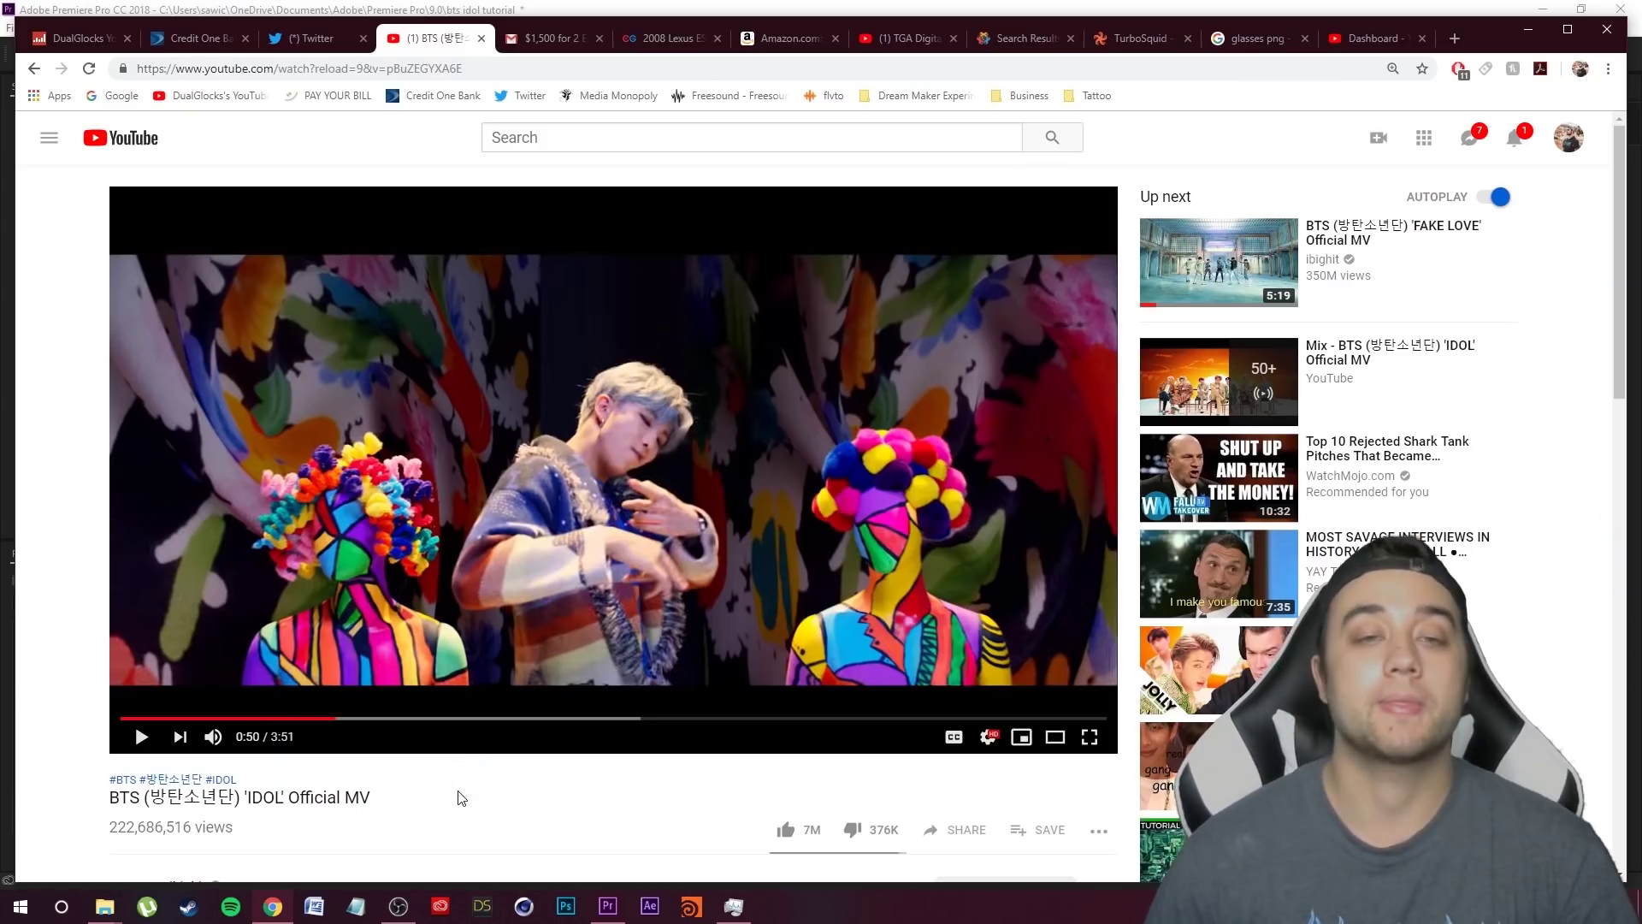
# - Scrub through the BTS 'IDOL' music video and stop on the colourful-mannequin shot at 0:48
pyautogui.click(357, 718)
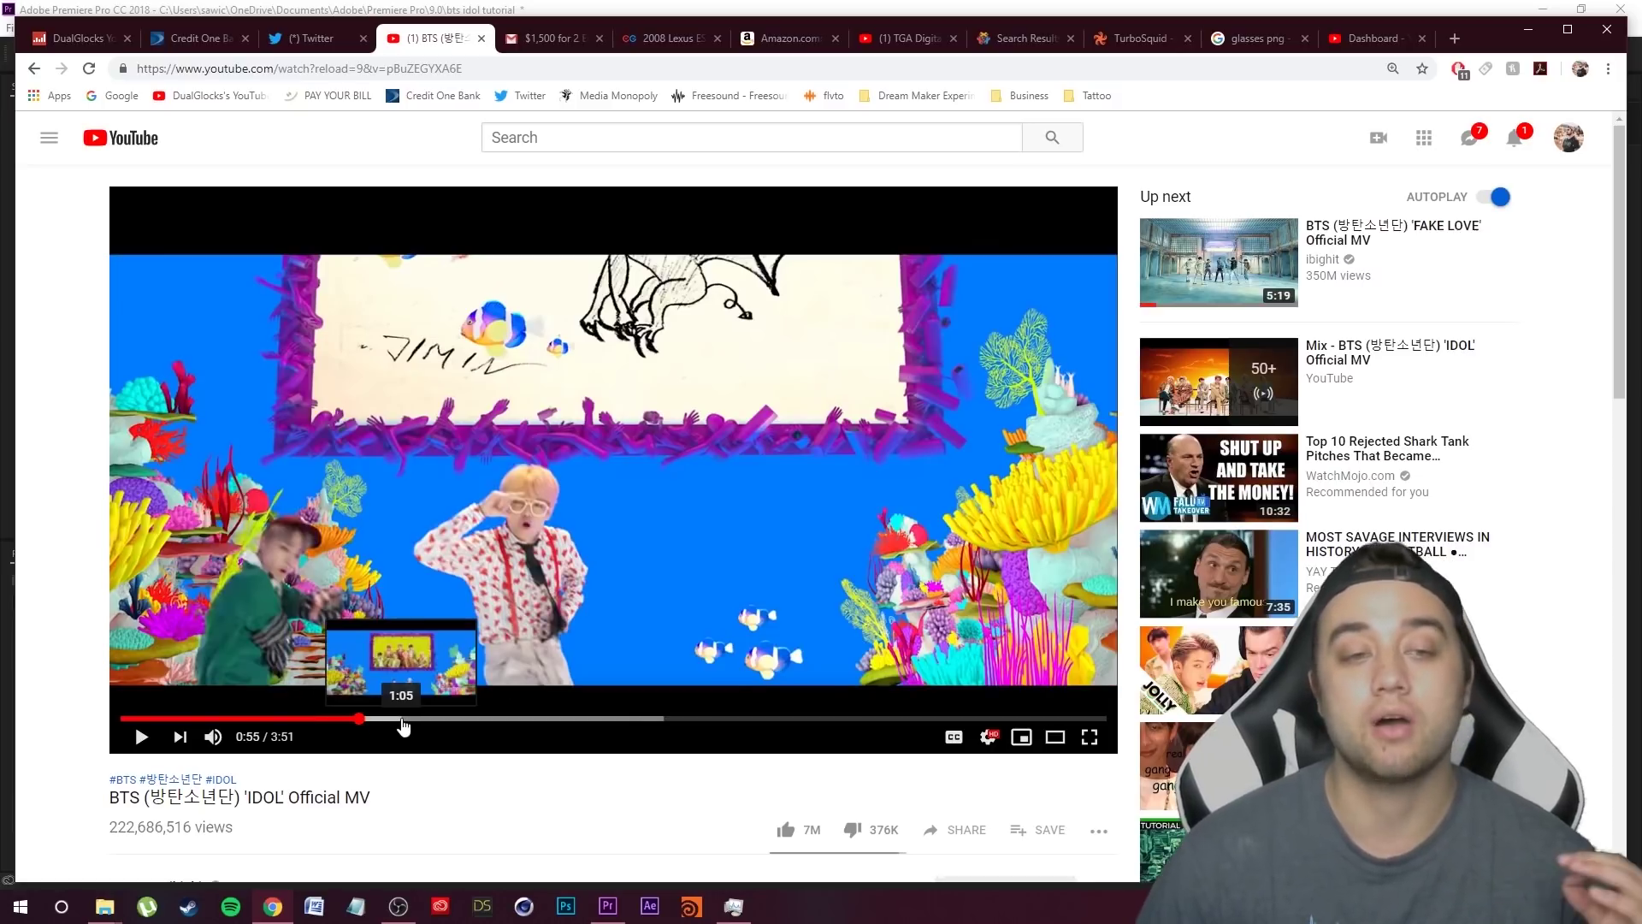
pyautogui.moveTo(404, 726); pyautogui.dragTo(229, 726)
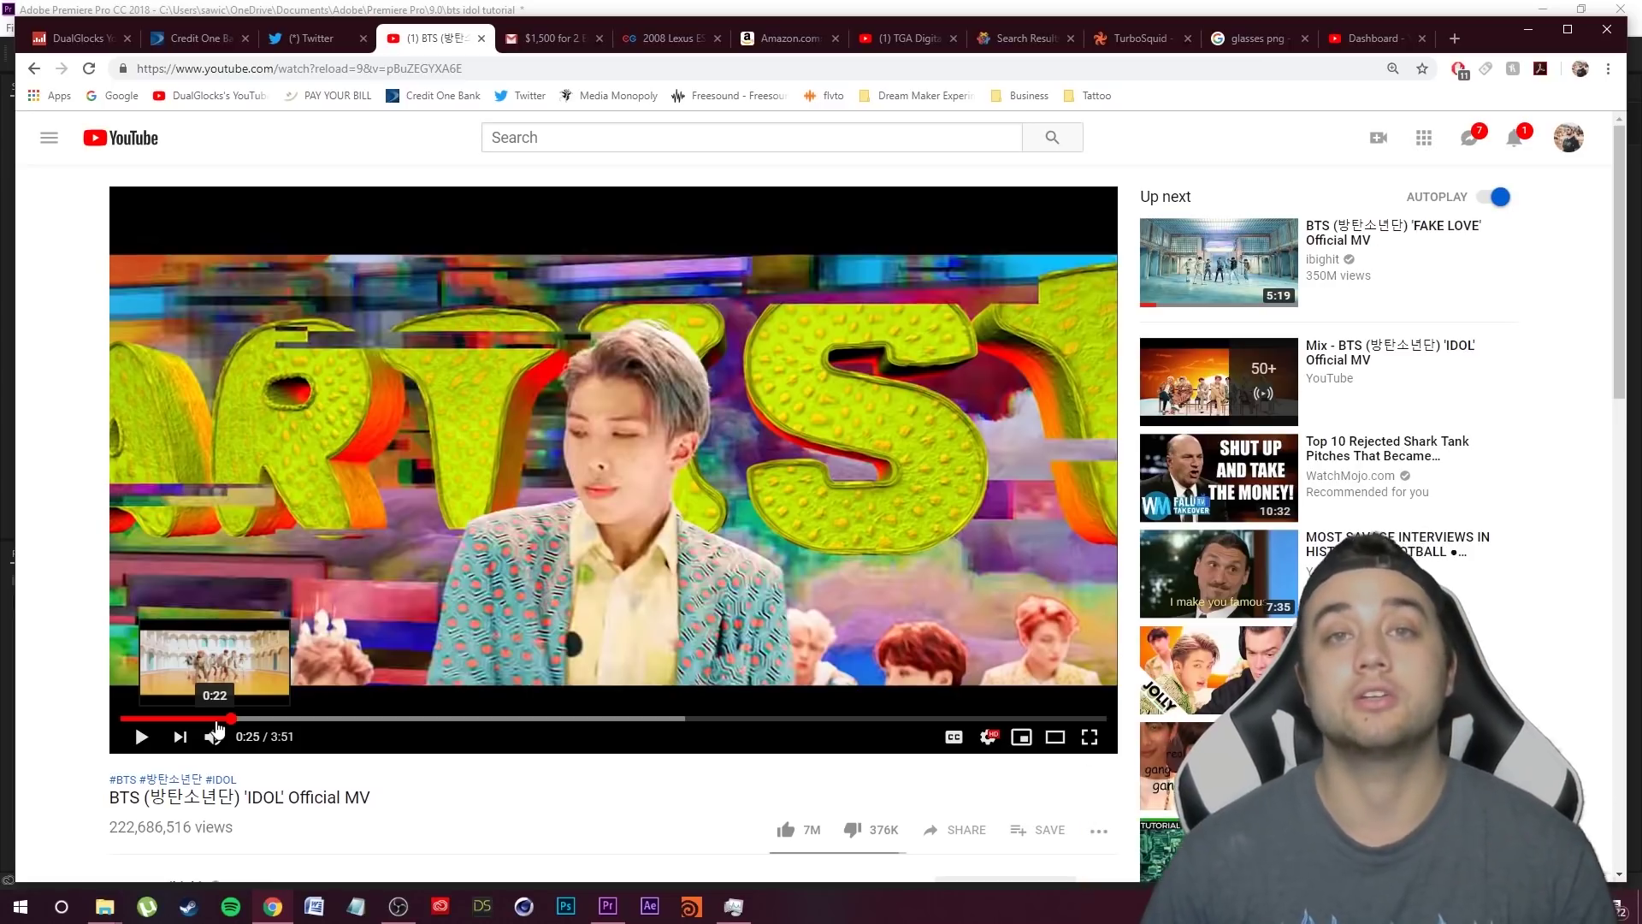
pyautogui.click(328, 719)
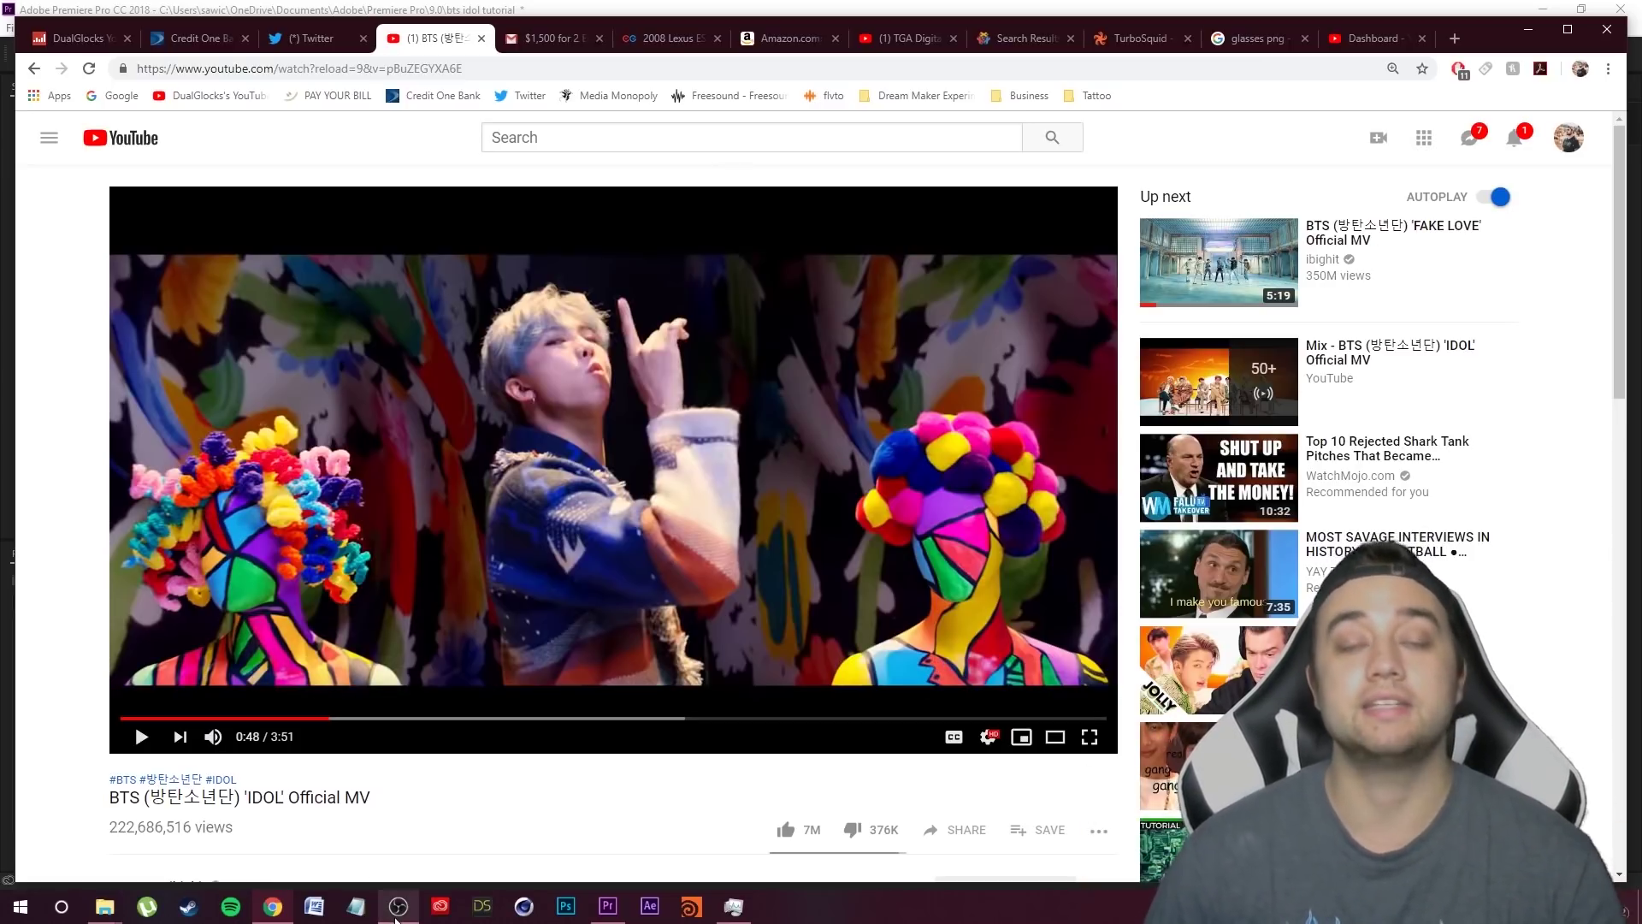
pyautogui.moveTo(395, 915)
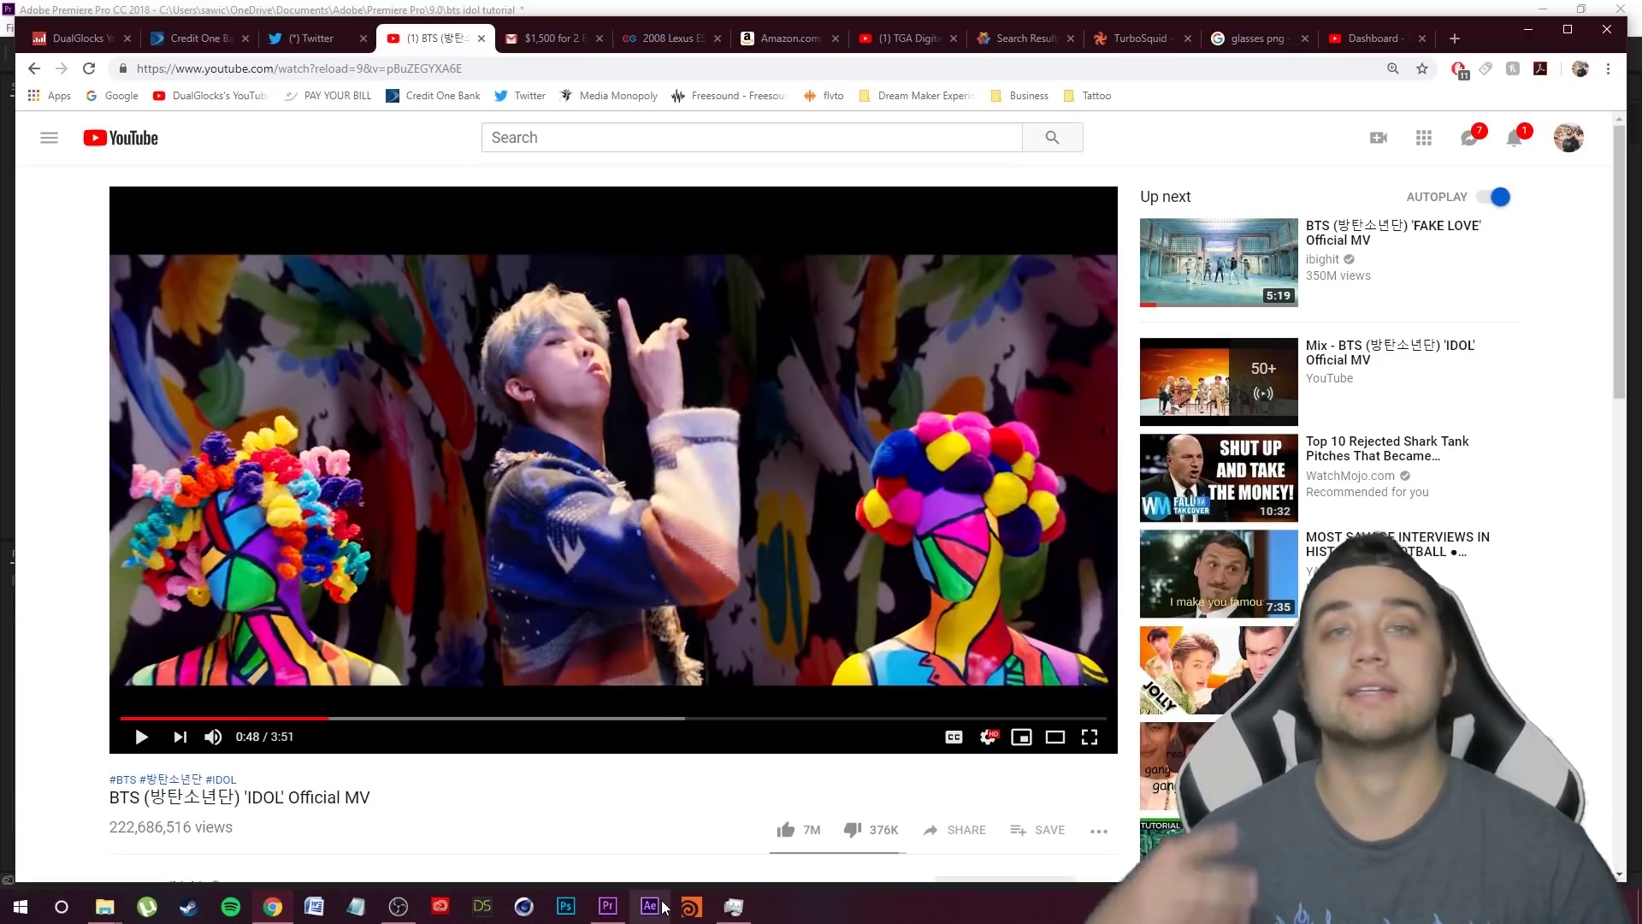
# - Mute the music video and replay the mannequin shot from about 0:48 to examine its camera movement
pyautogui.press('space')
pyautogui.press('m')
pyautogui.click(590, 514)
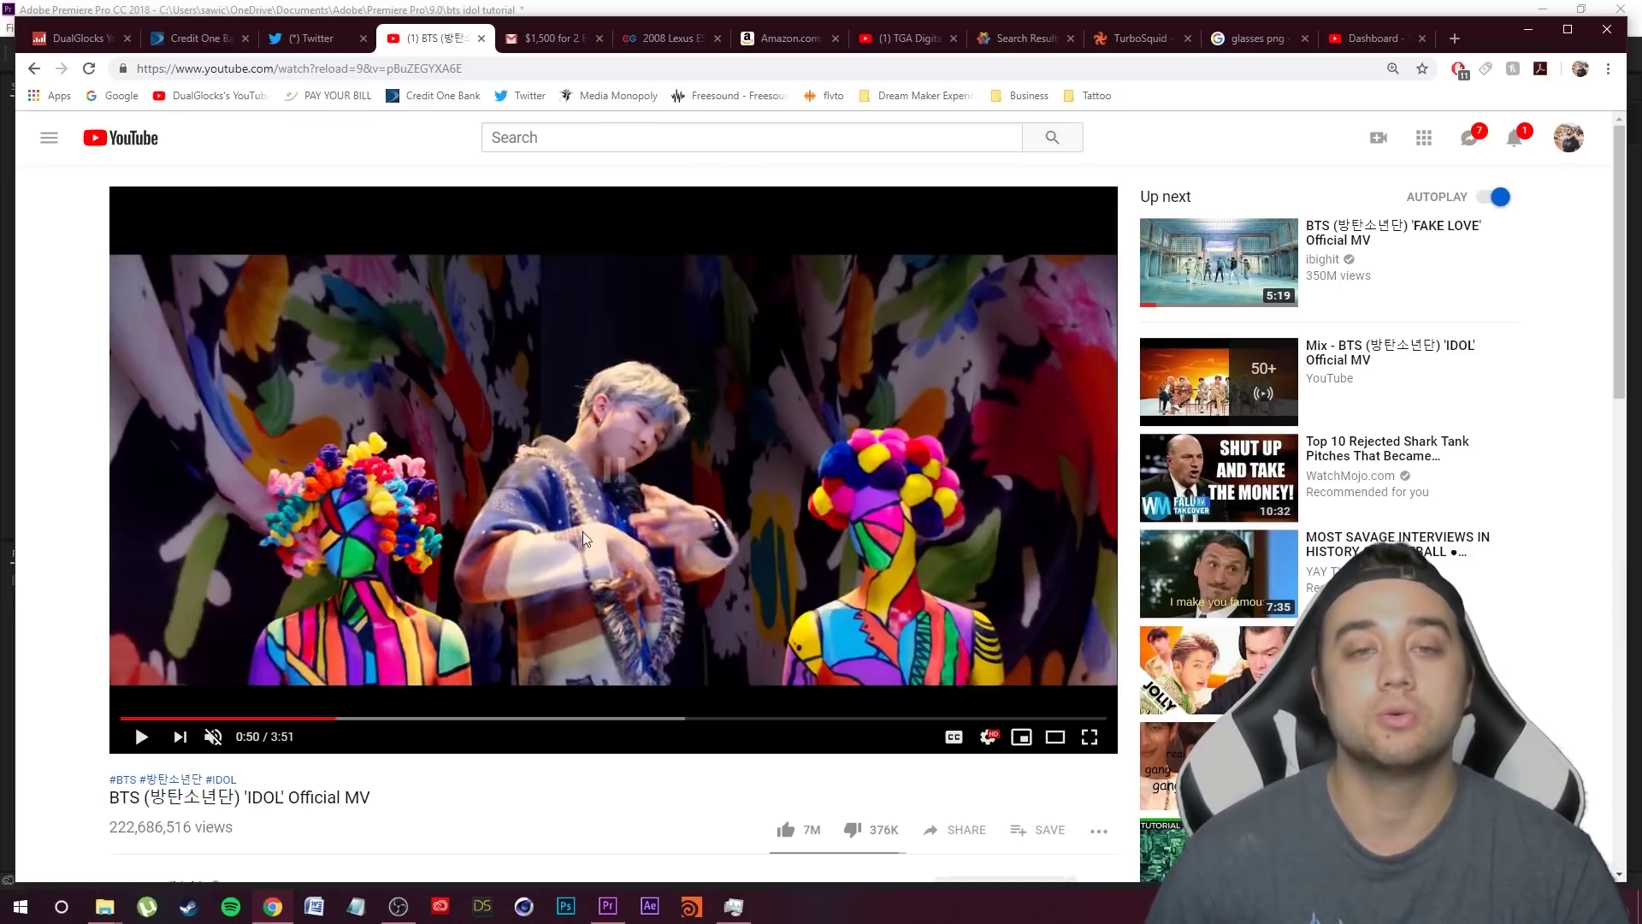
pyautogui.click(325, 719)
pyautogui.click(636, 359)
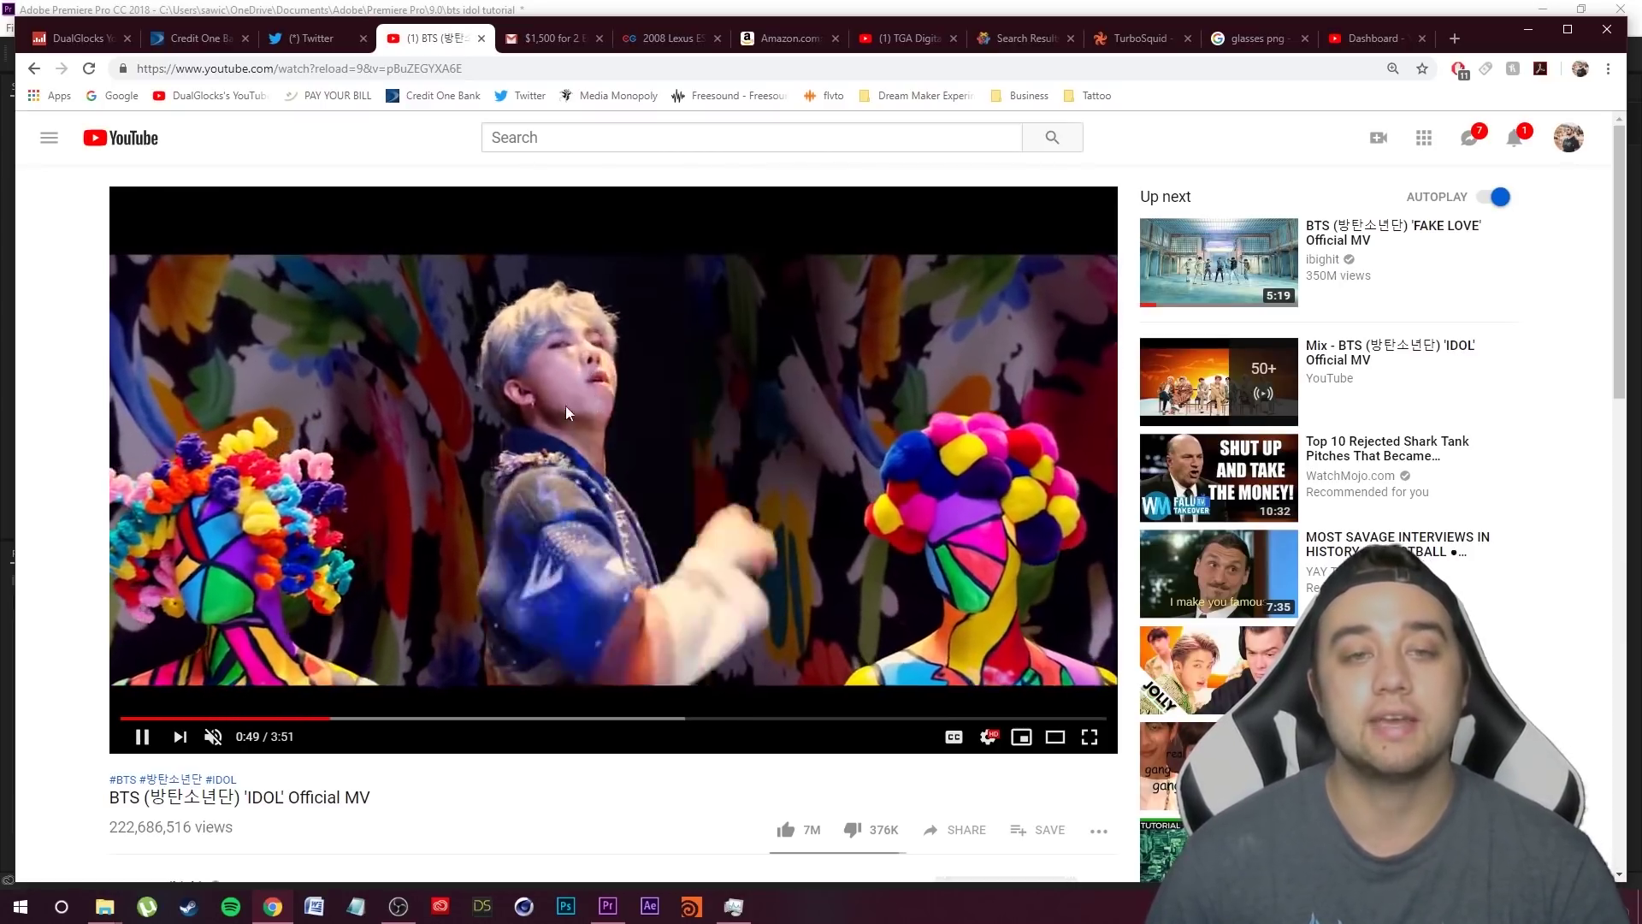
# - Skip ahead to about 1:08 and play the open-mouth zoom and yellow pavilion shots in short stretches to examine the transitions
pyautogui.press('l')
pyautogui.press('l')
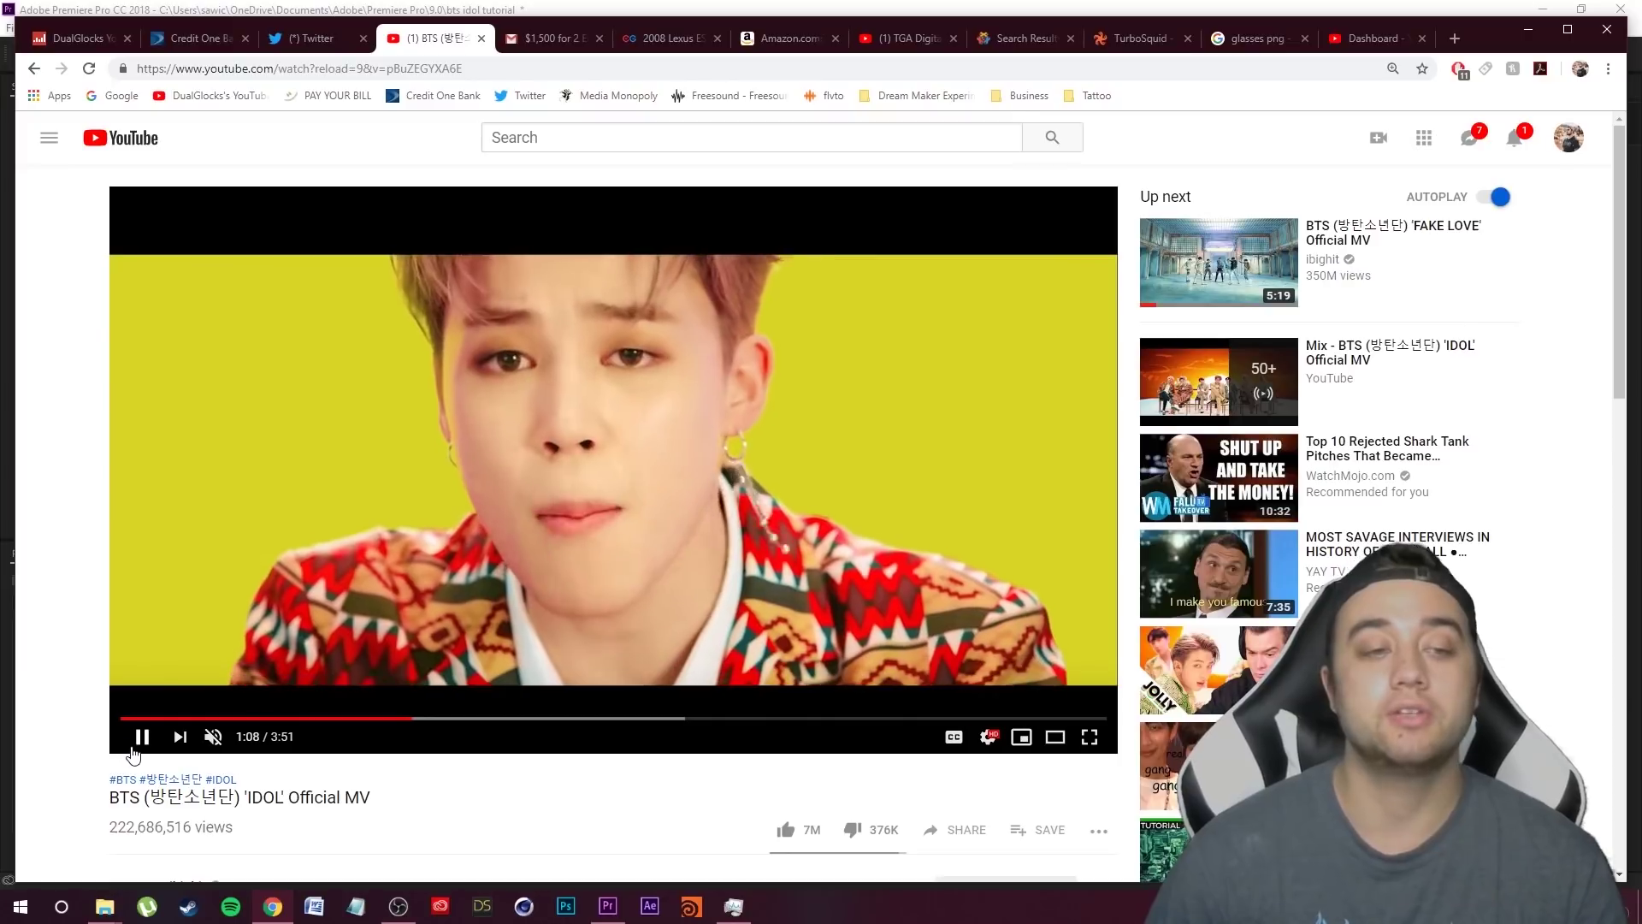
pyautogui.click(137, 744)
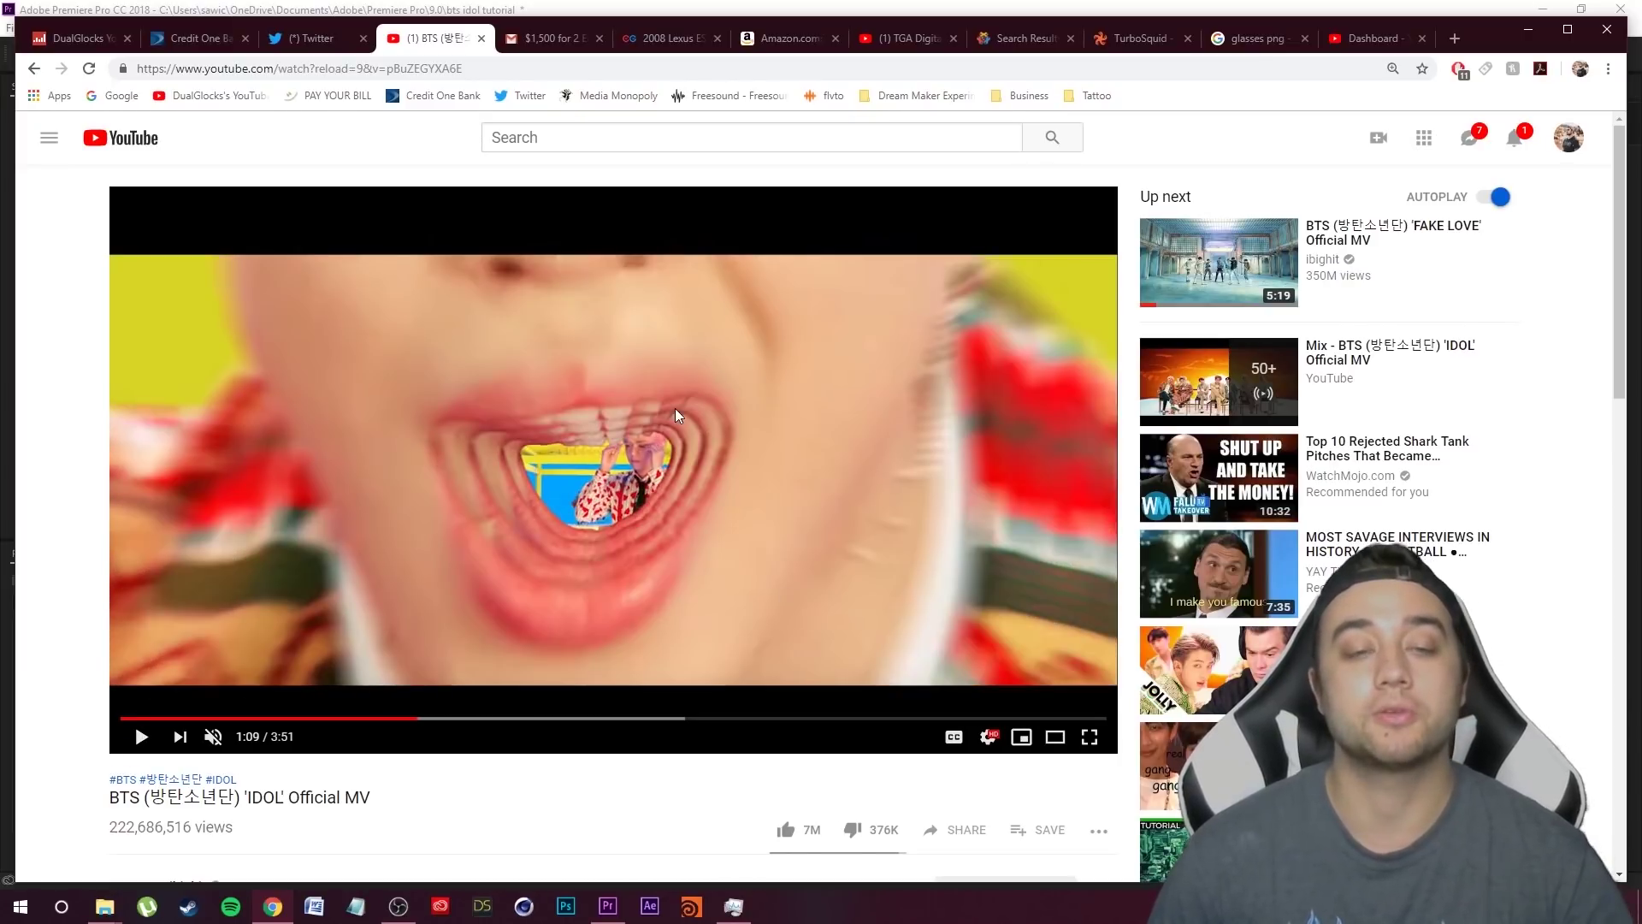
pyautogui.click(139, 746)
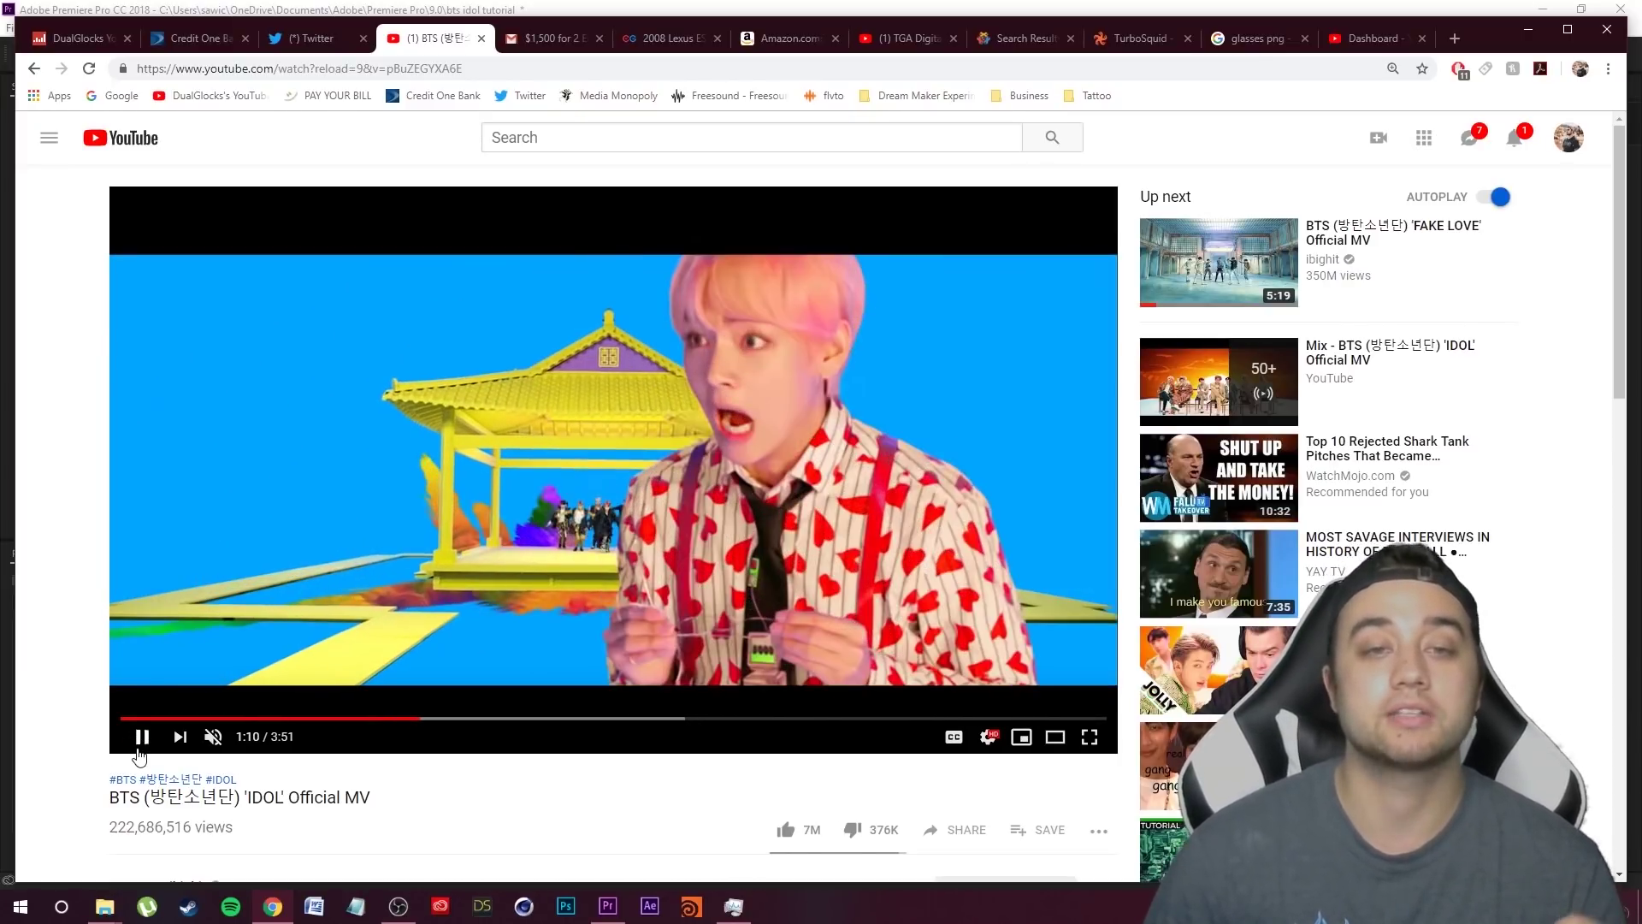
pyautogui.click(138, 744)
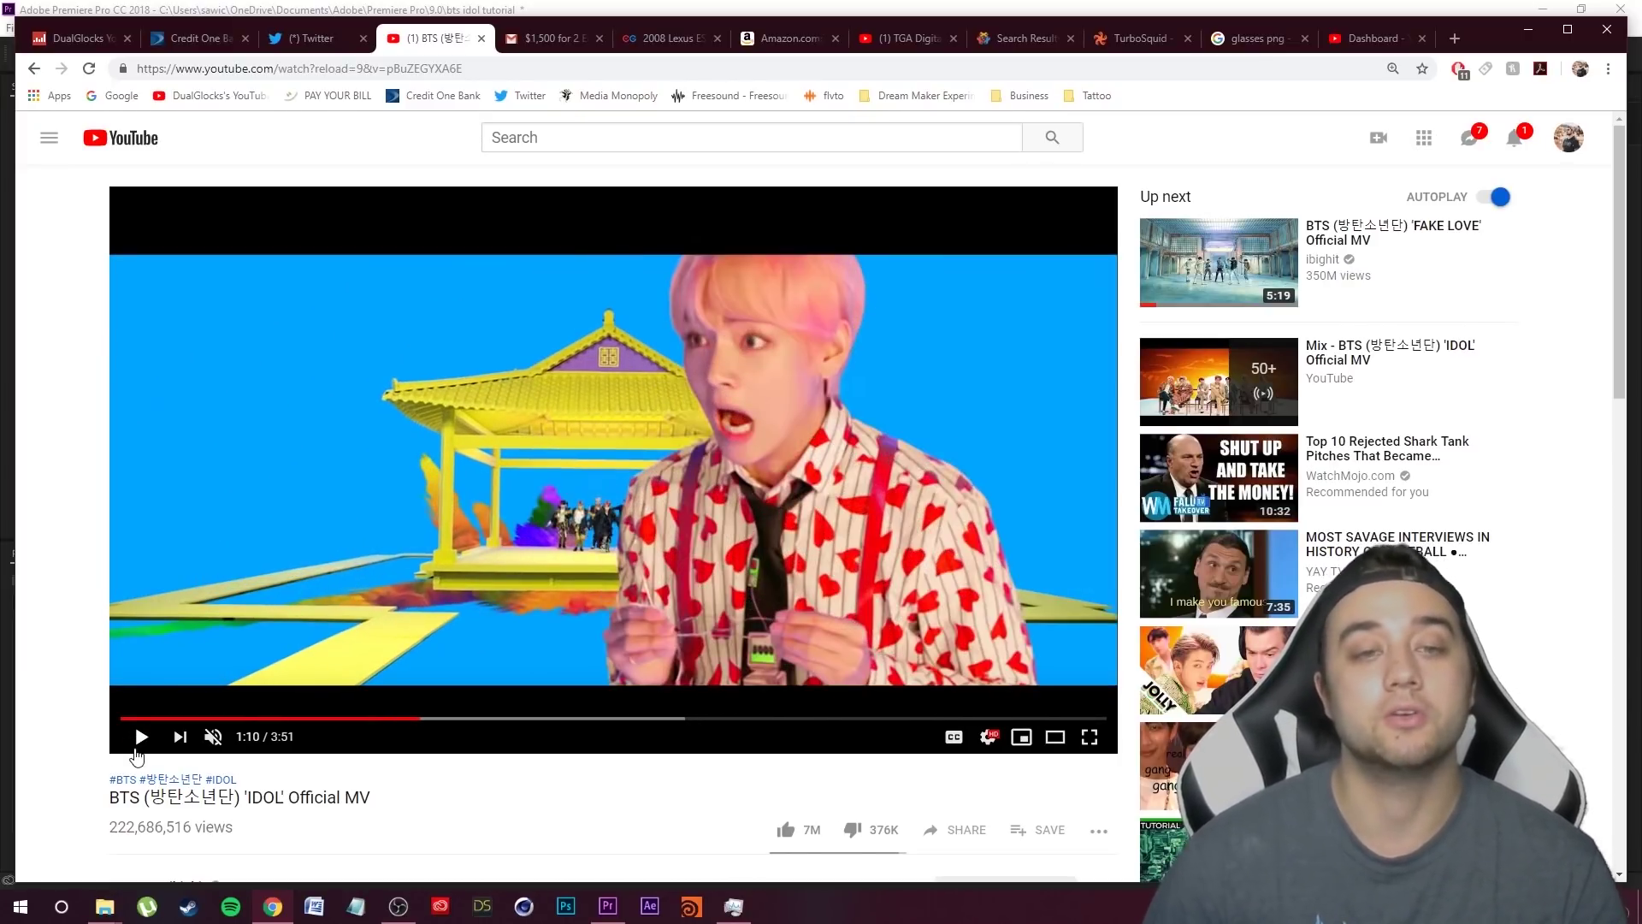
pyautogui.click(240, 656)
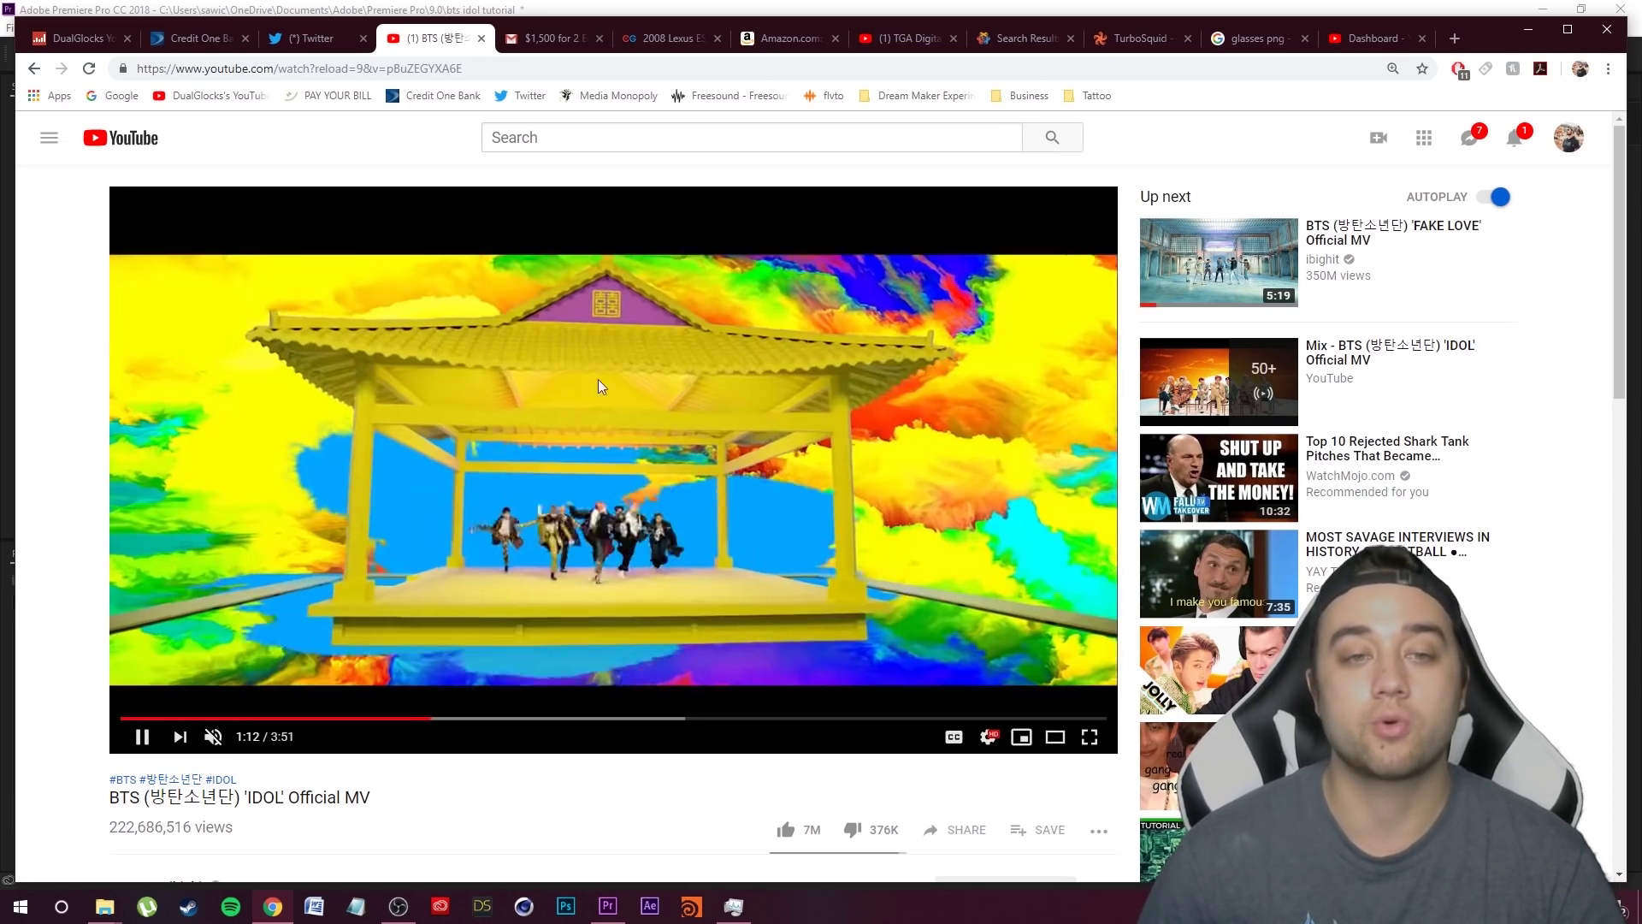
pyautogui.click(556, 547)
pyautogui.click(137, 737)
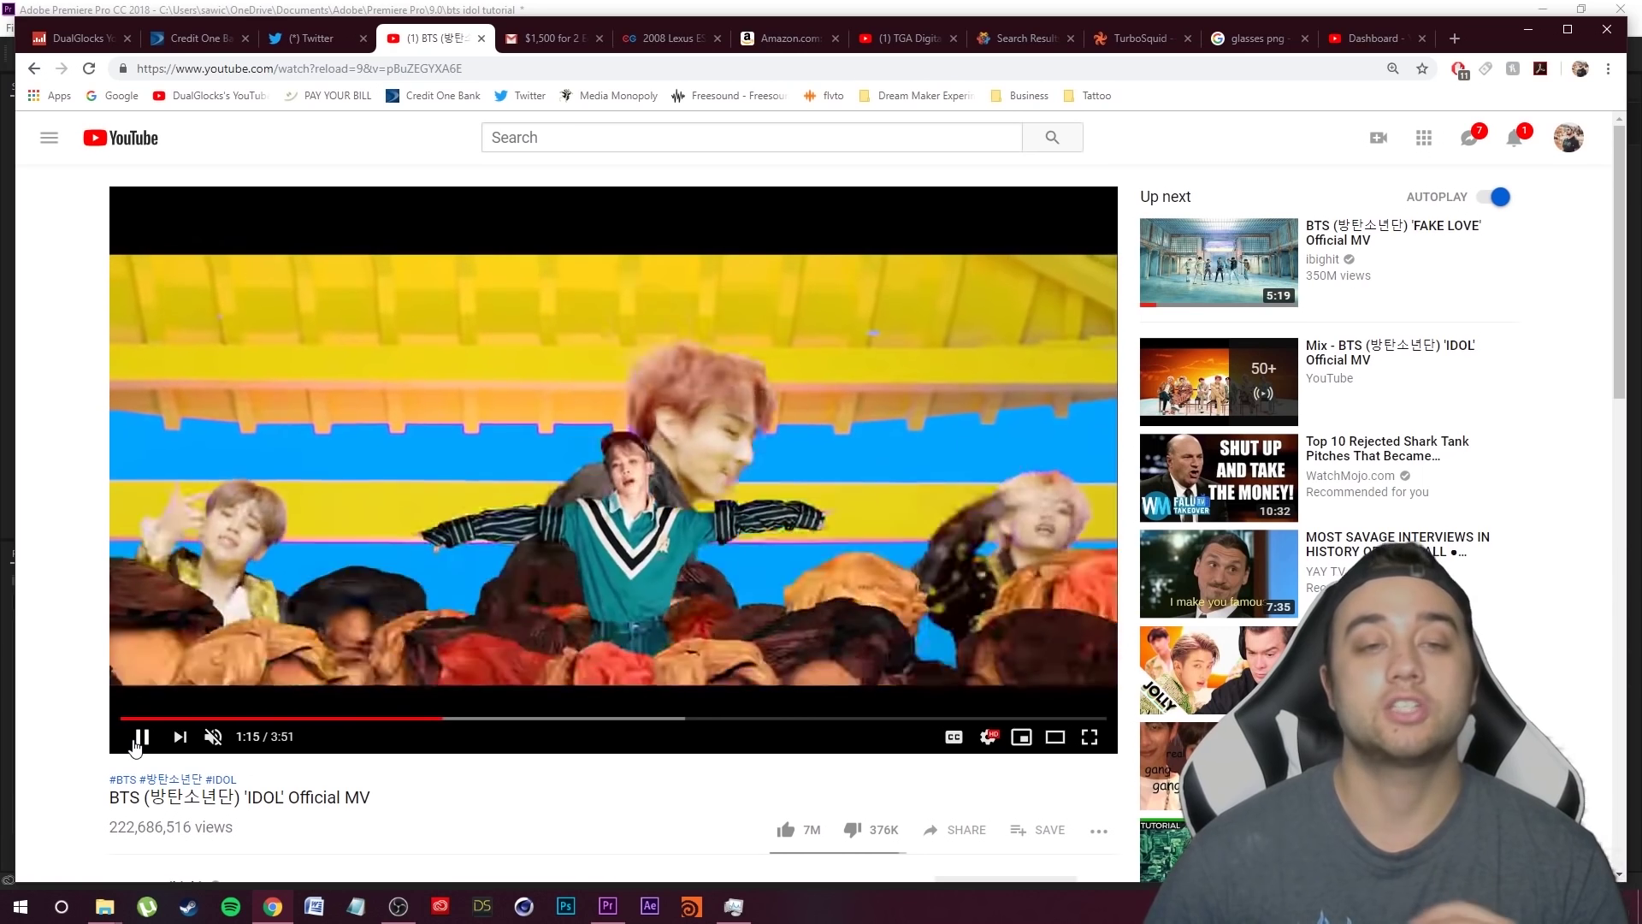
pyautogui.click(139, 737)
pyautogui.click(1089, 737)
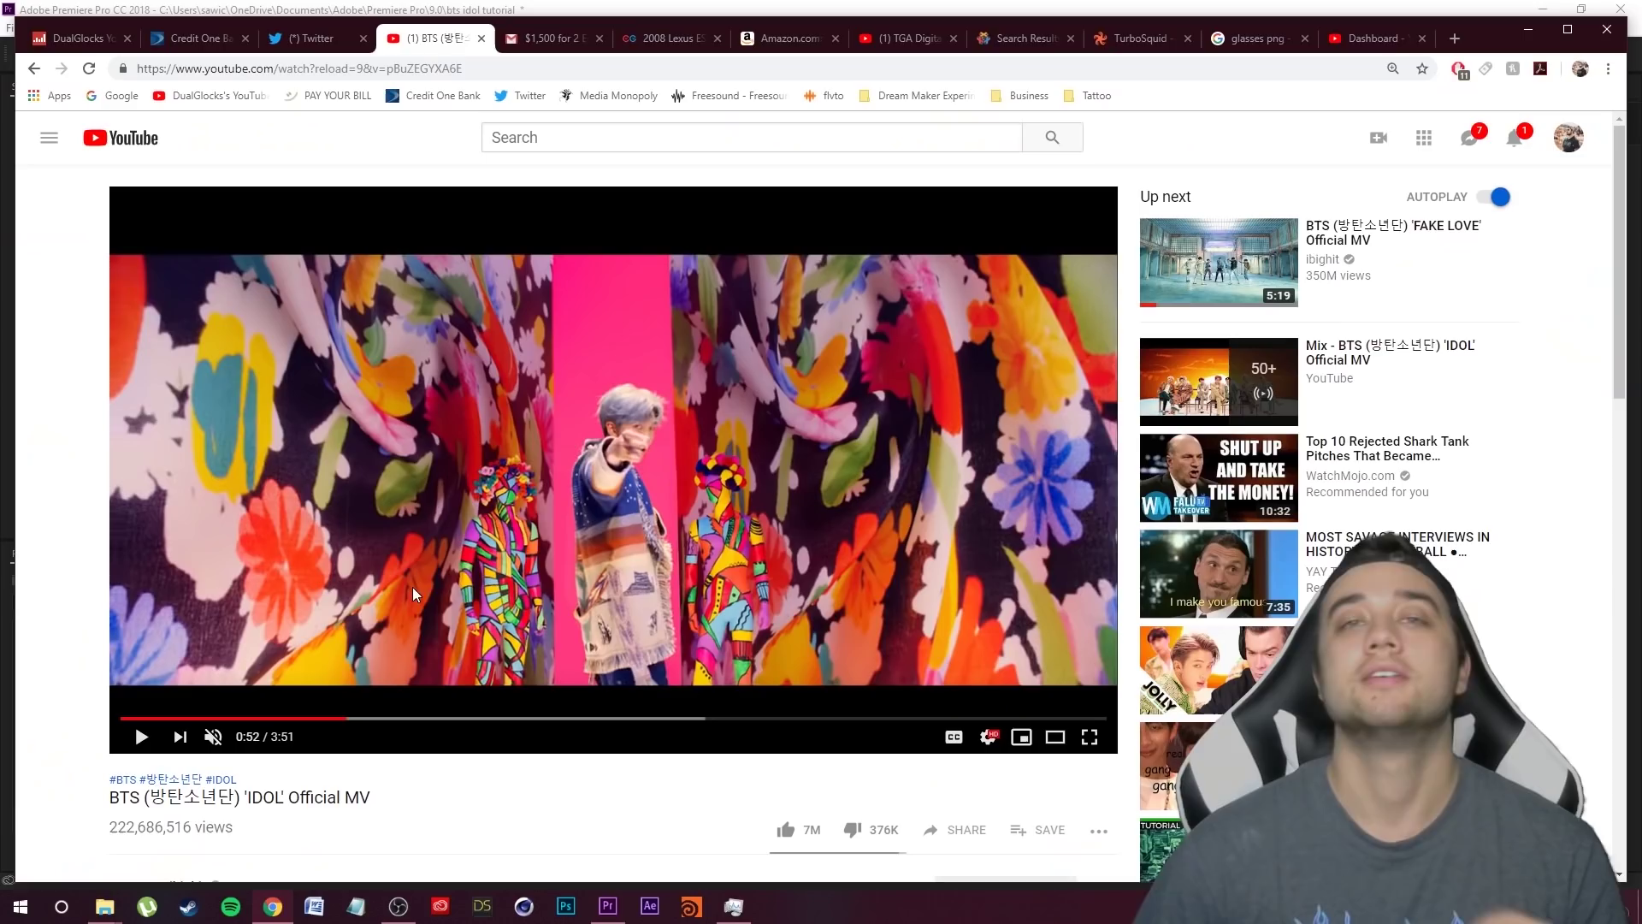
# - Bring up the Premiere Pro project briefly, and minimize it, the browser and the file explorer to reach the desktop
pyautogui.click(608, 907)
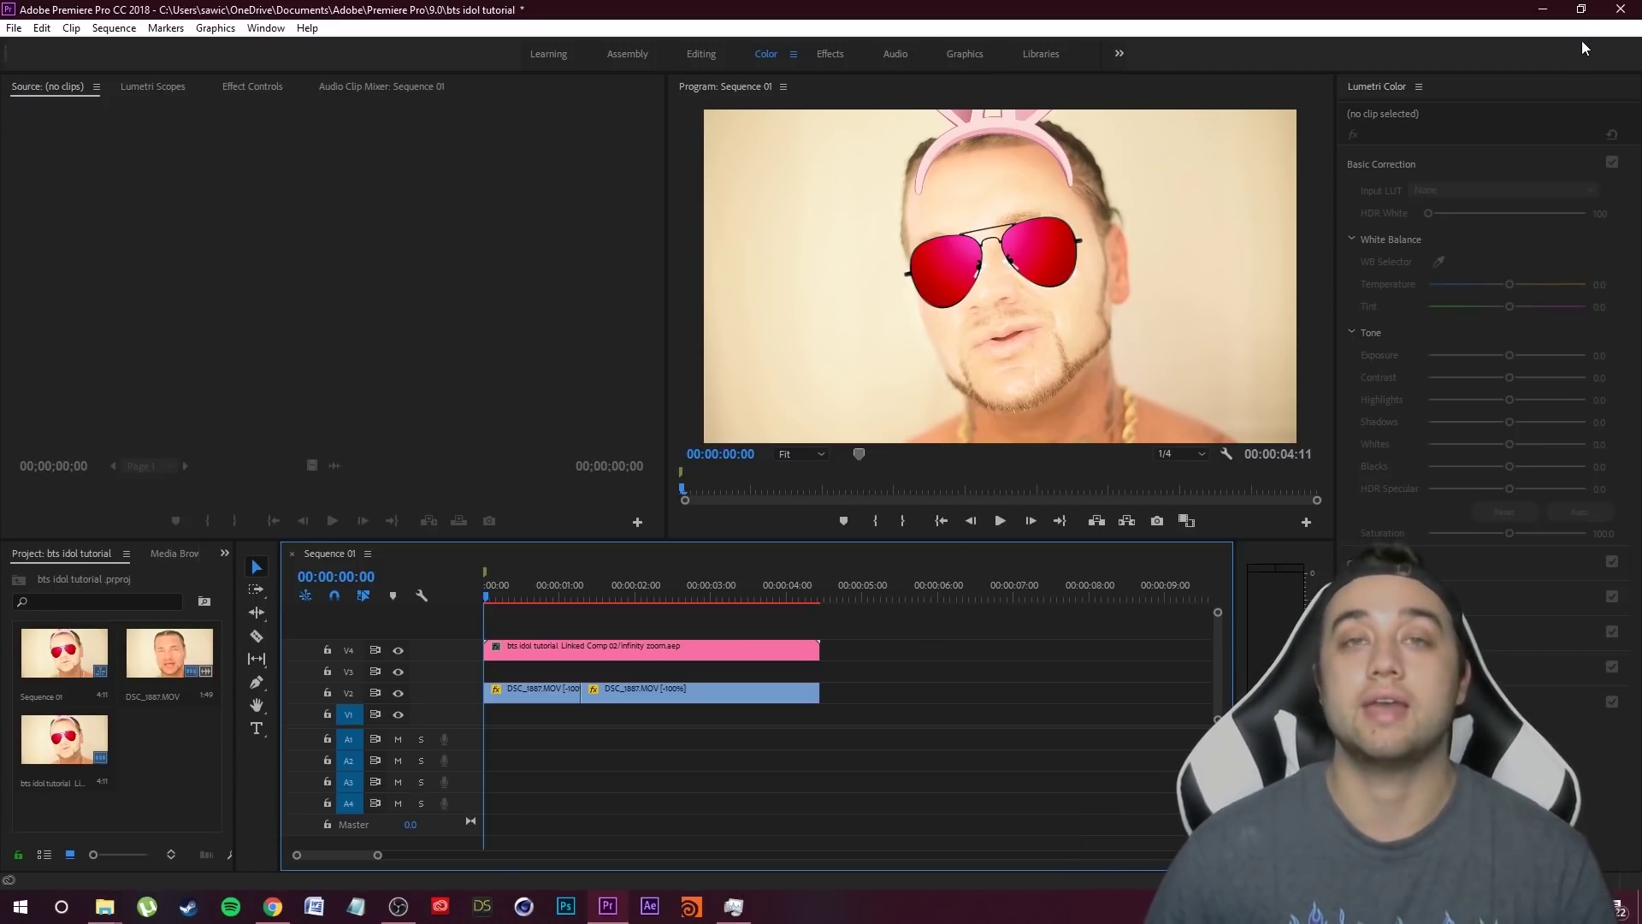
pyautogui.click(1542, 10)
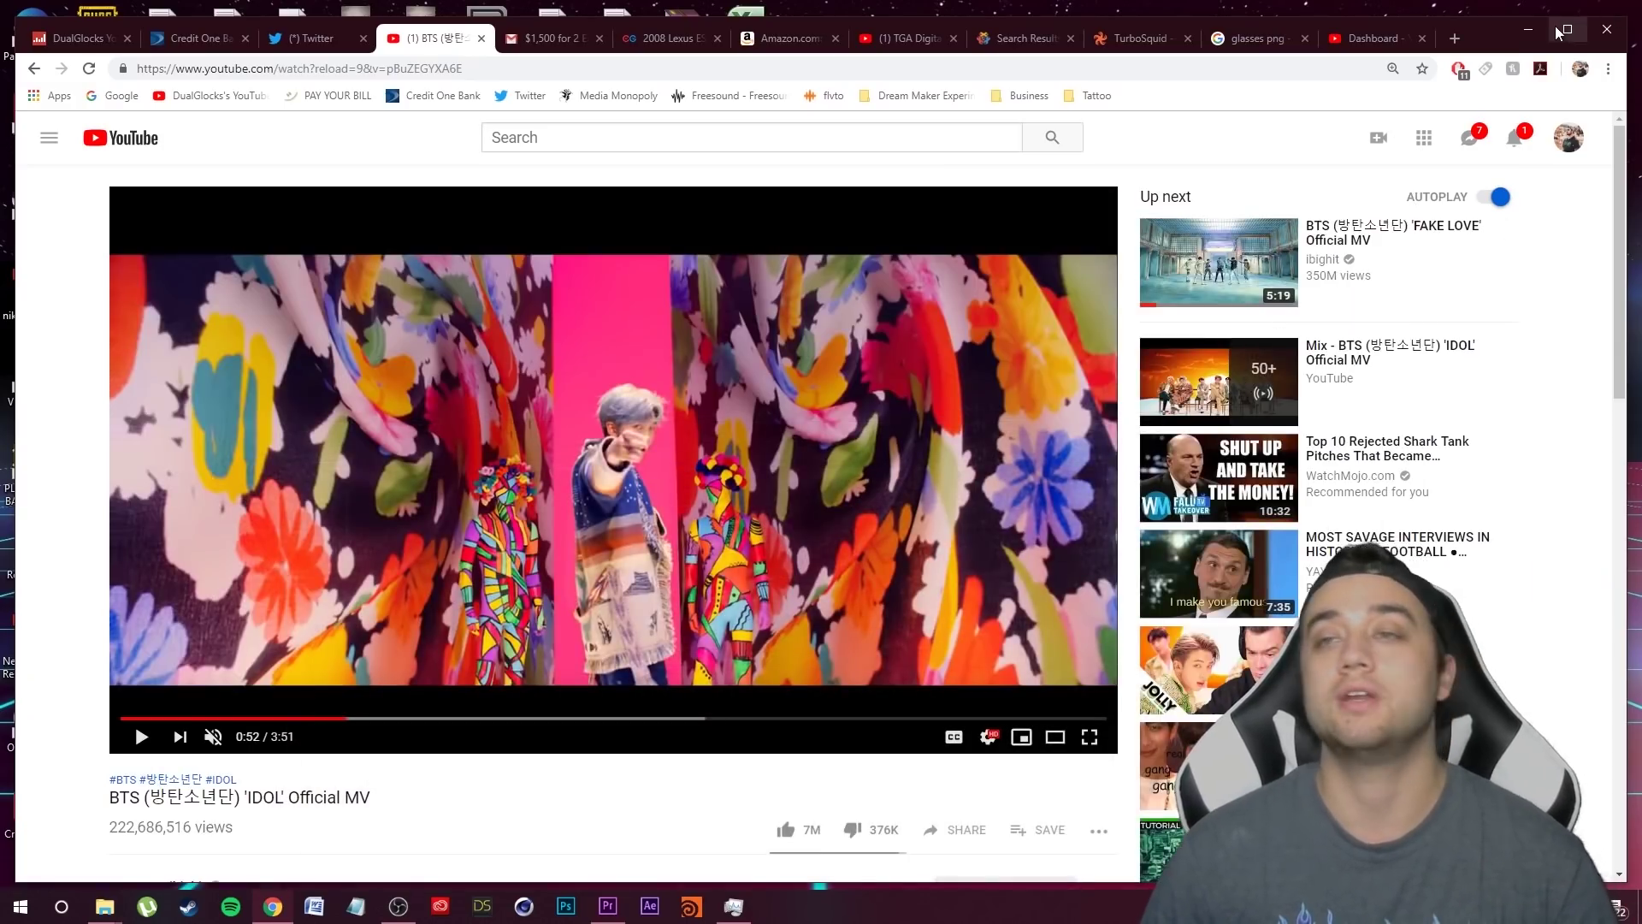
pyautogui.click(1528, 36)
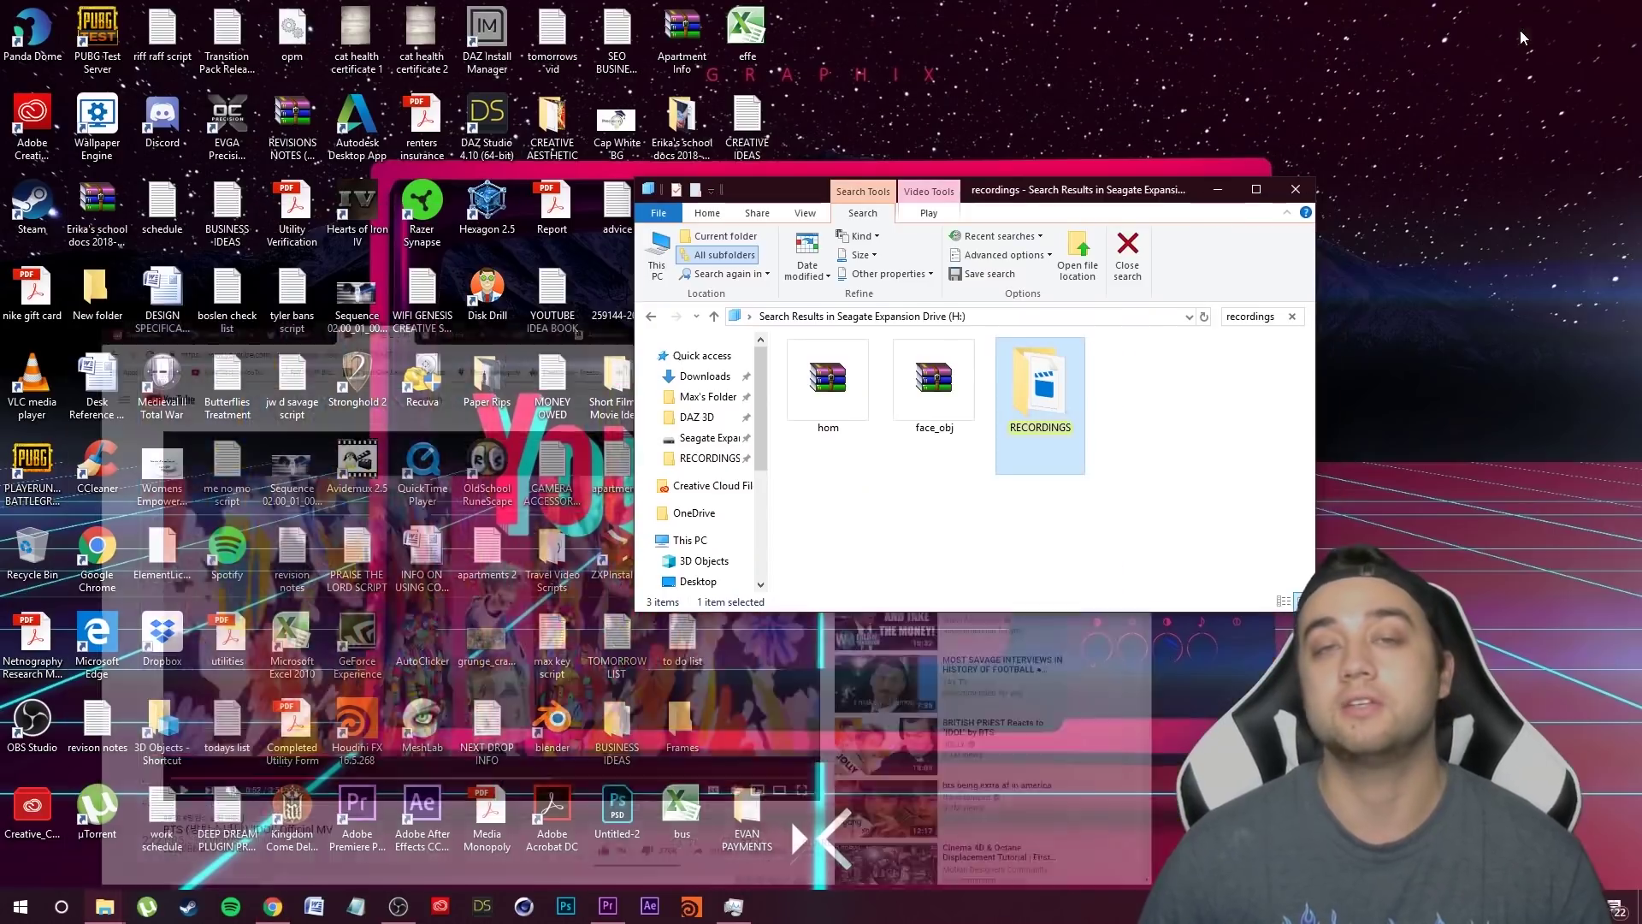
pyautogui.click(1224, 191)
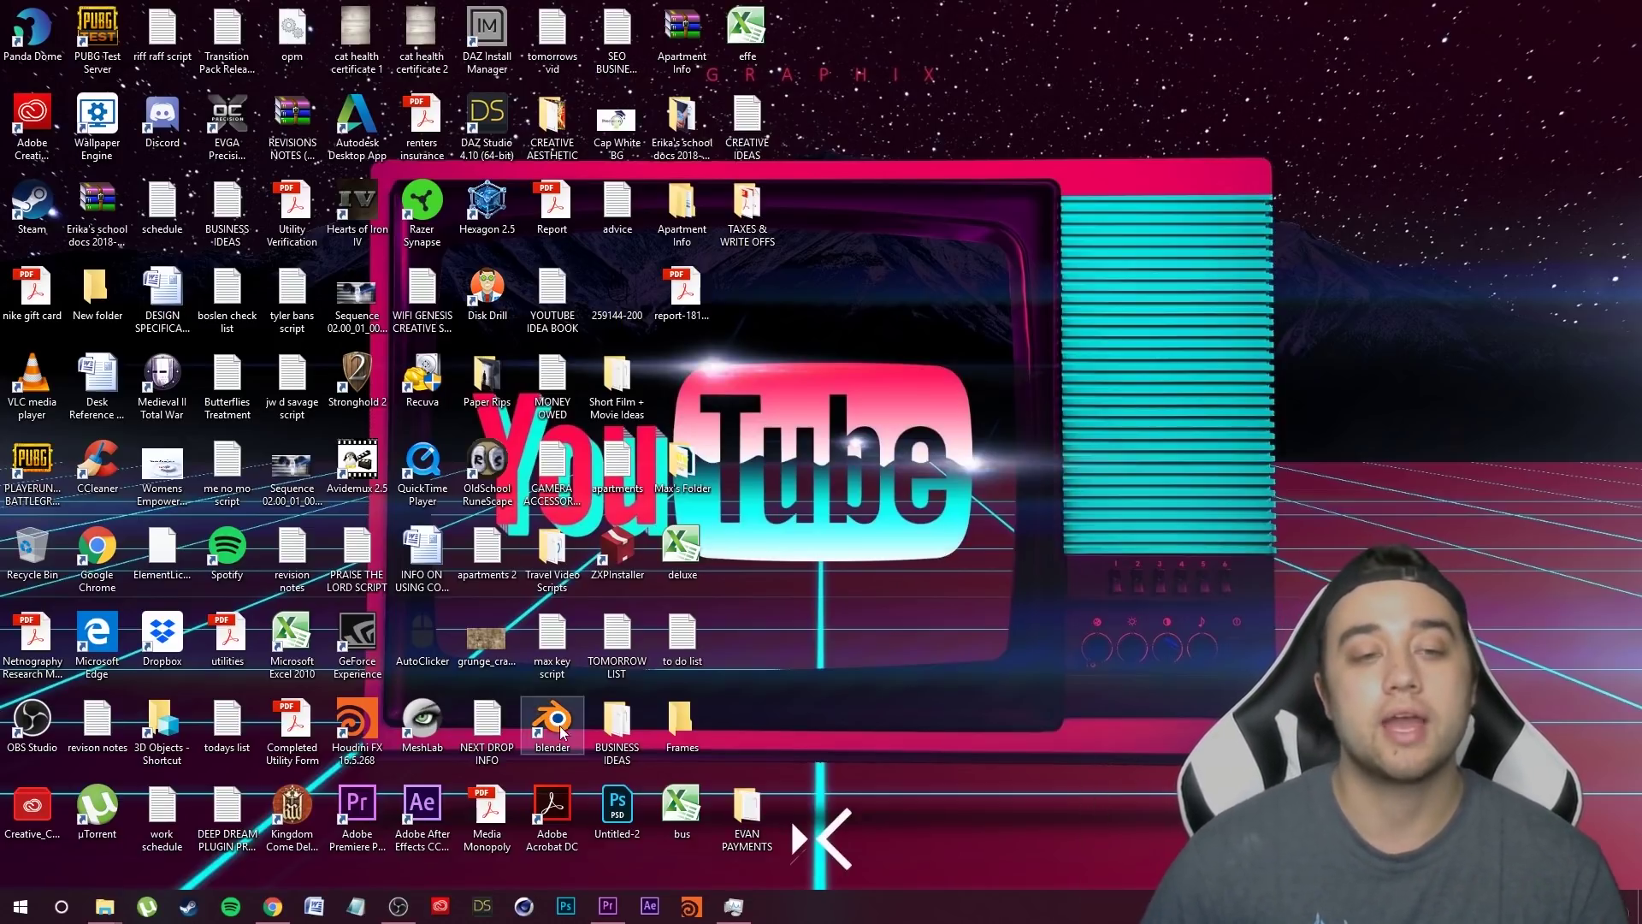
# - Launch MeshLab and import the mesh file 'model' from the 'max model' folder inside DAZ 3D
pyautogui.doubleClick(423, 736)
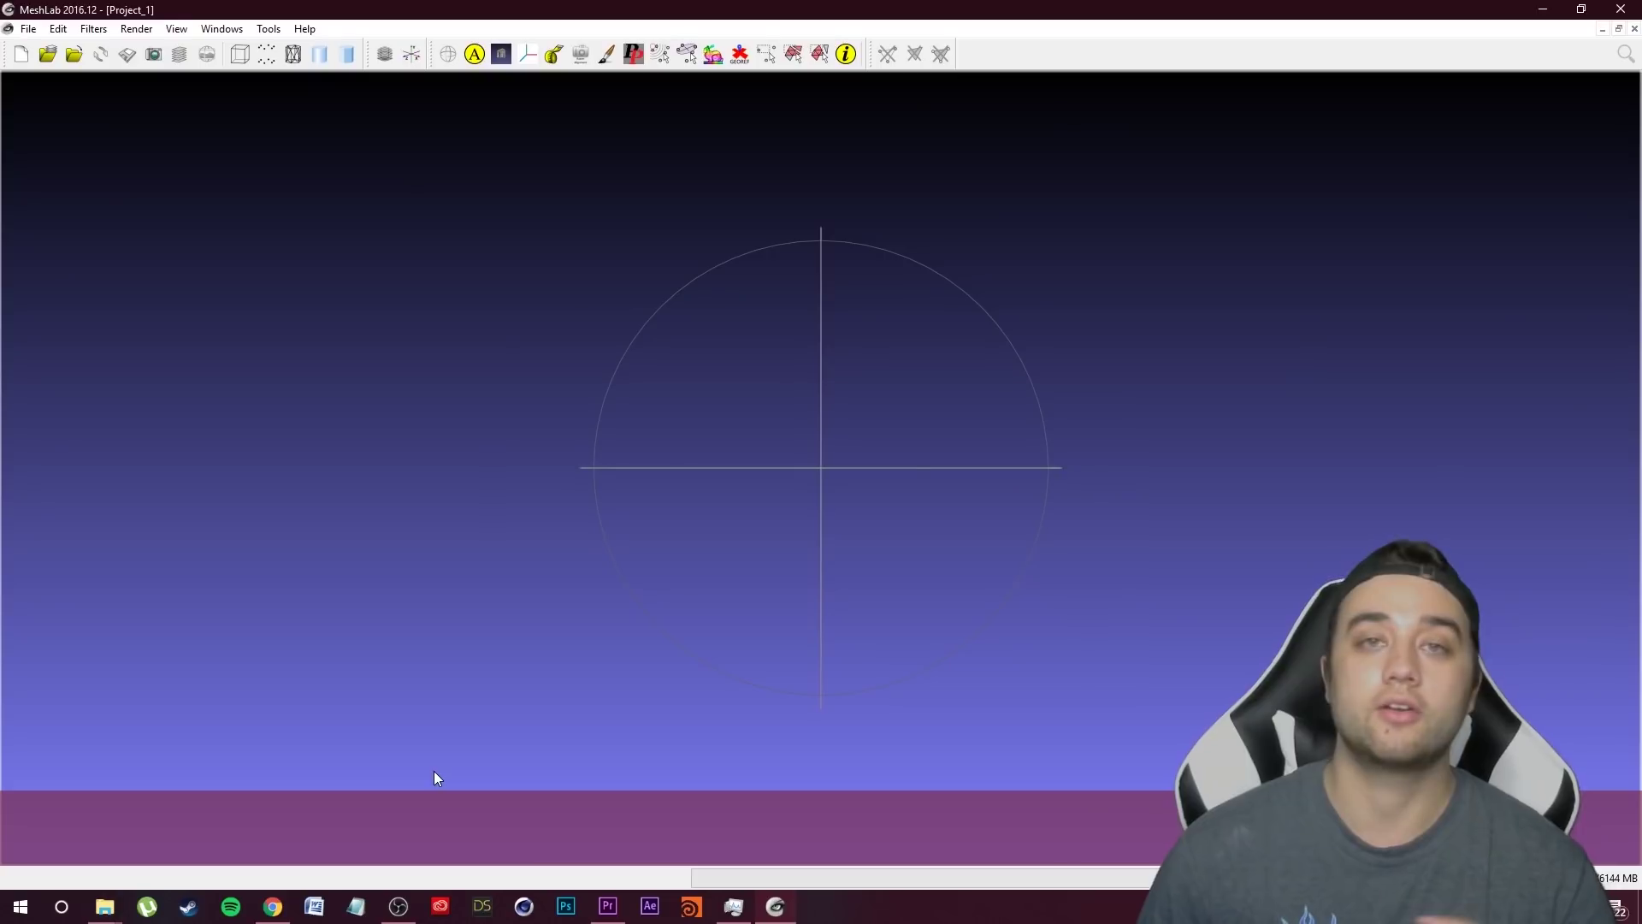
pyautogui.click(29, 29)
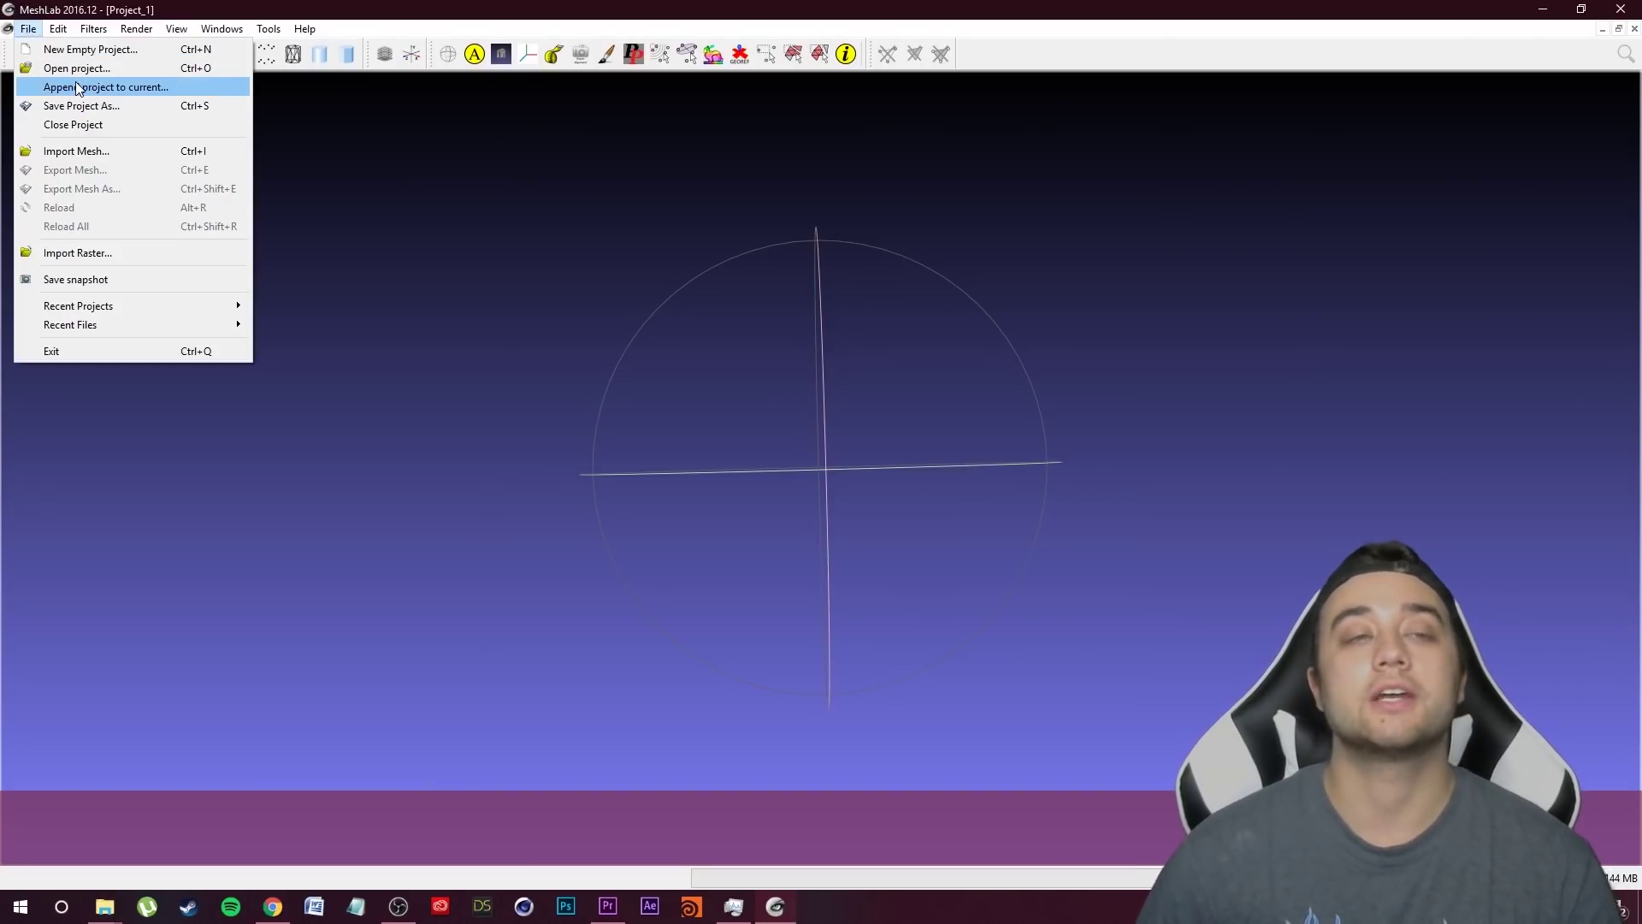
pyautogui.click(95, 154)
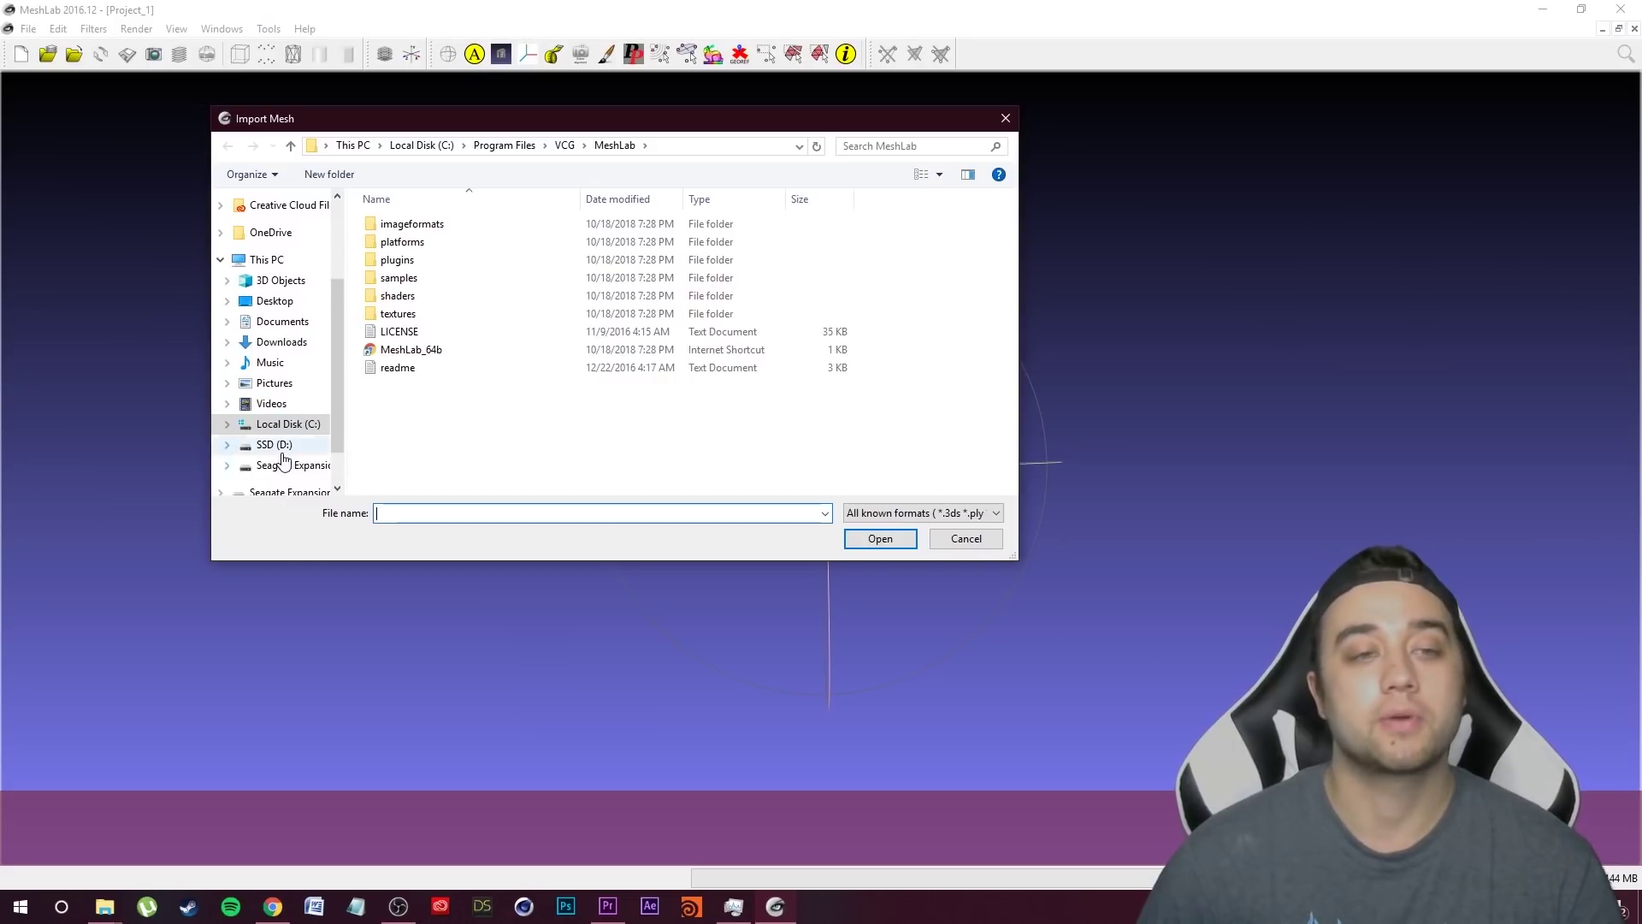
pyautogui.scroll(3, 283, 441)
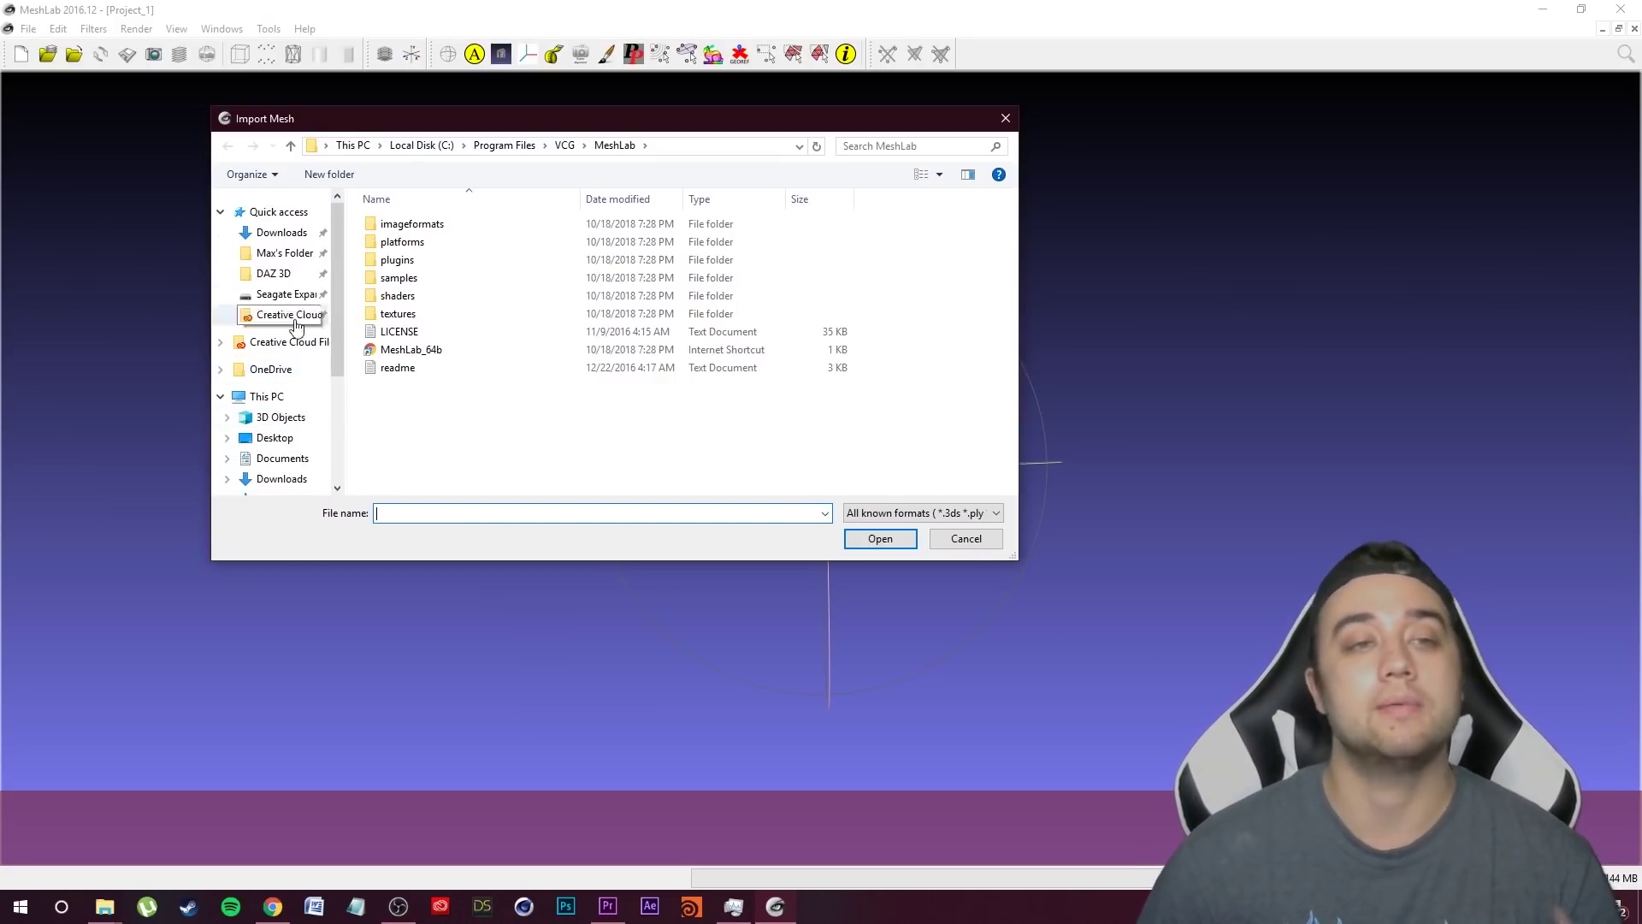
pyautogui.click(274, 273)
pyautogui.doubleClick(411, 248)
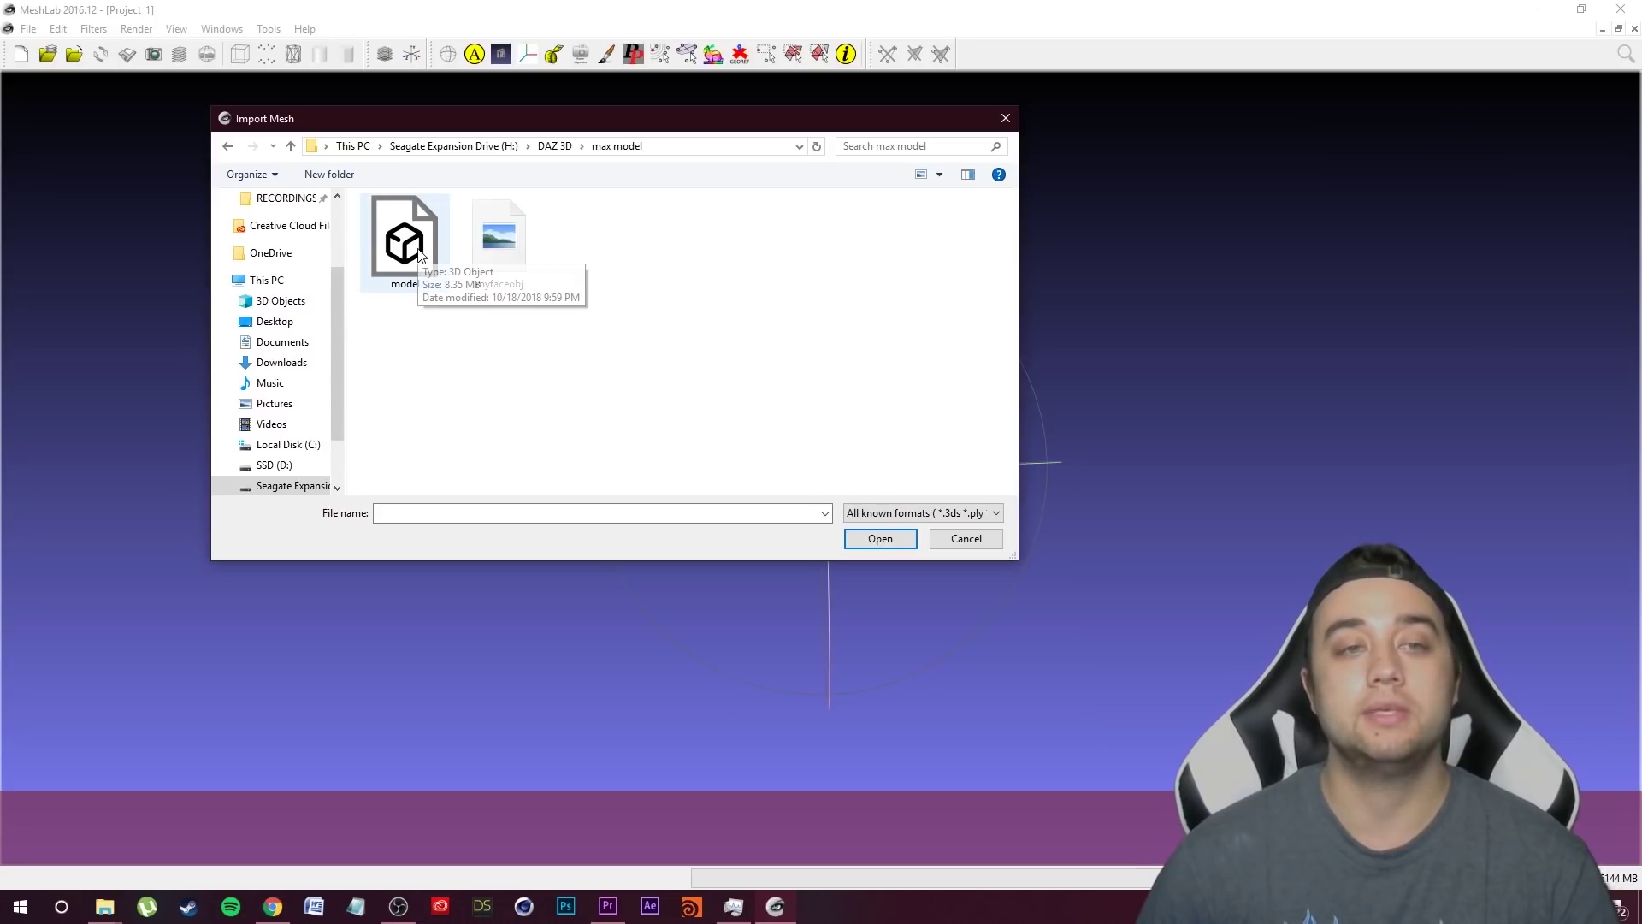
pyautogui.click(410, 276)
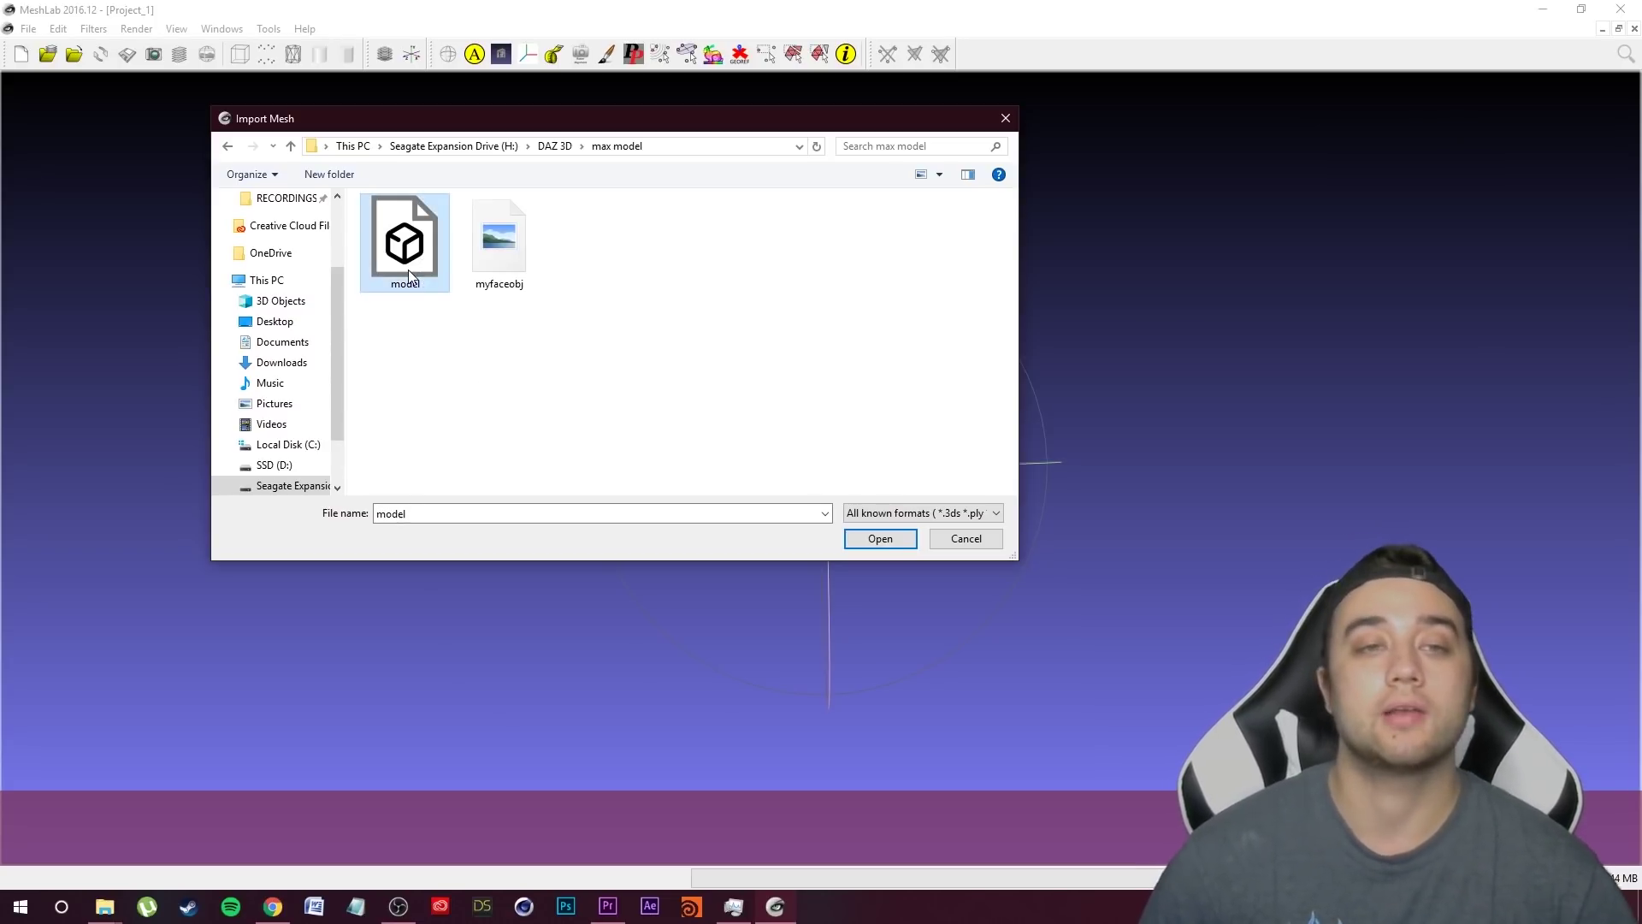
pyautogui.click(880, 535)
# - Inspect the head mesh from several angles and export it as model.obj in Alias Wavefront Object format
pyautogui.moveTo(1002, 557); pyautogui.dragTo(919, 257)
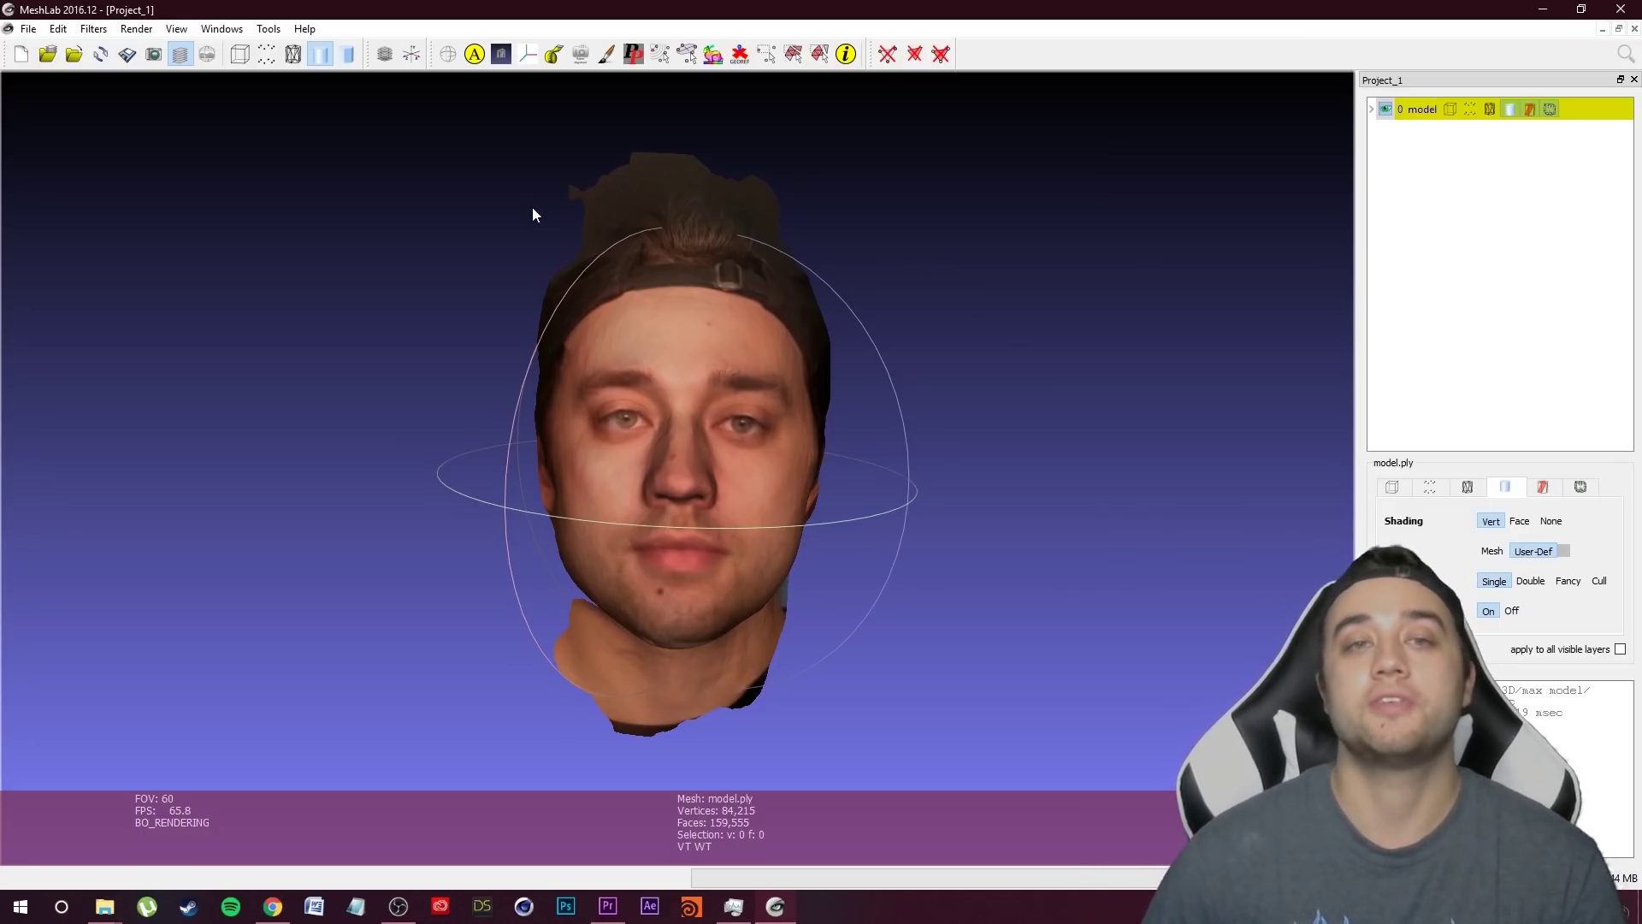
pyautogui.moveTo(952, 204); pyautogui.dragTo(562, 198)
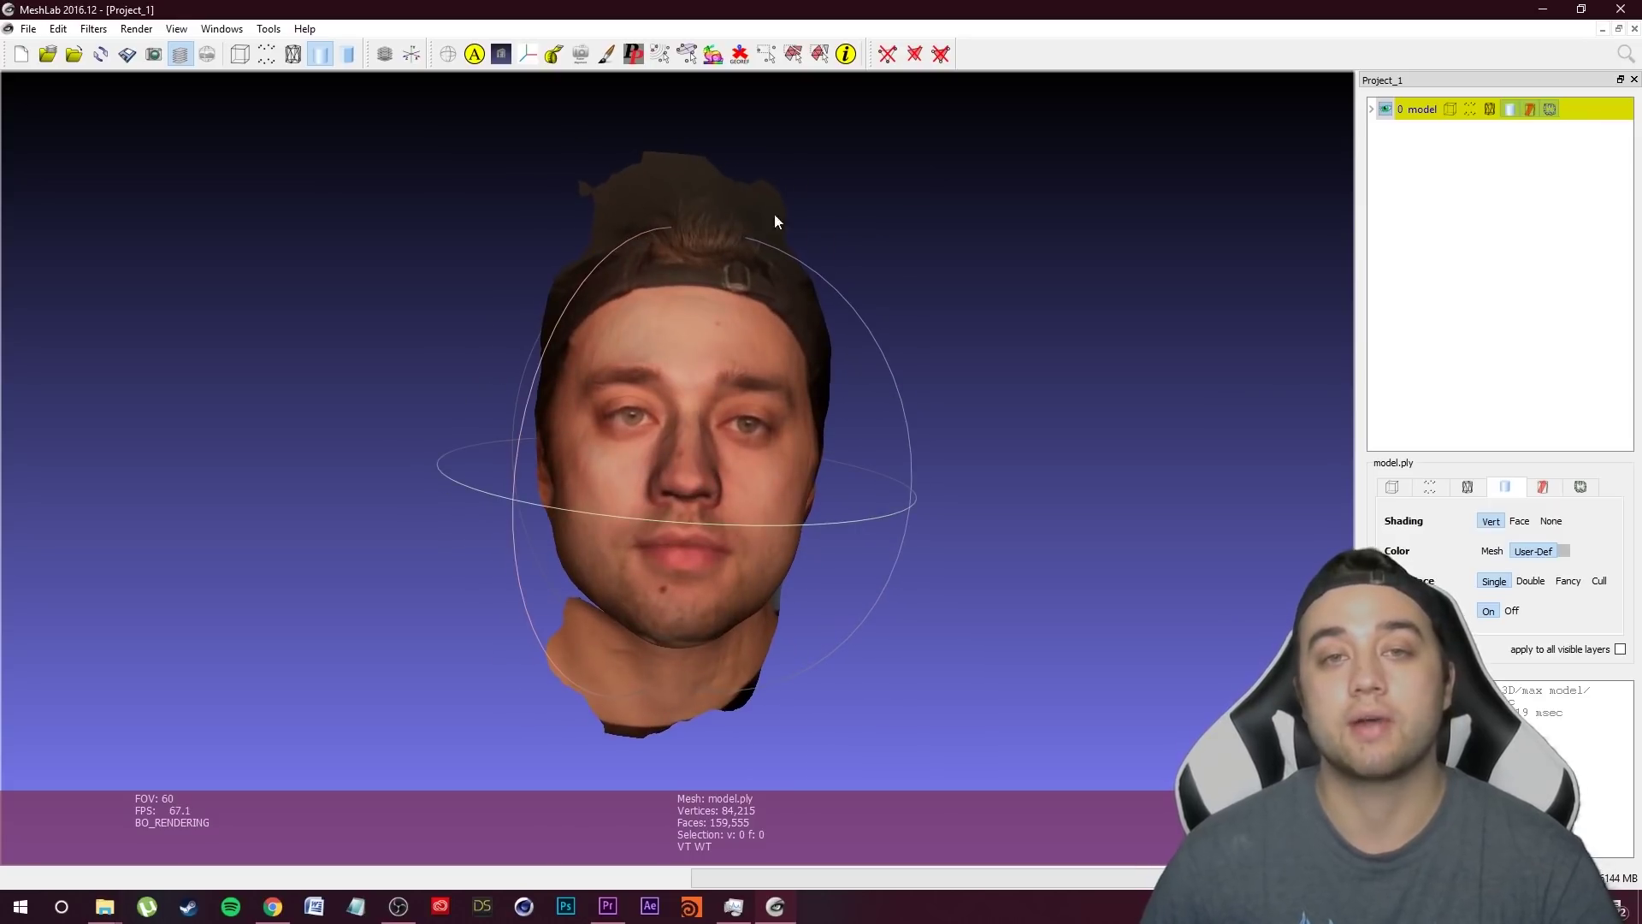
pyautogui.moveTo(778, 631)
pyautogui.mouseDown()
pyautogui.moveTo(675, 609)
pyautogui.moveTo(1100, 642)
pyautogui.moveTo(732, 575)
pyautogui.moveTo(775, 631)
pyautogui.moveTo(753, 626)
pyautogui.moveTo(799, 648)
pyautogui.moveTo(770, 637)
pyautogui.mouseUp()
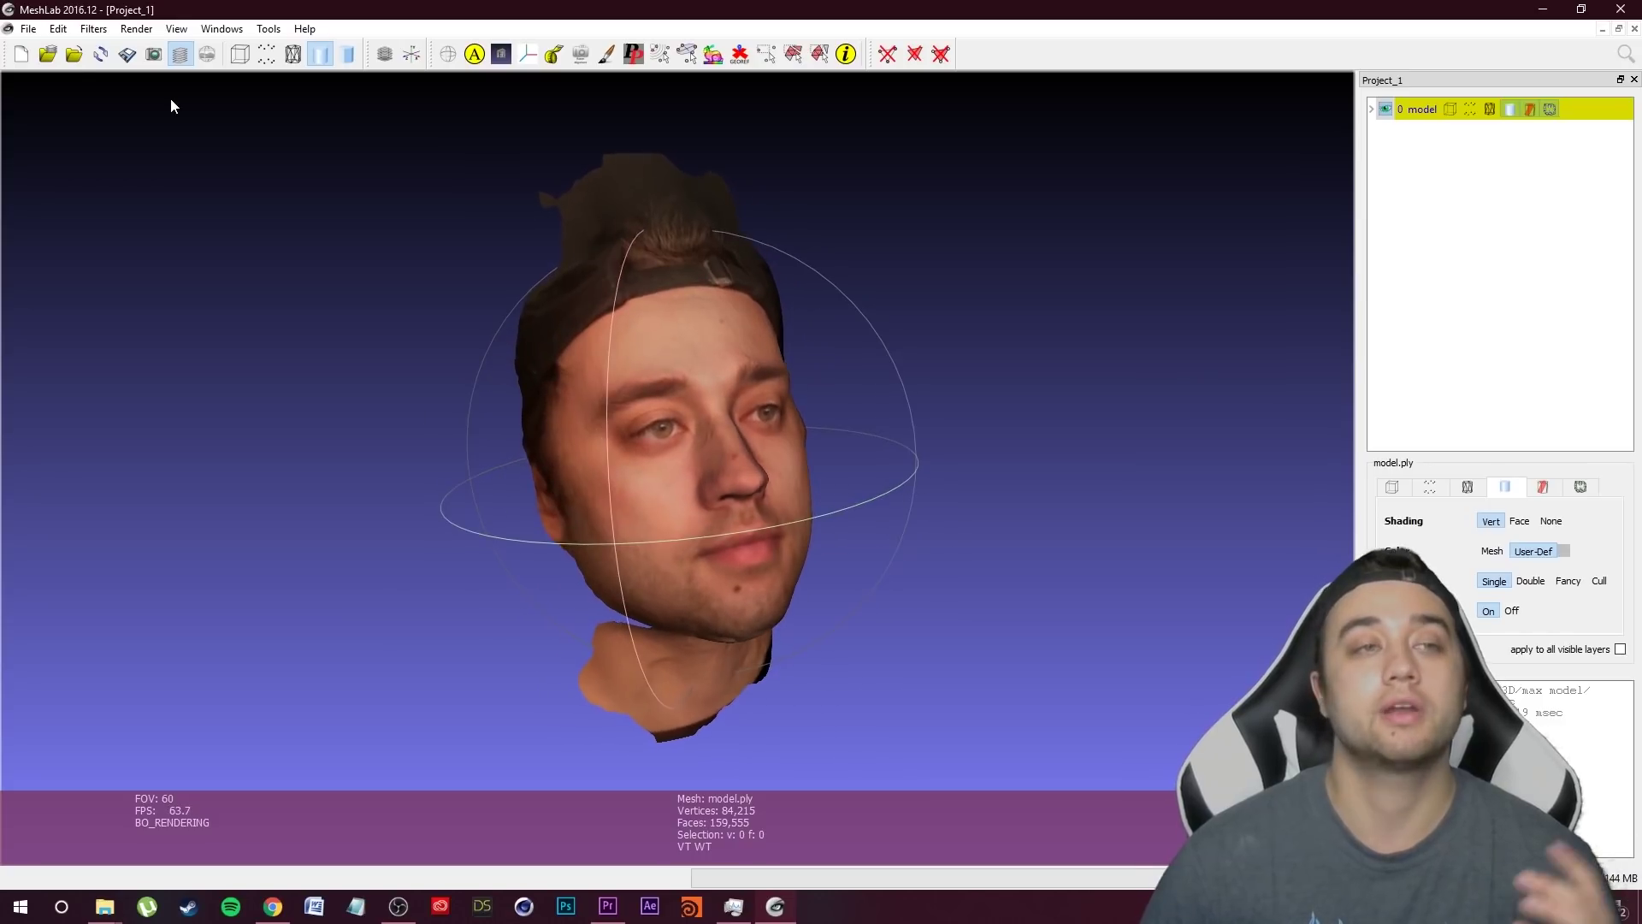
pyautogui.click(38, 36)
pyautogui.click(101, 192)
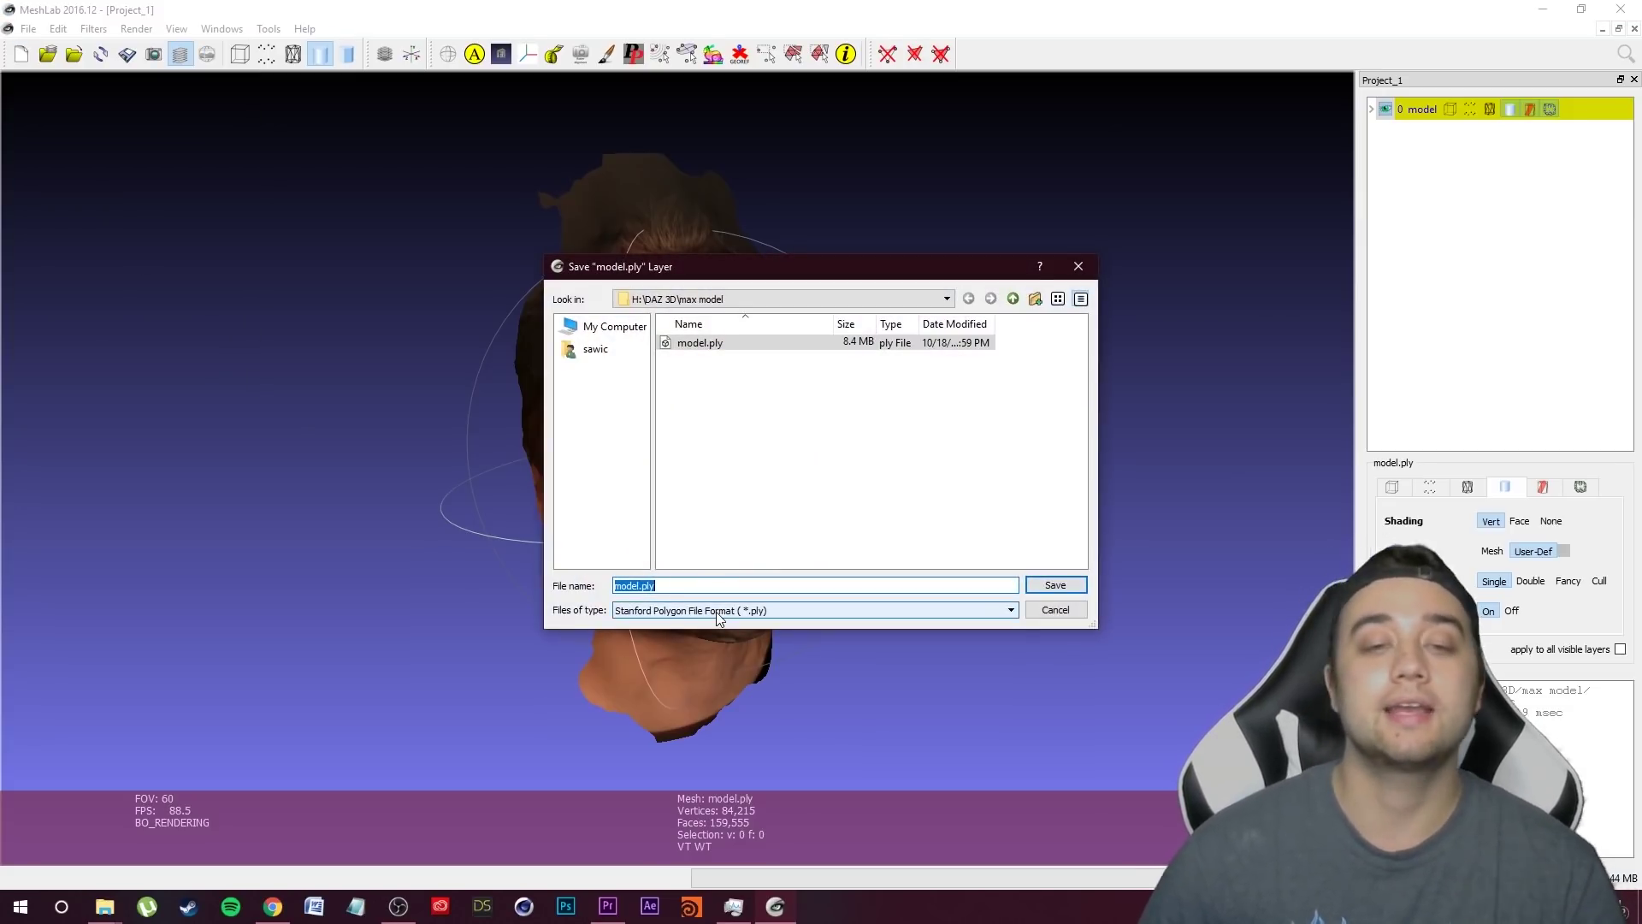
pyautogui.click(718, 612)
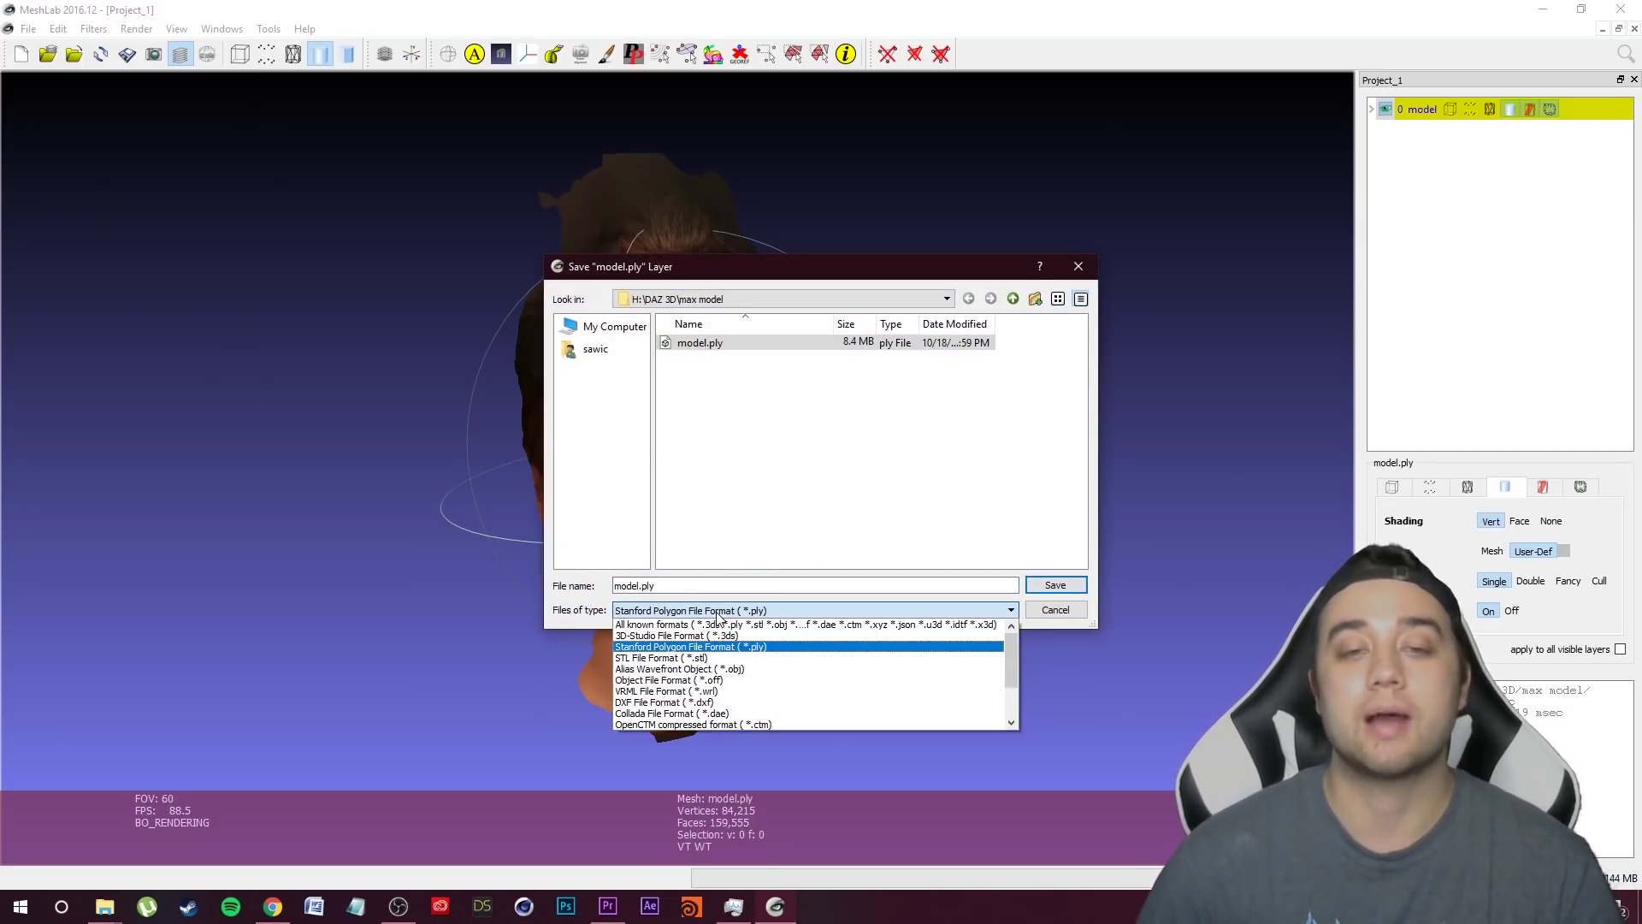
pyautogui.click(703, 669)
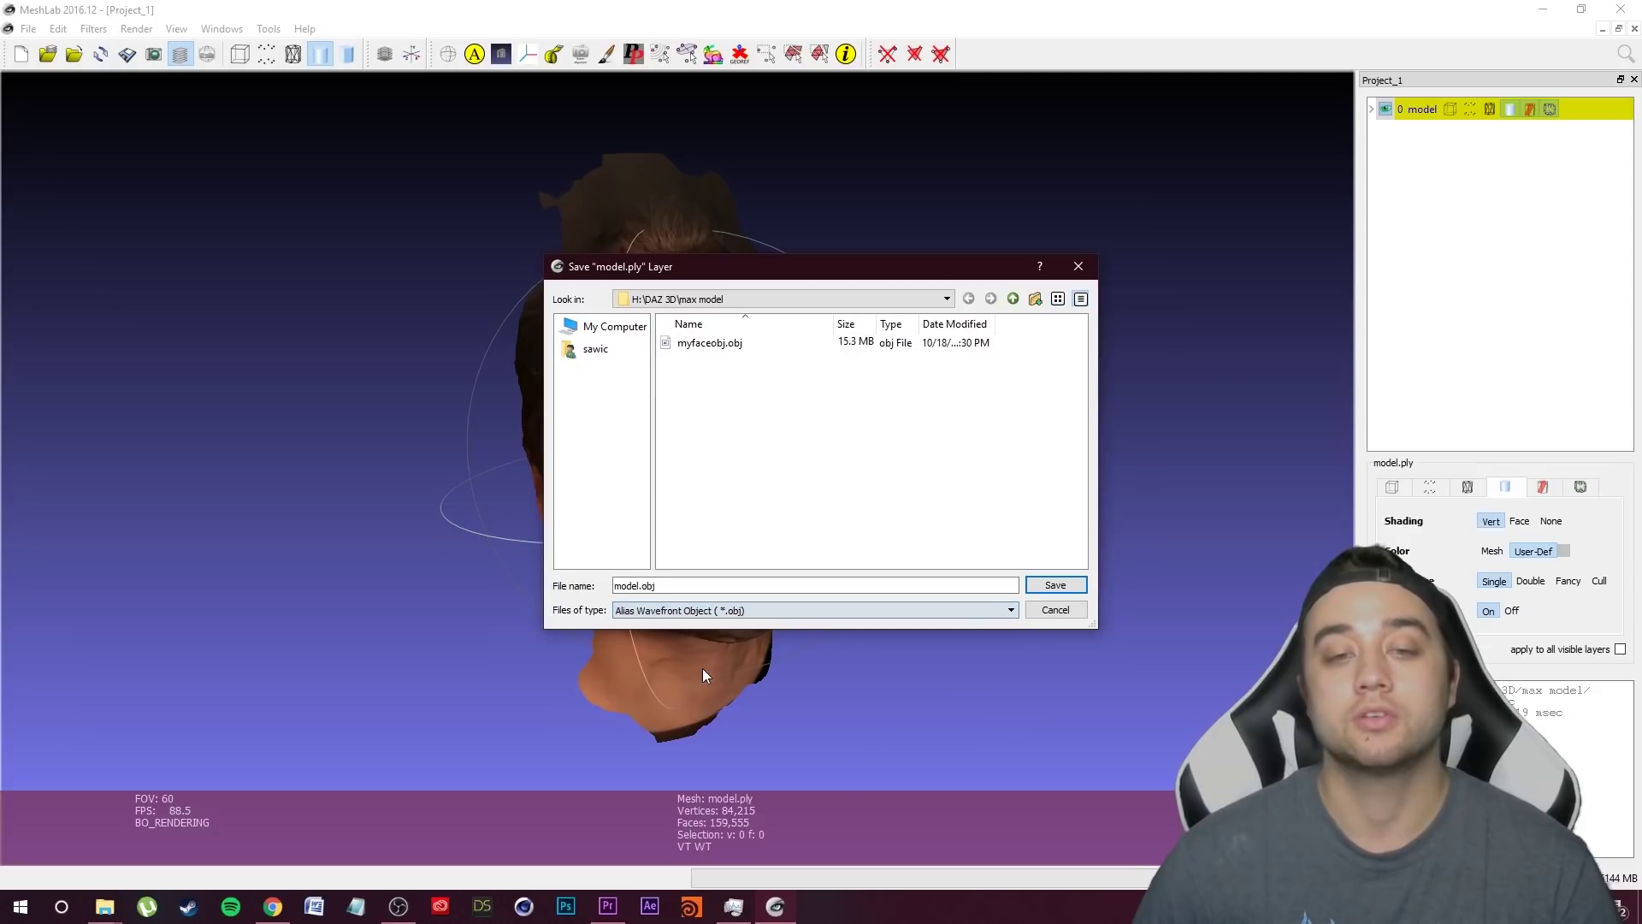
pyautogui.click(1052, 585)
# - Switch to Cinema 4D and merge 'myfaceobj' from the 'max model' folder into the empty scene with the default Wavefront import settings
pyautogui.click(293, 101)
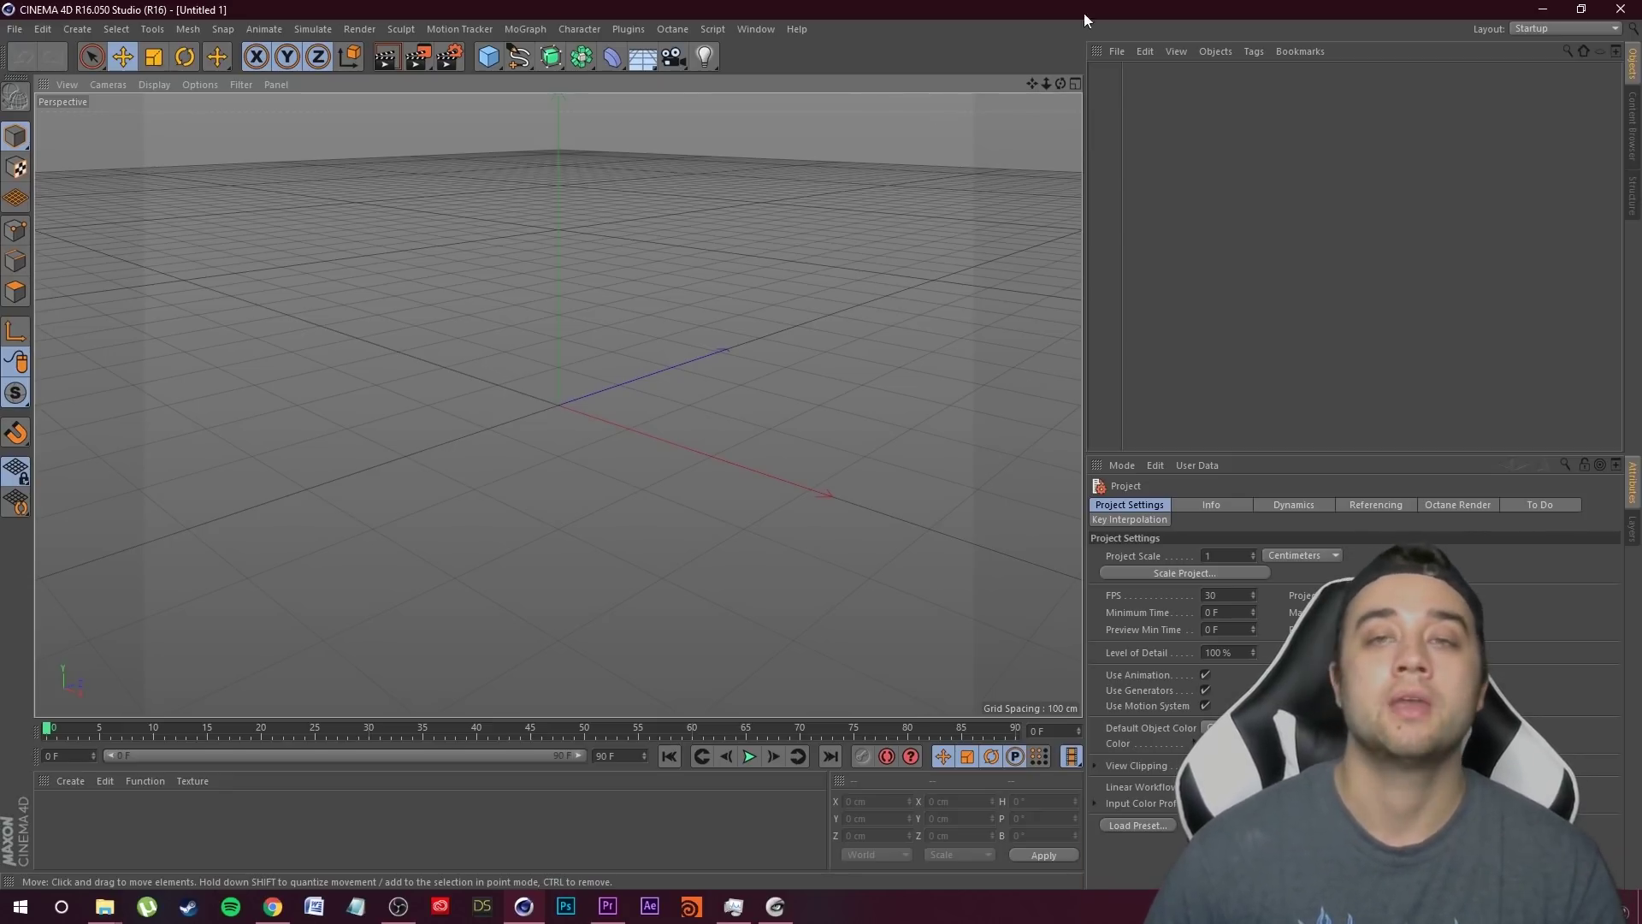
pyautogui.click(1117, 52)
pyautogui.click(1146, 75)
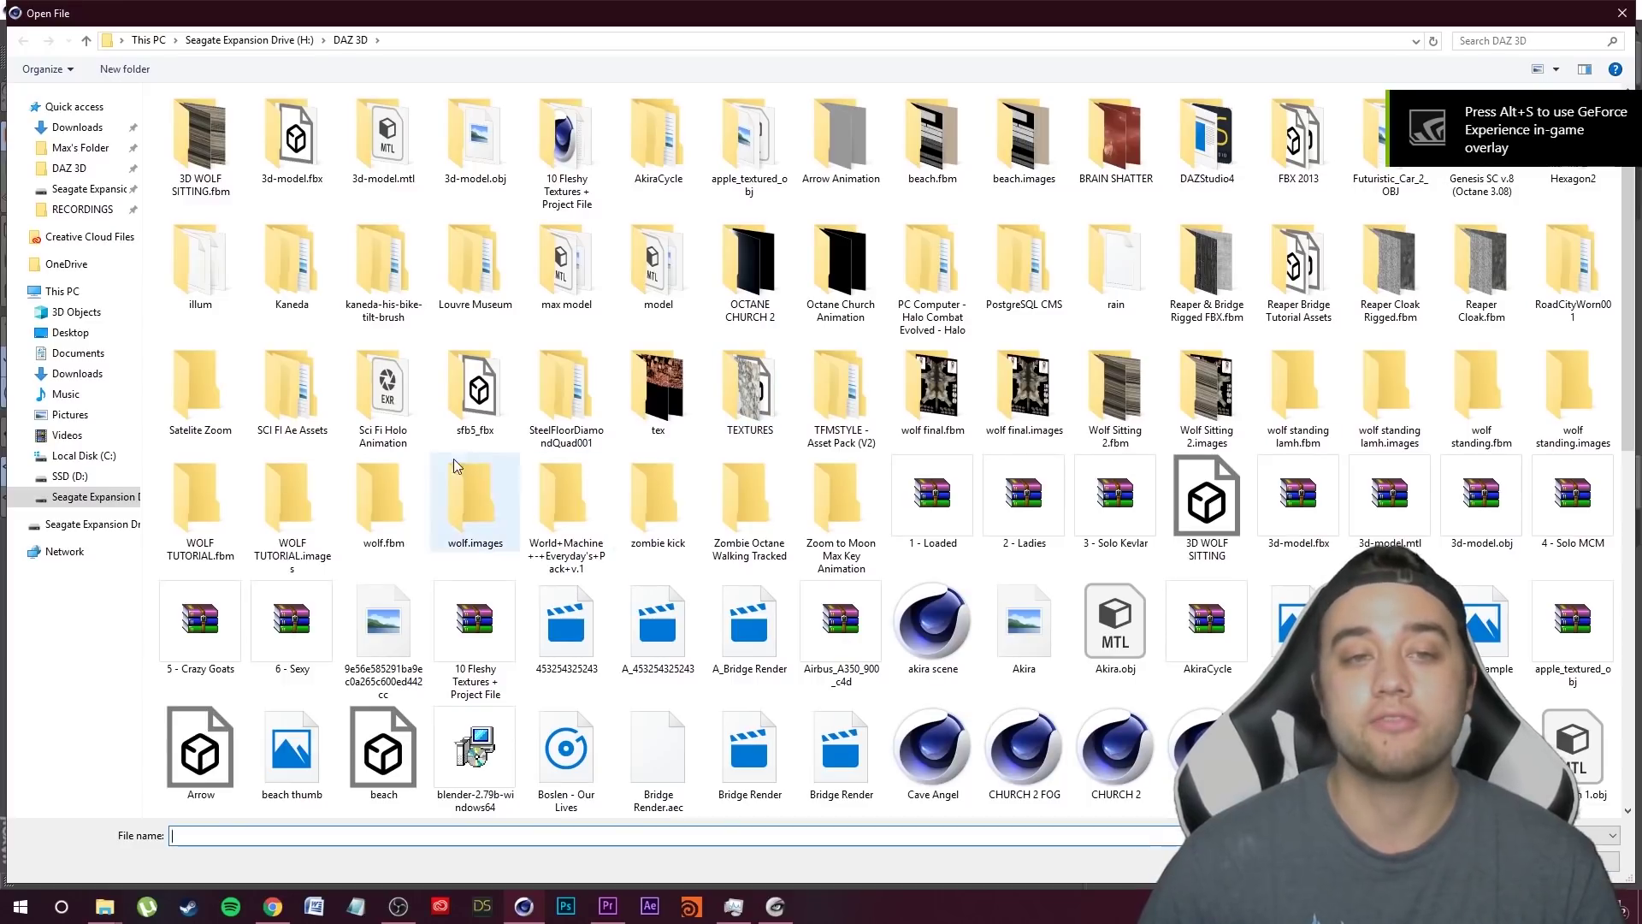
pyautogui.doubleClick(566, 265)
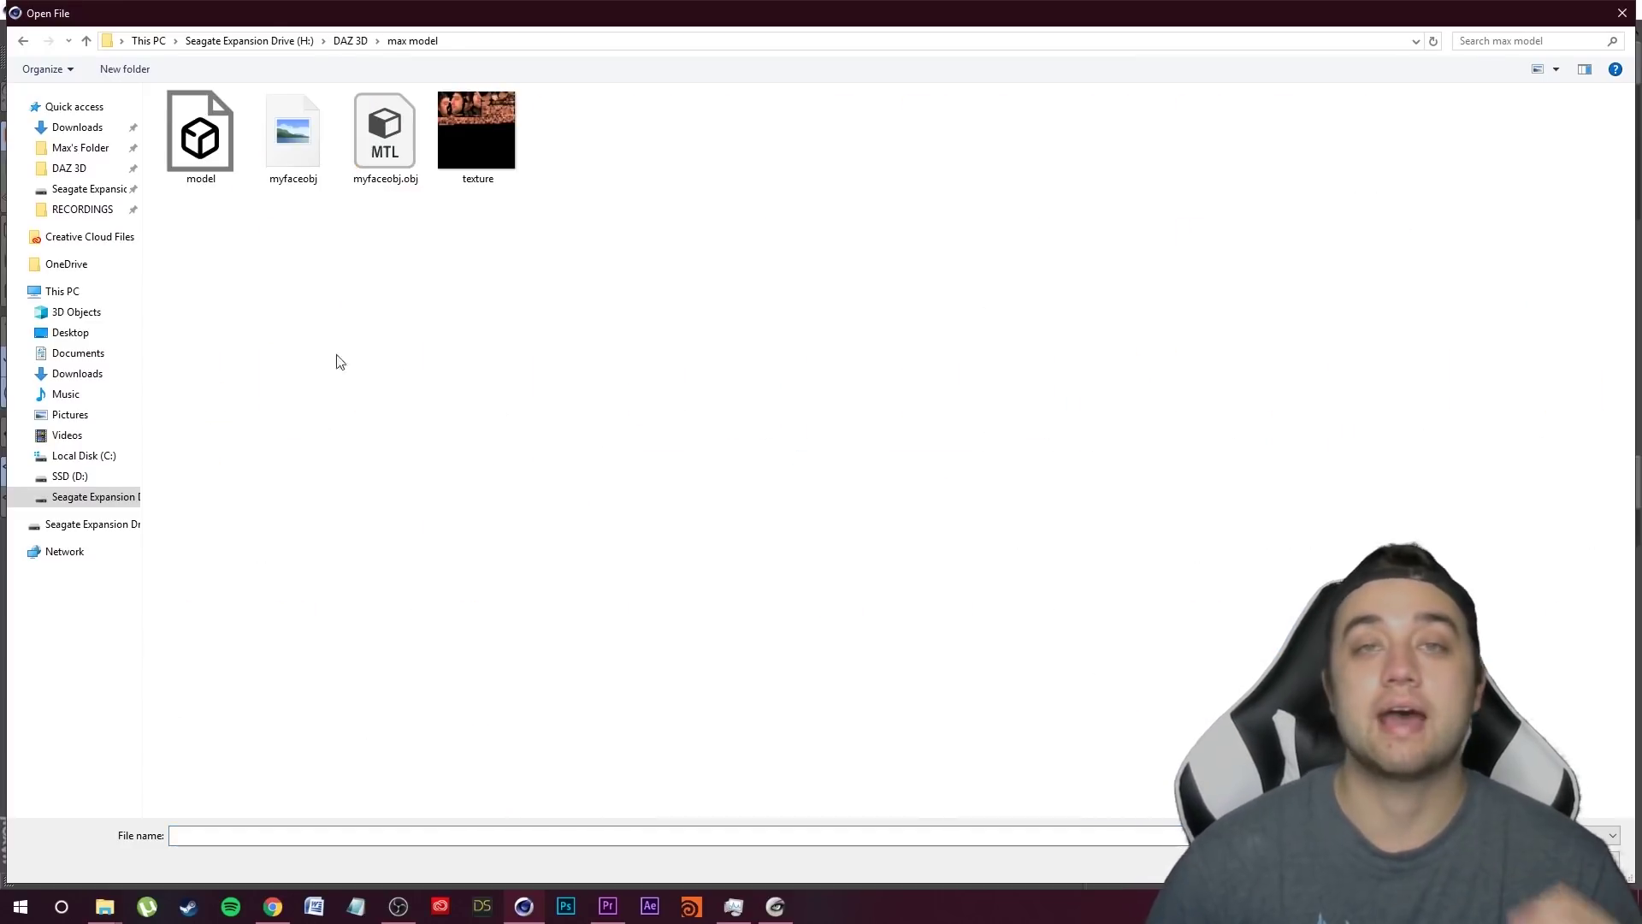
pyautogui.click(260, 142)
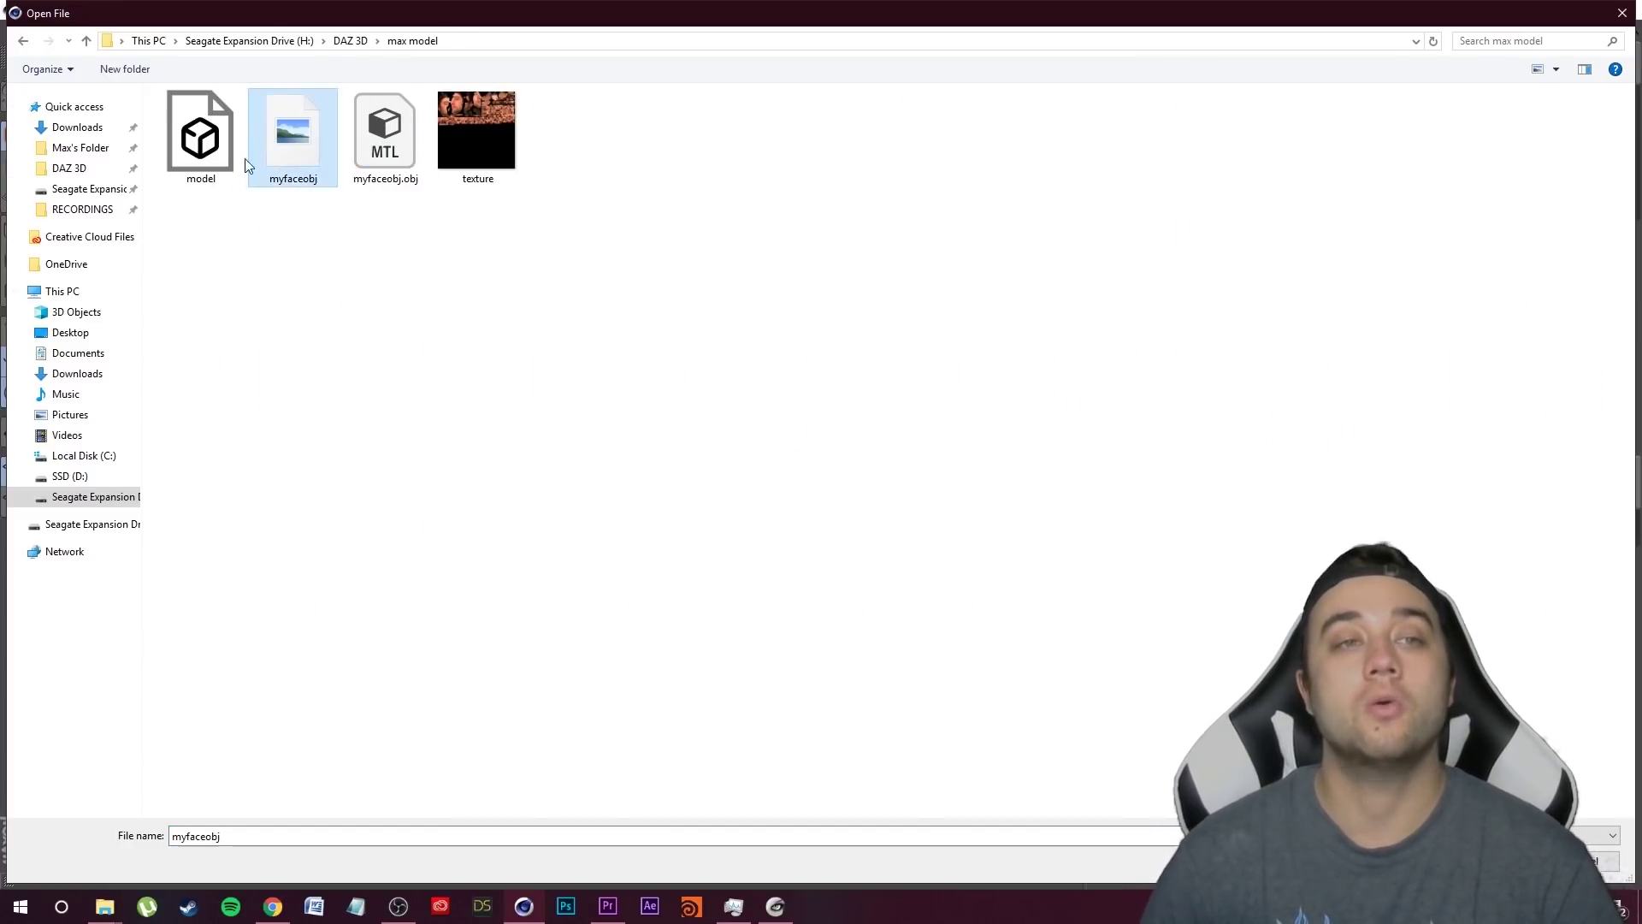
pyautogui.click(1522, 860)
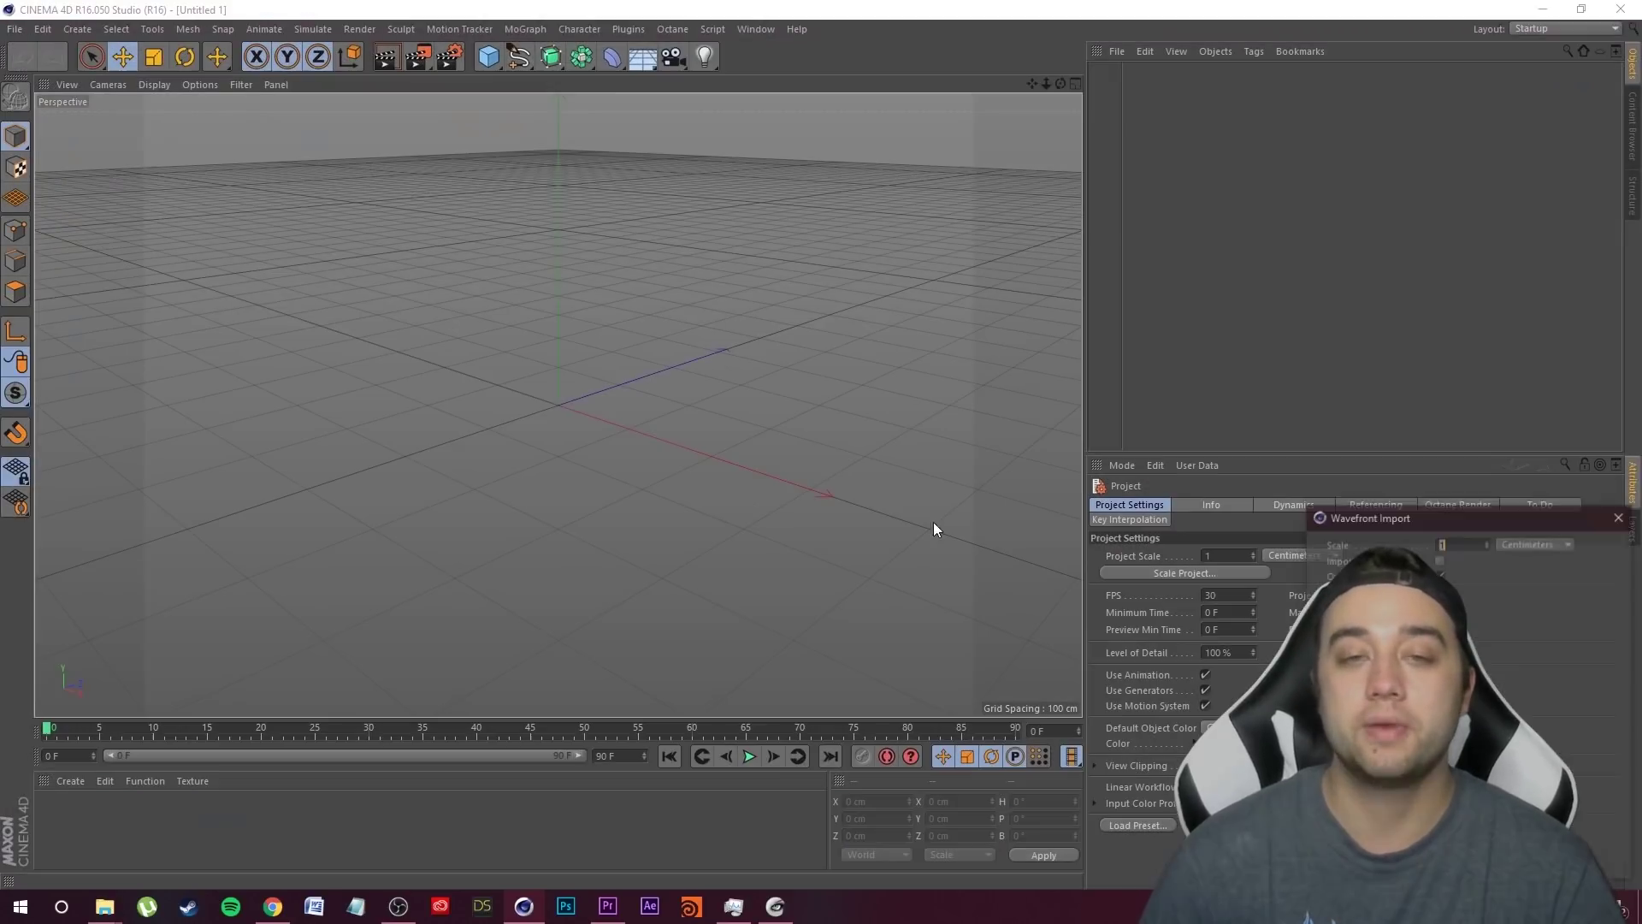
pyautogui.press('Return')
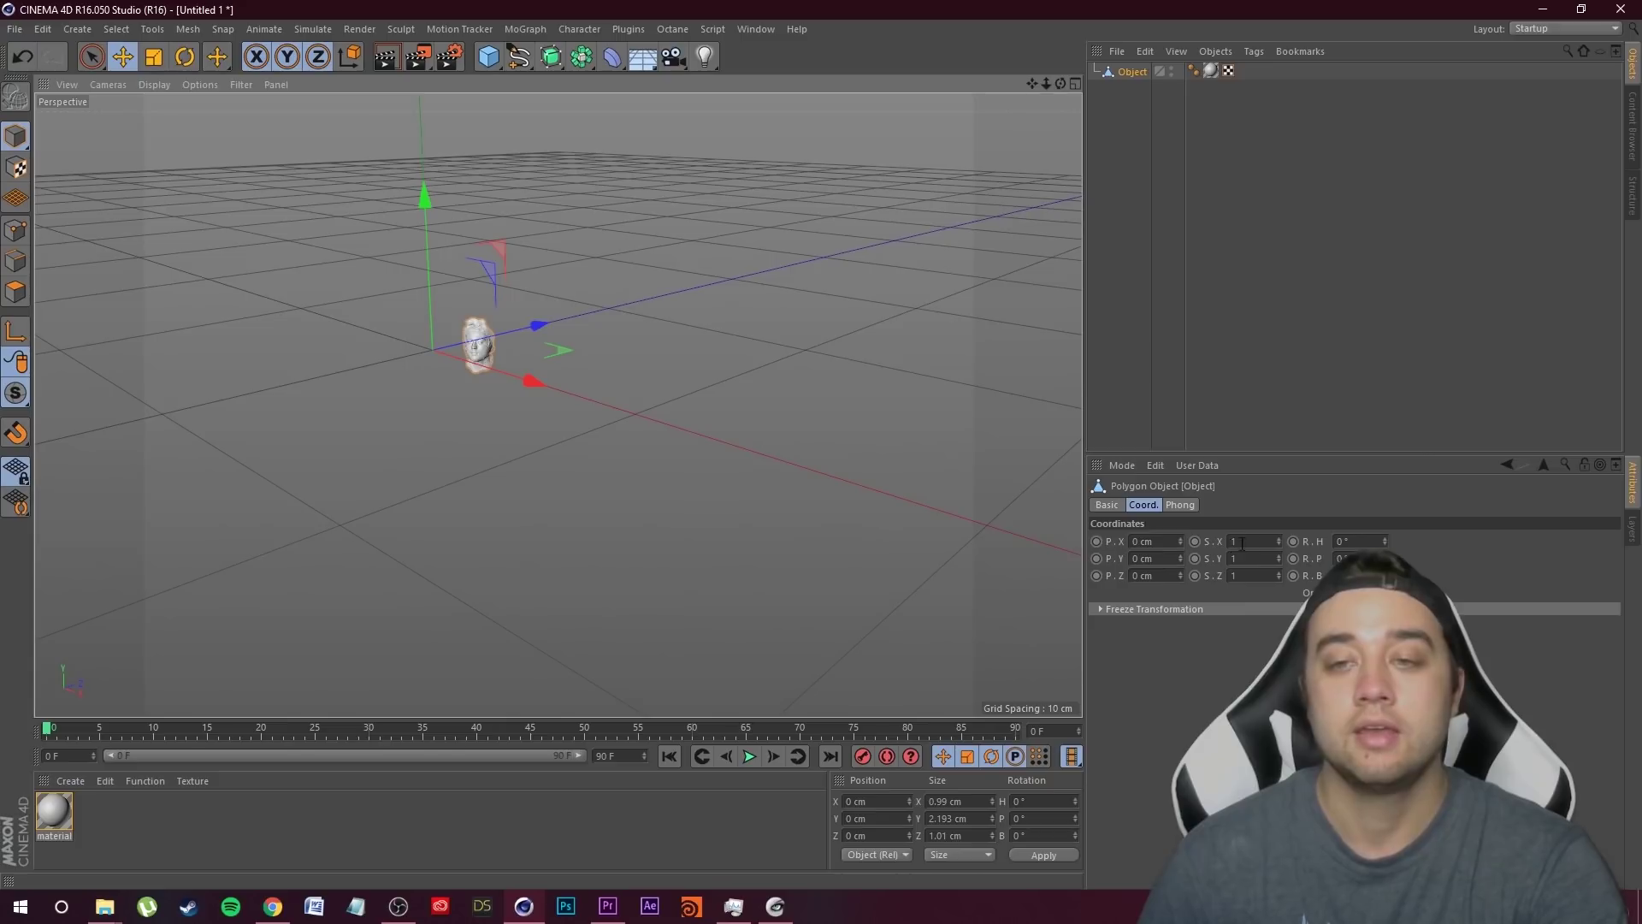
# - Raise the imported head object to about 1.3 cm on the Y axis
pyautogui.scroll(4, 459, 351)
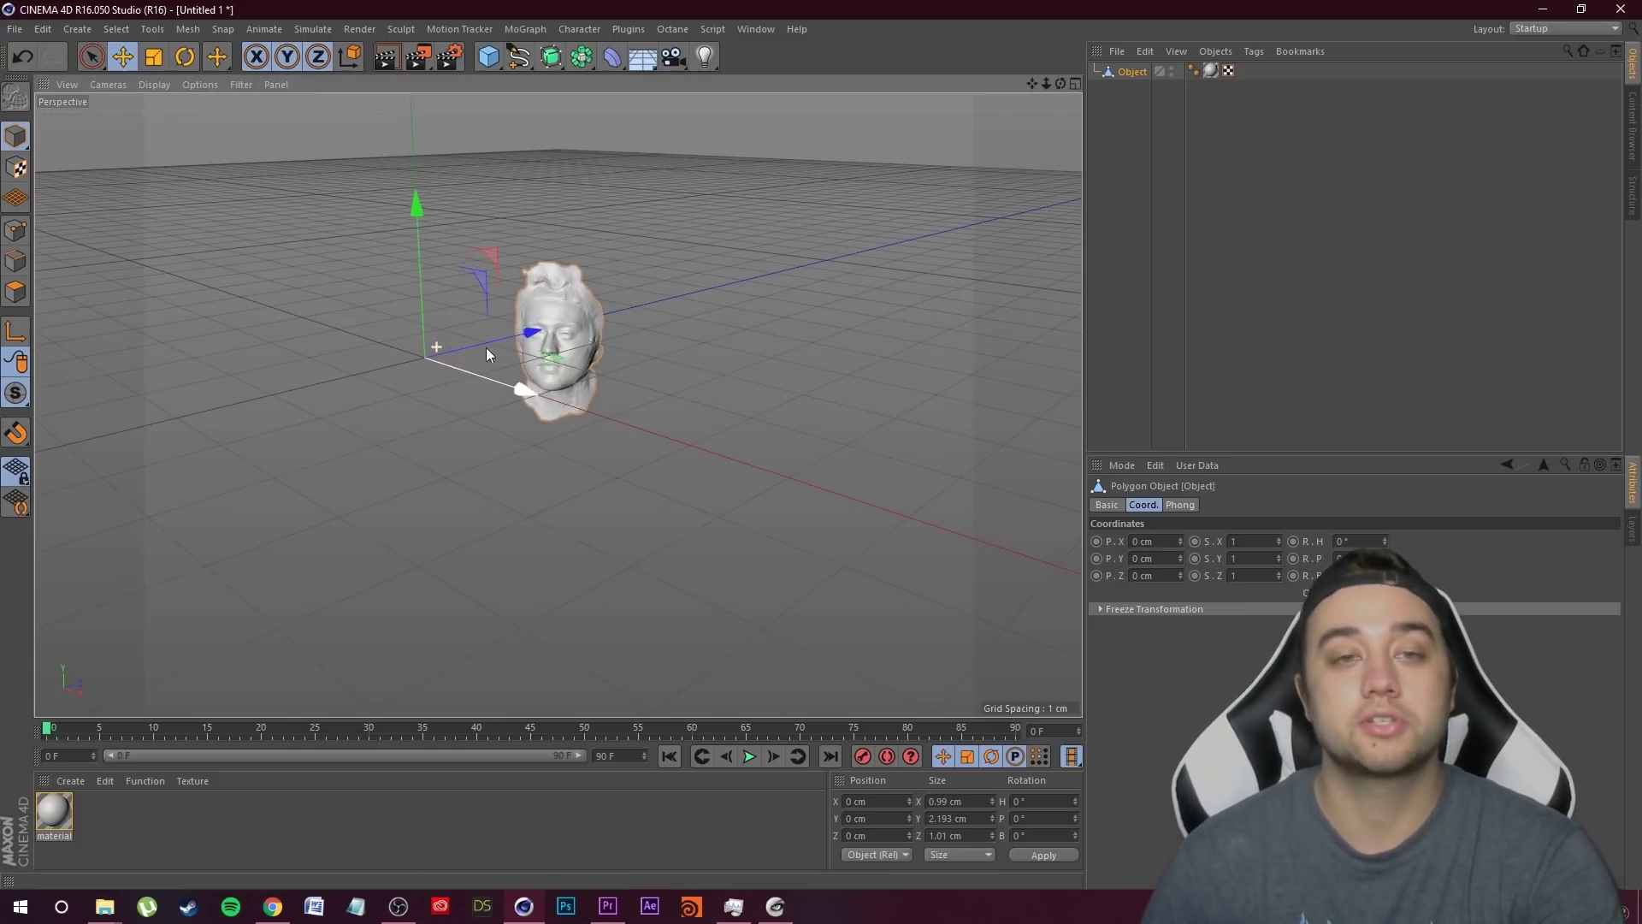
pyautogui.scroll(3, 511, 390)
pyautogui.scroll(-2, 618, 359)
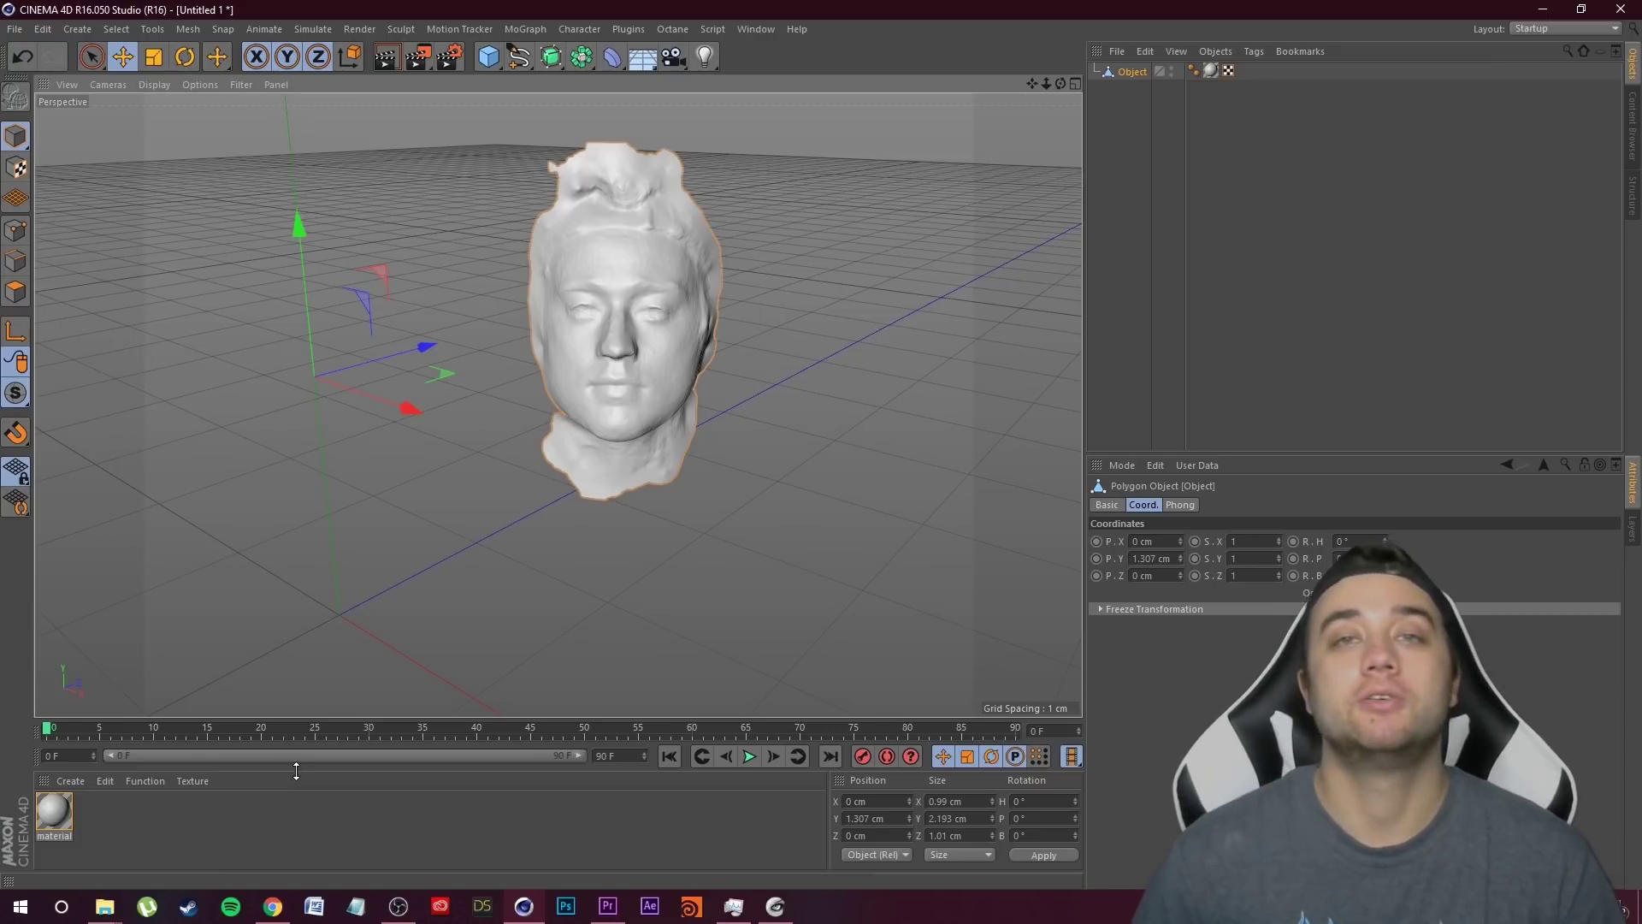
# - Load the image 'texture' from the 'max model' folder as the color texture of the head's material_0
pyautogui.doubleClick(51, 811)
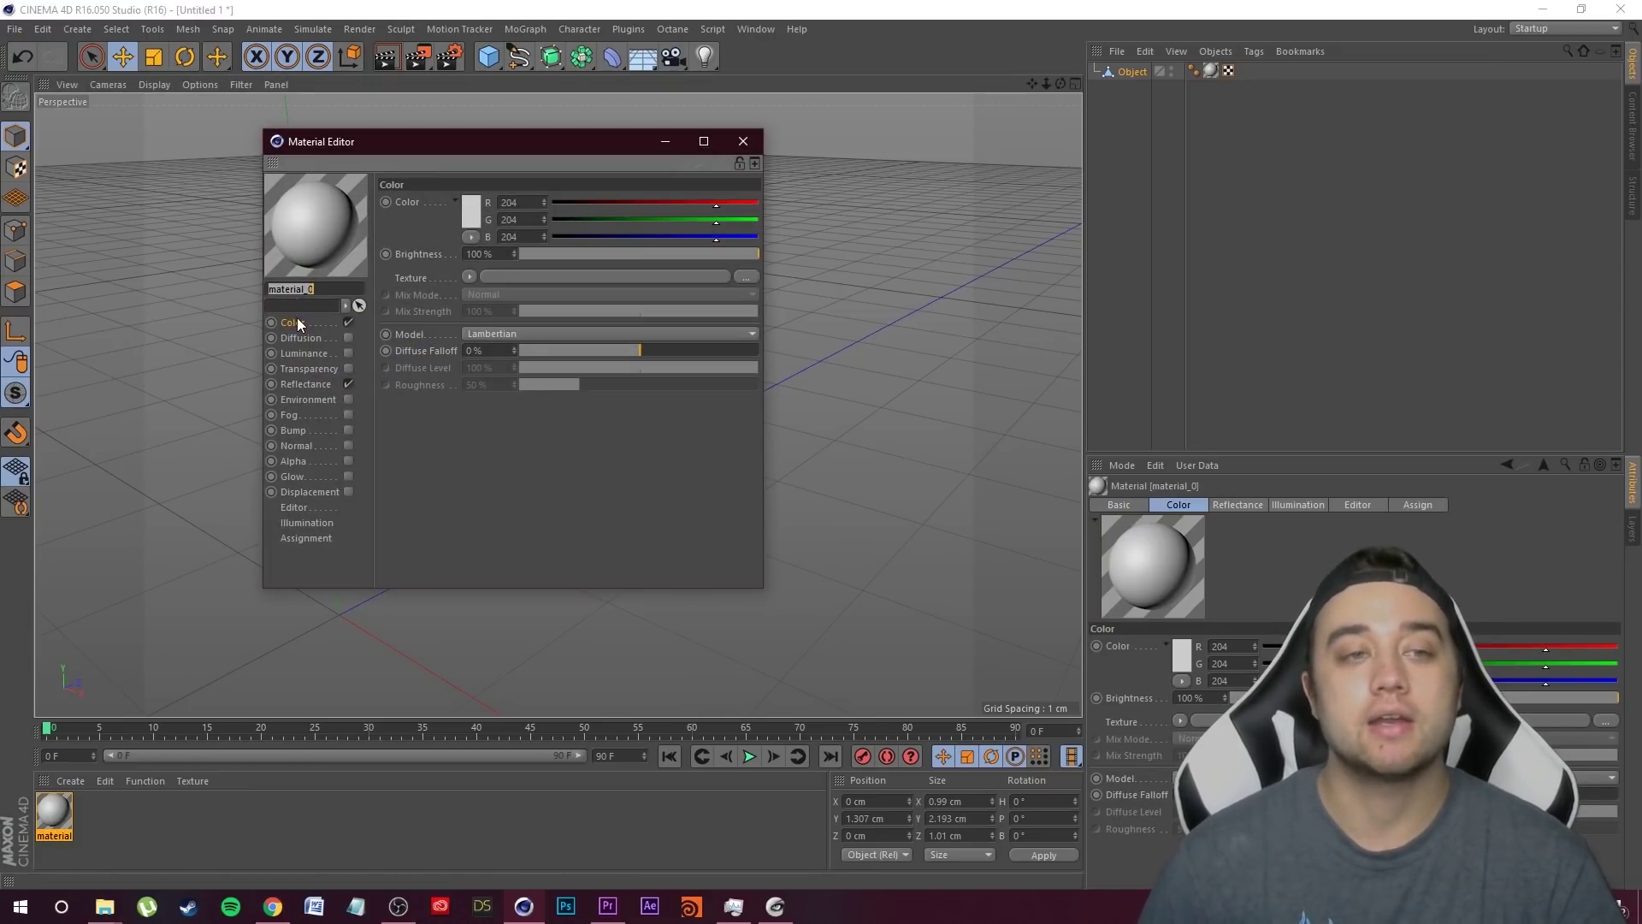
pyautogui.click(747, 278)
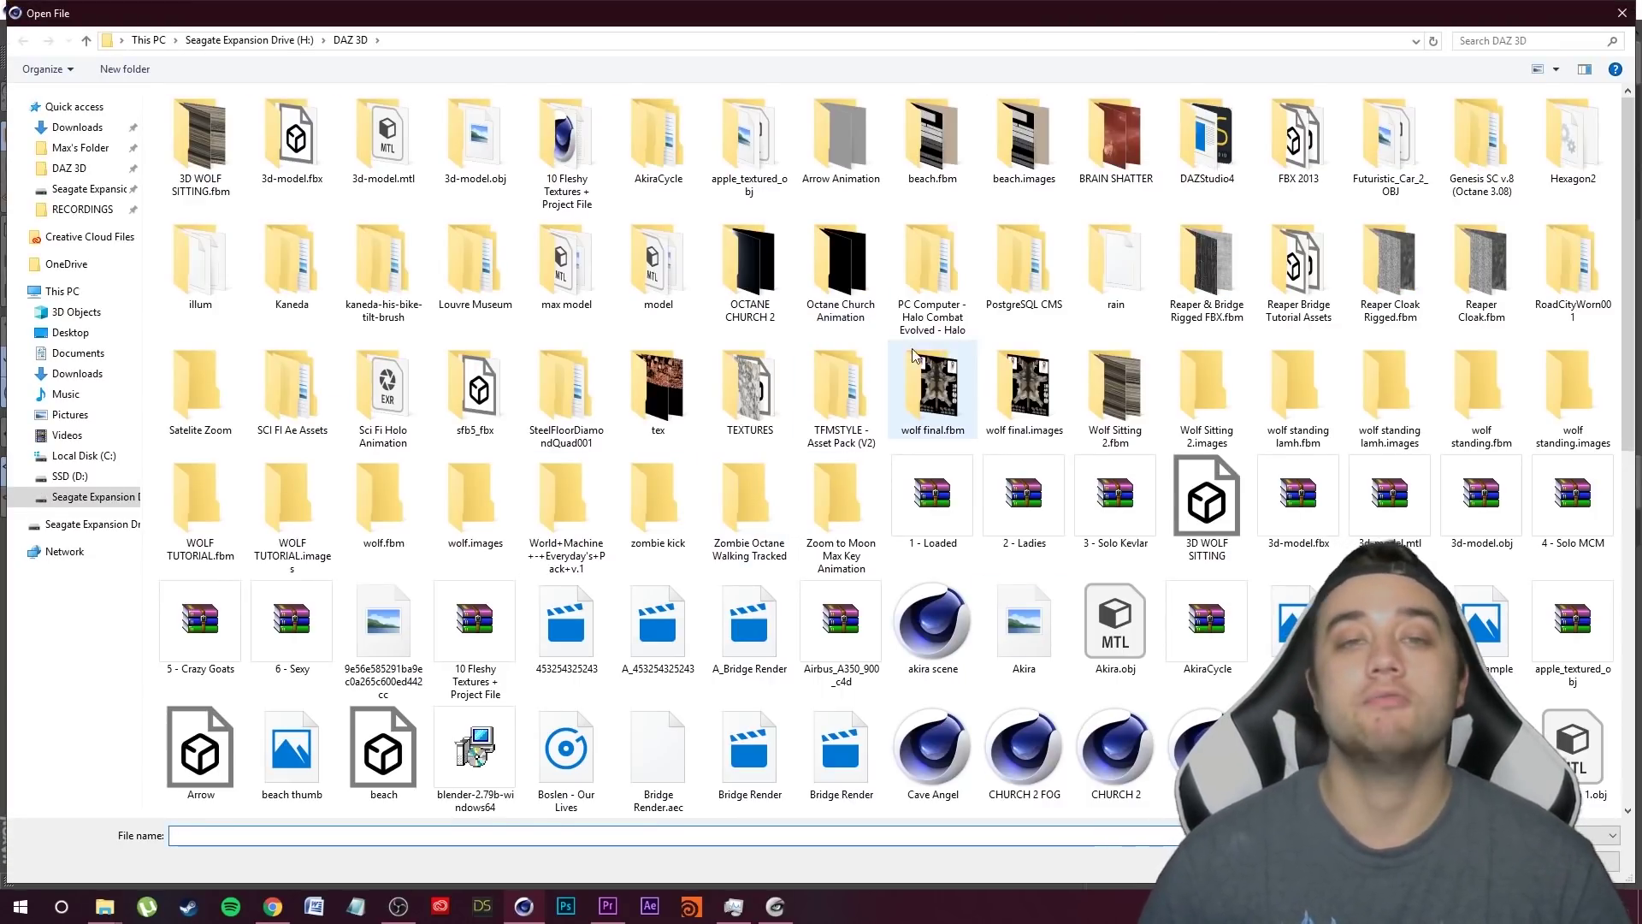
pyautogui.doubleClick(669, 399)
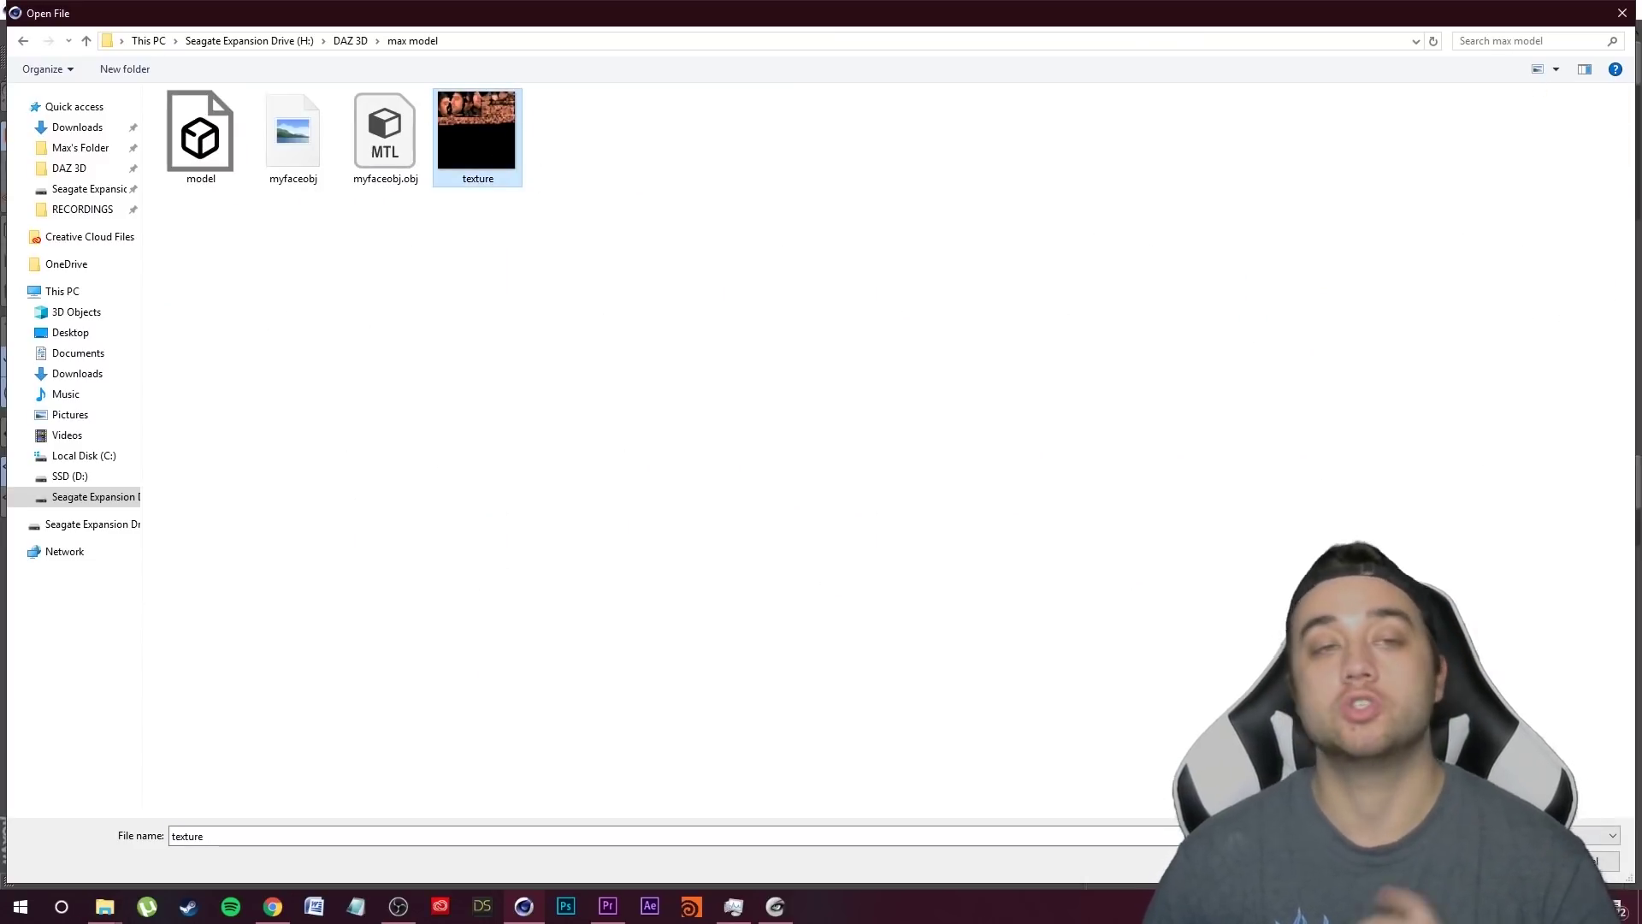
pyautogui.press('Return')
pyautogui.click(846, 511)
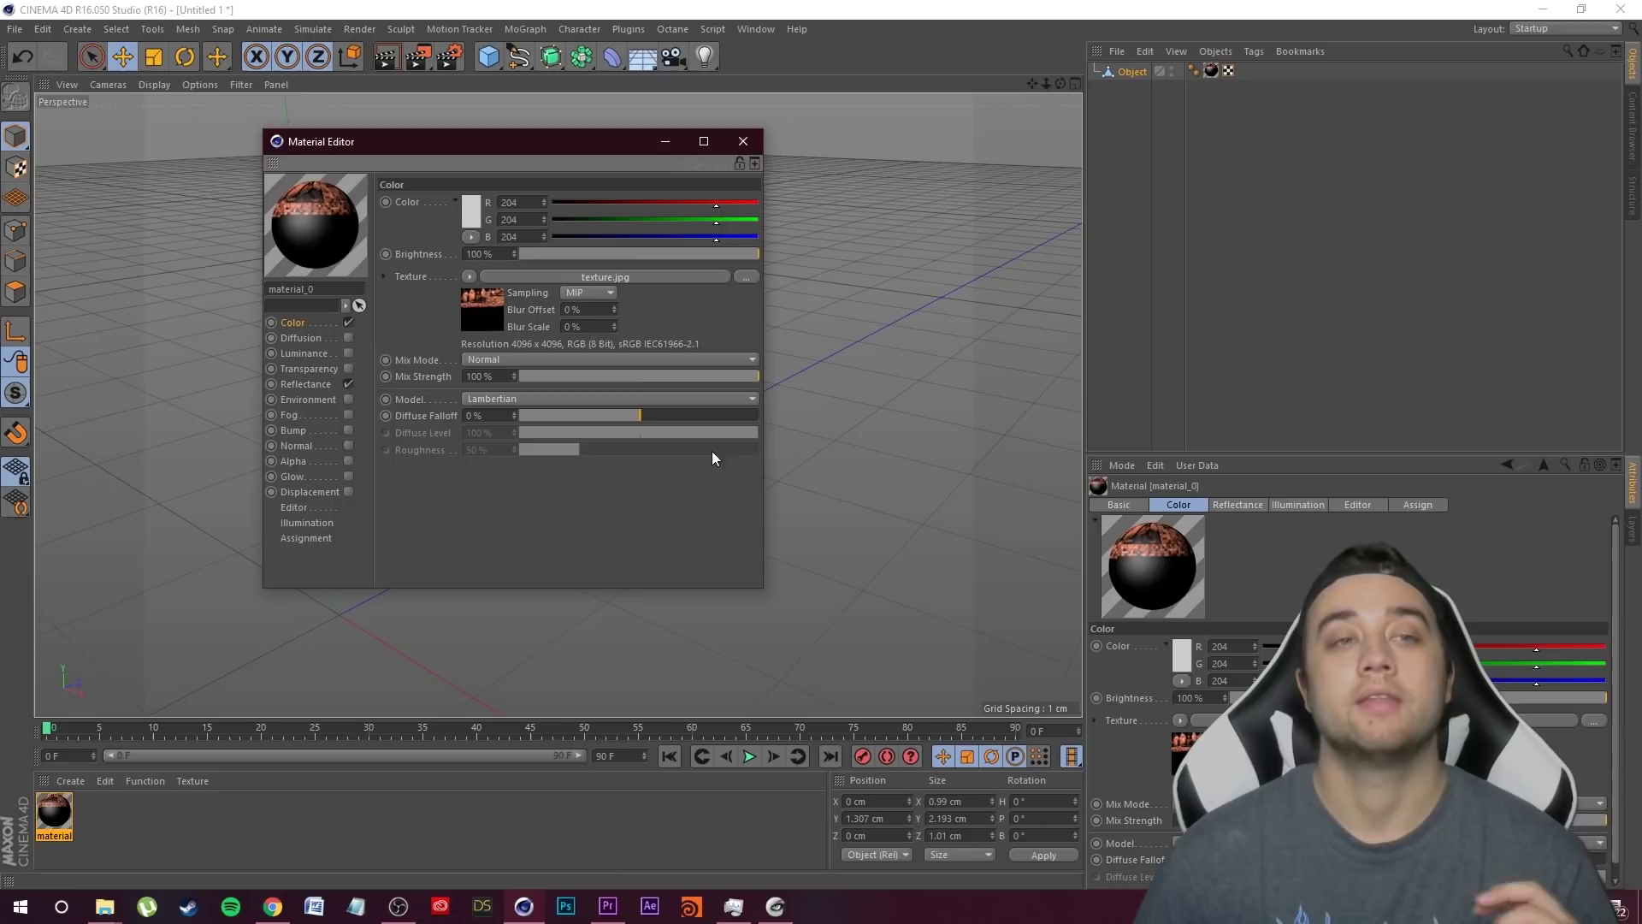
pyautogui.click(739, 143)
# - Start rendering the textured head in the Octane Live Viewer and inspect it up close from both sides
pyautogui.moveTo(754, 631); pyautogui.dragTo(701, 465)
pyautogui.click(672, 28)
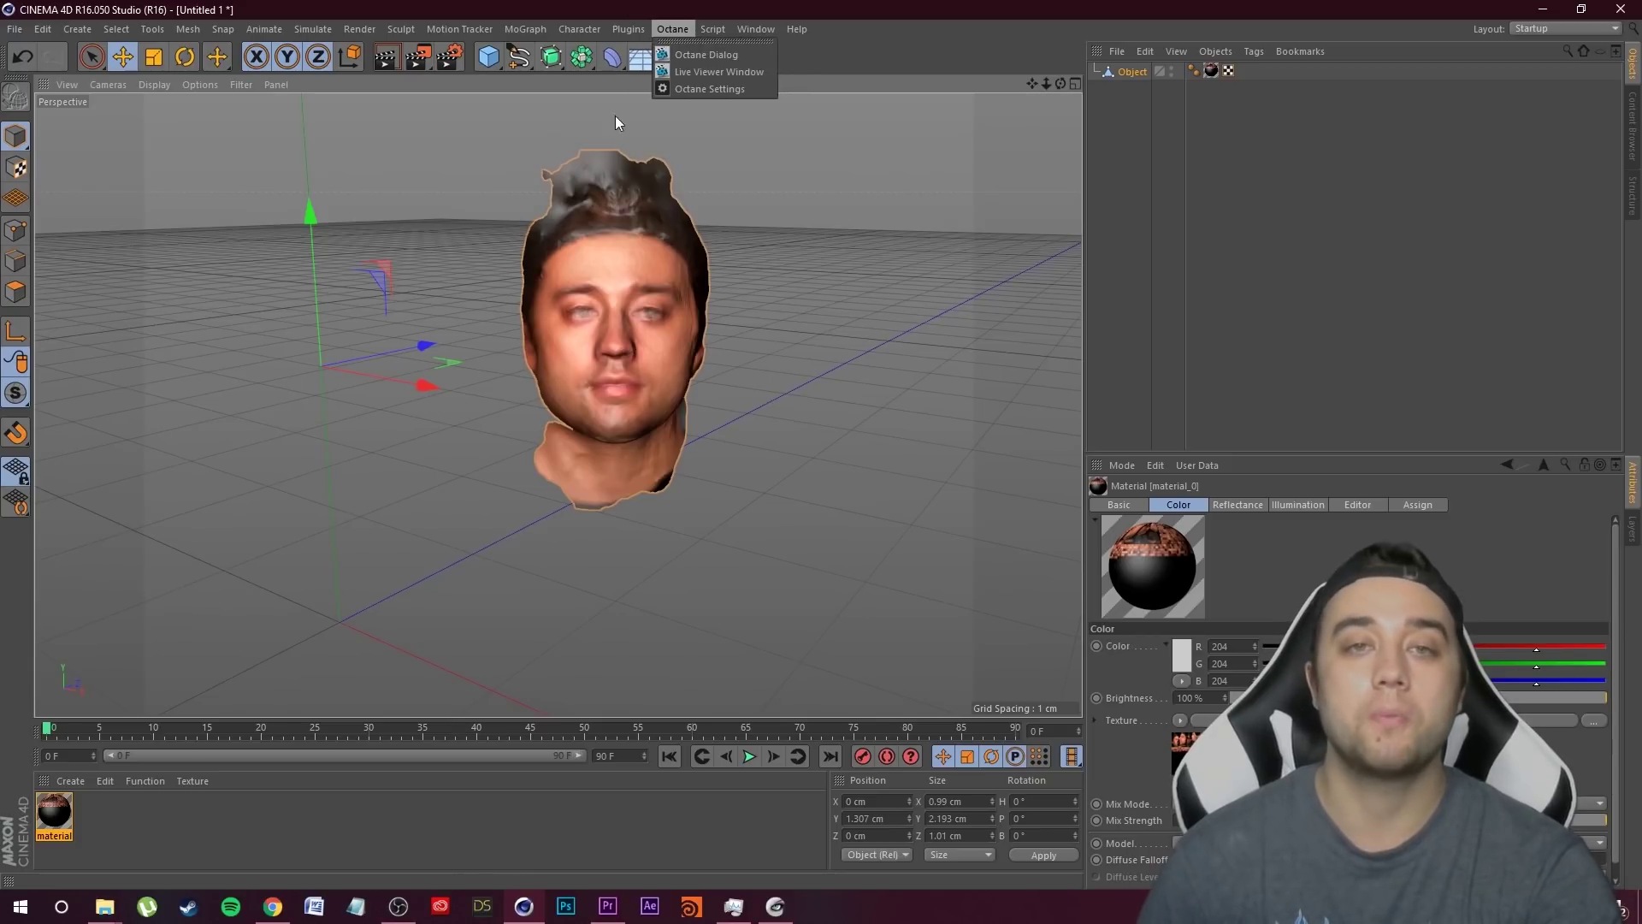
pyautogui.click(762, 72)
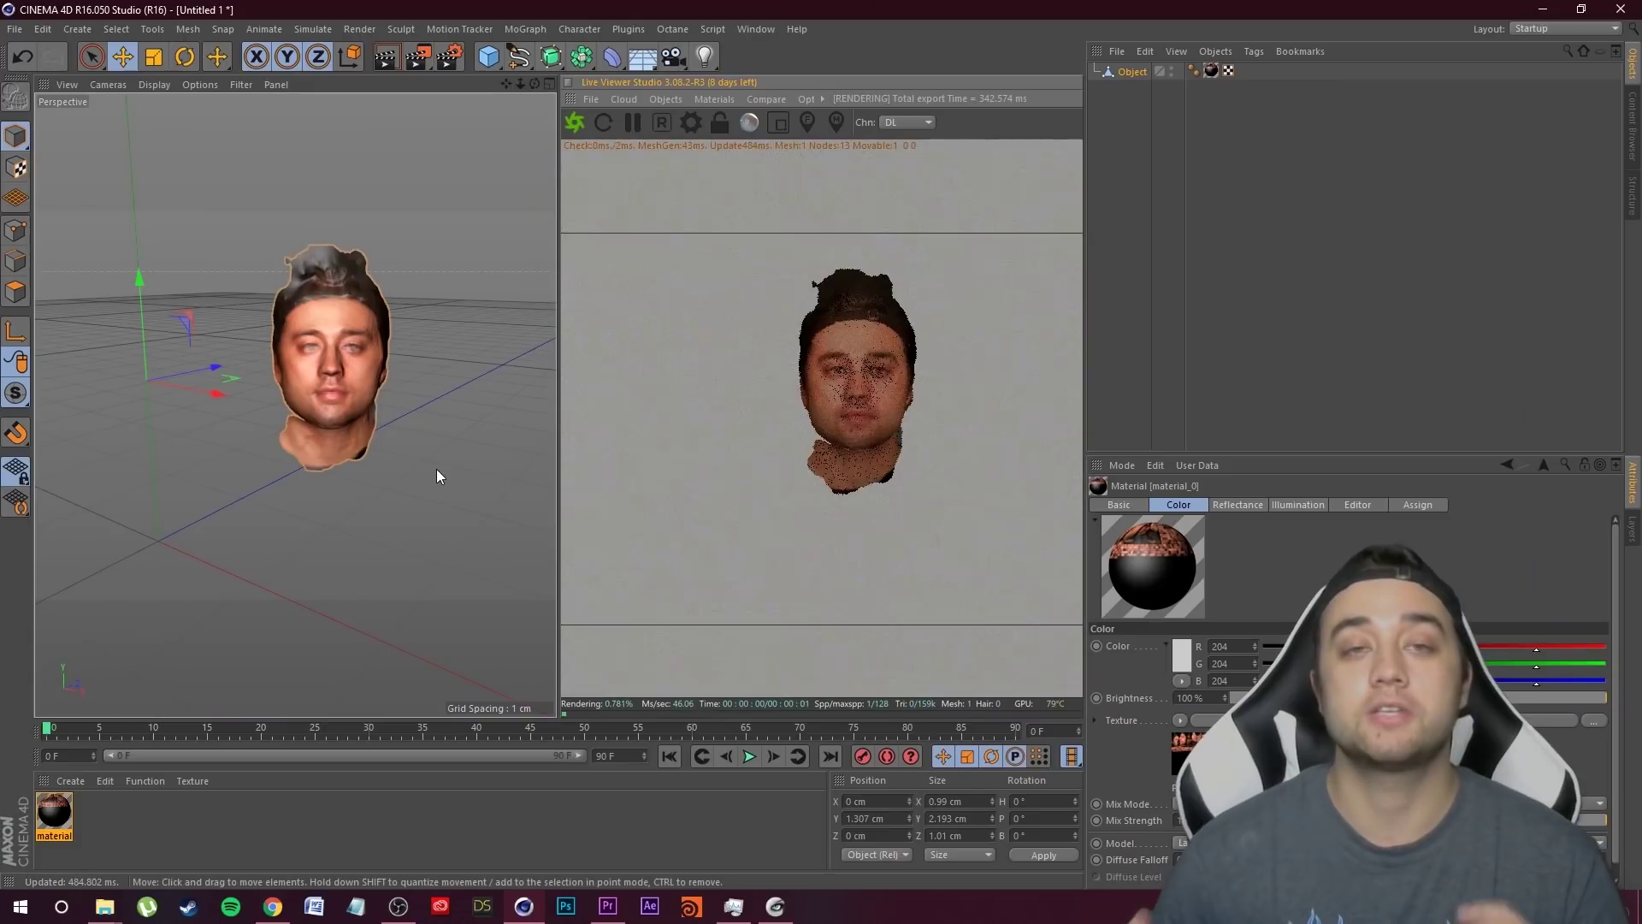
pyautogui.moveTo(225, 286); pyautogui.dragTo(342, 270)
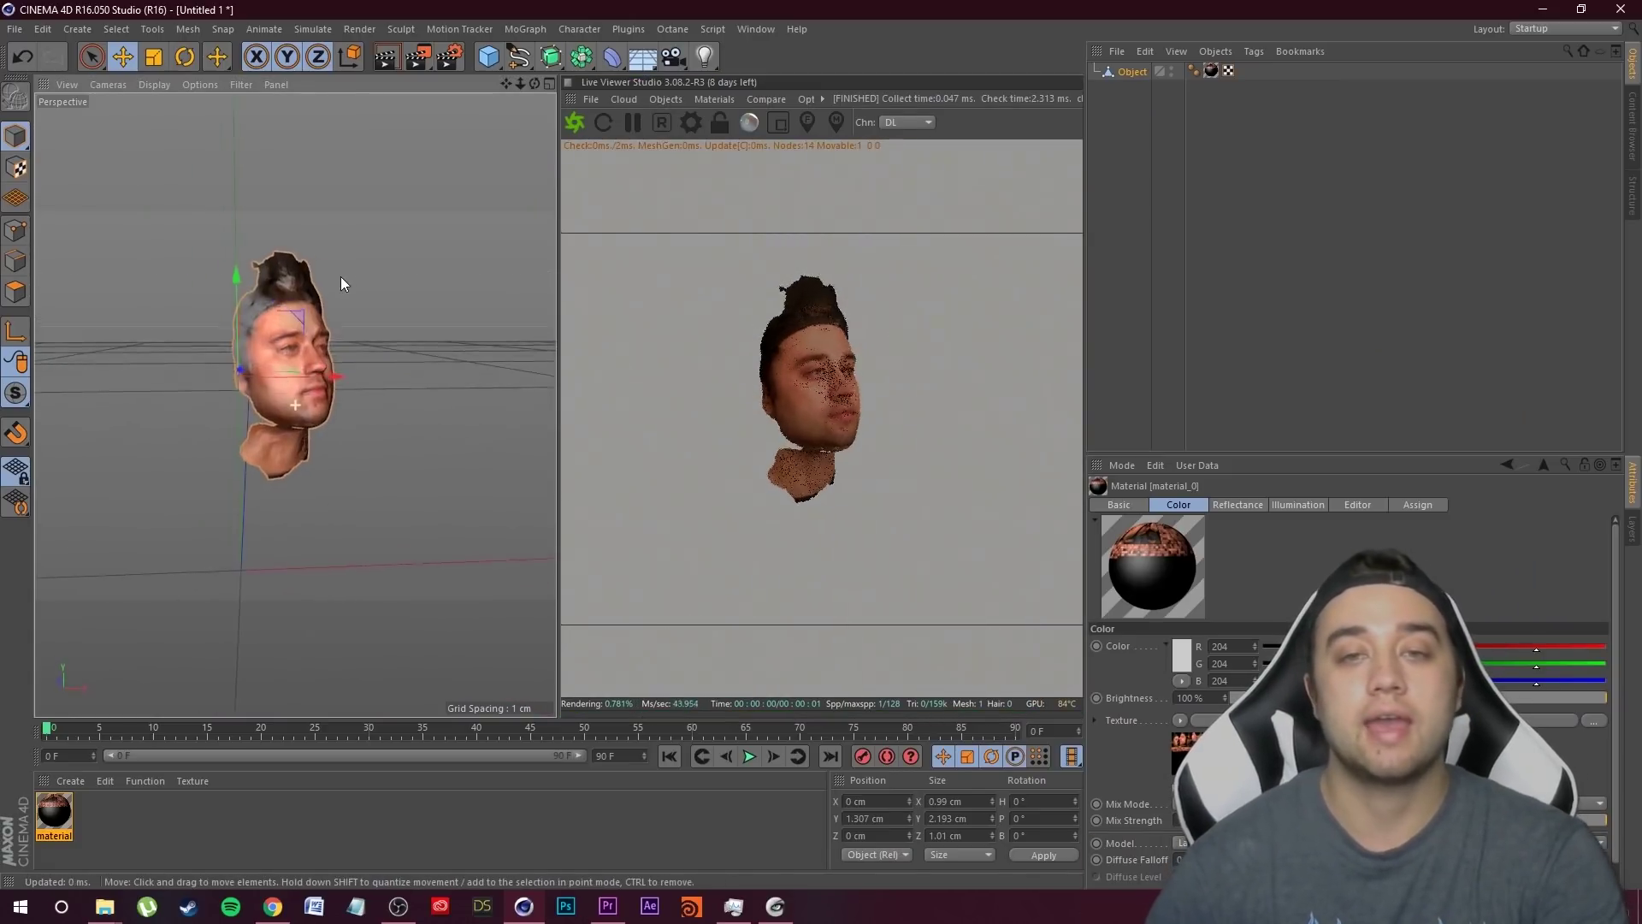
pyautogui.scroll(5, 301, 423)
pyautogui.moveTo(301, 424); pyautogui.dragTo(491, 557)
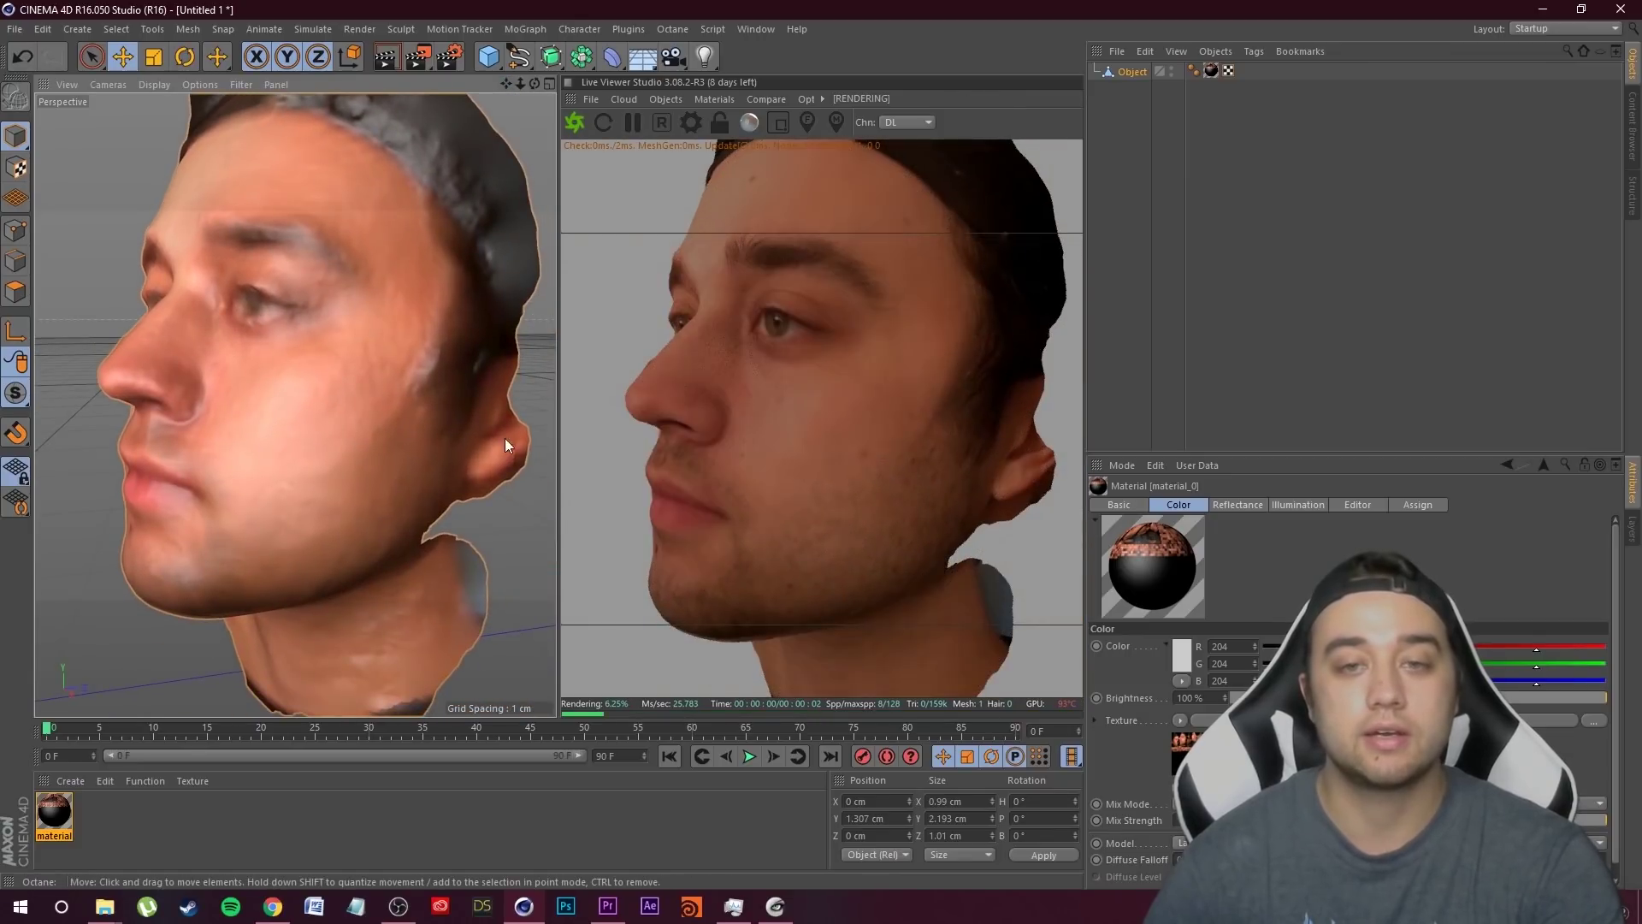
pyautogui.moveTo(359, 445); pyautogui.dragTo(172, 571)
# - Add an Octane area light and position it facing the head, at about X 256 cm, Z -518 cm with a 23° heading
pyautogui.scroll(-3, 256, 485)
pyautogui.moveTo(496, 83); pyautogui.dragTo(385, 363)
pyautogui.moveTo(500, 78); pyautogui.dragTo(502, 85)
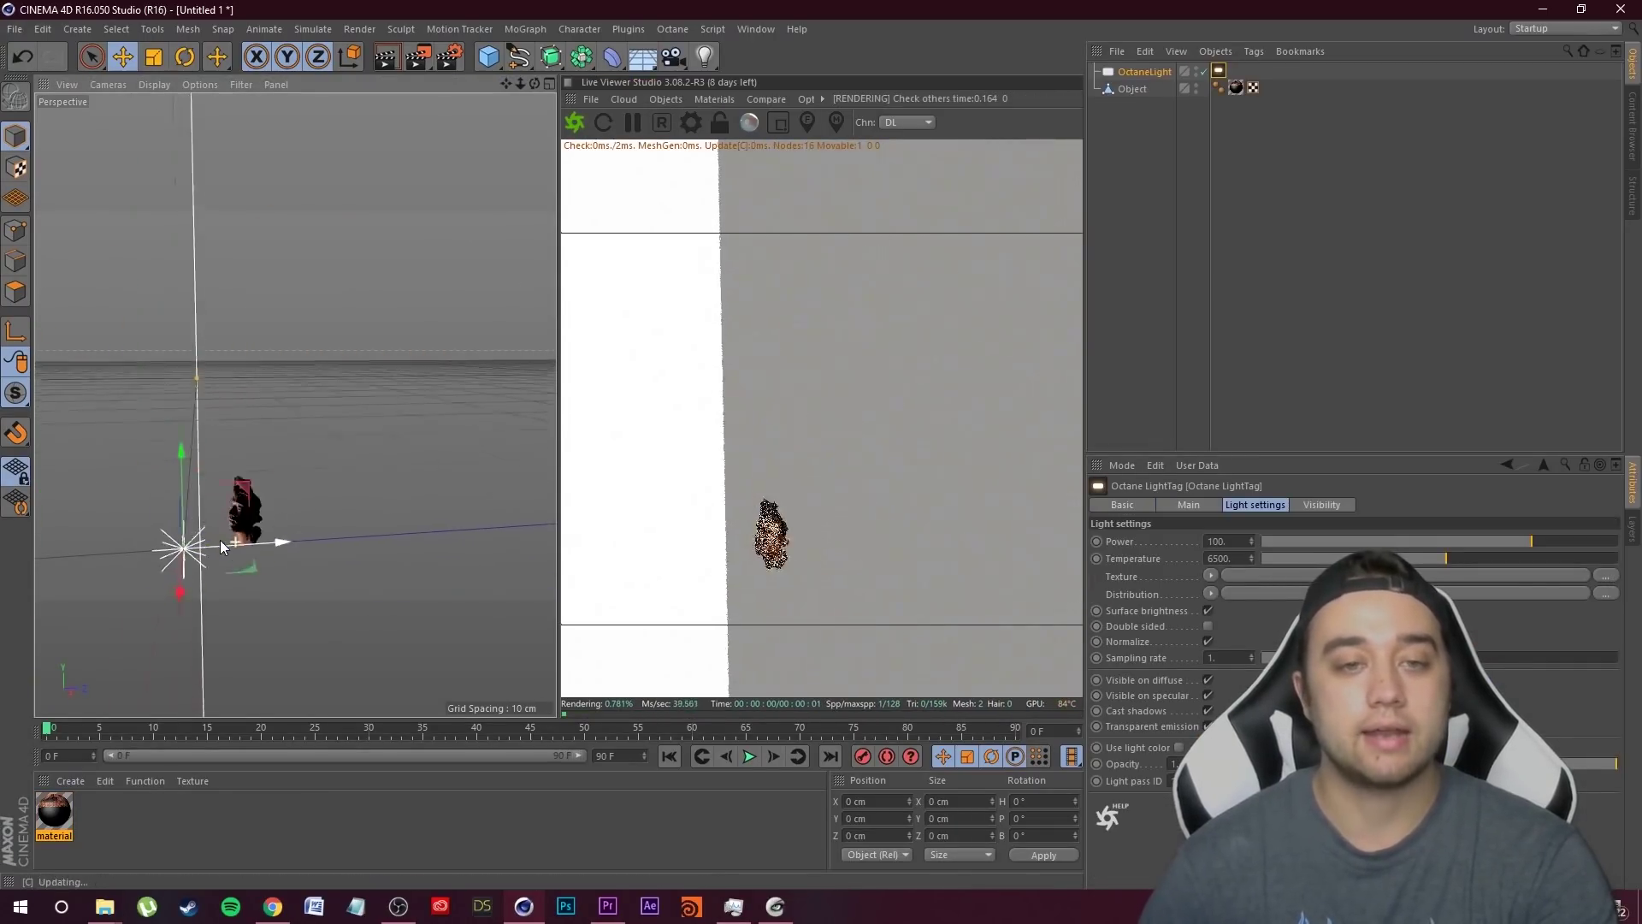
pyautogui.moveTo(219, 541); pyautogui.dragTo(162, 552)
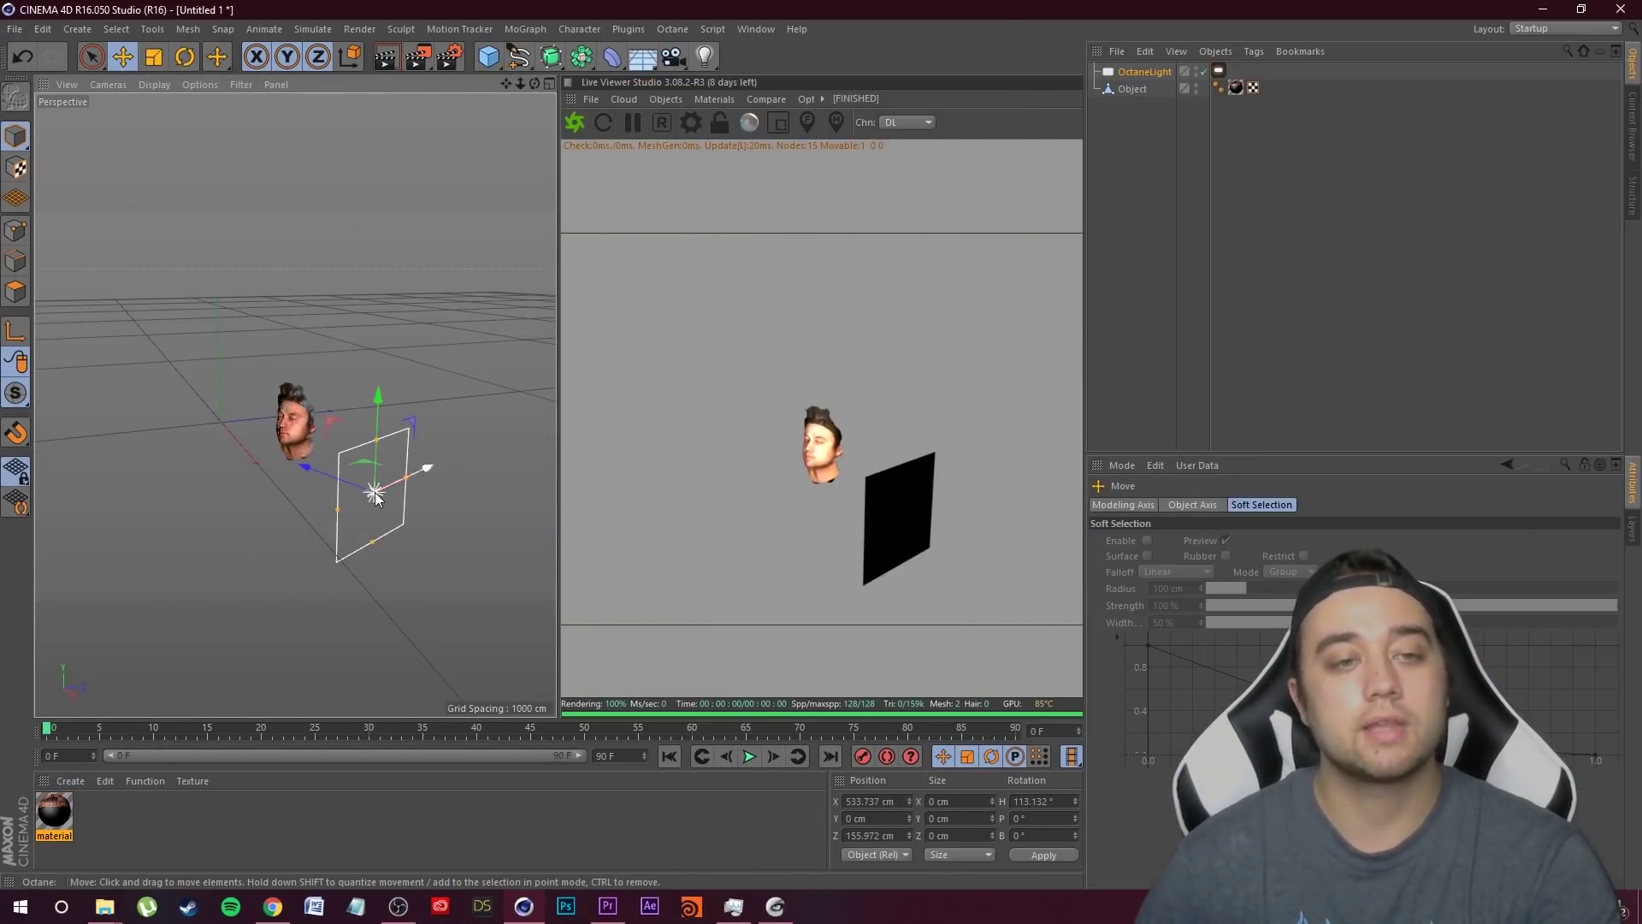
pyautogui.moveTo(374, 496); pyautogui.dragTo(438, 566)
pyautogui.scroll(5, 285, 395)
pyautogui.moveTo(305, 491); pyautogui.dragTo(221, 366)
pyautogui.moveTo(287, 435); pyautogui.dragTo(490, 156)
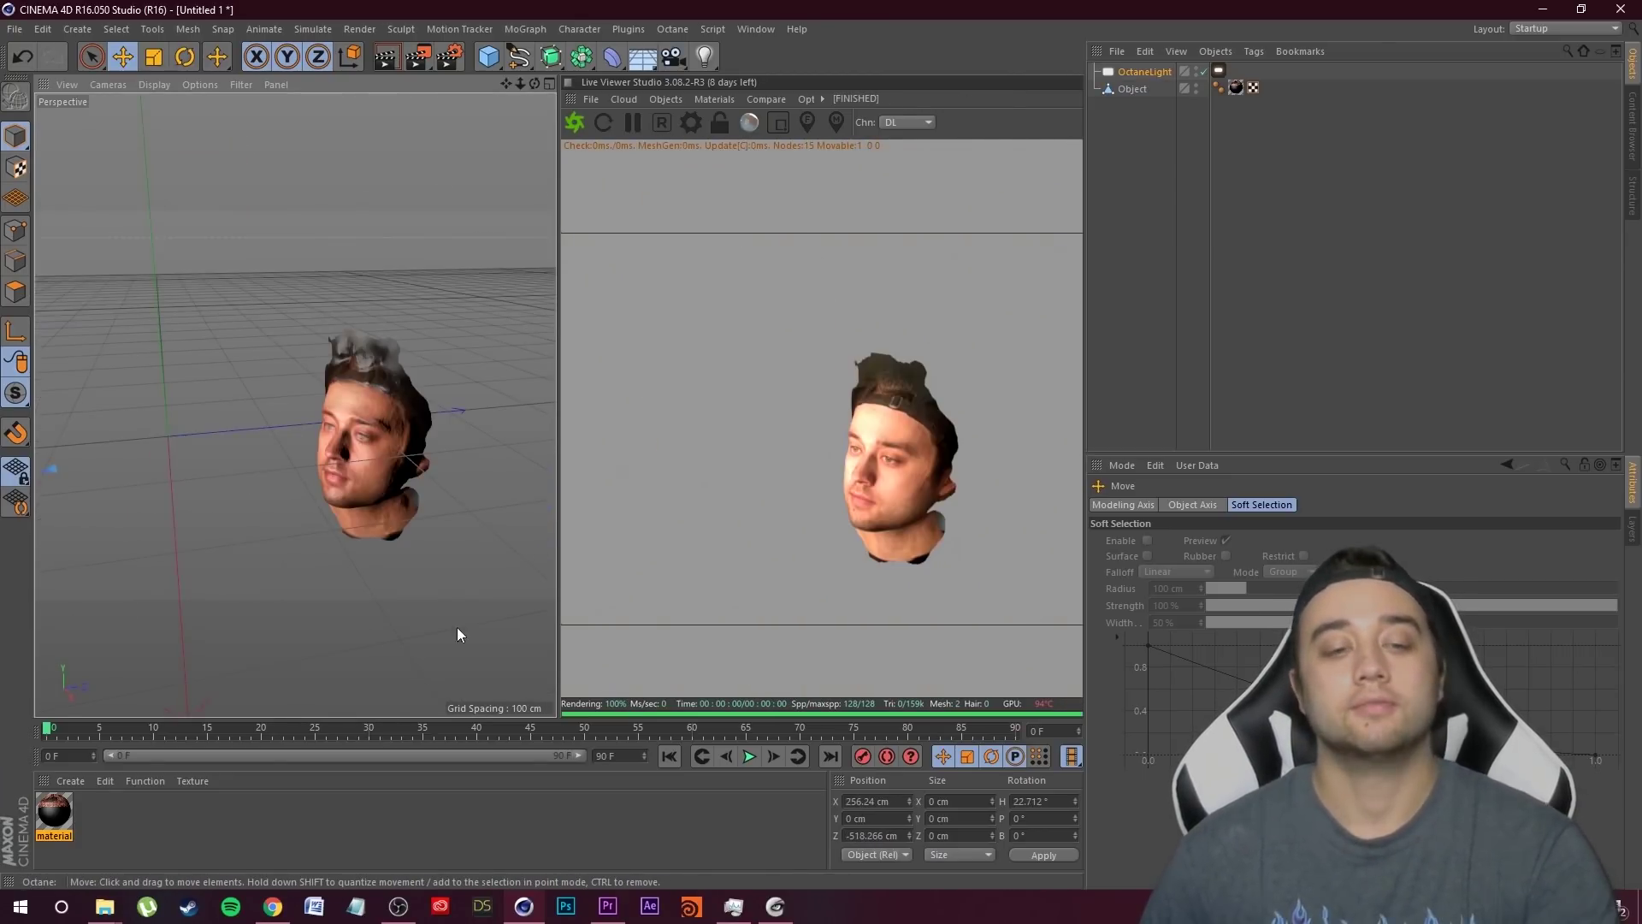
# - Switch to the browser and examine the crowd-of-heads shot near 1:23 and the shots around 2:14 in the BTS 'IDOL' video
pyautogui.click(272, 906)
pyautogui.click(564, 719)
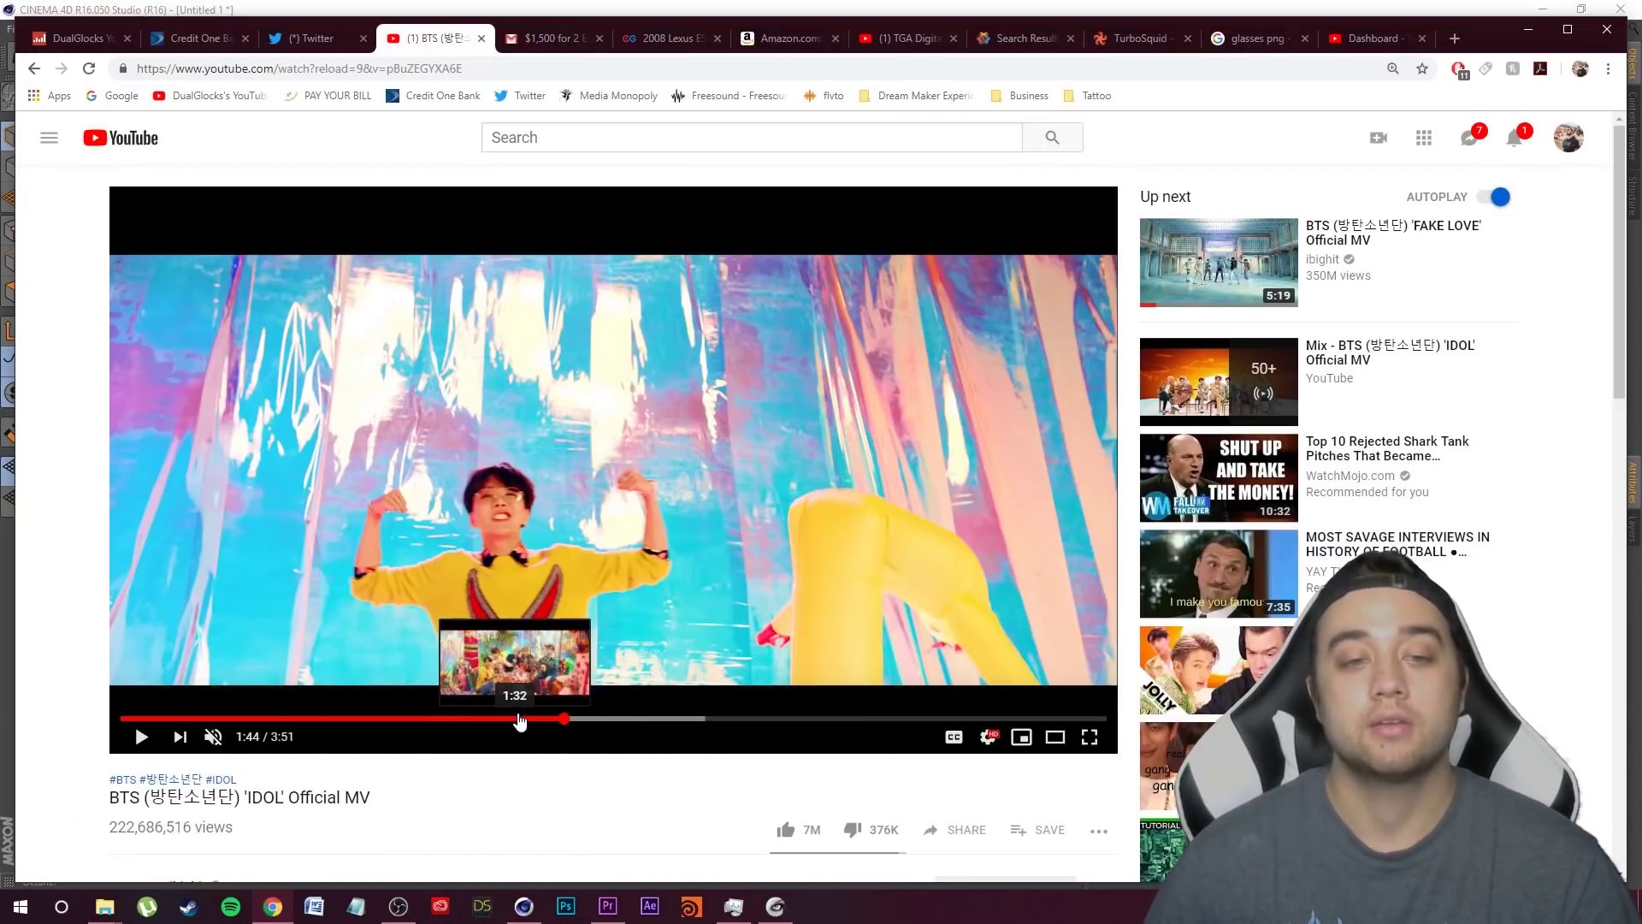
pyautogui.moveTo(481, 718); pyautogui.dragTo(472, 718)
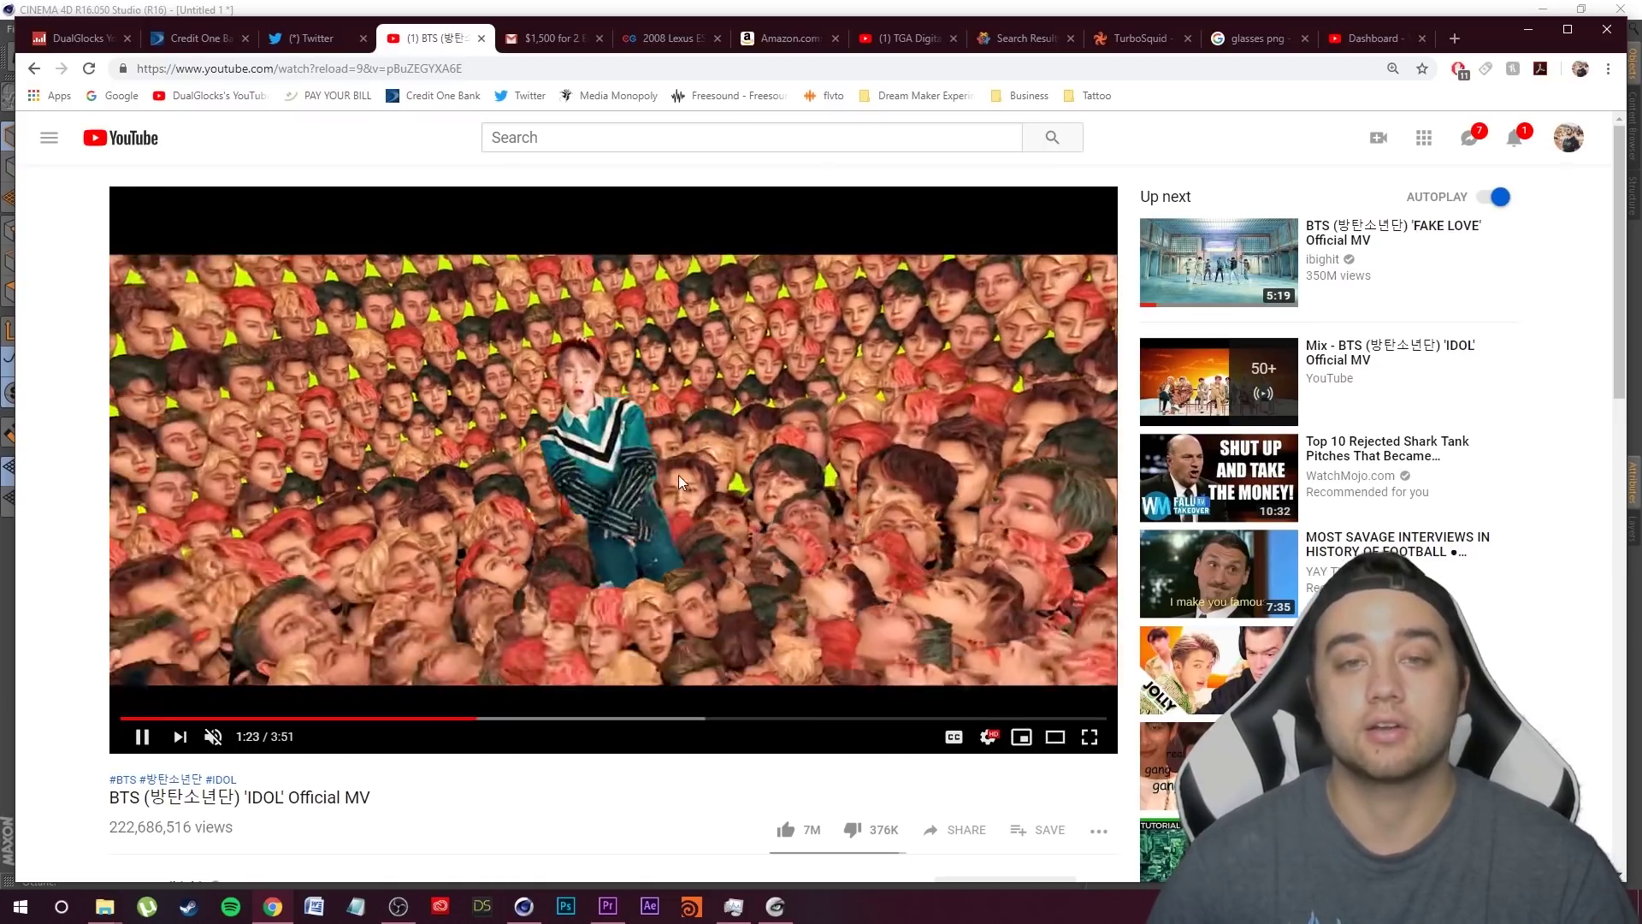
pyautogui.moveTo(578, 718); pyautogui.dragTo(637, 719)
pyautogui.click(676, 718)
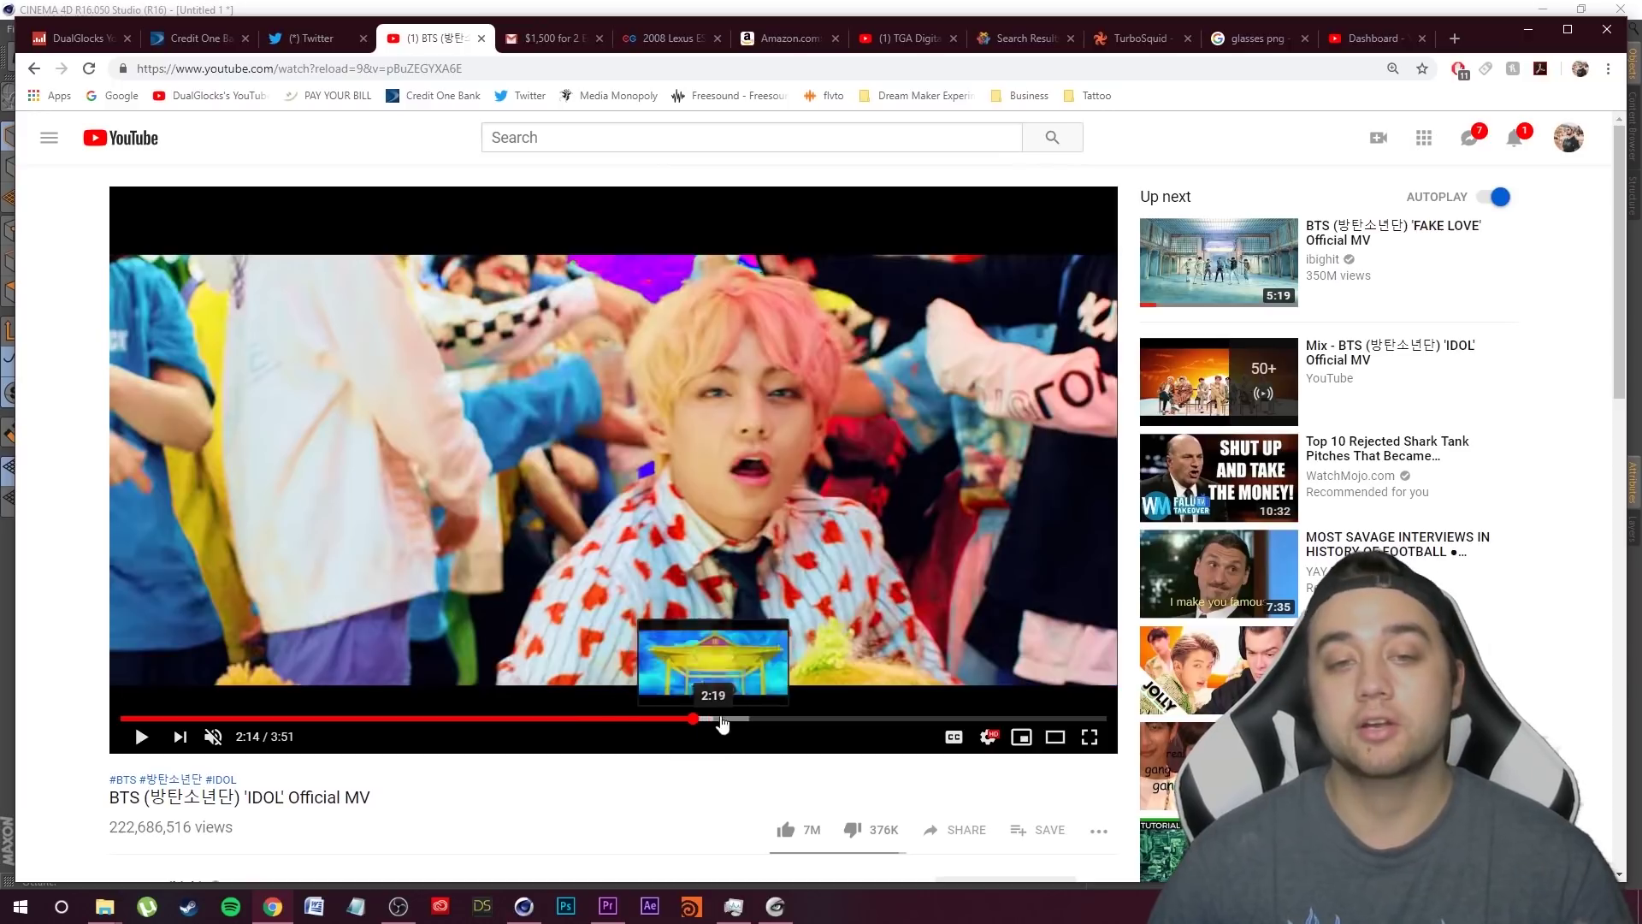
# - Examine the shot of the figures standing around the lit room at about 2:53 in the video at full-screen size
pyautogui.click(727, 718)
pyautogui.press('f')
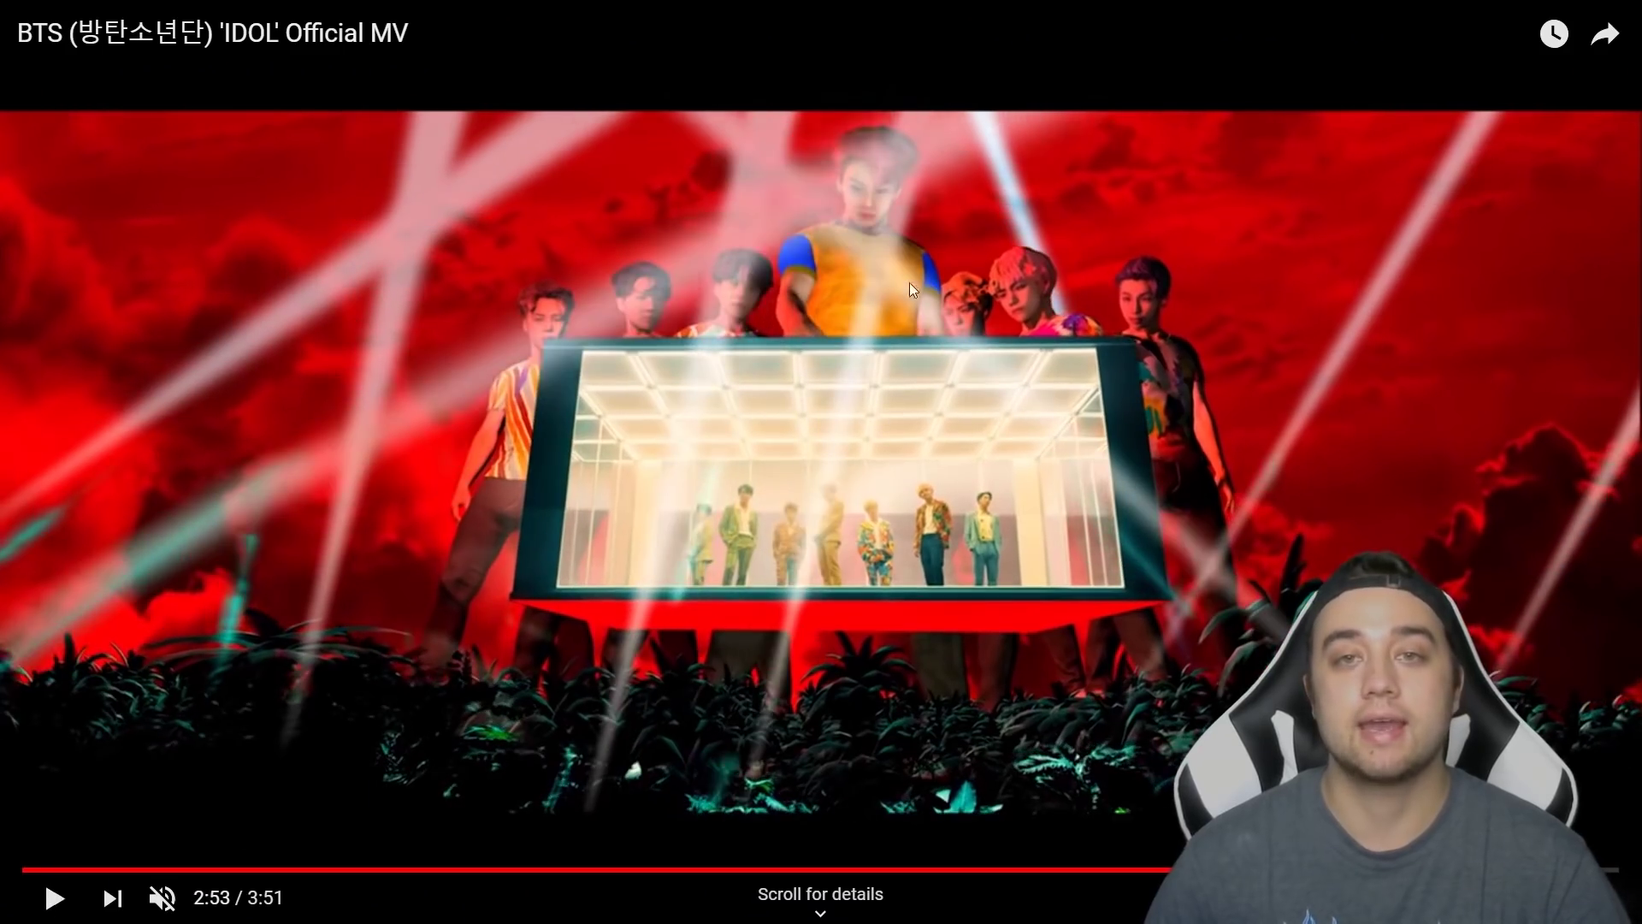
pyautogui.click(864, 176)
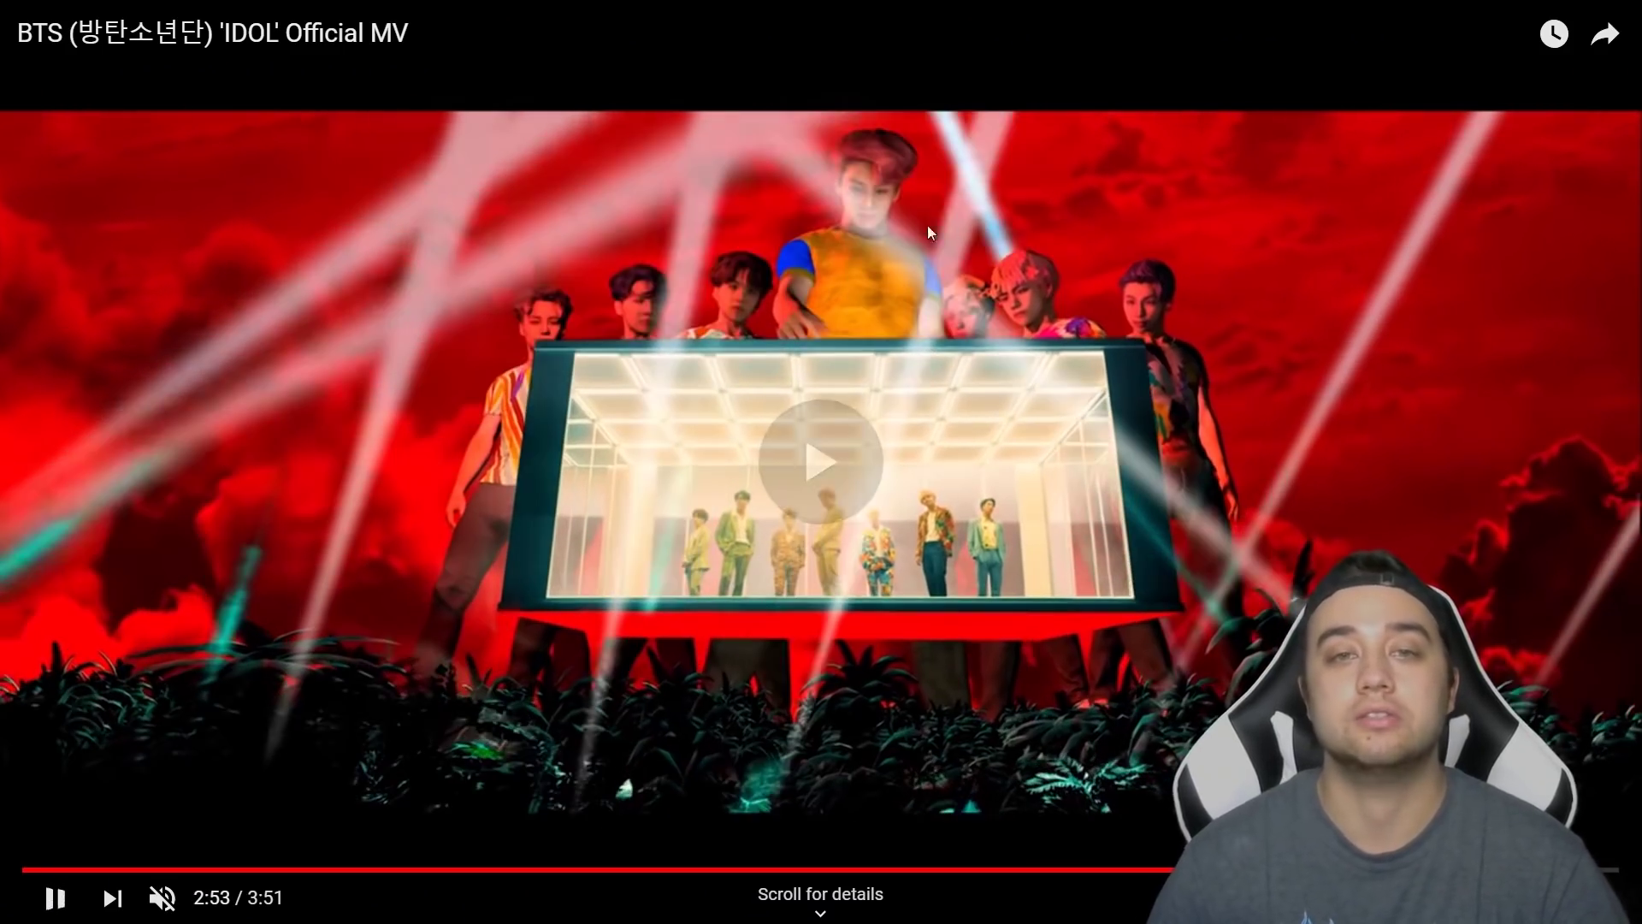
pyautogui.click(889, 323)
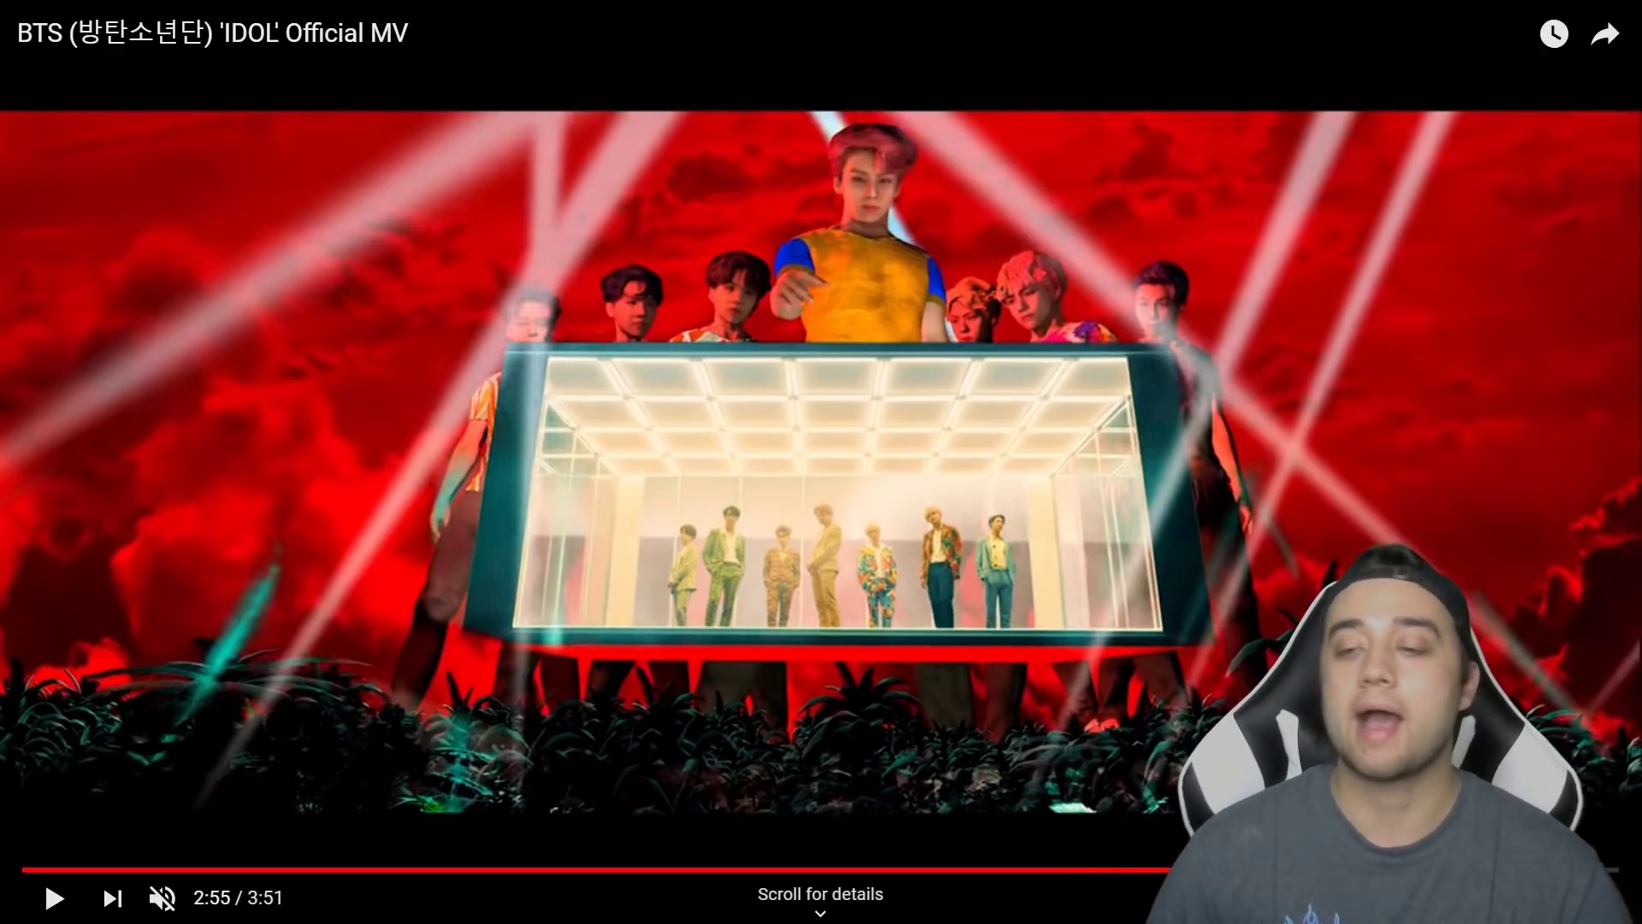
pyautogui.press('Escape')
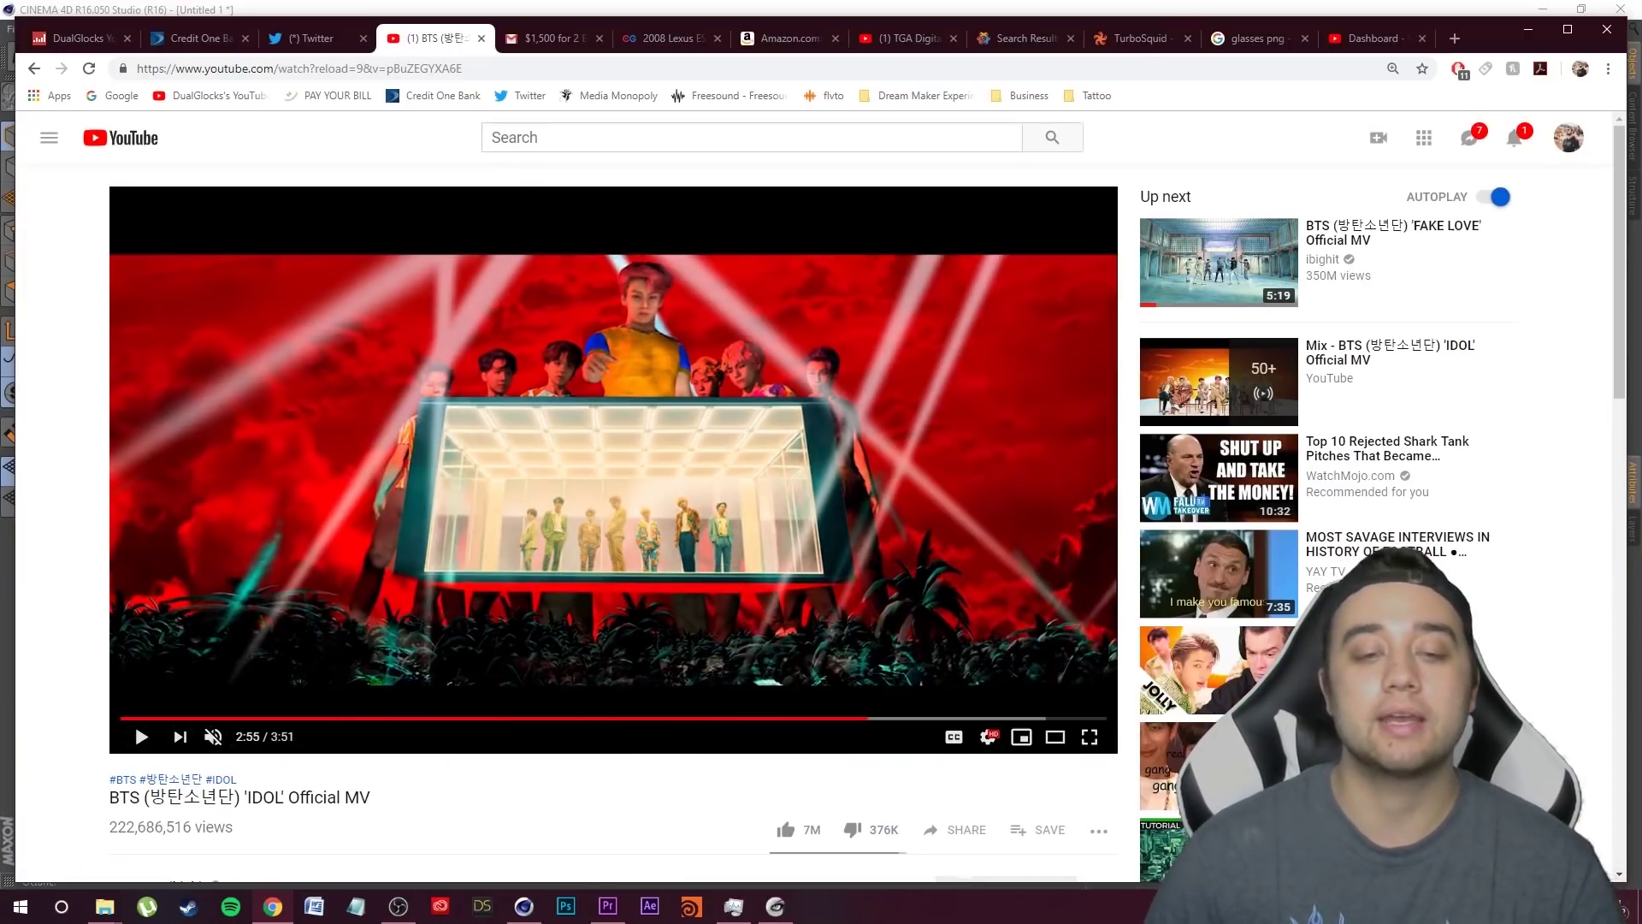
# - Switch to After Effects and import the 3D object 'myfaceobj' from the 'max model' folder into Element's Scene Setup
pyautogui.click(610, 919)
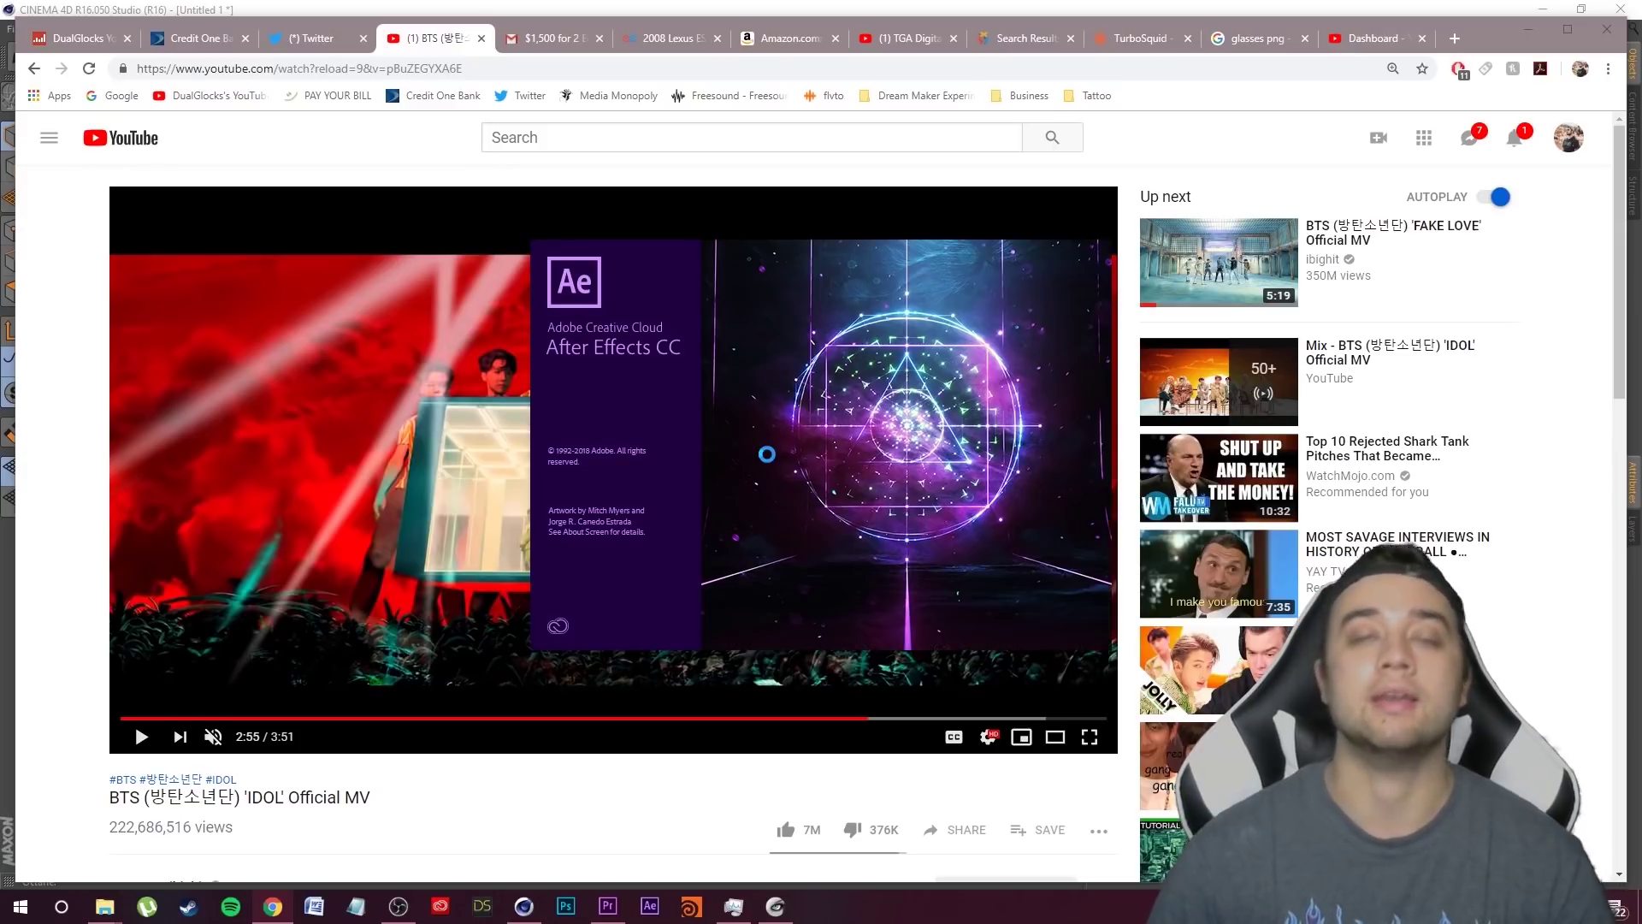
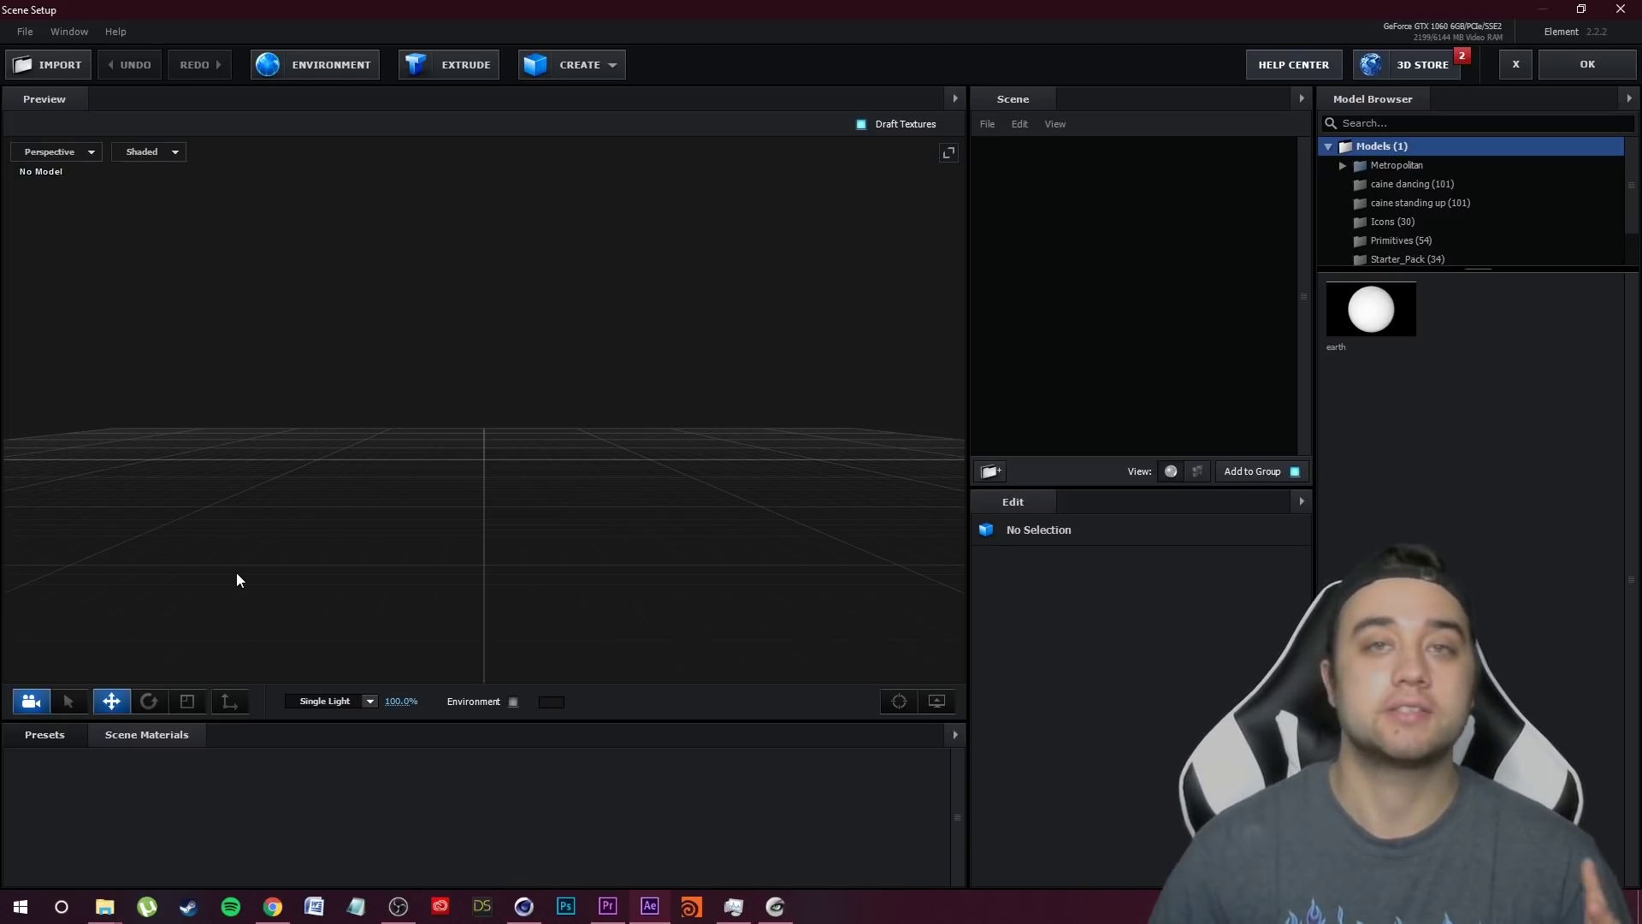
pyautogui.moveTo(236, 573); pyautogui.dragTo(434, 116)
pyautogui.click(31, 75)
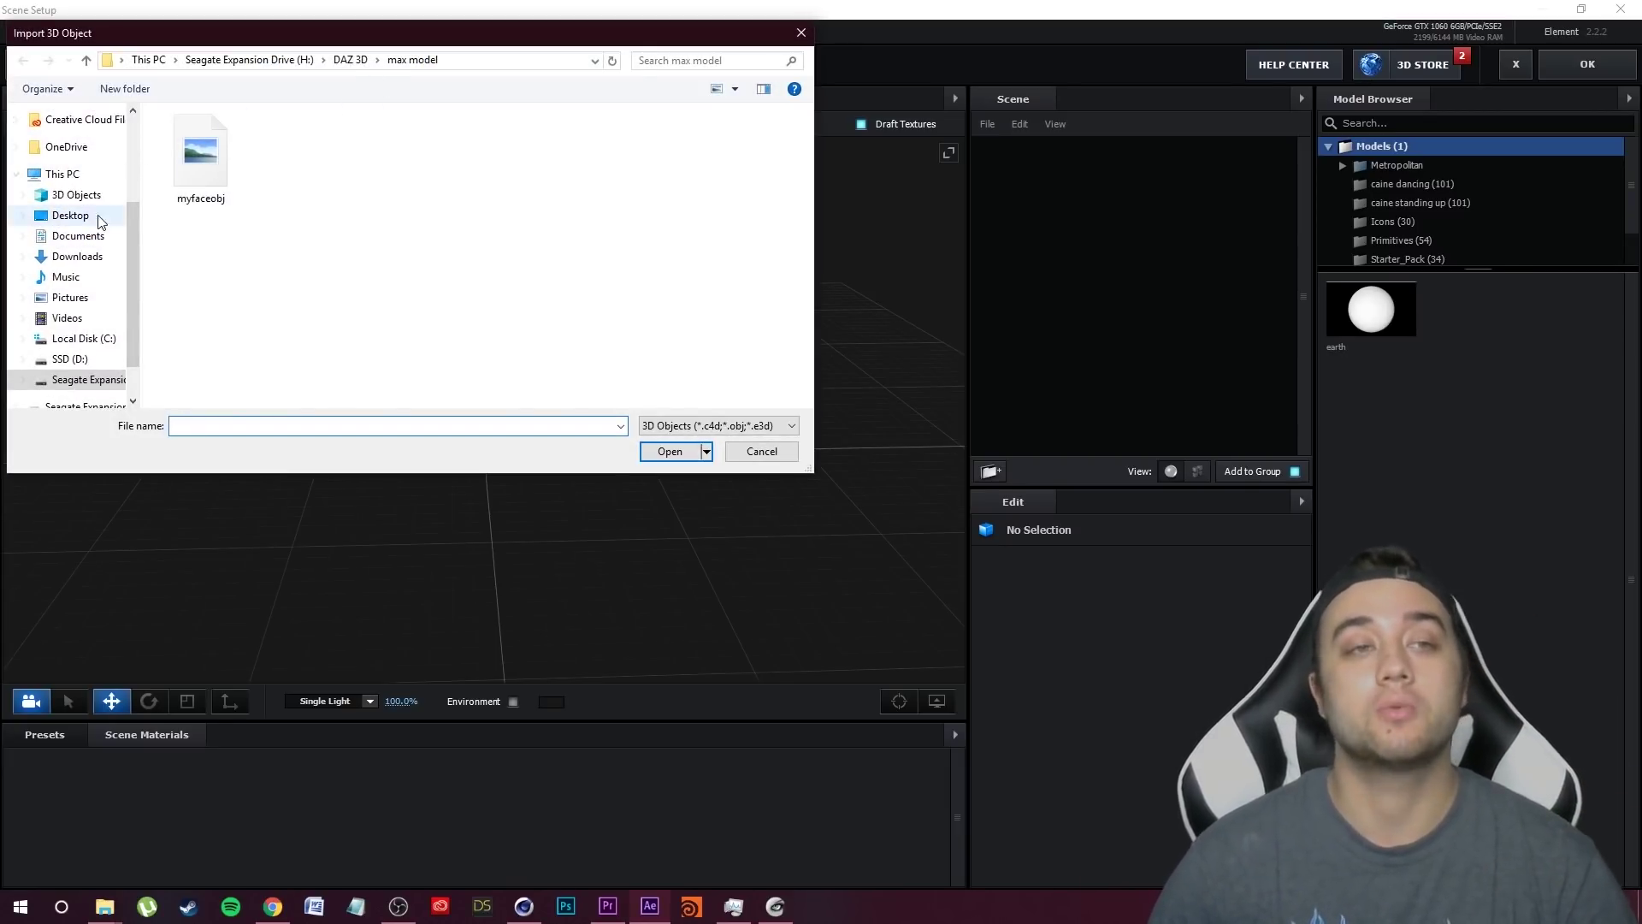
pyautogui.click(202, 176)
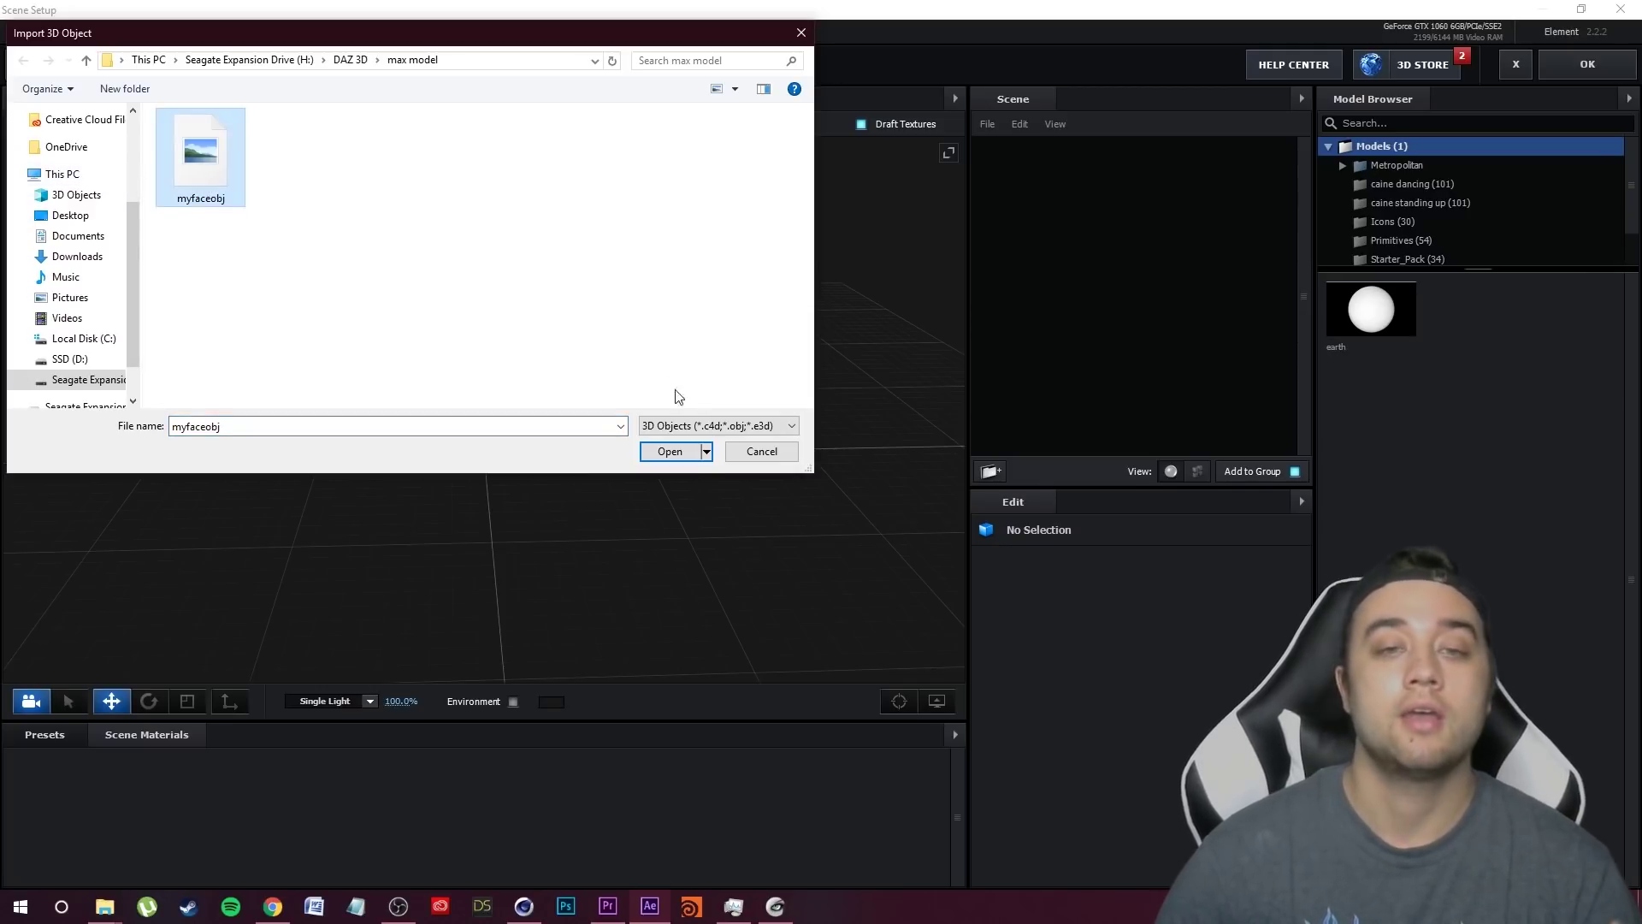
pyautogui.click(668, 454)
pyautogui.click(932, 630)
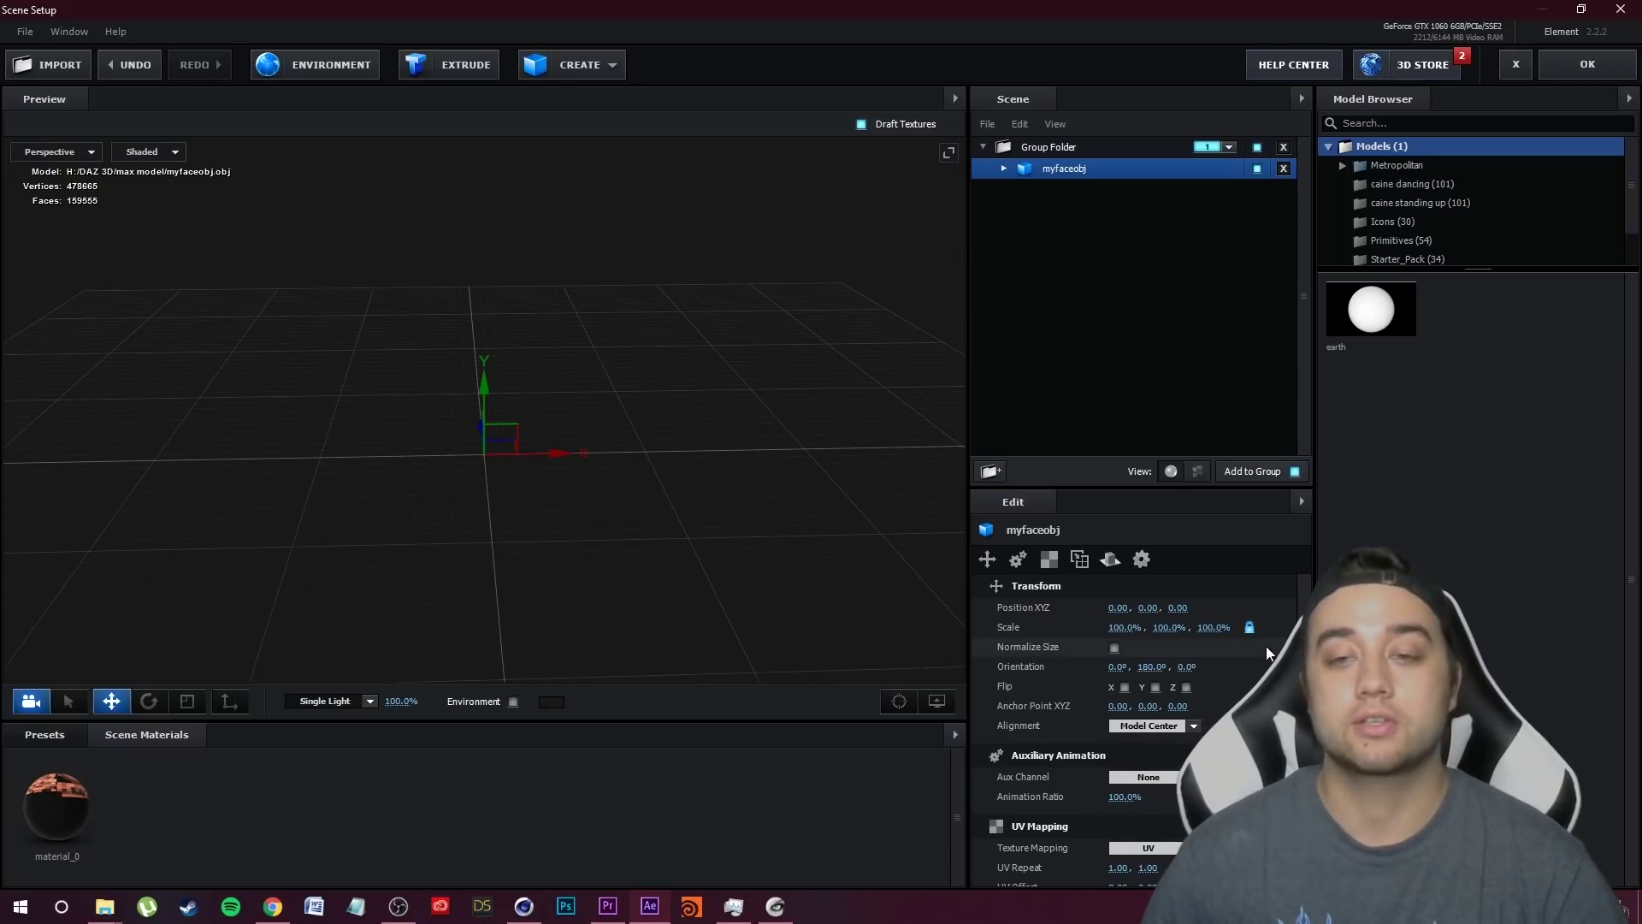
# - Normalize the size of the myfaceobj model and apply the Element scene to the composition
pyautogui.click(1114, 647)
pyautogui.moveTo(658, 520); pyautogui.dragTo(684, 533)
pyautogui.click(1591, 68)
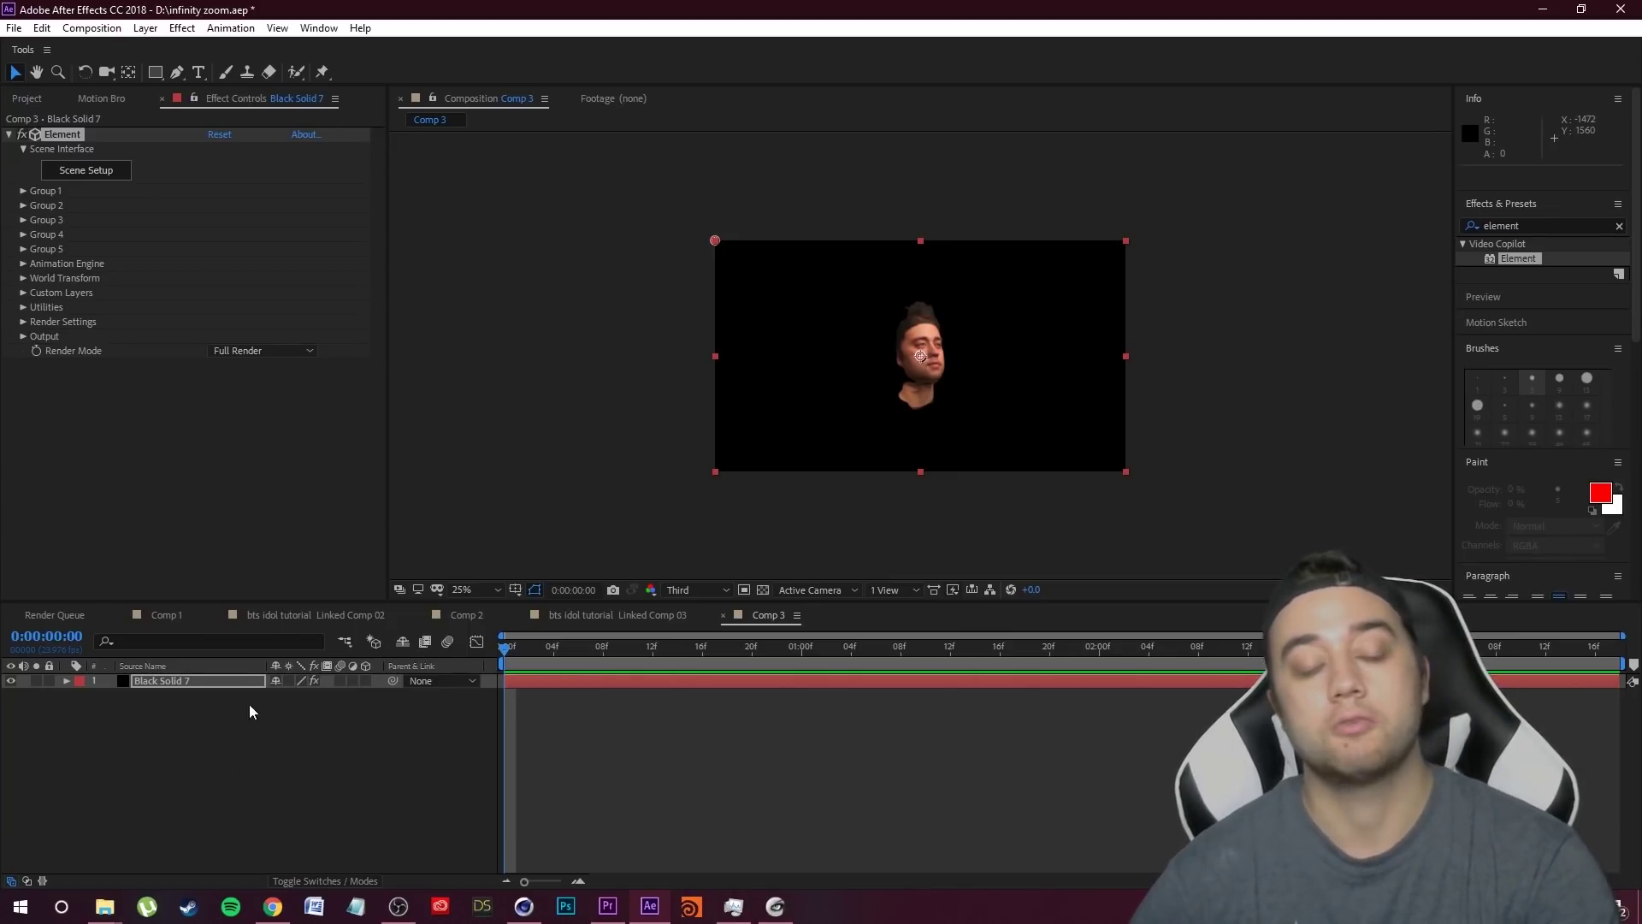
# - Add a camera layer to Comp 3 and adjust its view so the head appears larger and off-centre, toward the upper left
pyautogui.rightClick(237, 779)
pyautogui.moveTo(396, 605)
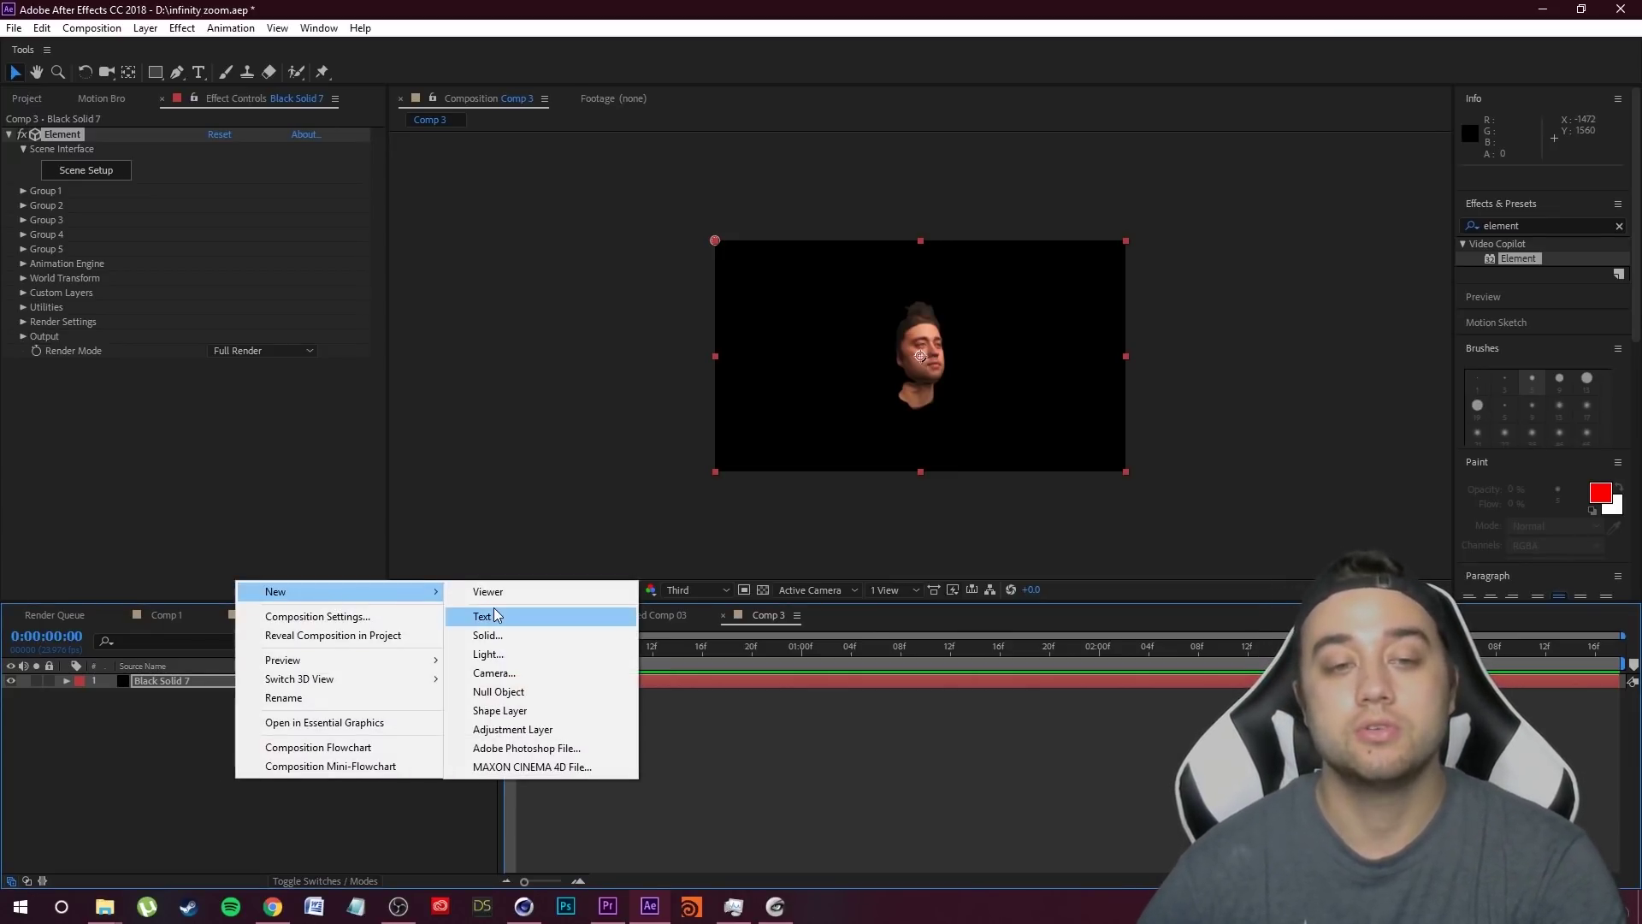
pyautogui.click(494, 673)
pyautogui.click(494, 413)
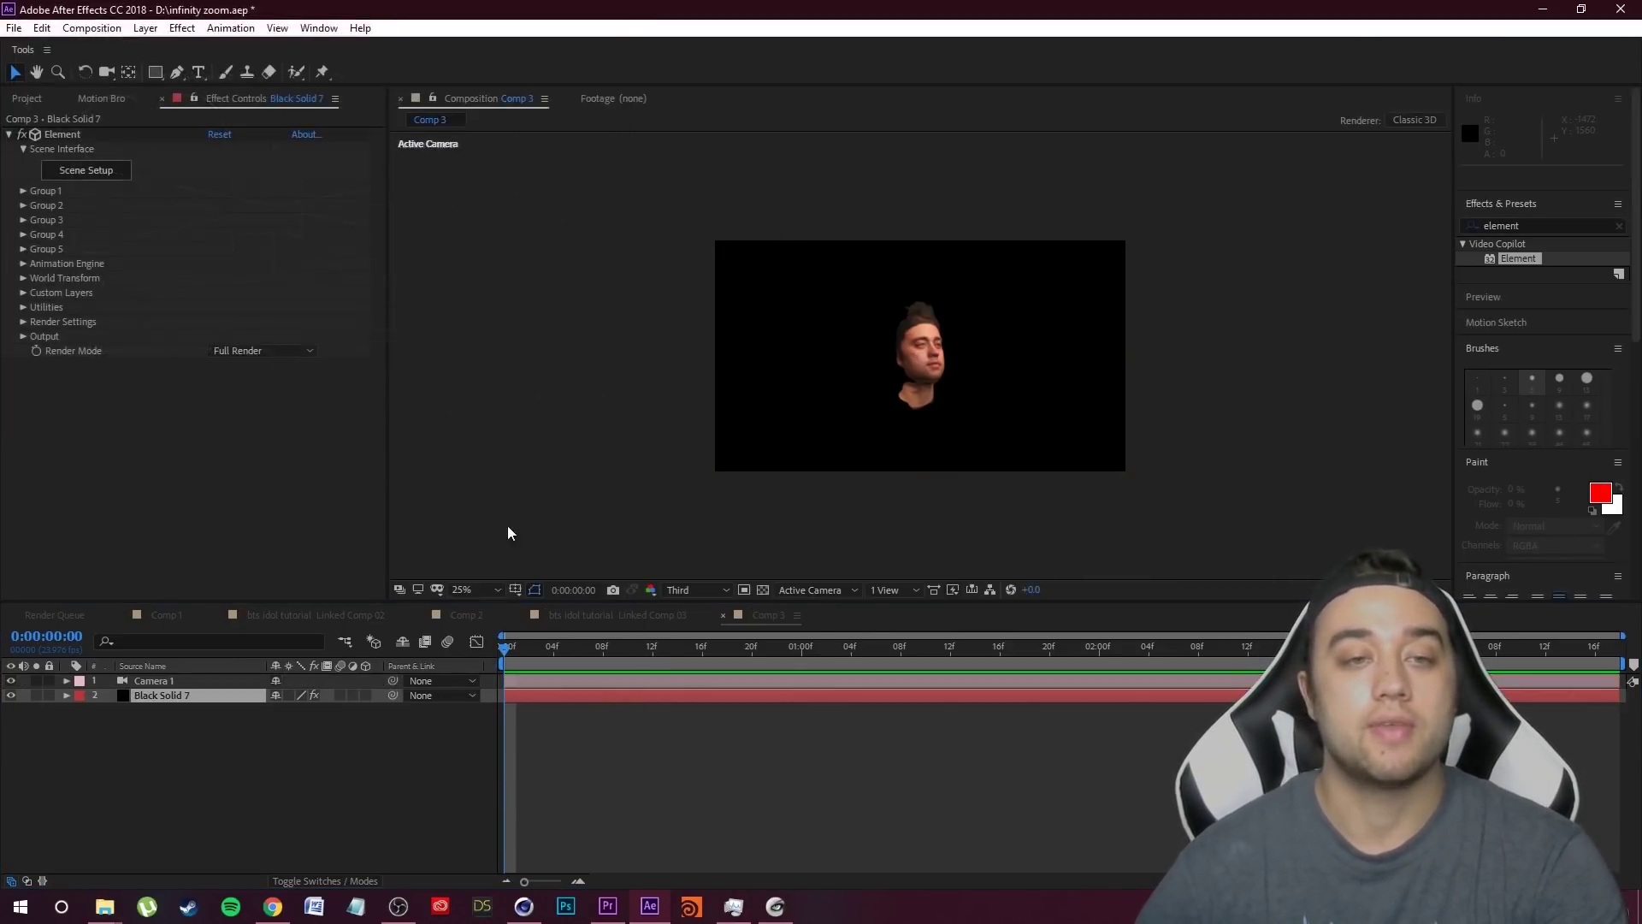
pyautogui.press('c')
pyautogui.moveTo(997, 358); pyautogui.dragTo(941, 359)
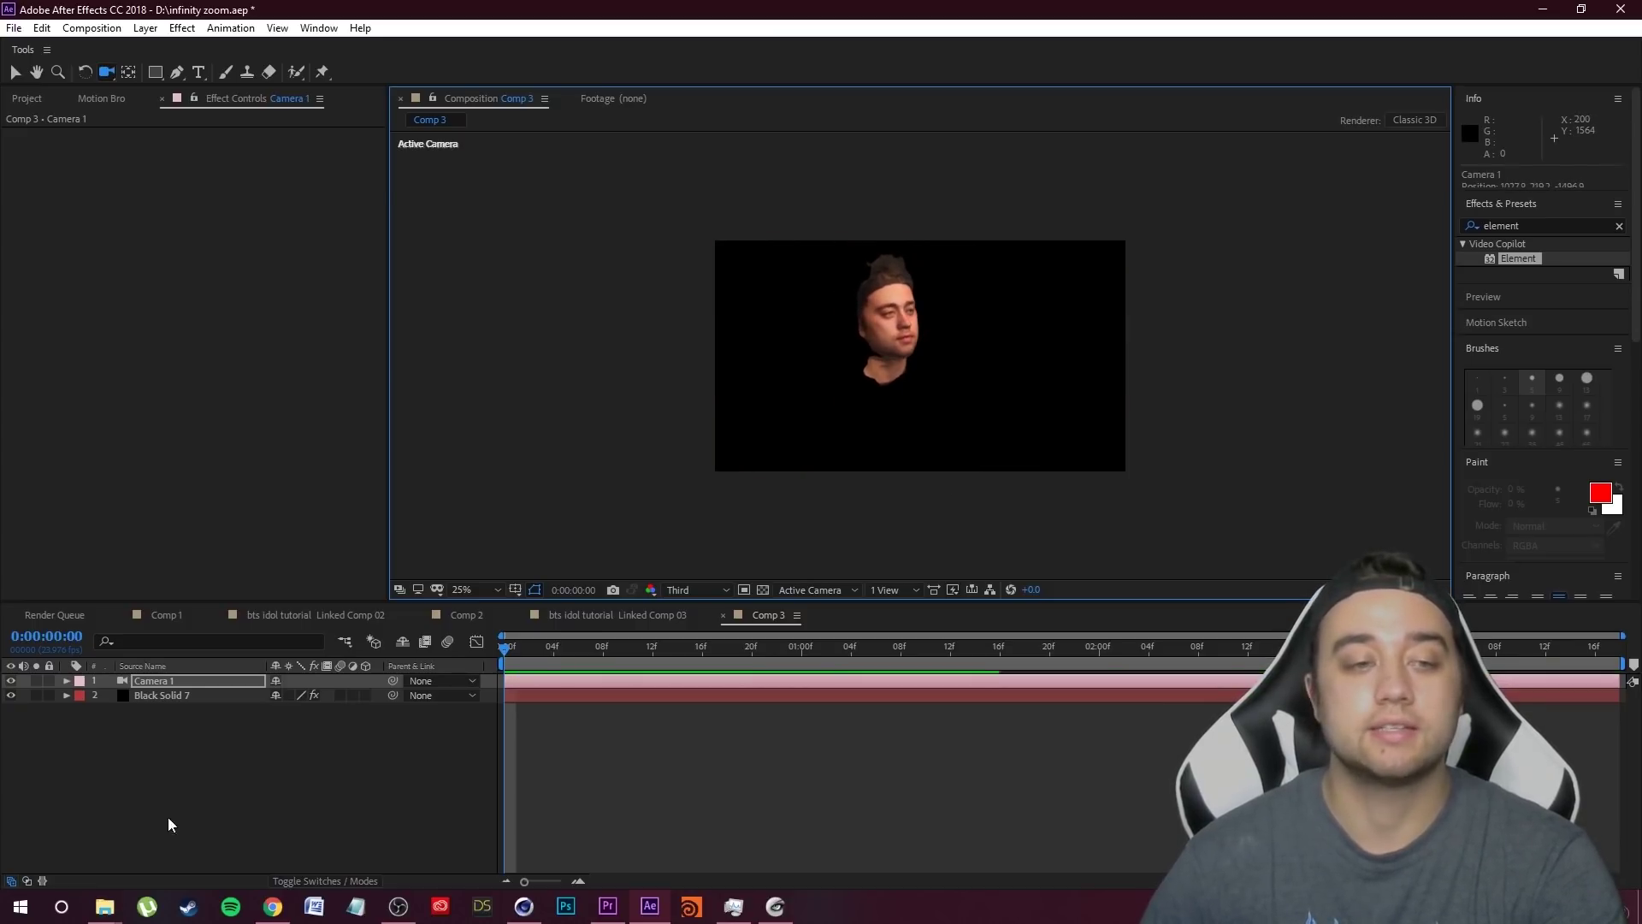
# - Keyframe all of Camera 1's transform properties, from Point of Interest to Z Rotation, at the start of the composition
pyautogui.click(66, 681)
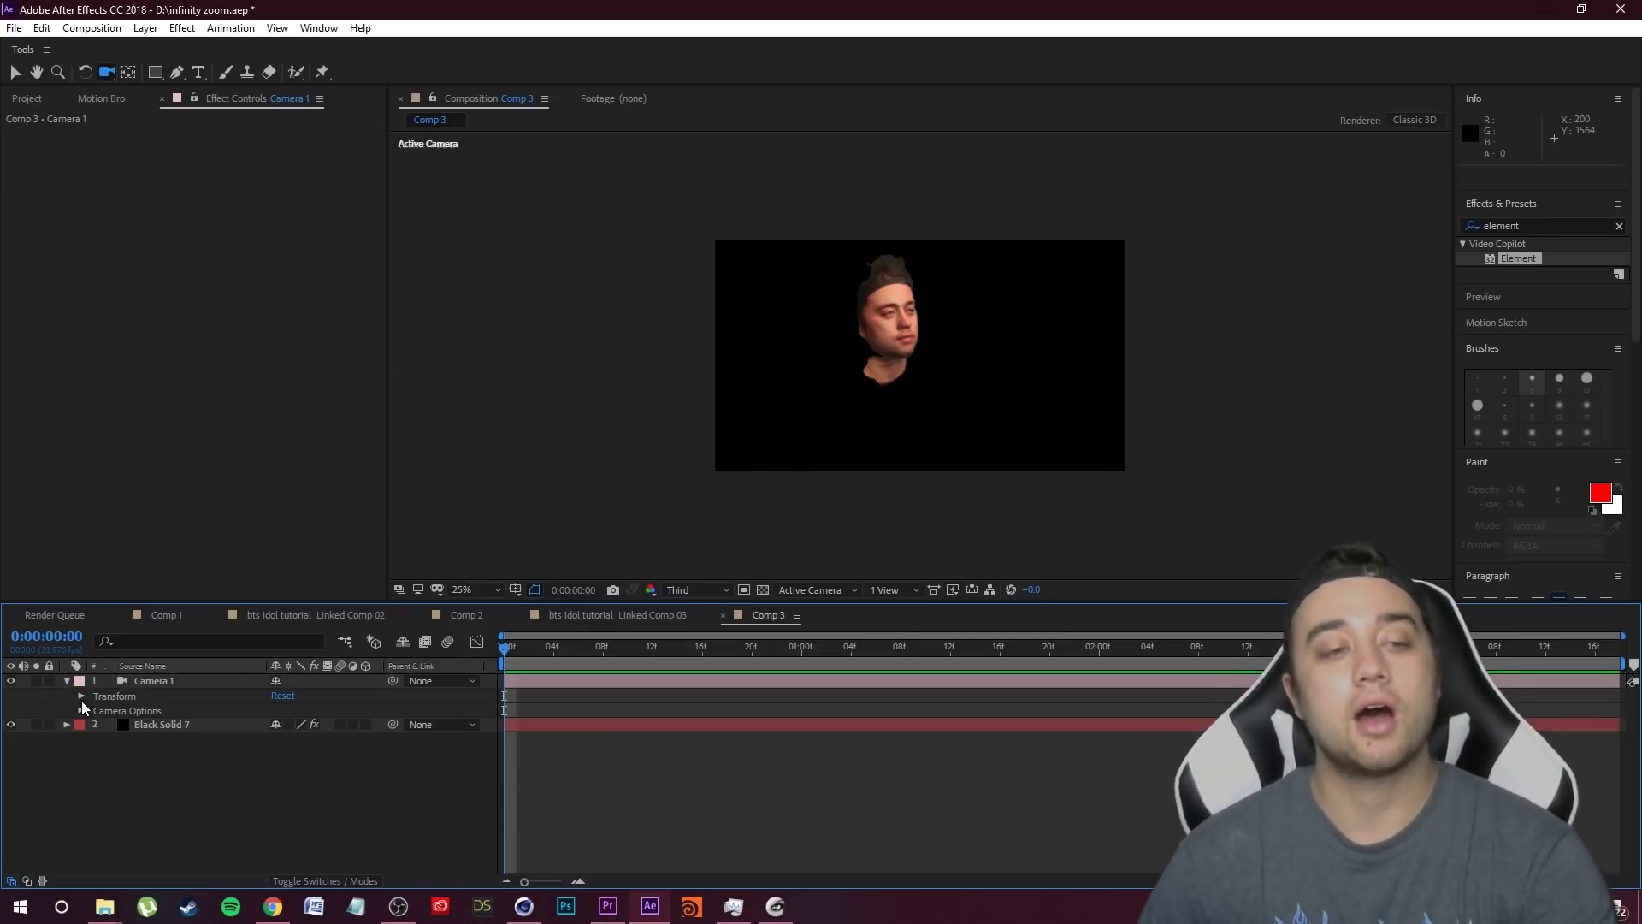
pyautogui.click(82, 696)
pyautogui.moveTo(110, 711); pyautogui.dragTo(109, 782)
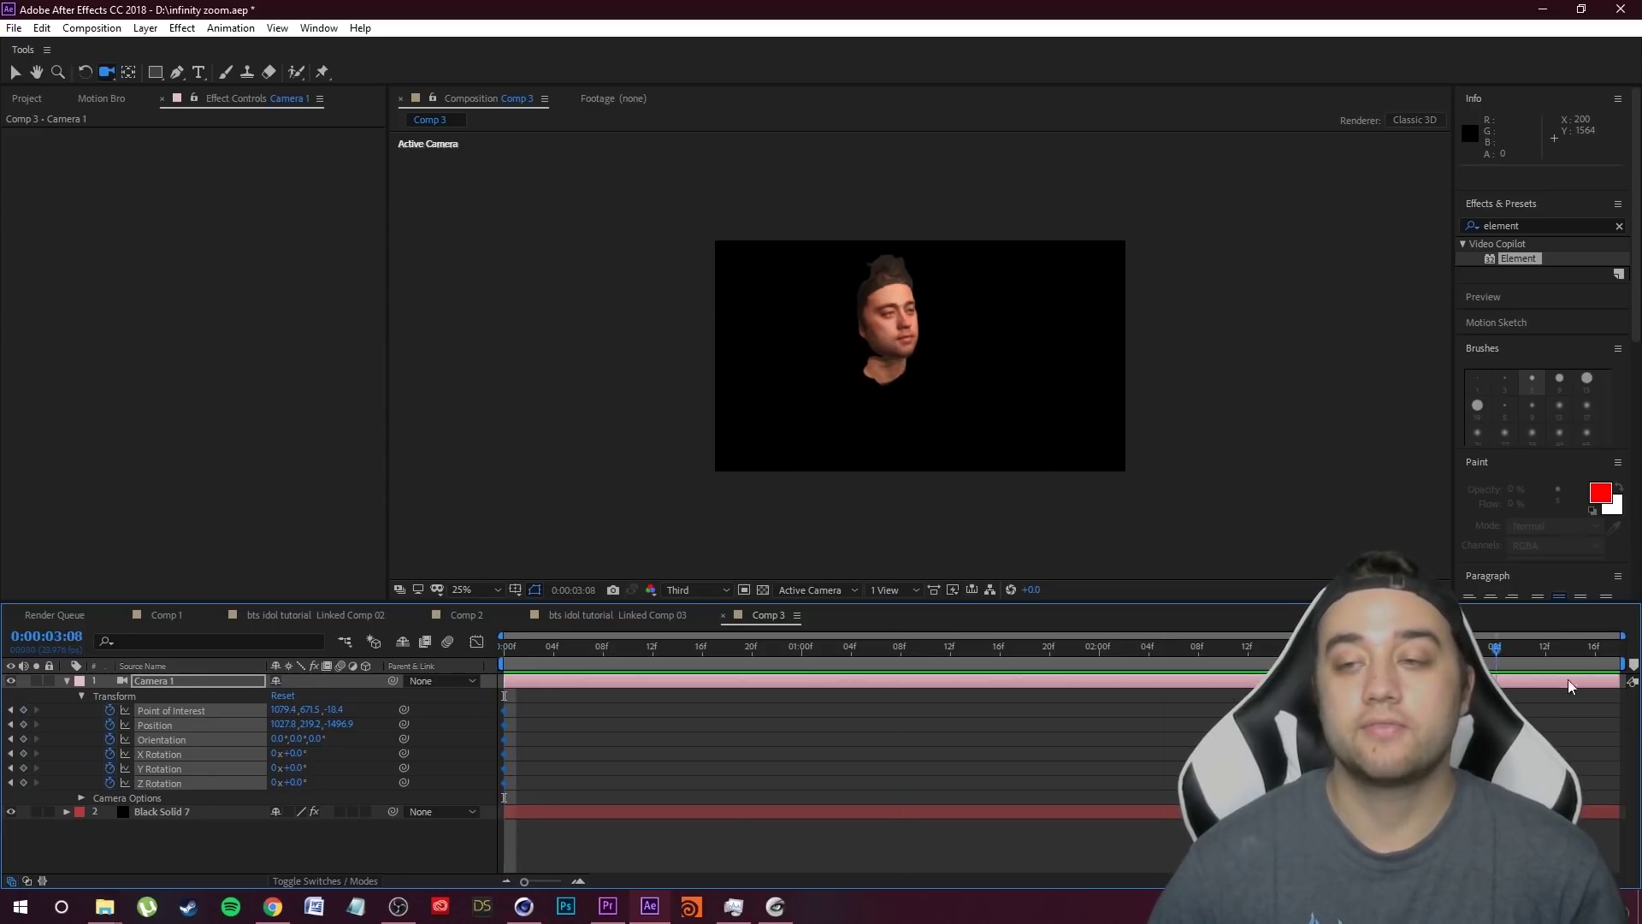
# - Orbit the camera around to the head's other side at 0:00:03:17 and preview the resulting camera move
pyautogui.press('End')
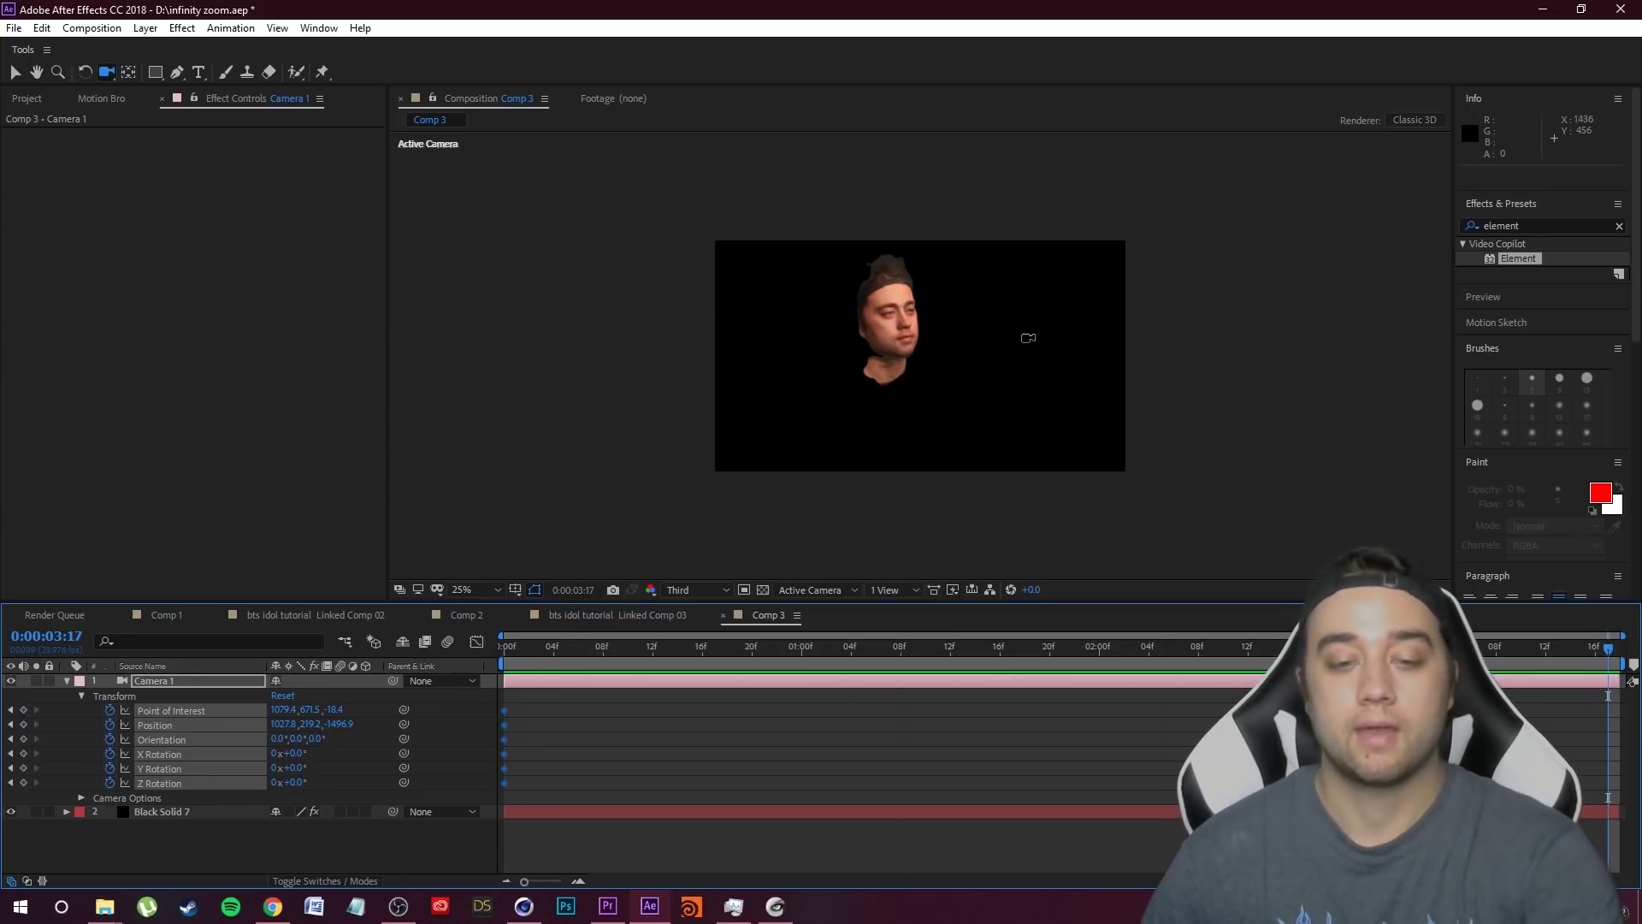
pyautogui.moveTo(1028, 338); pyautogui.dragTo(979, 341)
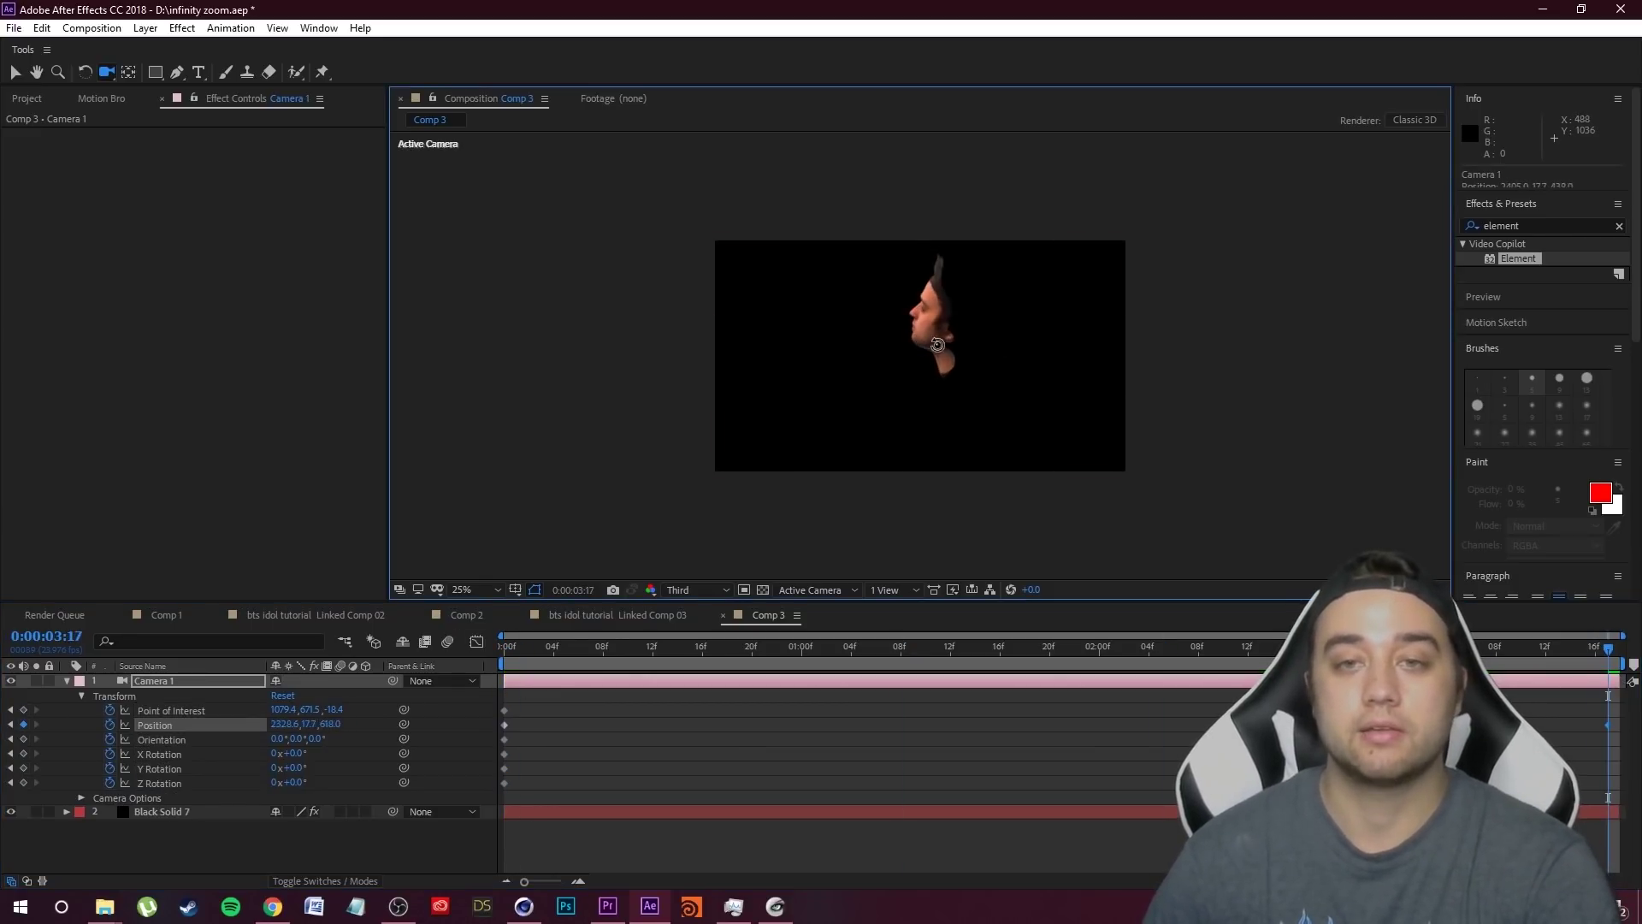
pyautogui.press('space')
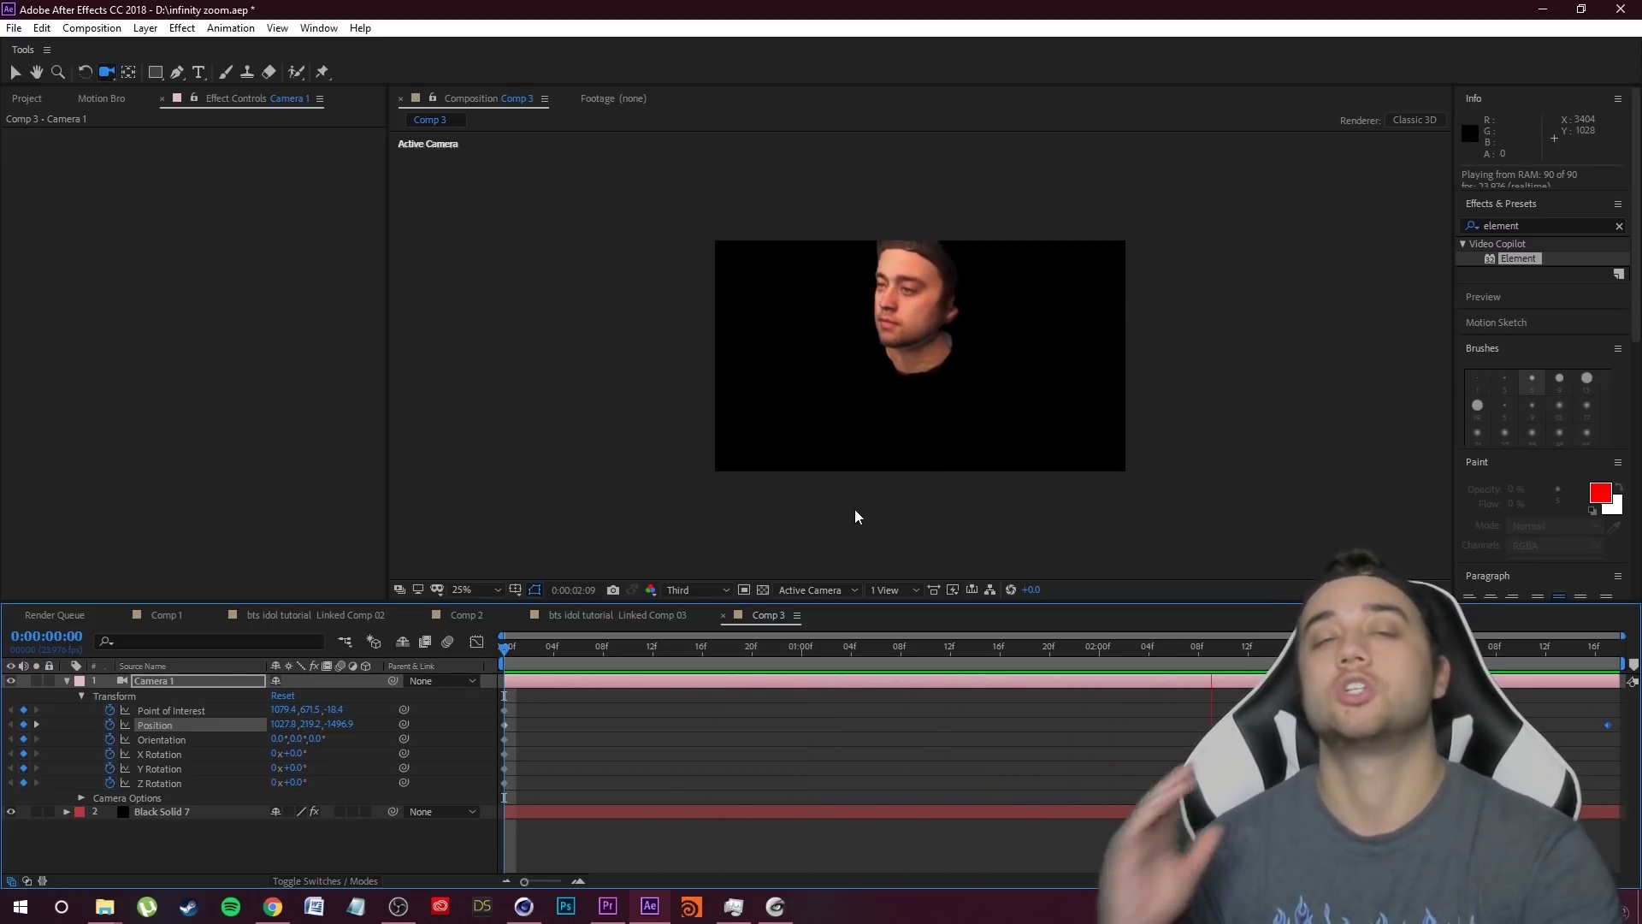
pyautogui.press('space')
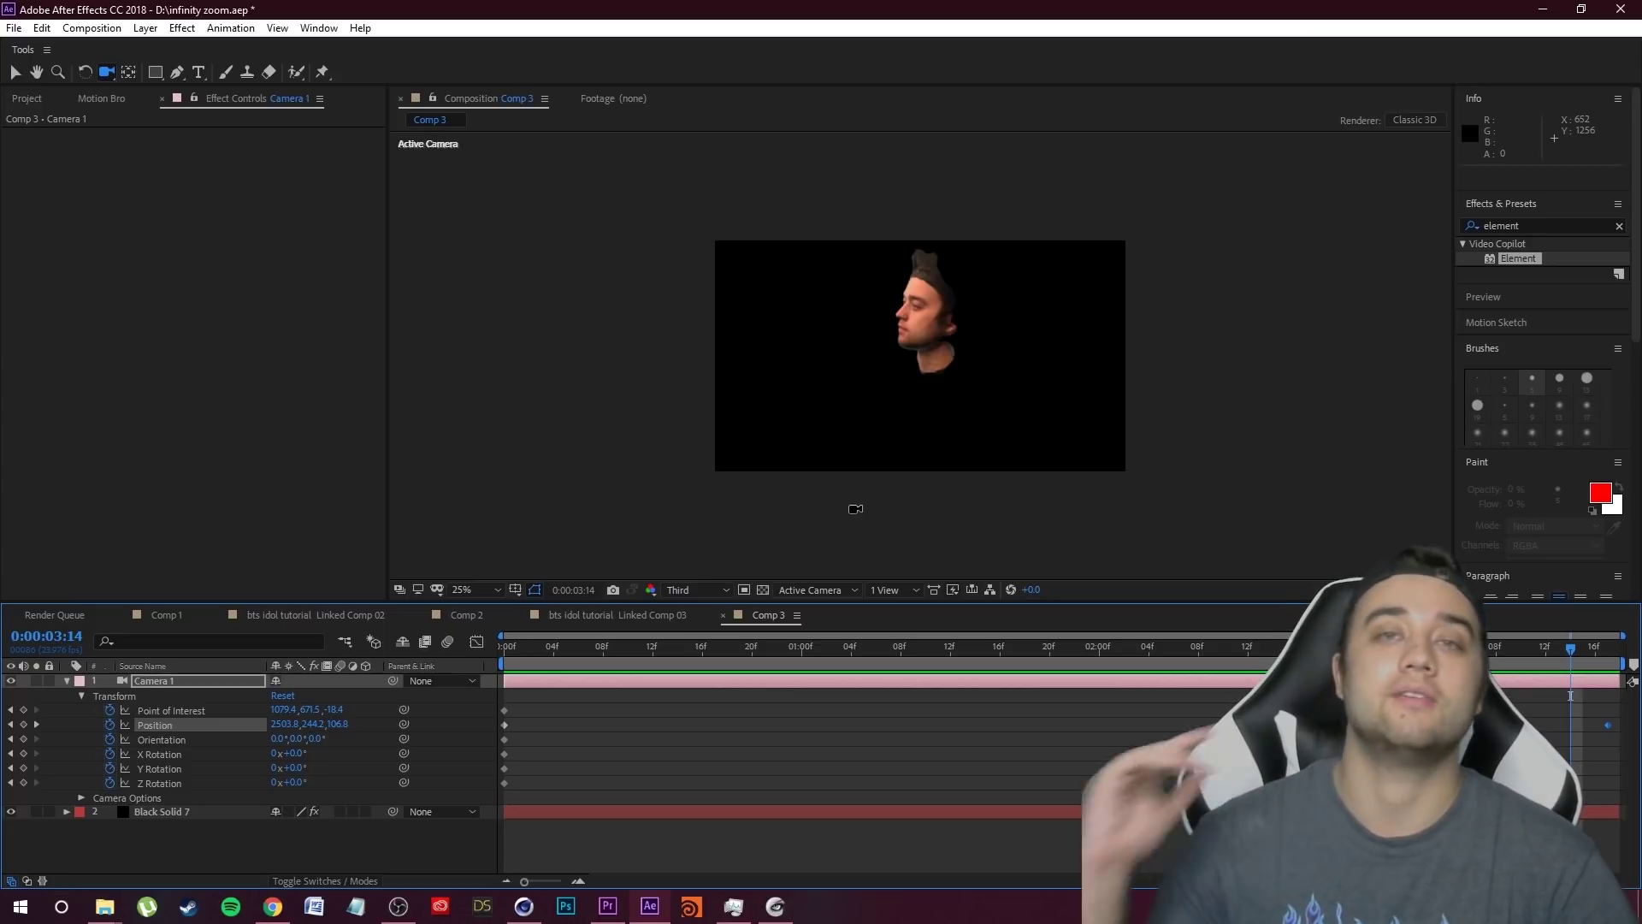
# - Switch to Premiere Pro and play Sequence 01 from its start to review the glasses and bunny-ears effect
pyautogui.hotkey('alt', 'Tab')
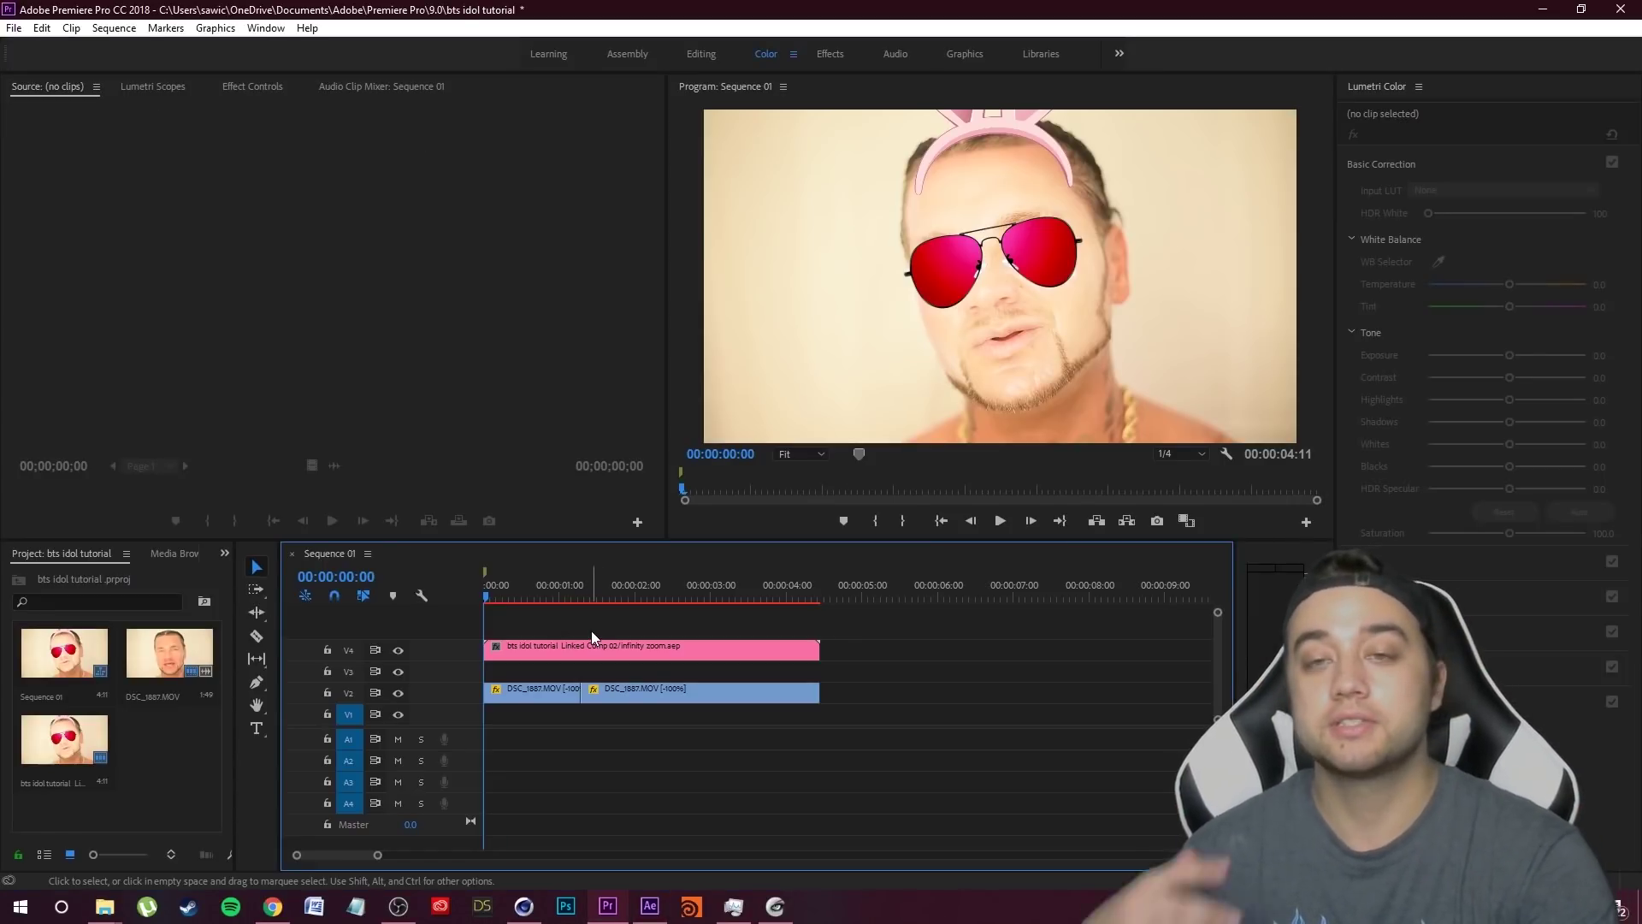
pyautogui.press('space')
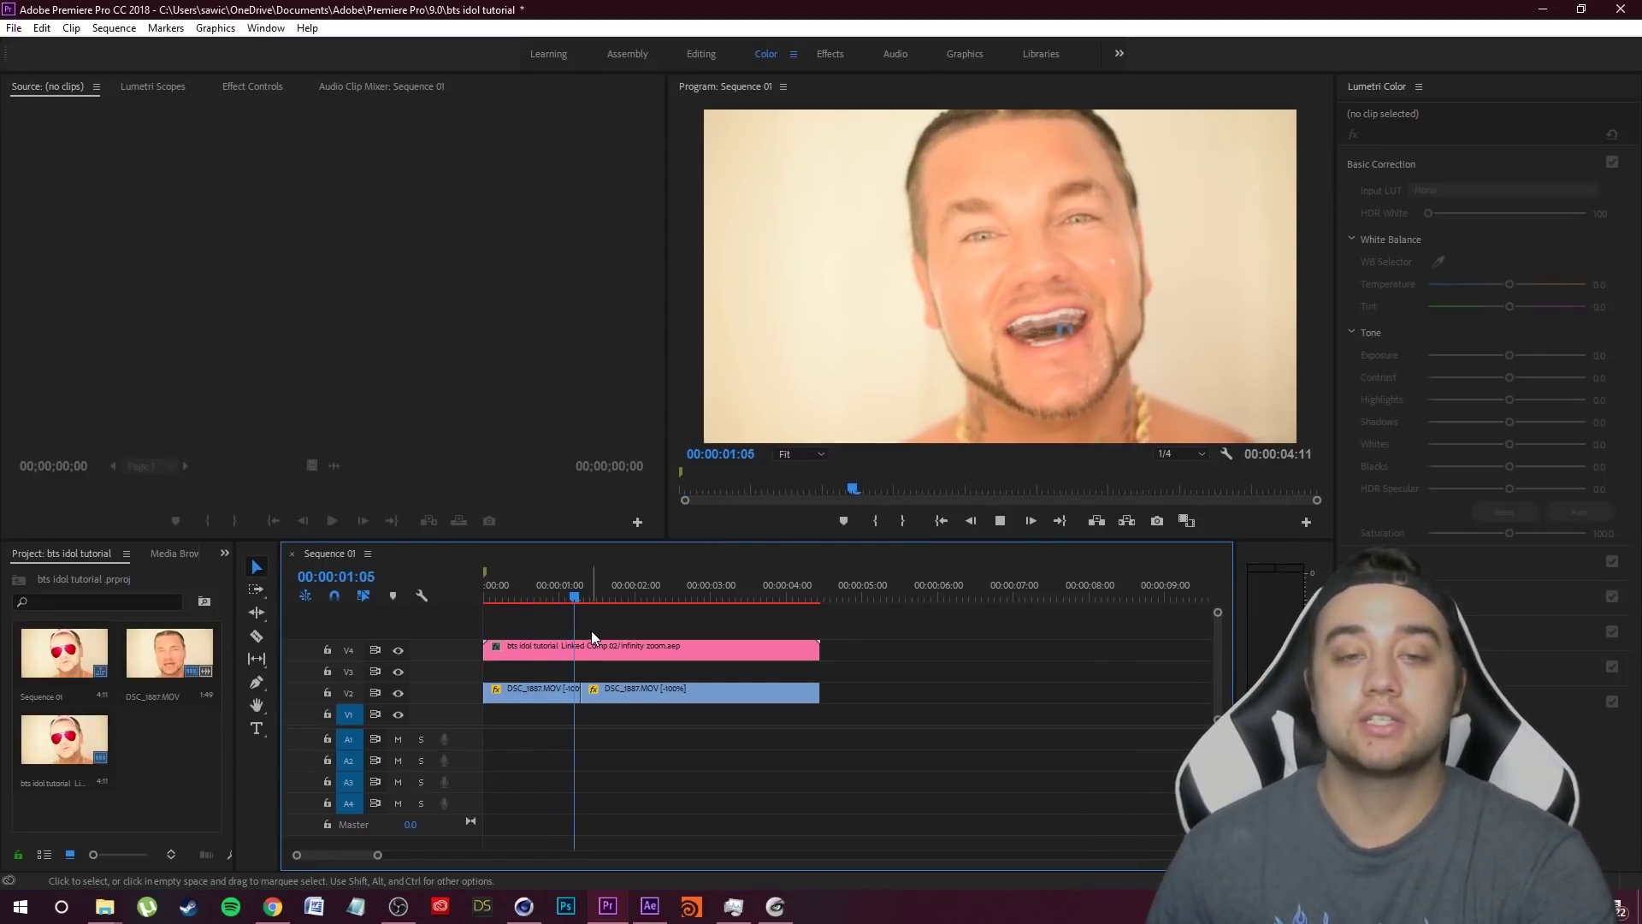
pyautogui.press('Home')
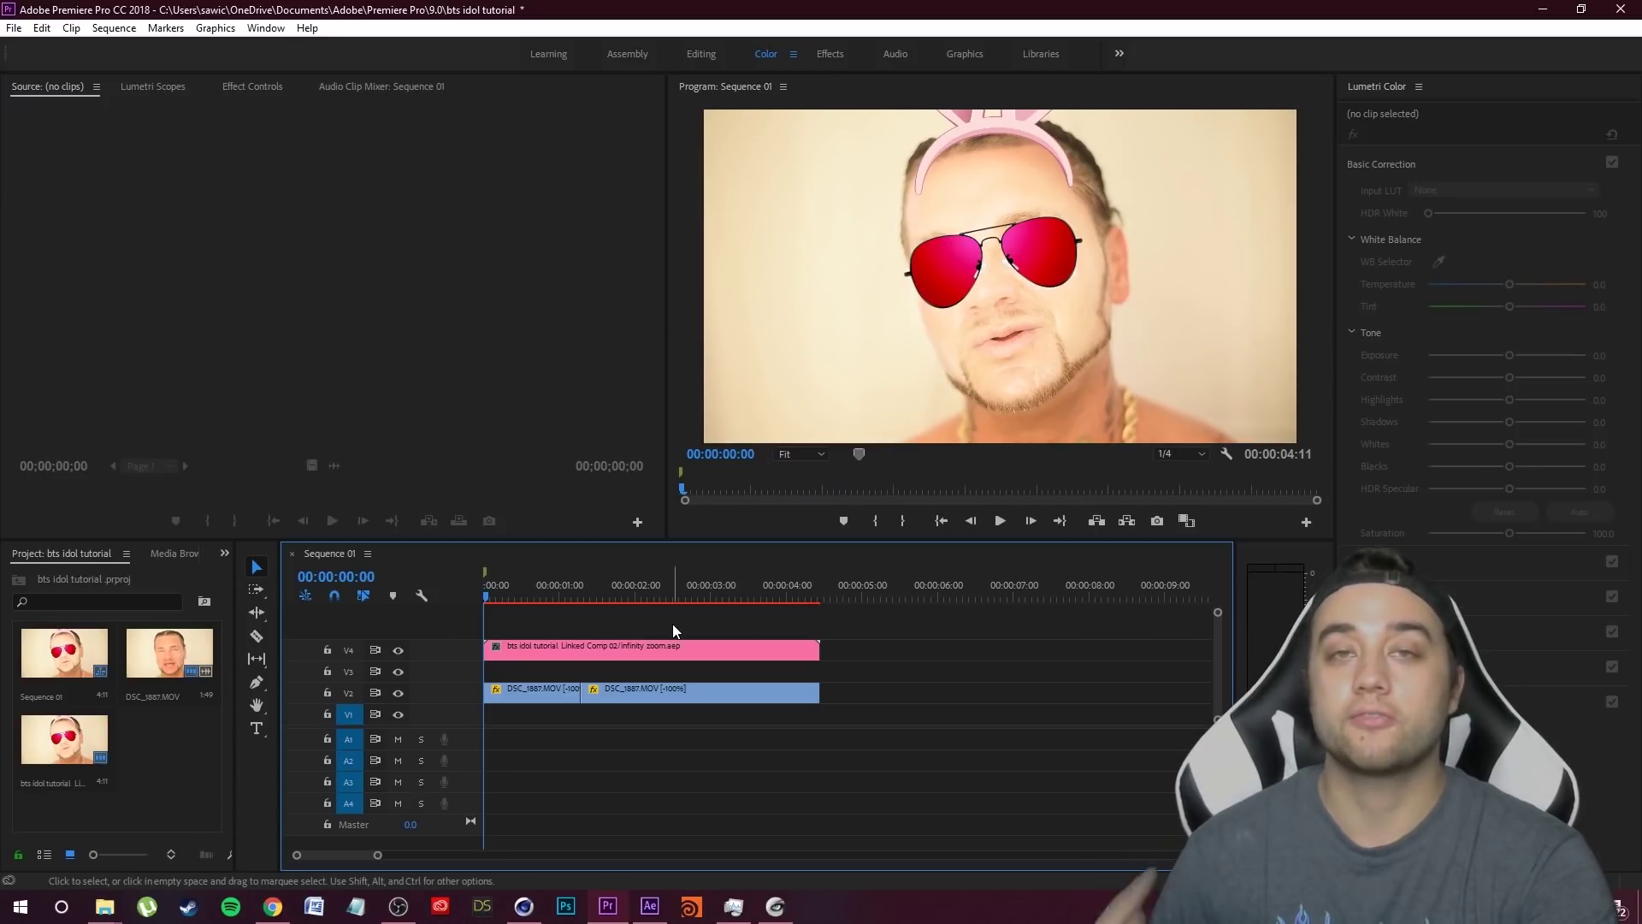
pyautogui.press('space')
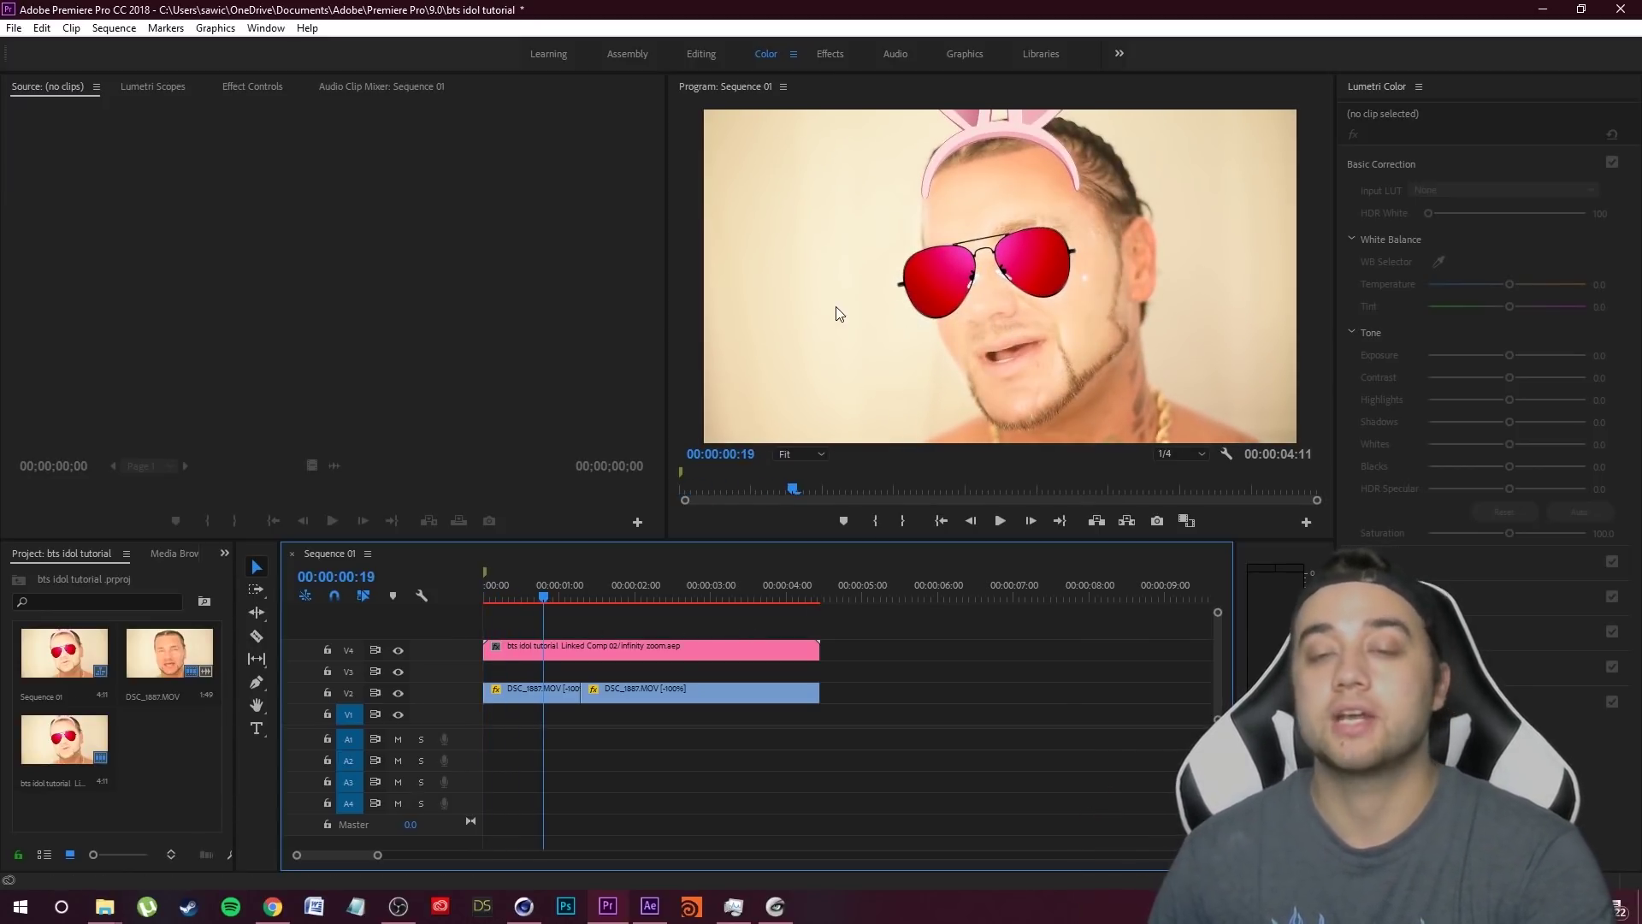
pyautogui.click(495, 598)
pyautogui.press('Home')
pyautogui.press('space')
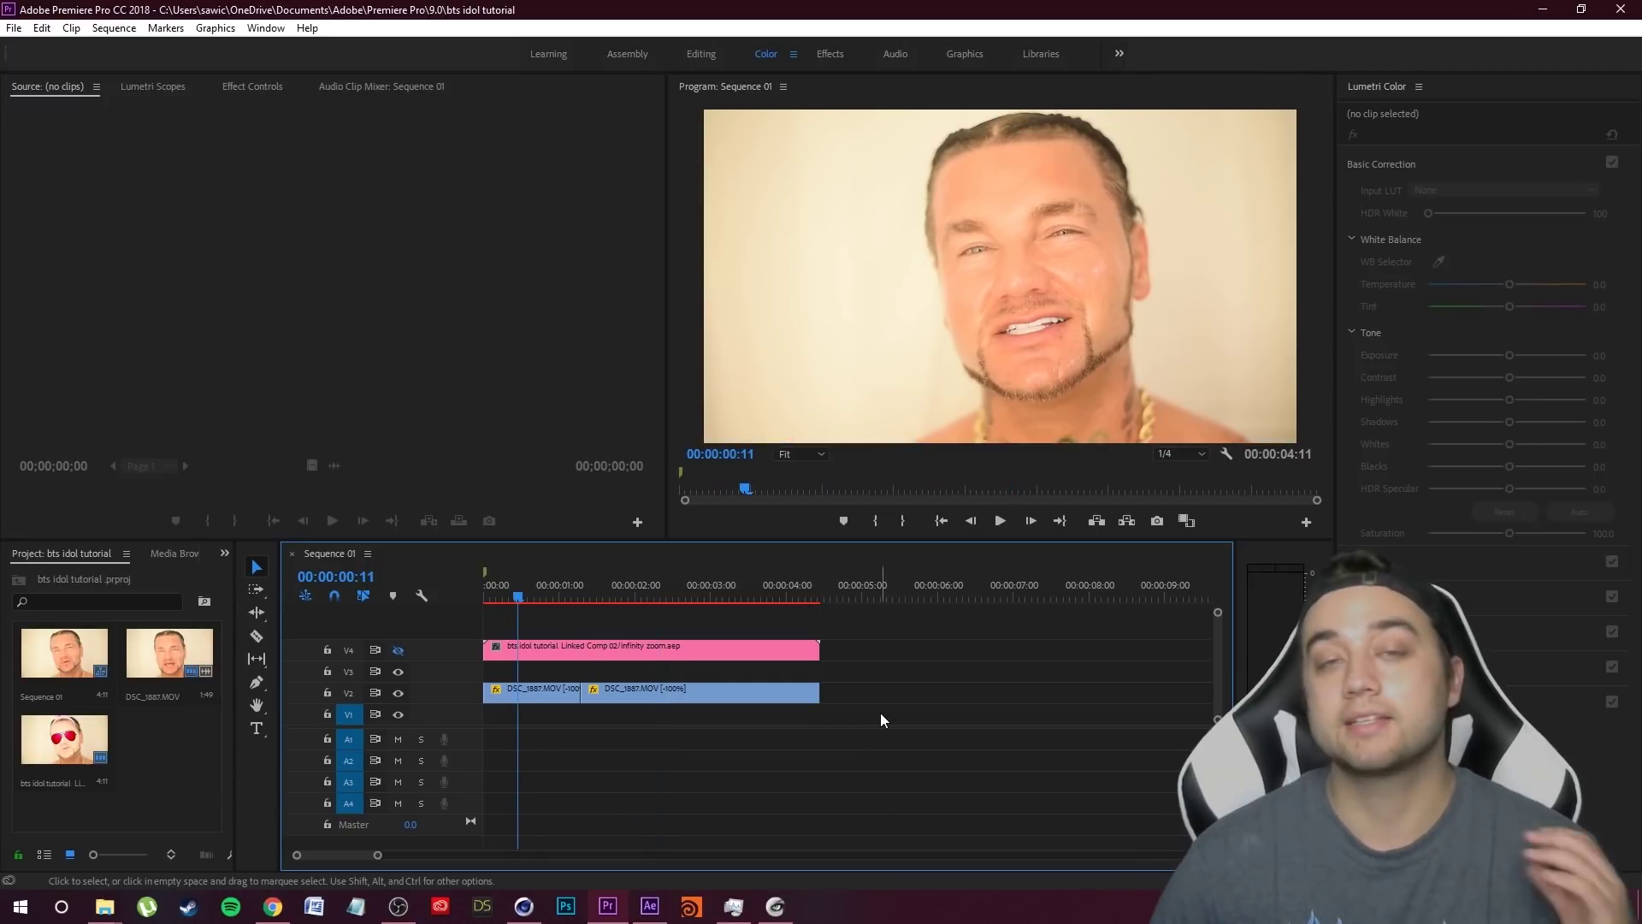
# - Replace the first DSC_1887.MOV clip in Sequence 01 with an After Effects composition
pyautogui.rightClick(548, 698)
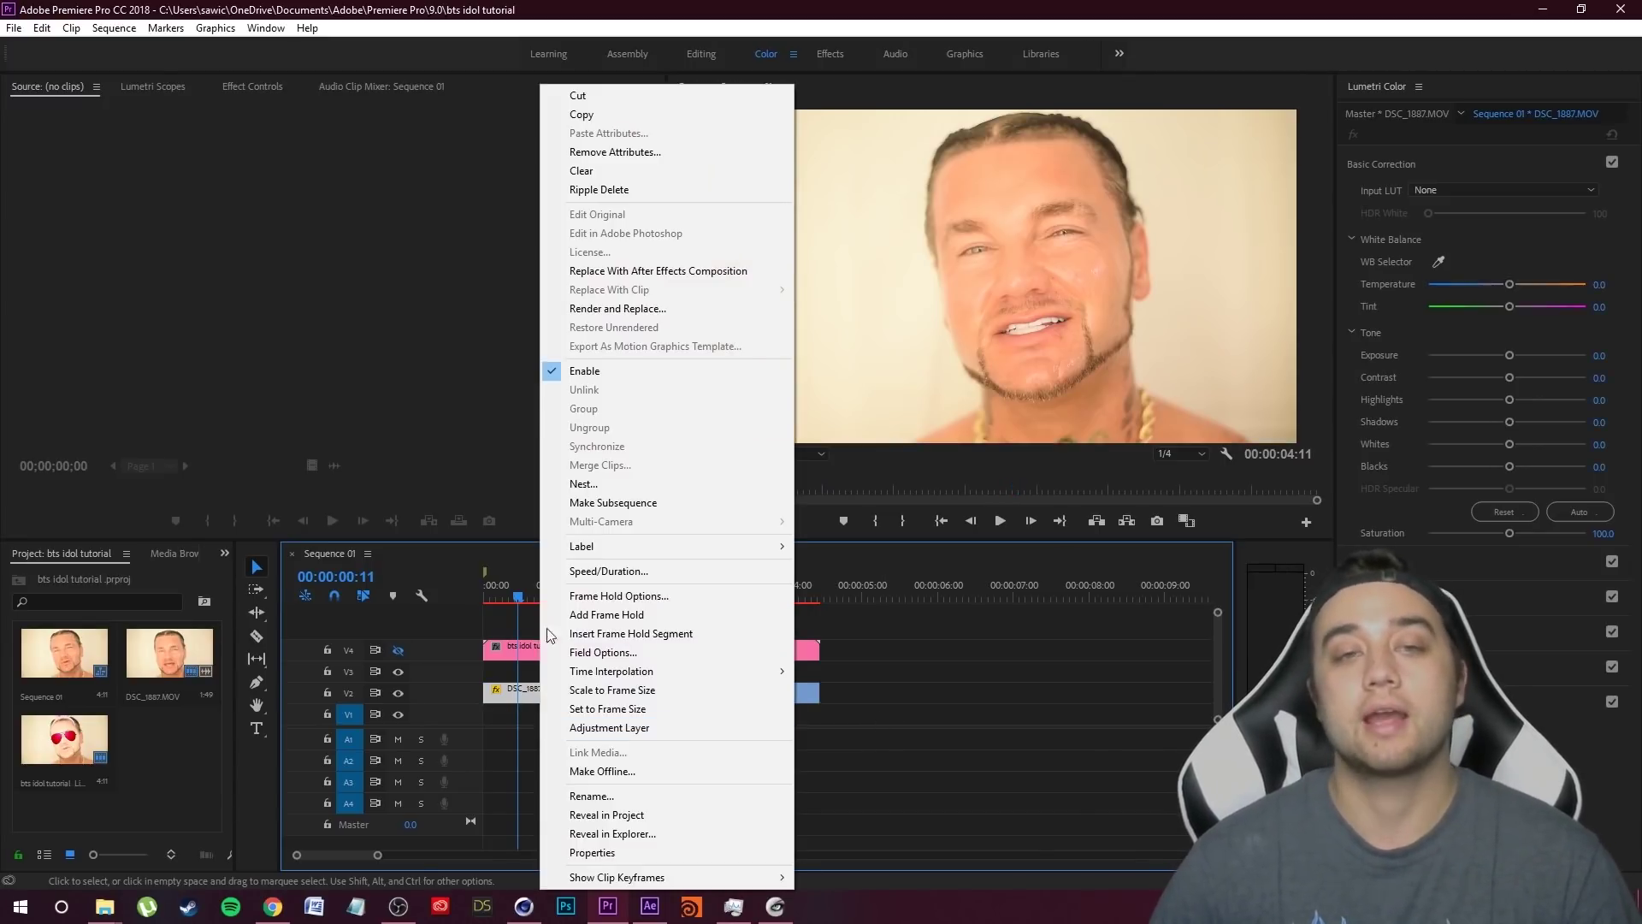
pyautogui.click(684, 271)
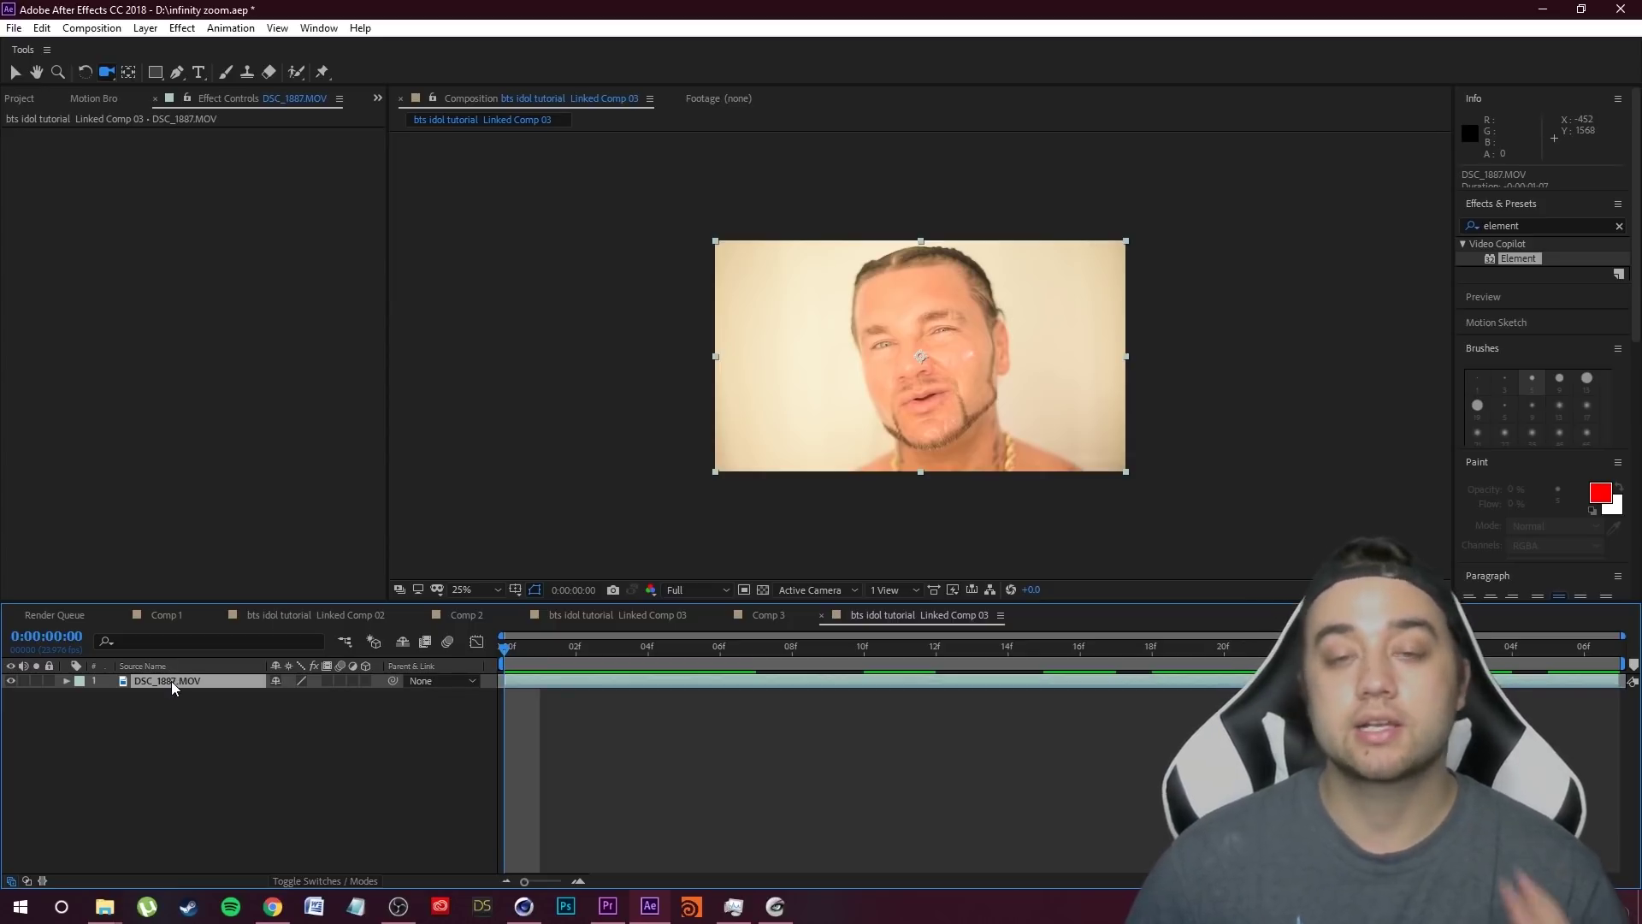
# - Draw an elliptical mask around the man's head on the DSC_1887.MOV layer
pyautogui.click(156, 74)
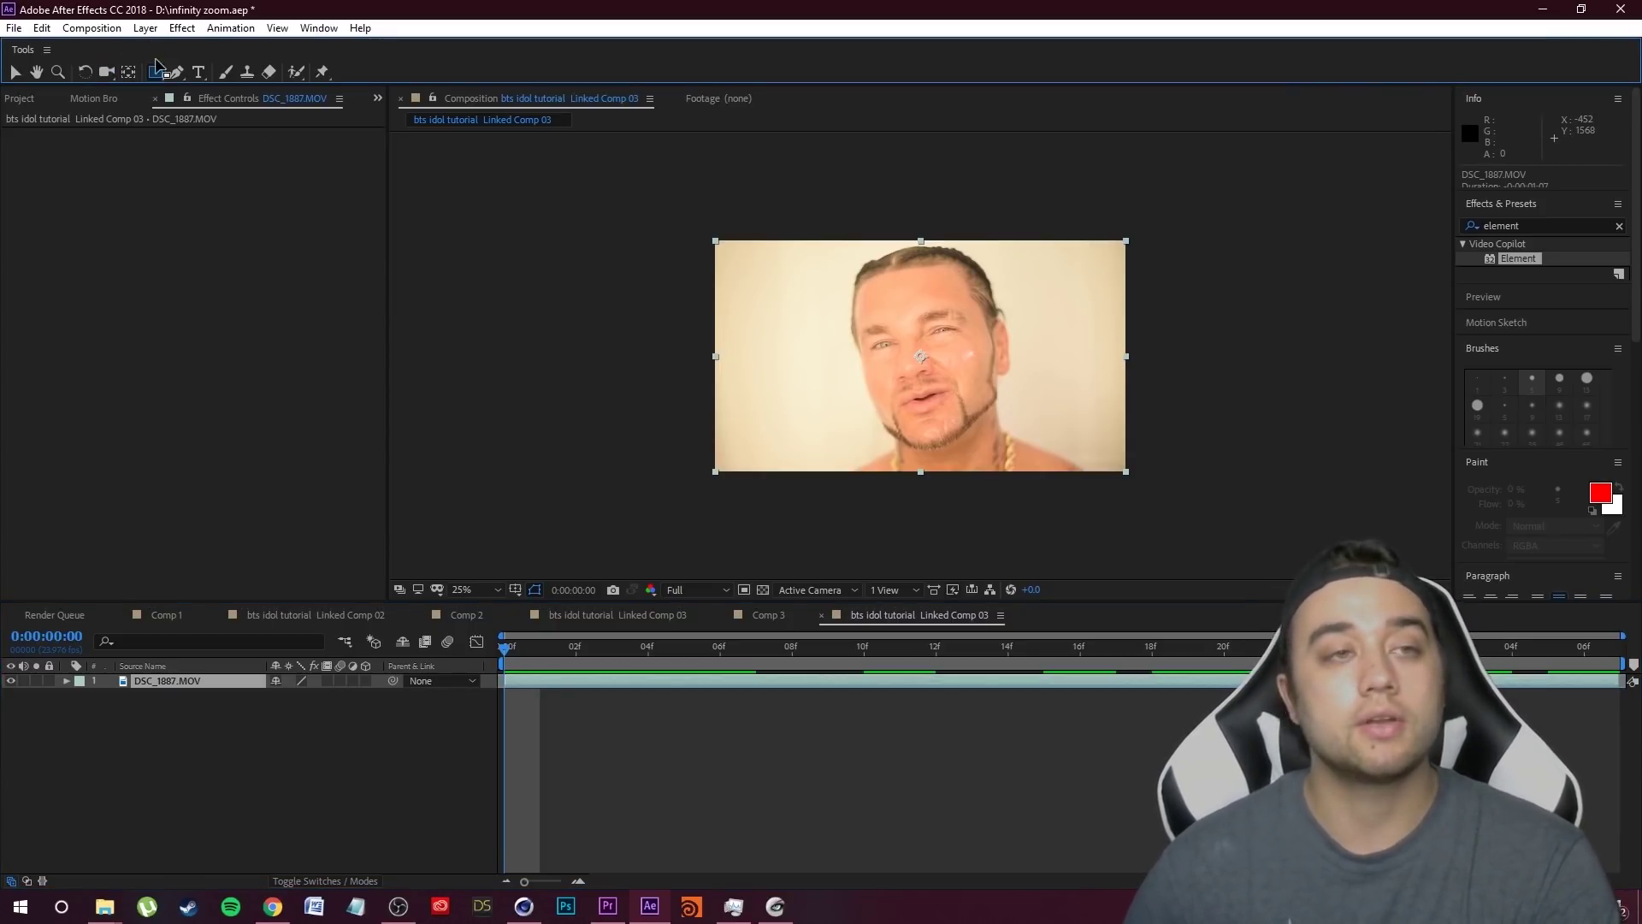
pyautogui.press('q')
pyautogui.press('q')
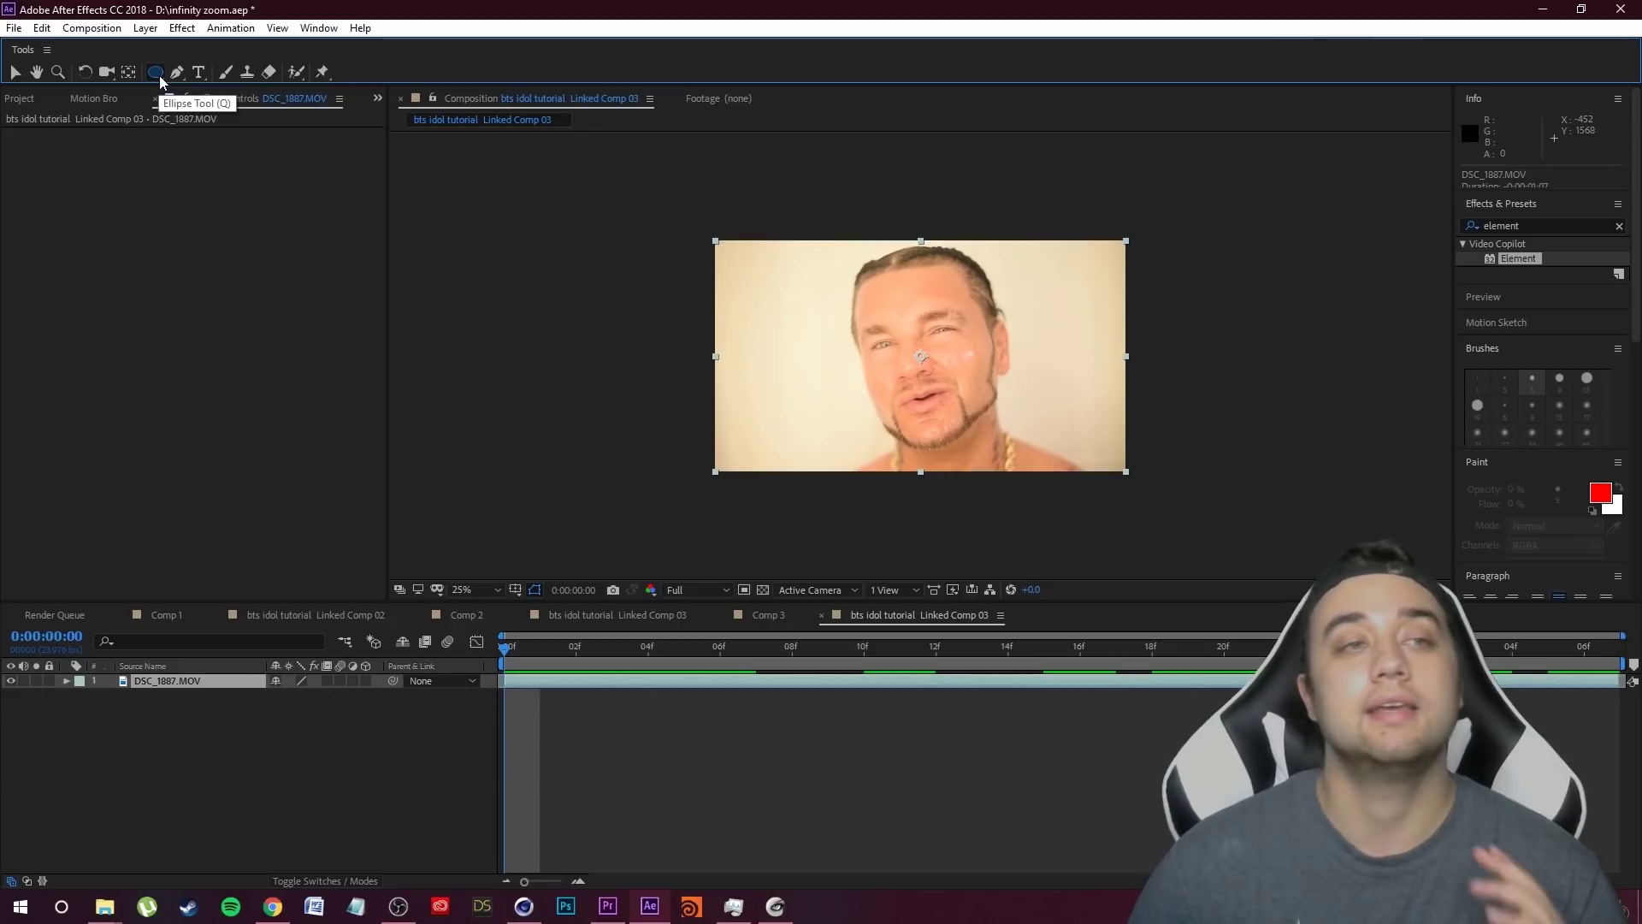
pyautogui.moveTo(794, 256); pyautogui.dragTo(1046, 484)
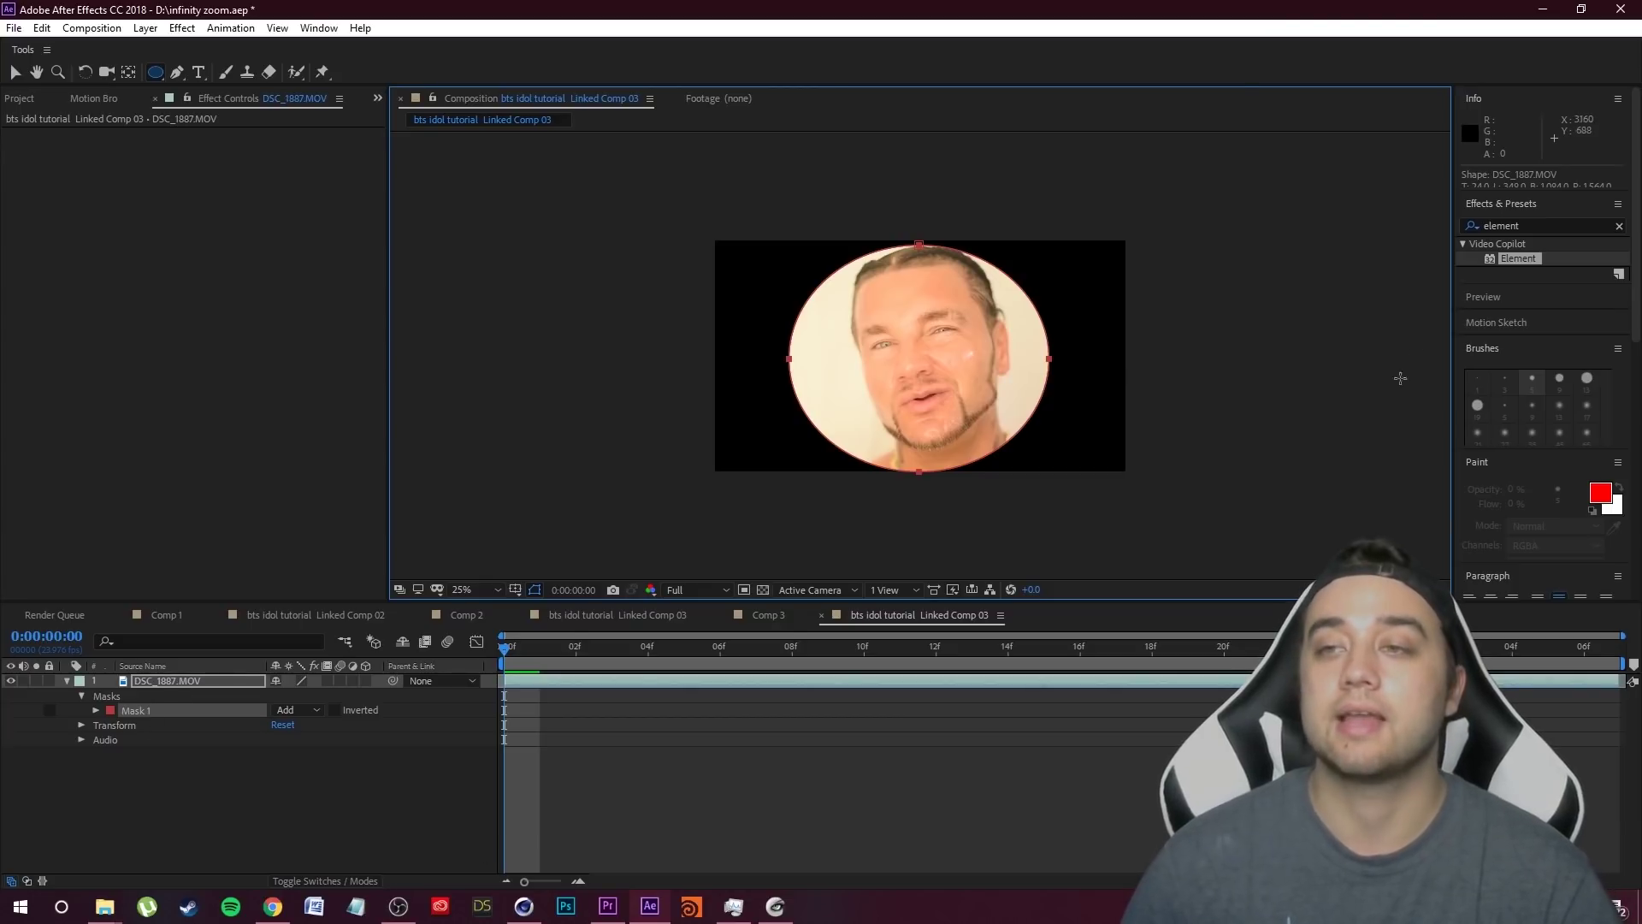
# - Track Mask 1 forward through the clip with the Face Tracking (Detailed Features) method and return to the first frame
pyautogui.click(309, 31)
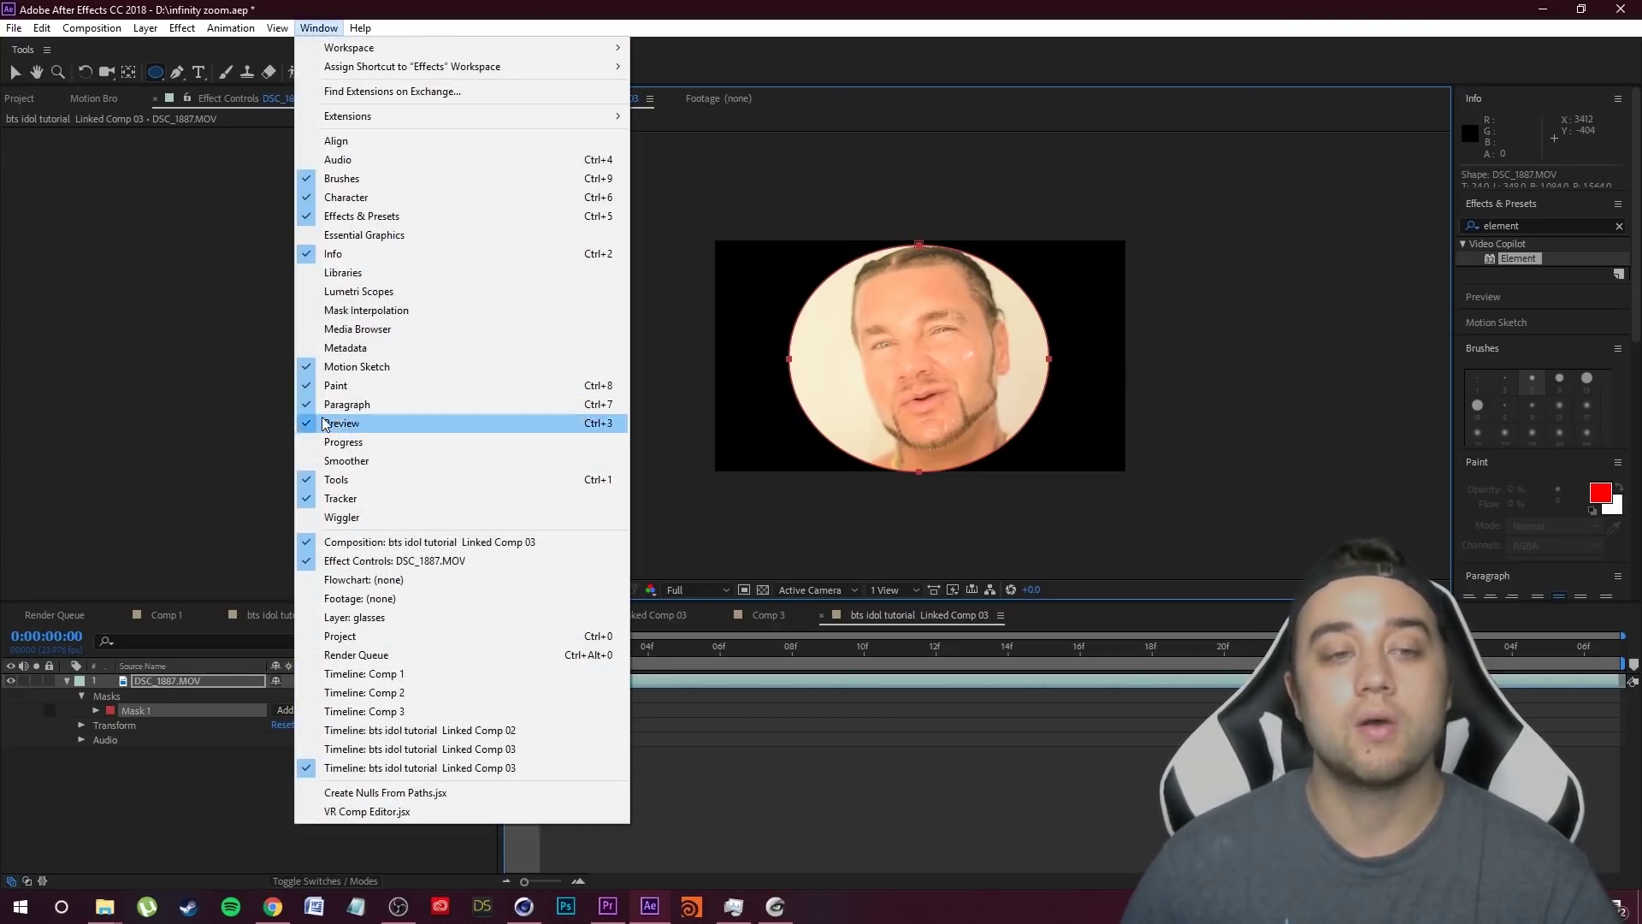
pyautogui.click(850, 212)
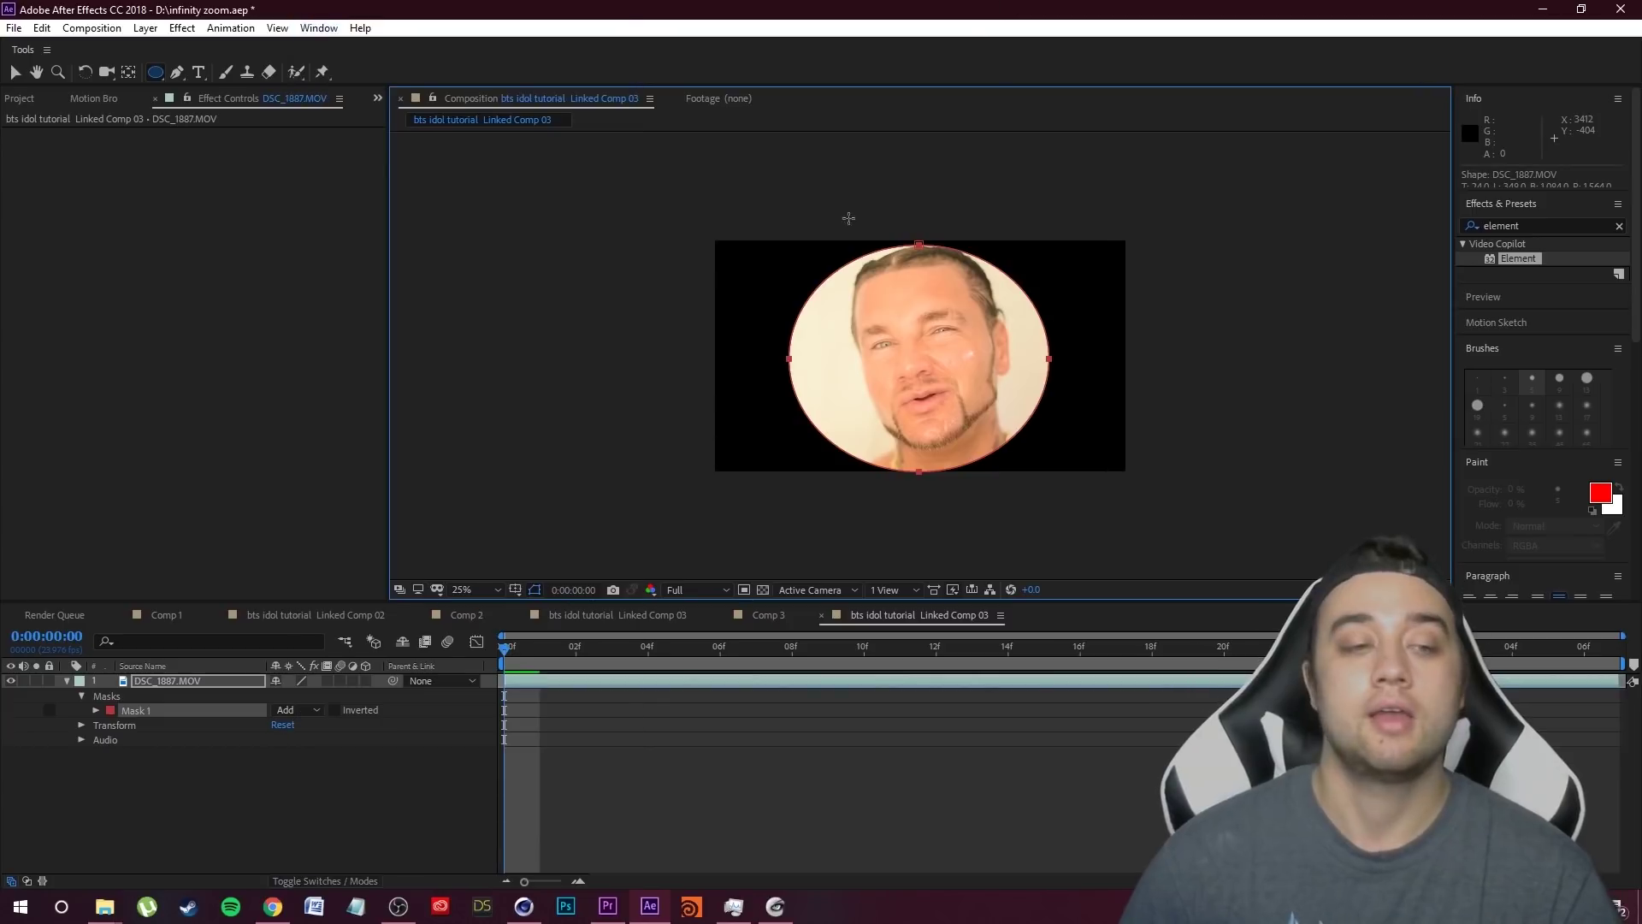
pyautogui.moveTo(1638, 303); pyautogui.dragTo(1633, 554)
pyautogui.scroll(5, 1475, 493)
pyautogui.click(1498, 591)
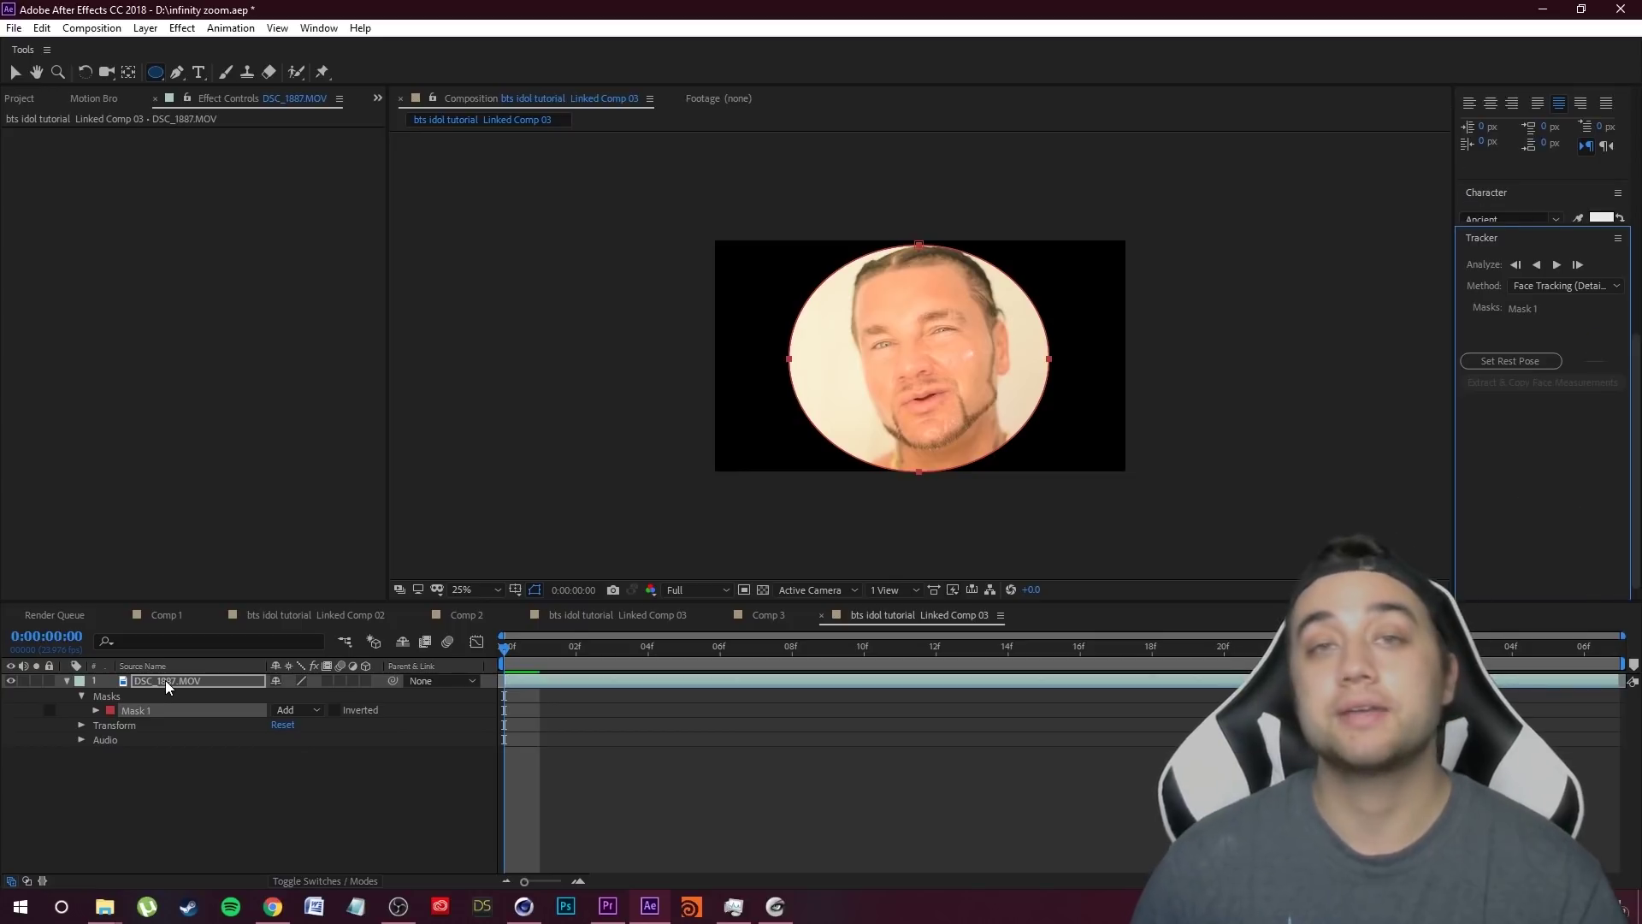
pyautogui.click(1562, 287)
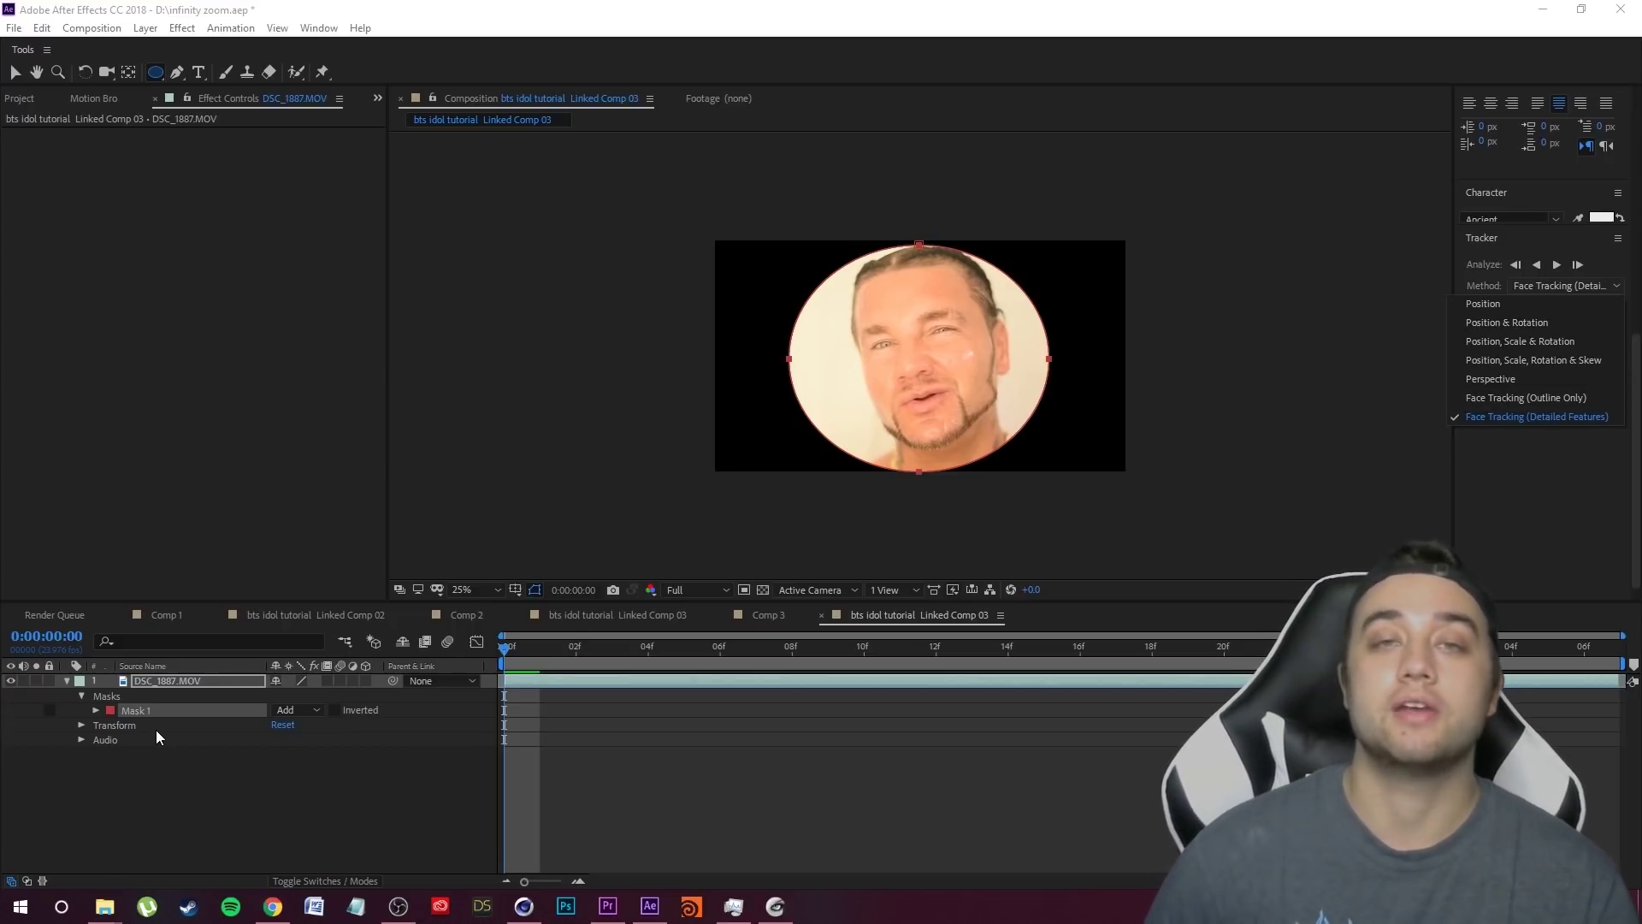
pyautogui.click(1491, 417)
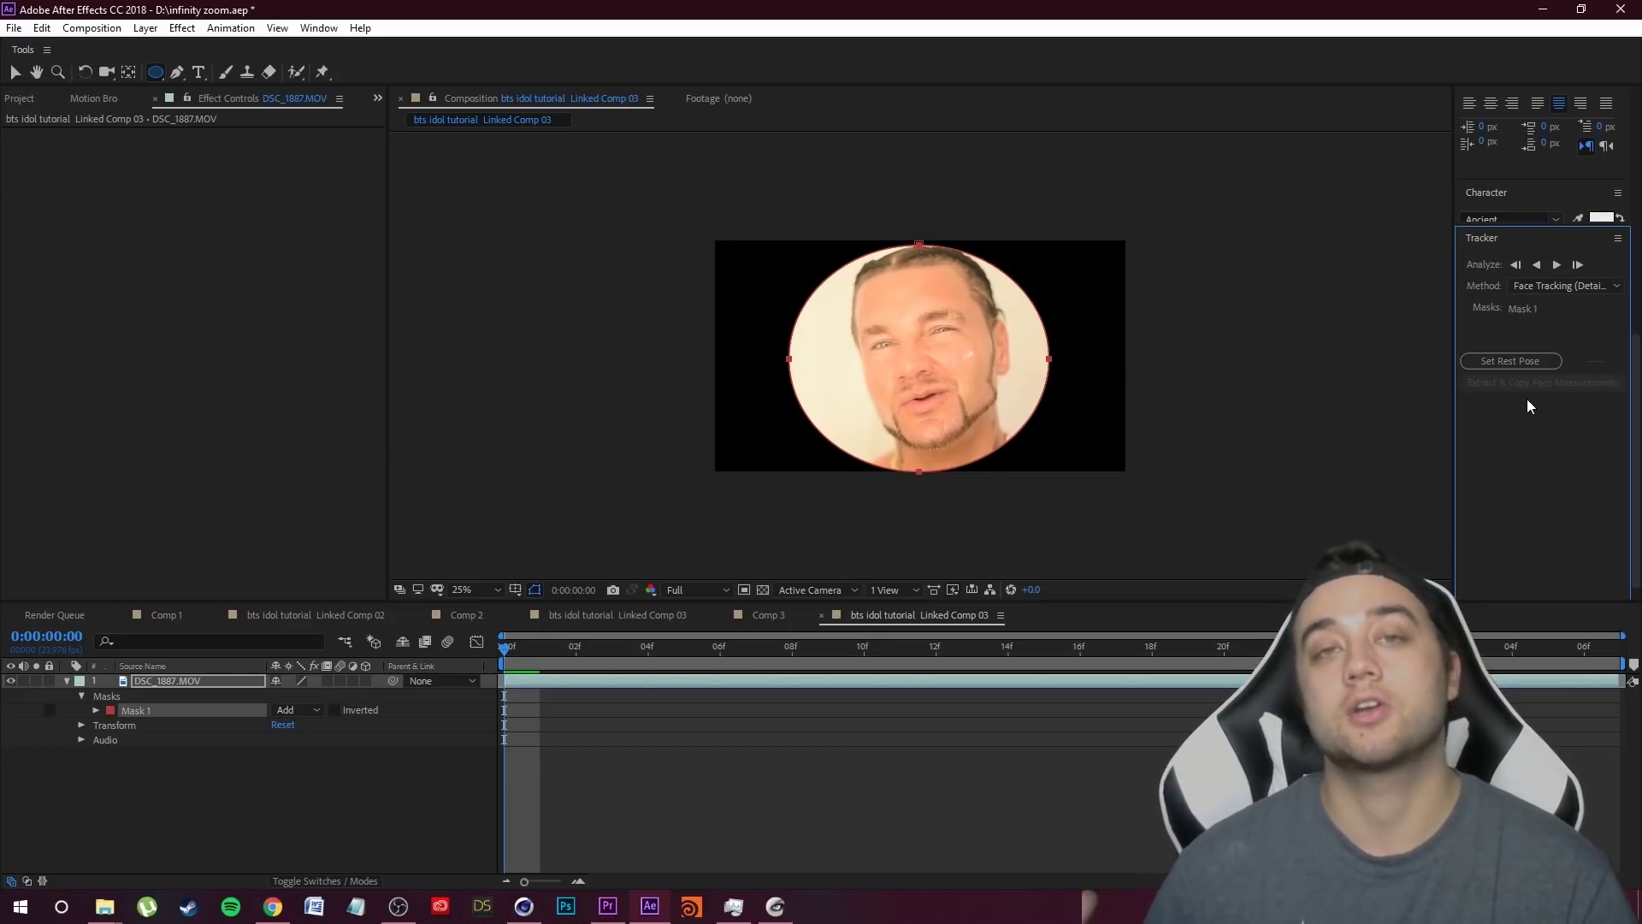
pyautogui.click(1556, 265)
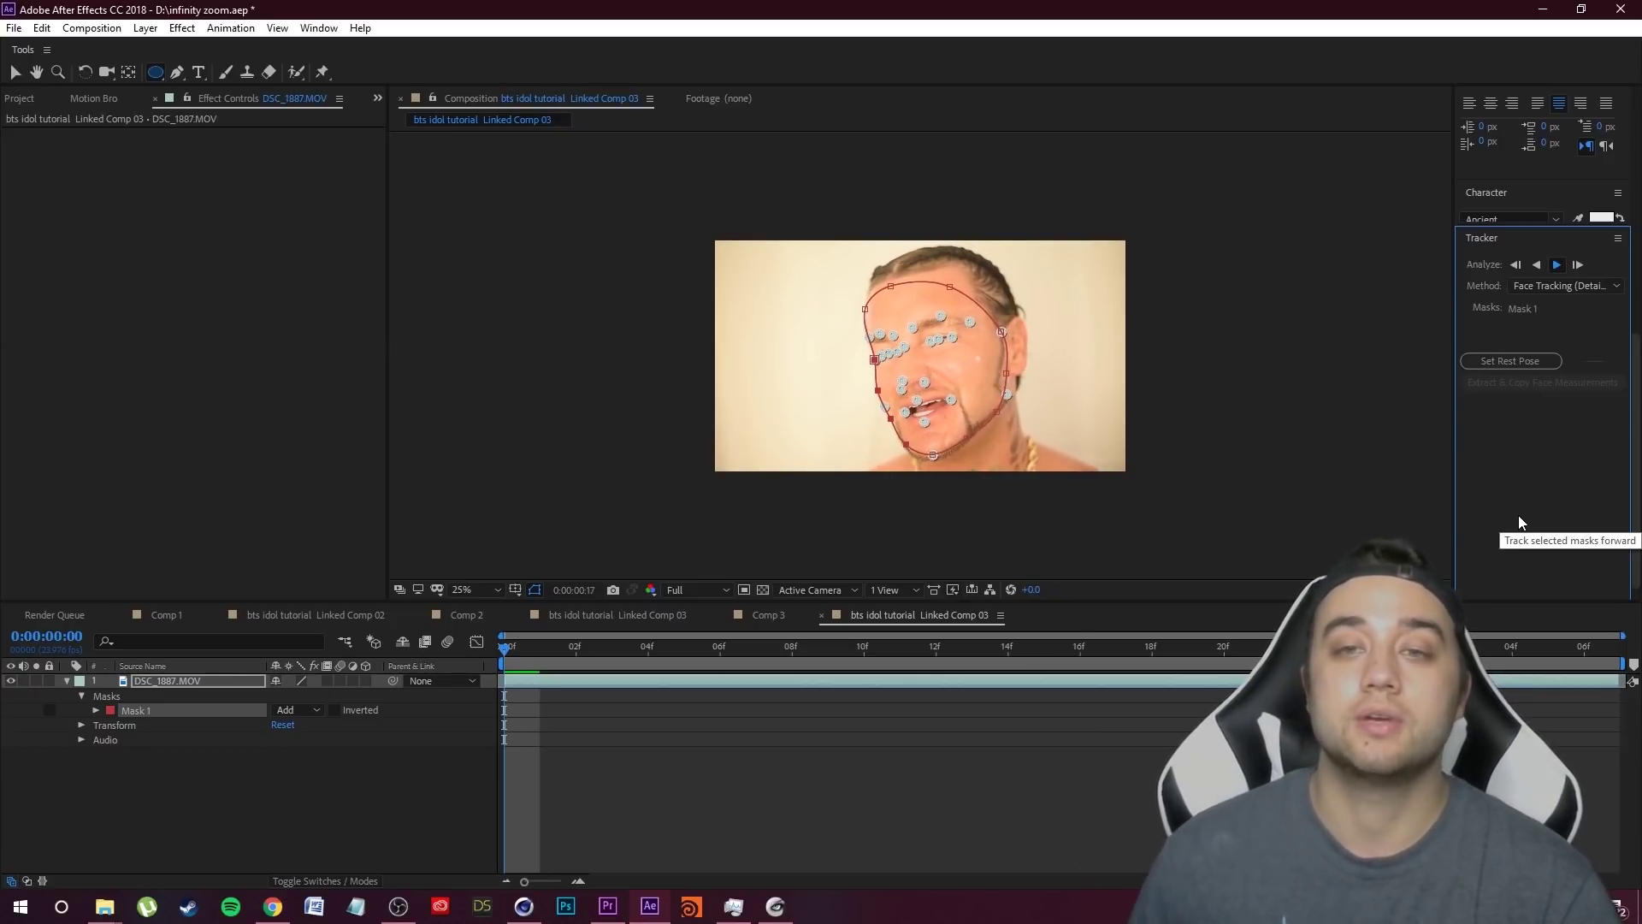
pyautogui.press('Home')
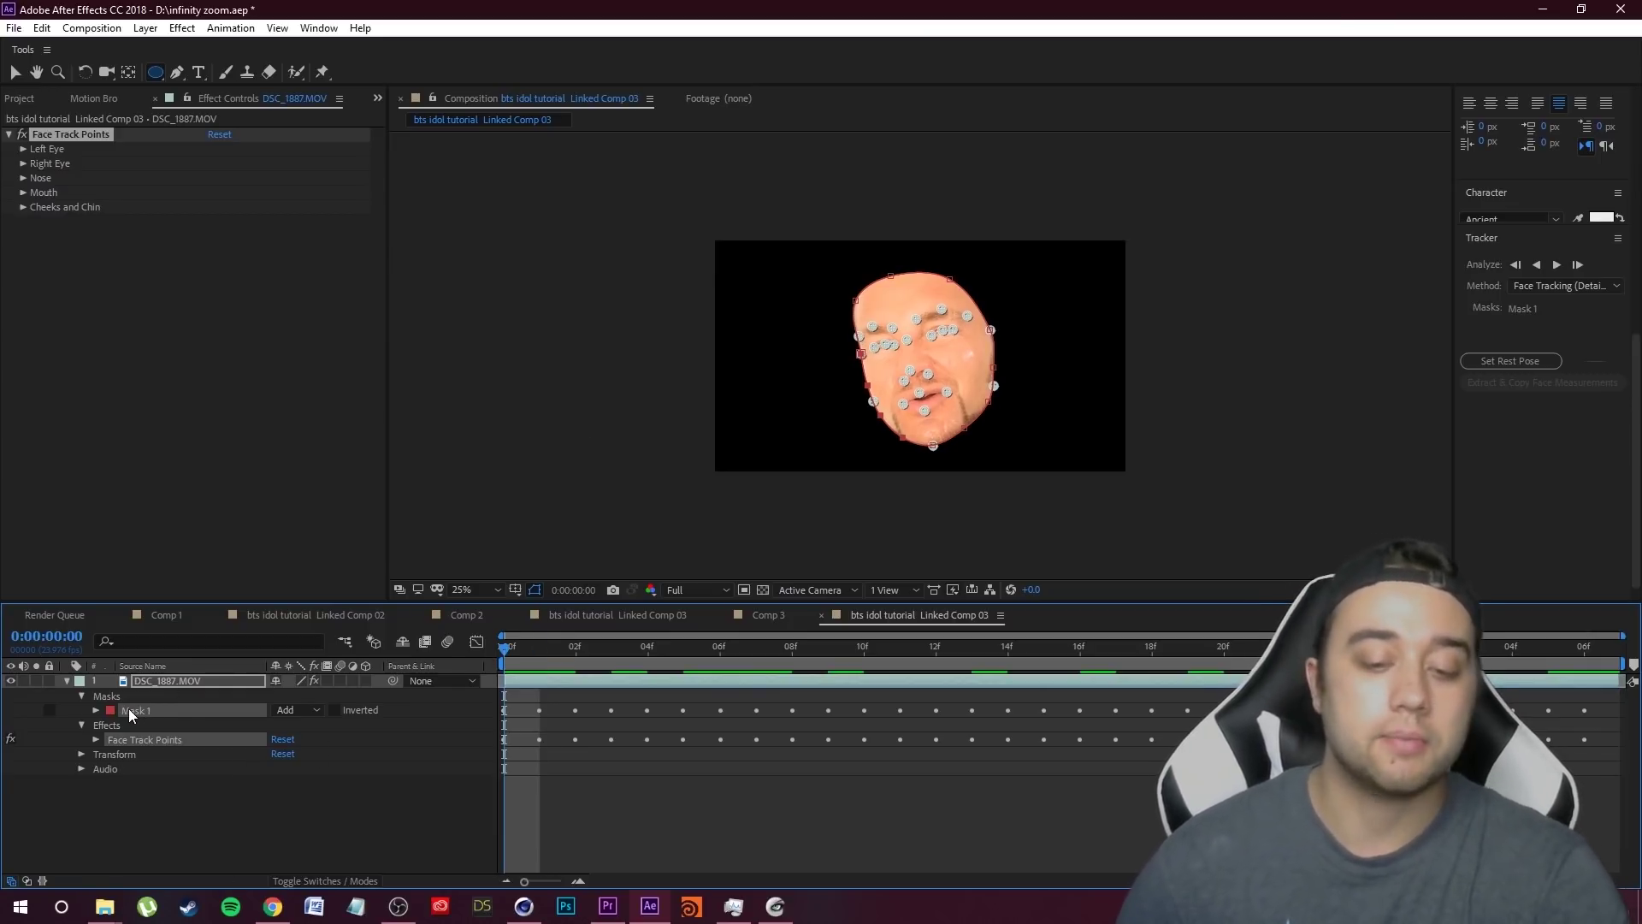
# - Reveal Mask 1's keyframed path, set the mask's mode to None, and select the mask again
pyautogui.press('u')
pyautogui.press('u')
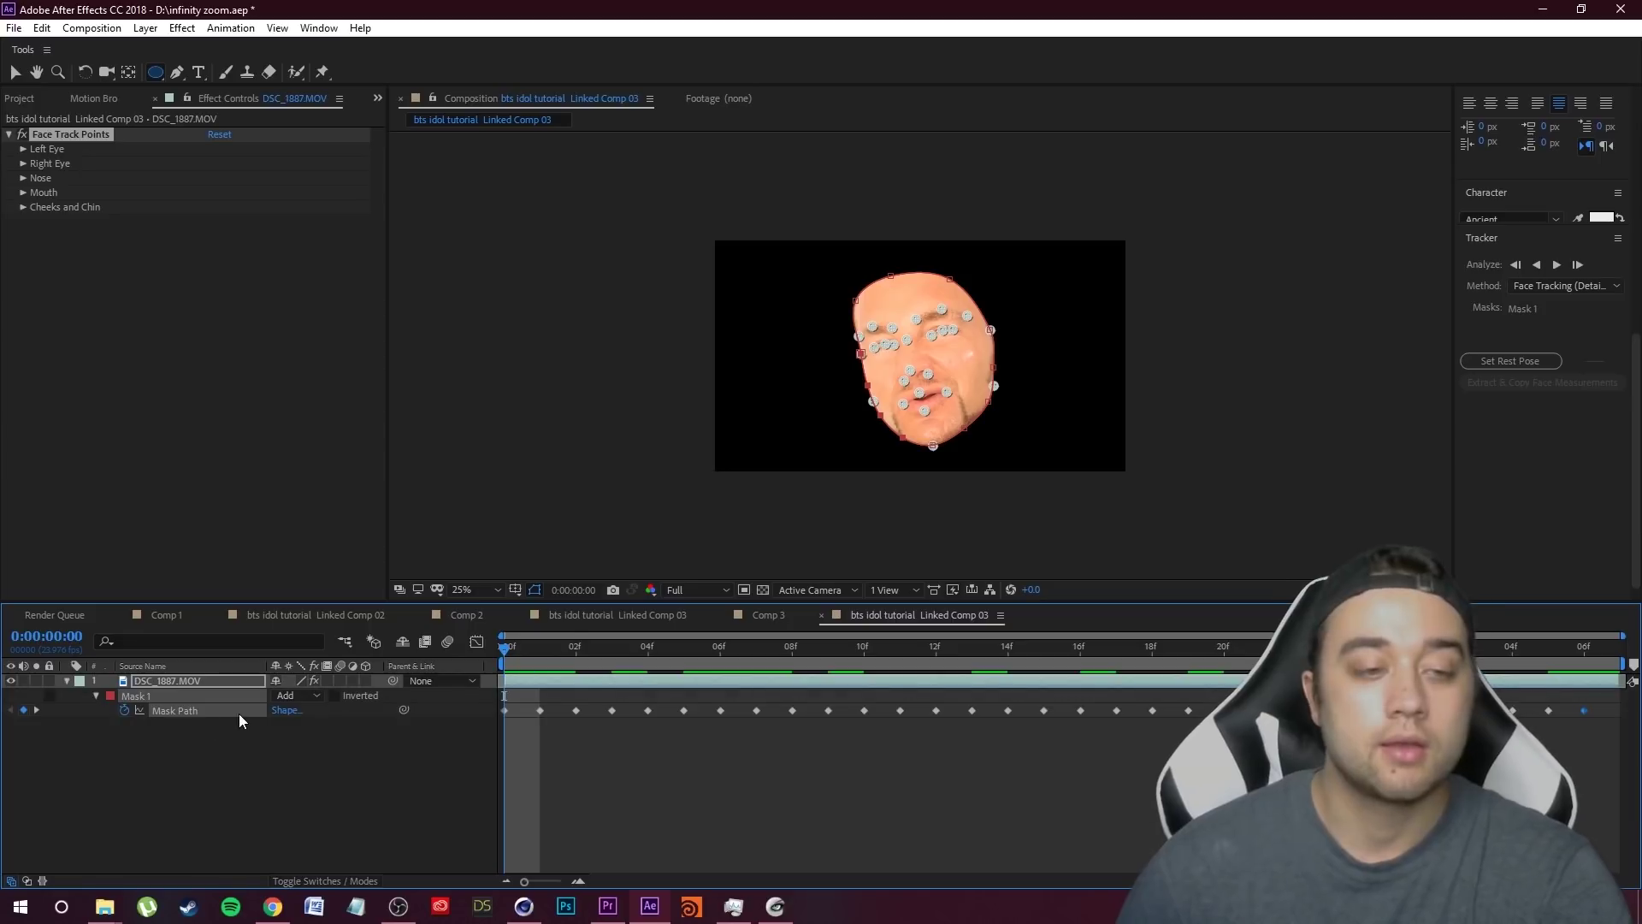
pyautogui.click(306, 694)
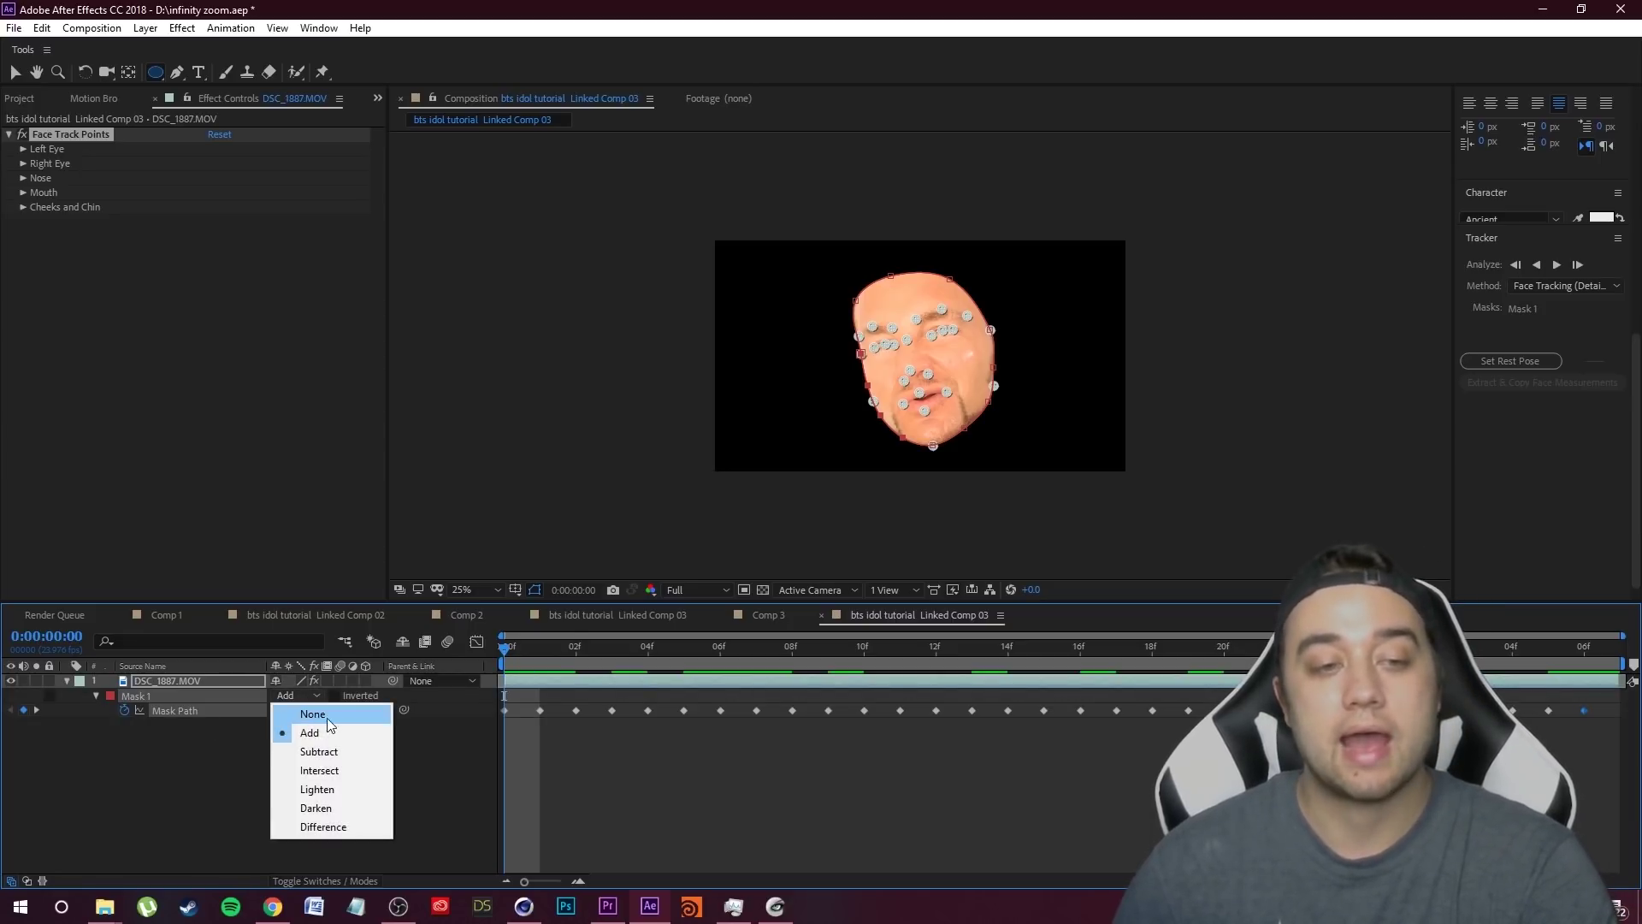
pyautogui.click(312, 713)
pyautogui.click(371, 833)
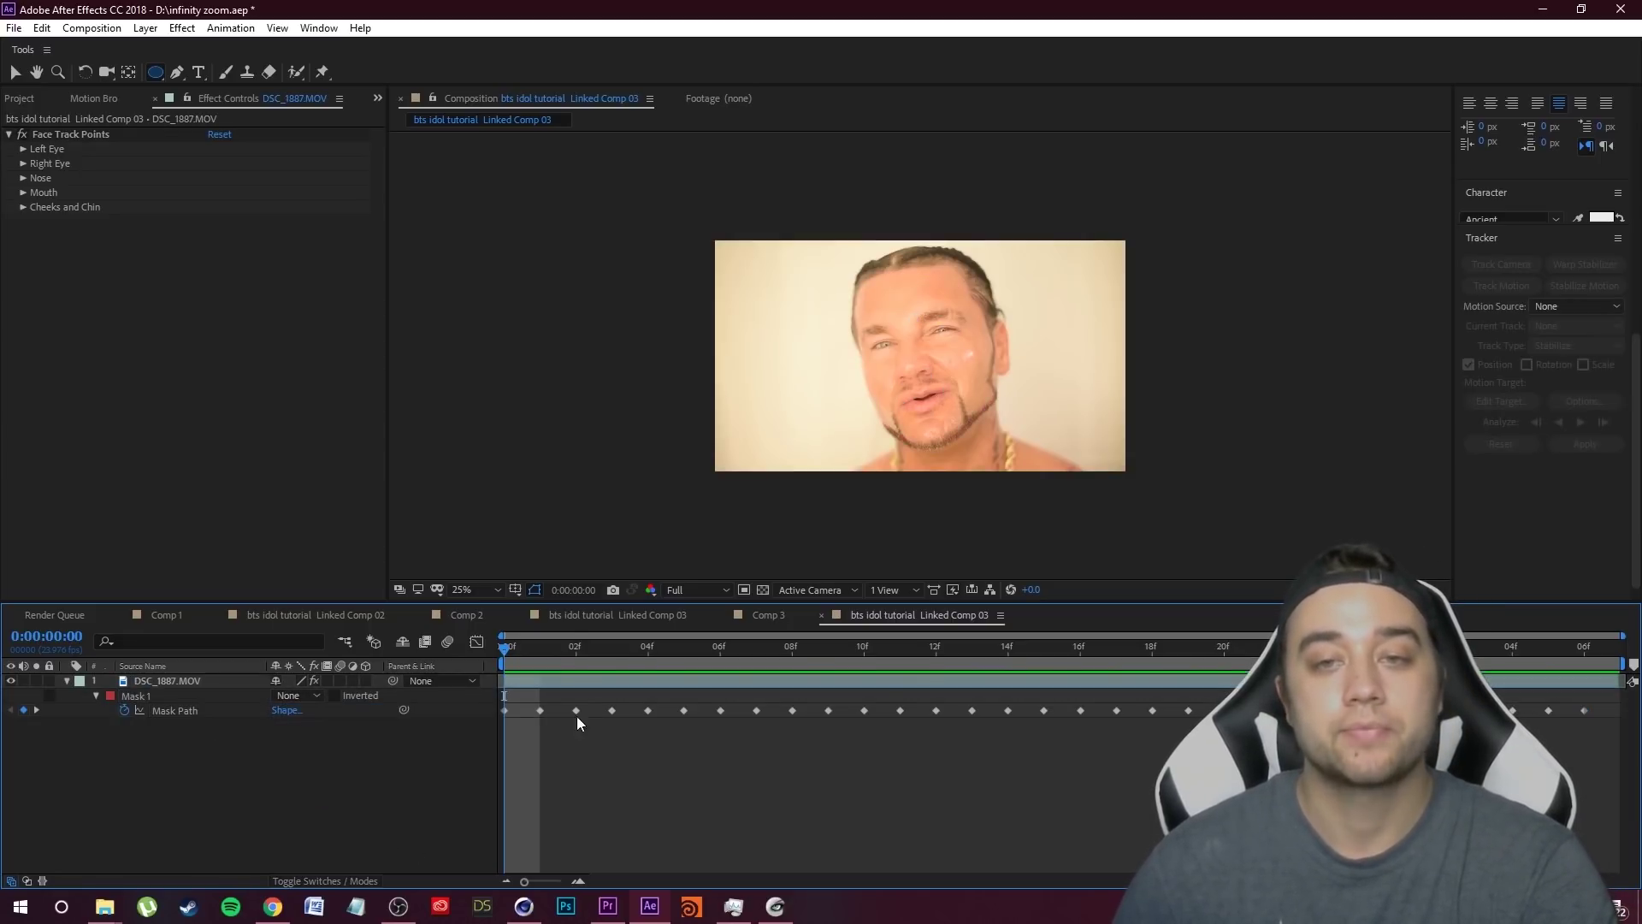
pyautogui.click(135, 696)
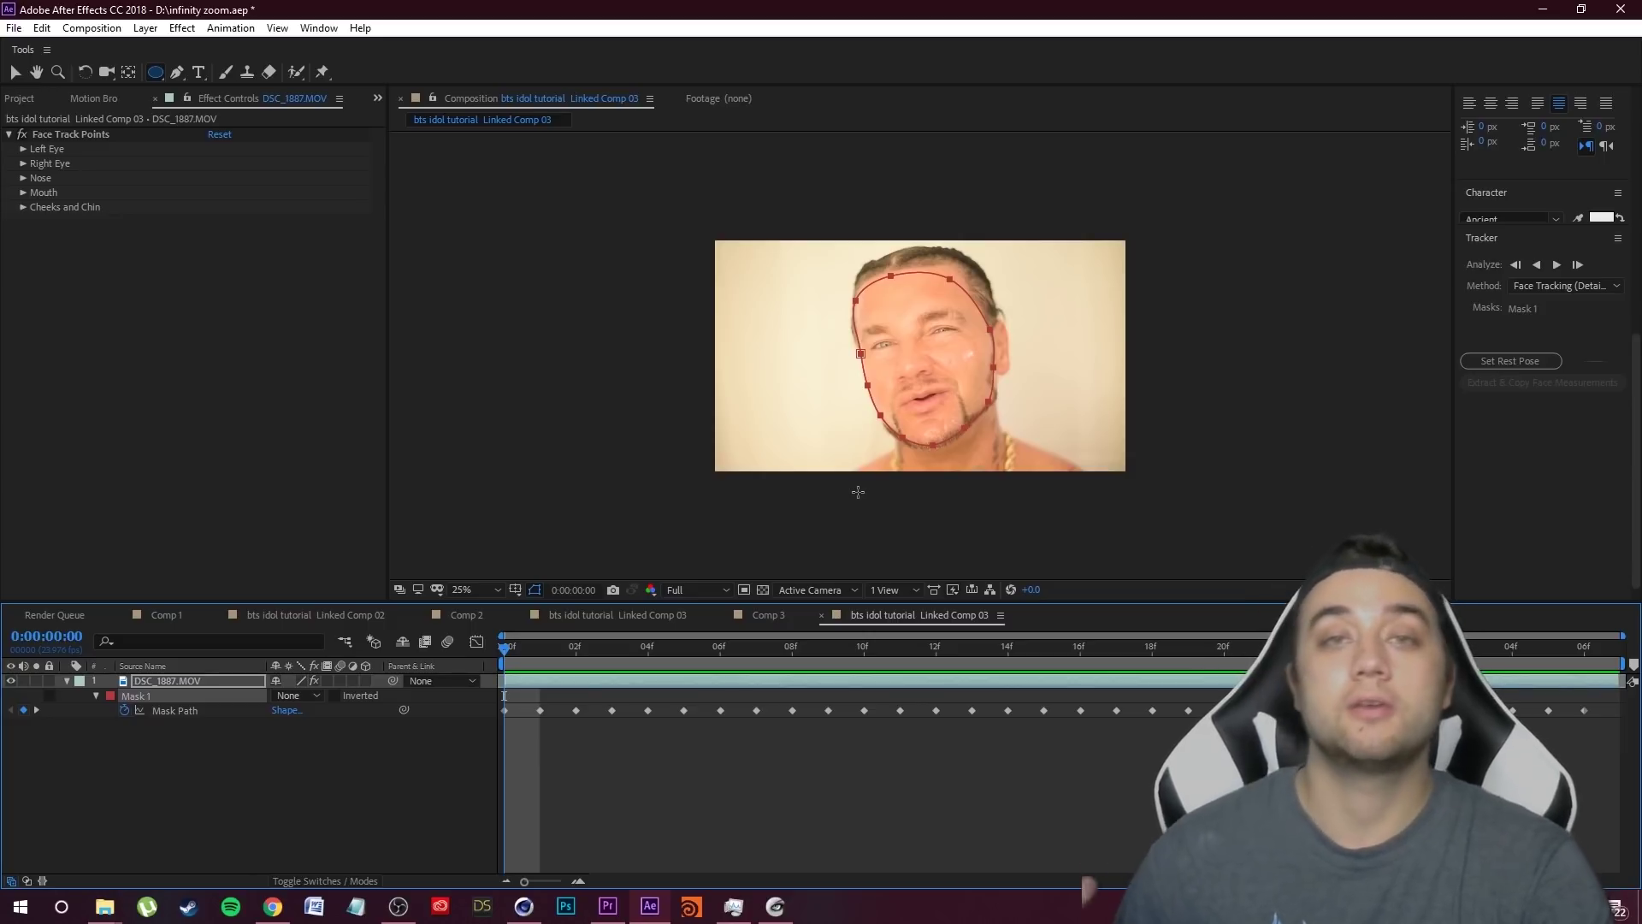
pyautogui.press('v')
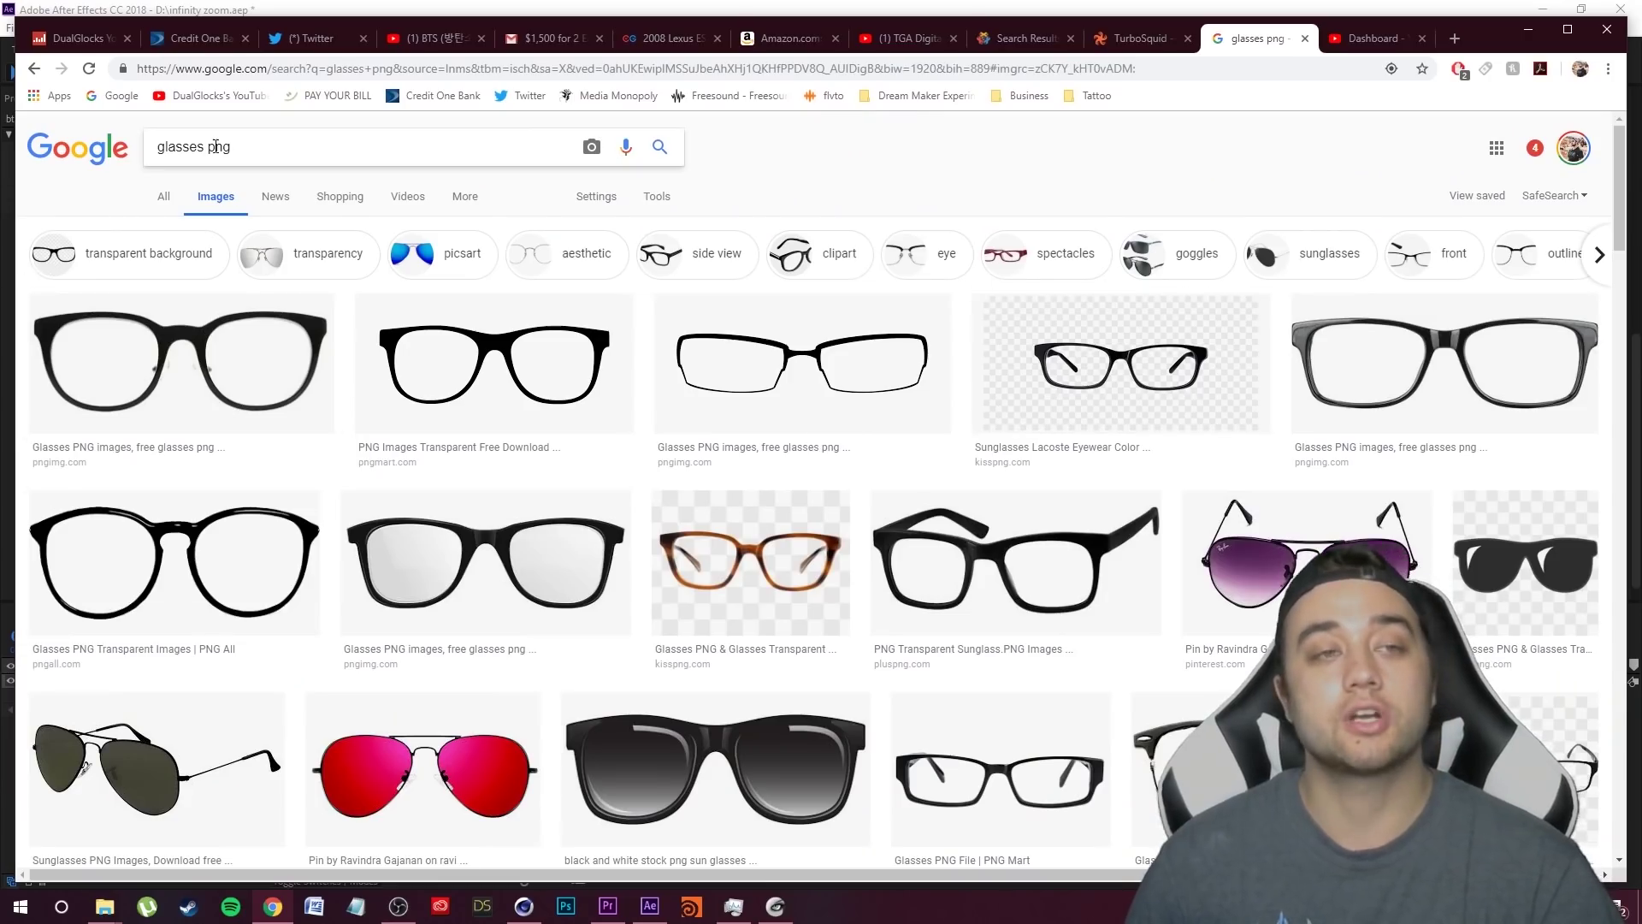
# - Browse the glasses PNG image results and view the red aviator sunglasses with a transparent background
pyautogui.scroll(-3, 402, 684)
pyautogui.click(419, 599)
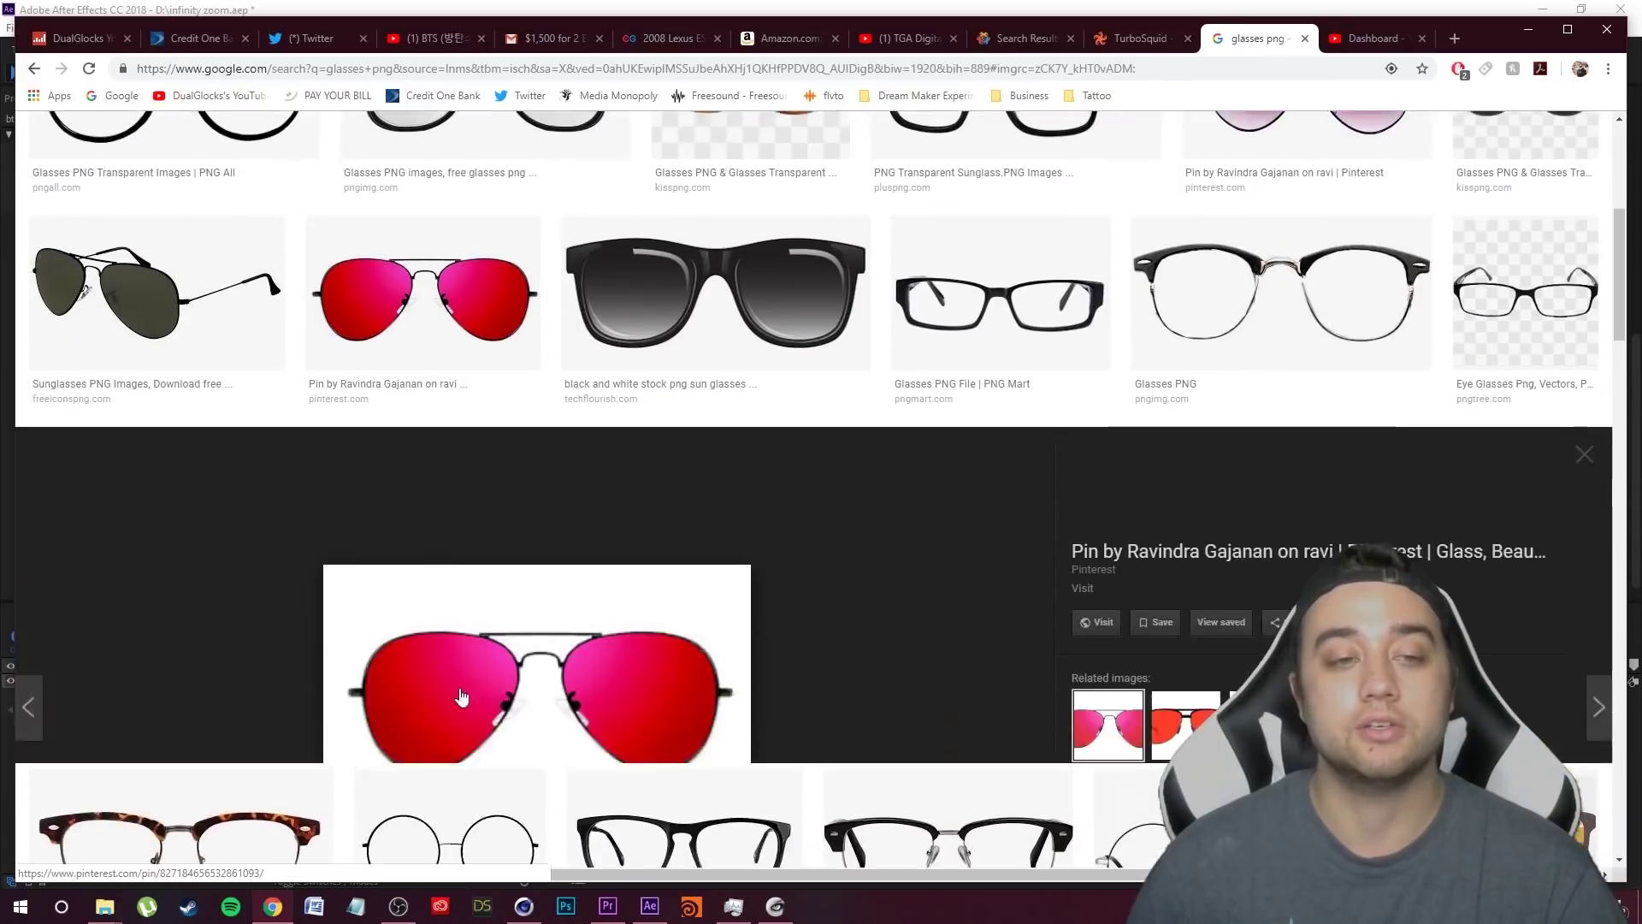
pyautogui.scroll(1, 547, 550)
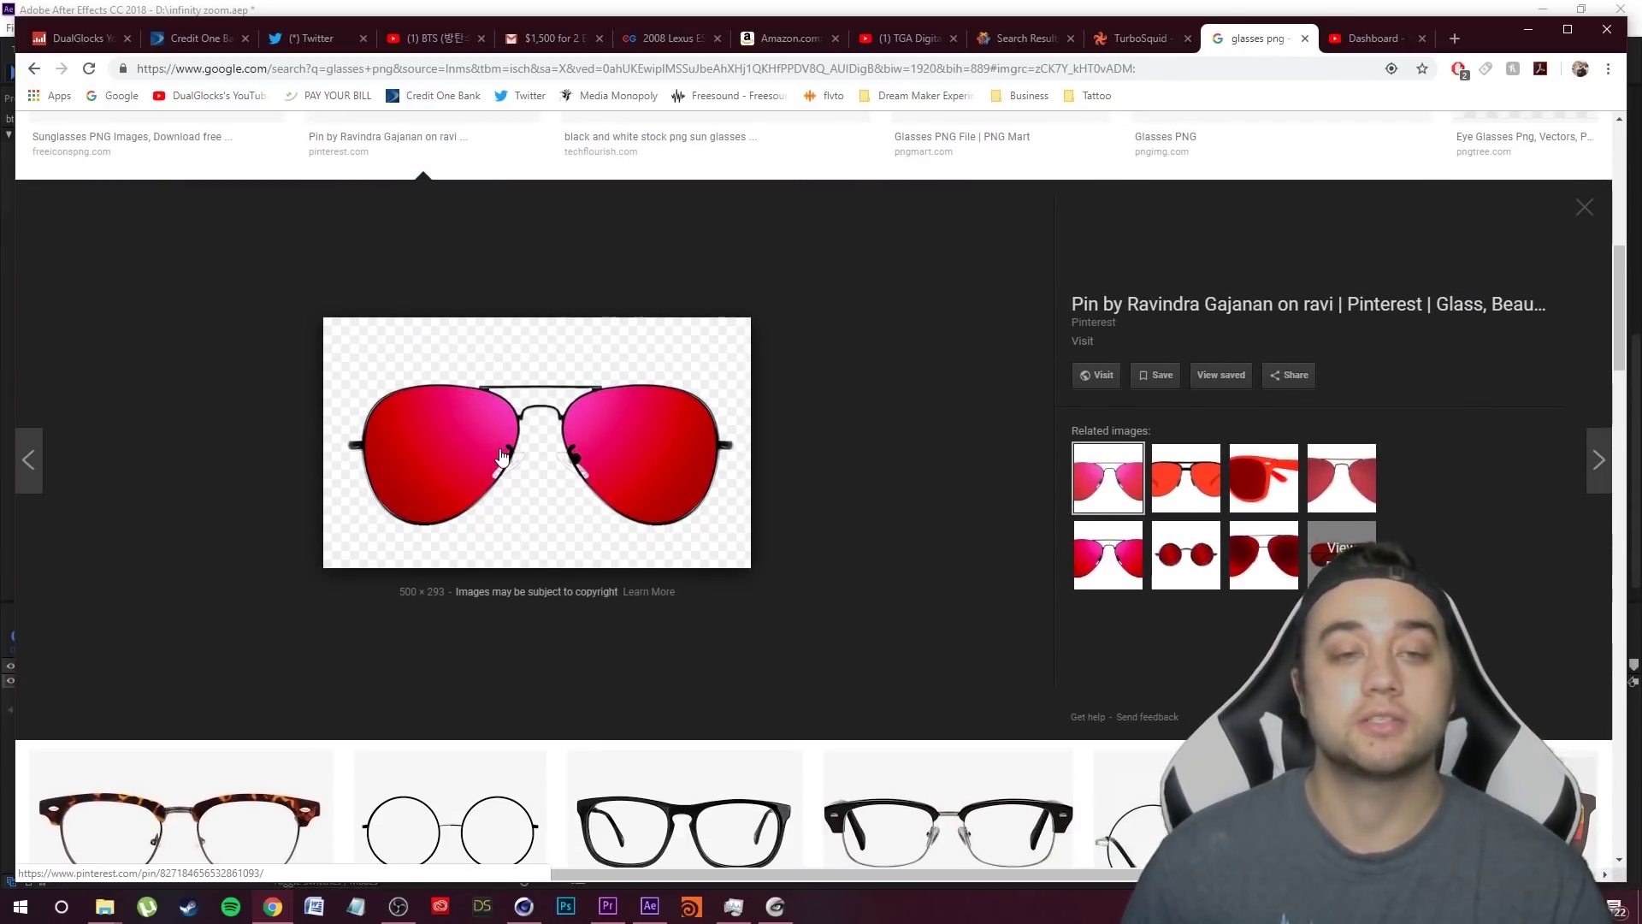
pyautogui.rightClick(535, 410)
pyautogui.click(823, 444)
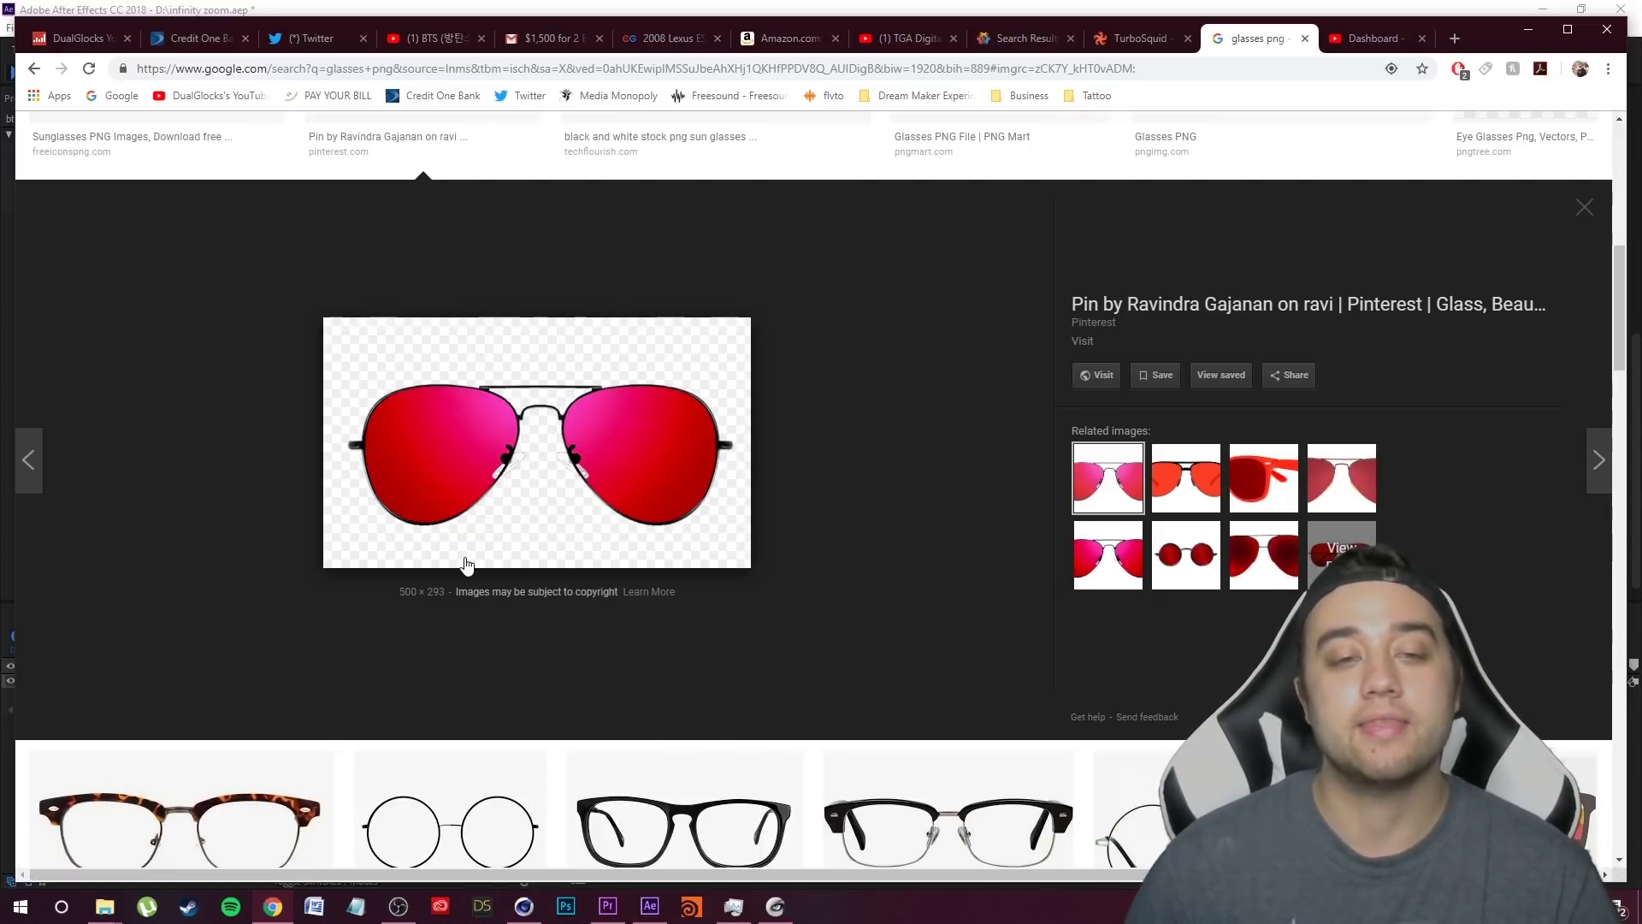
# - Switch to After Effects and place the red sunglasses PNG as a layer above DSC_1887.MOV in the composition
pyautogui.click(648, 906)
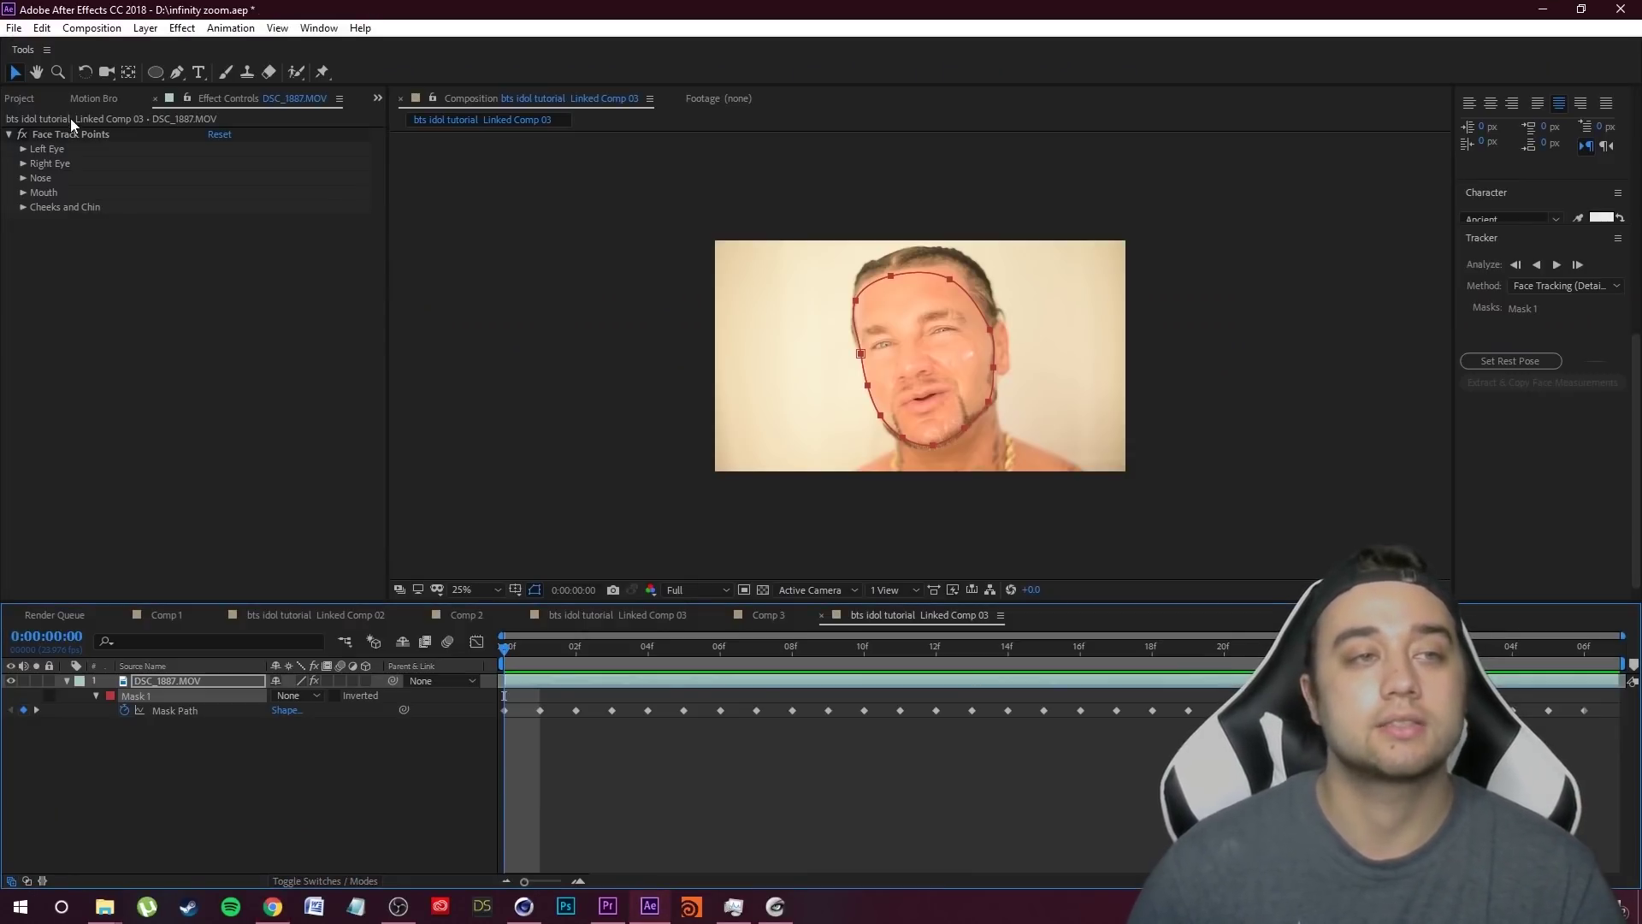
pyautogui.click(19, 100)
pyautogui.click(79, 270)
pyautogui.moveTo(76, 272); pyautogui.dragTo(154, 683)
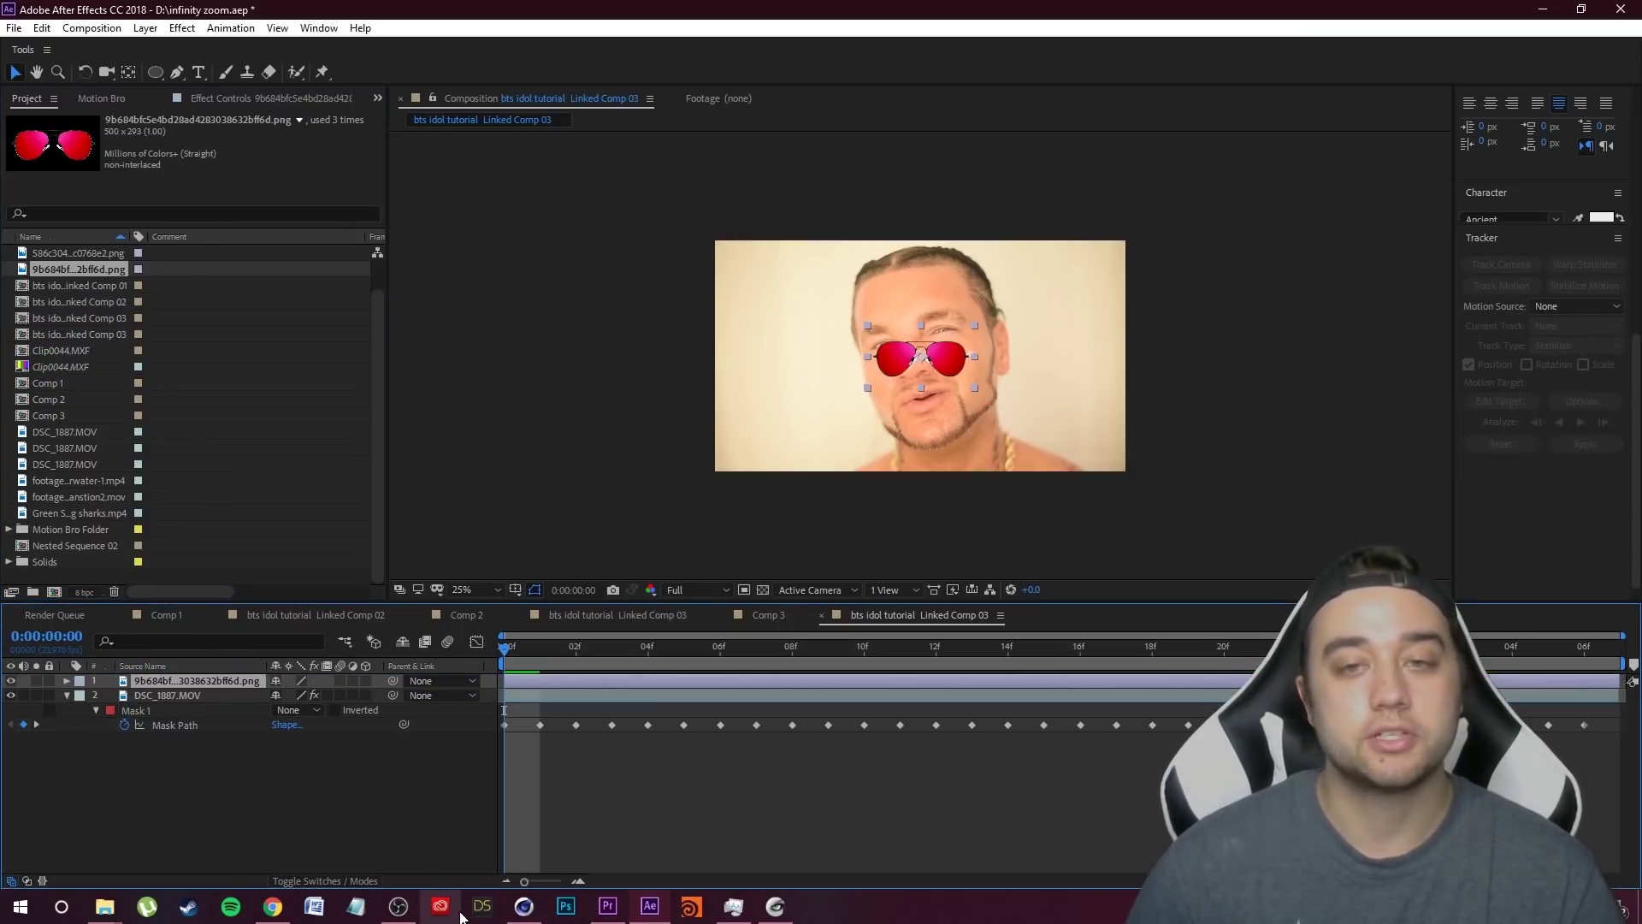
# - Fit the sunglasses over the man's eyes with scale 136.0, 140.9%, rotation -10° and position 920, 484
pyautogui.moveTo(974, 387); pyautogui.dragTo(1010, 406)
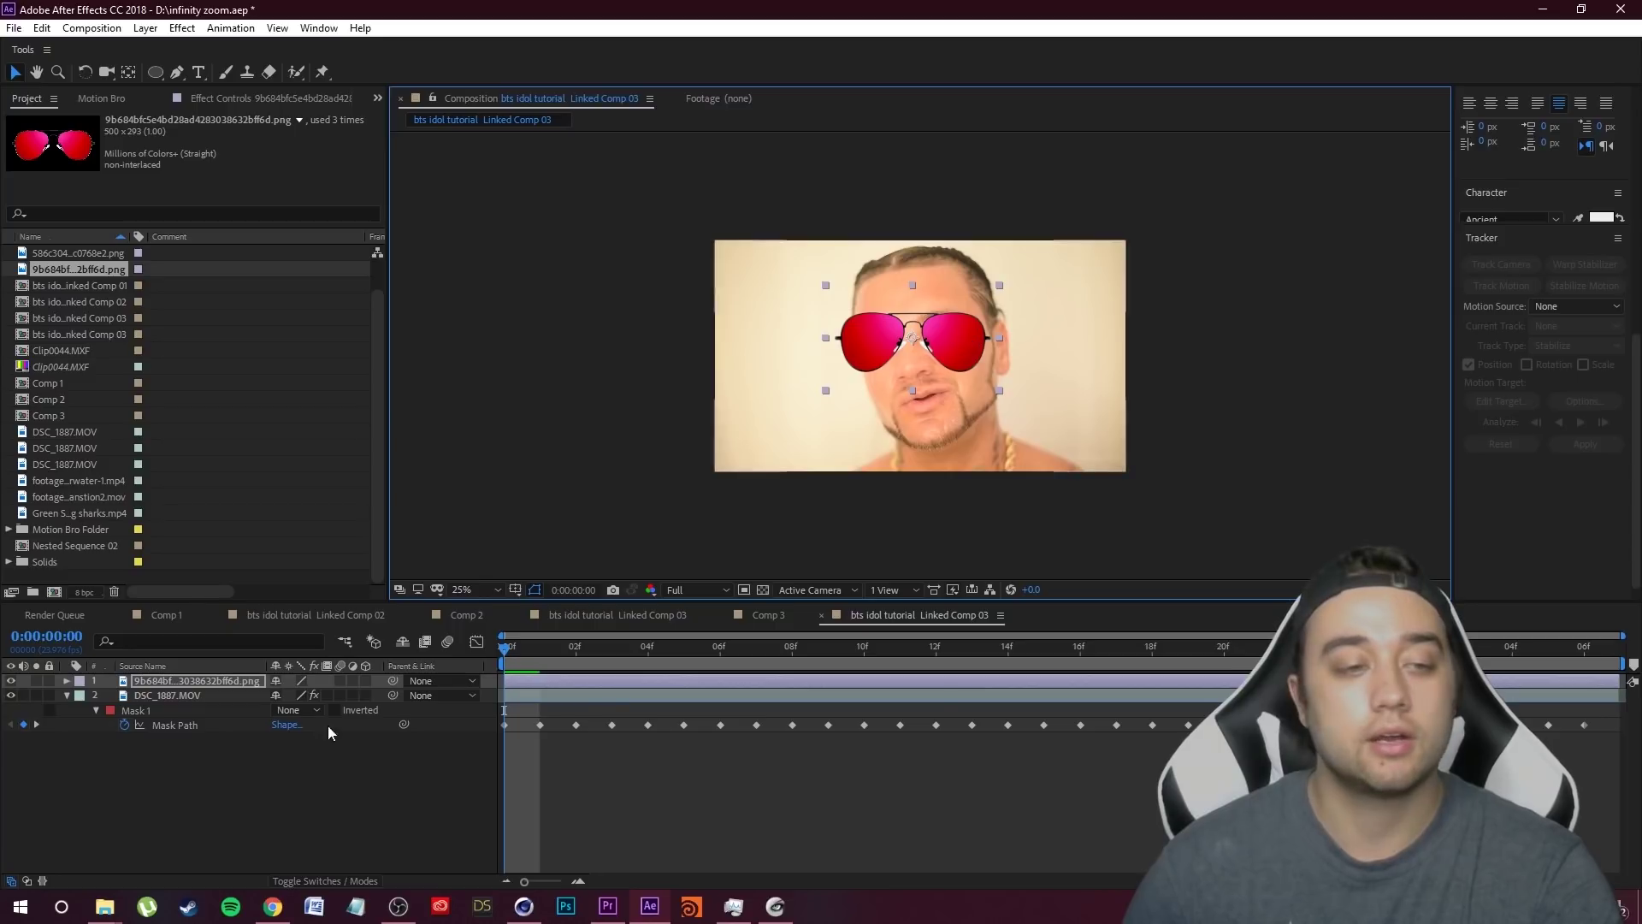
pyautogui.click(66, 680)
pyautogui.click(81, 695)
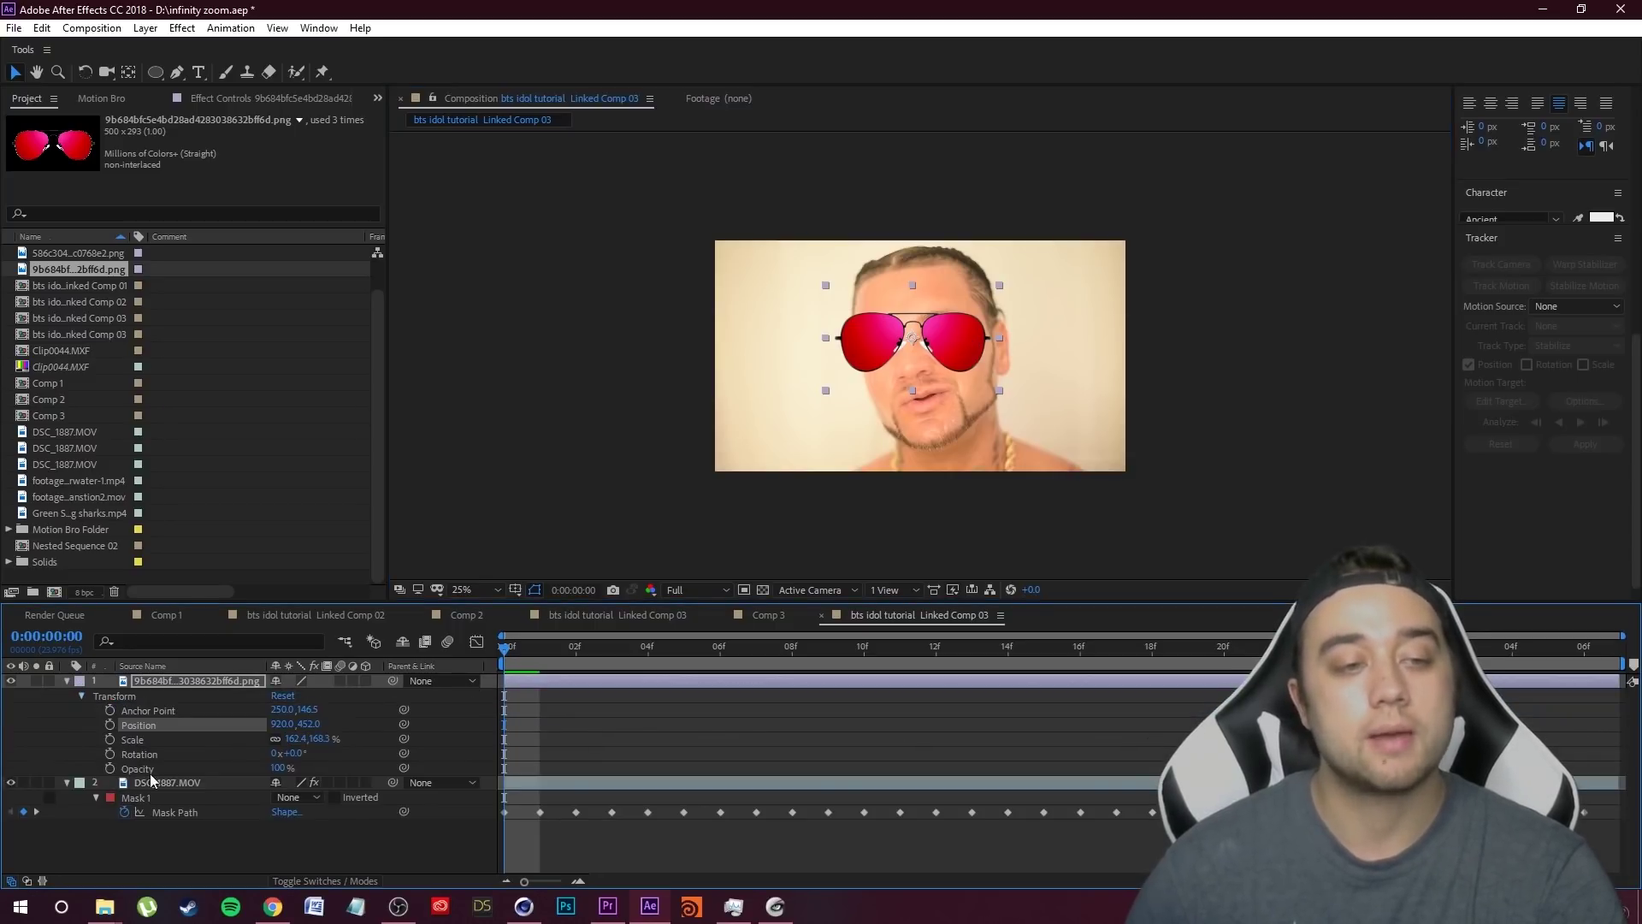
pyautogui.moveTo(285, 754); pyautogui.dragTo(252, 754)
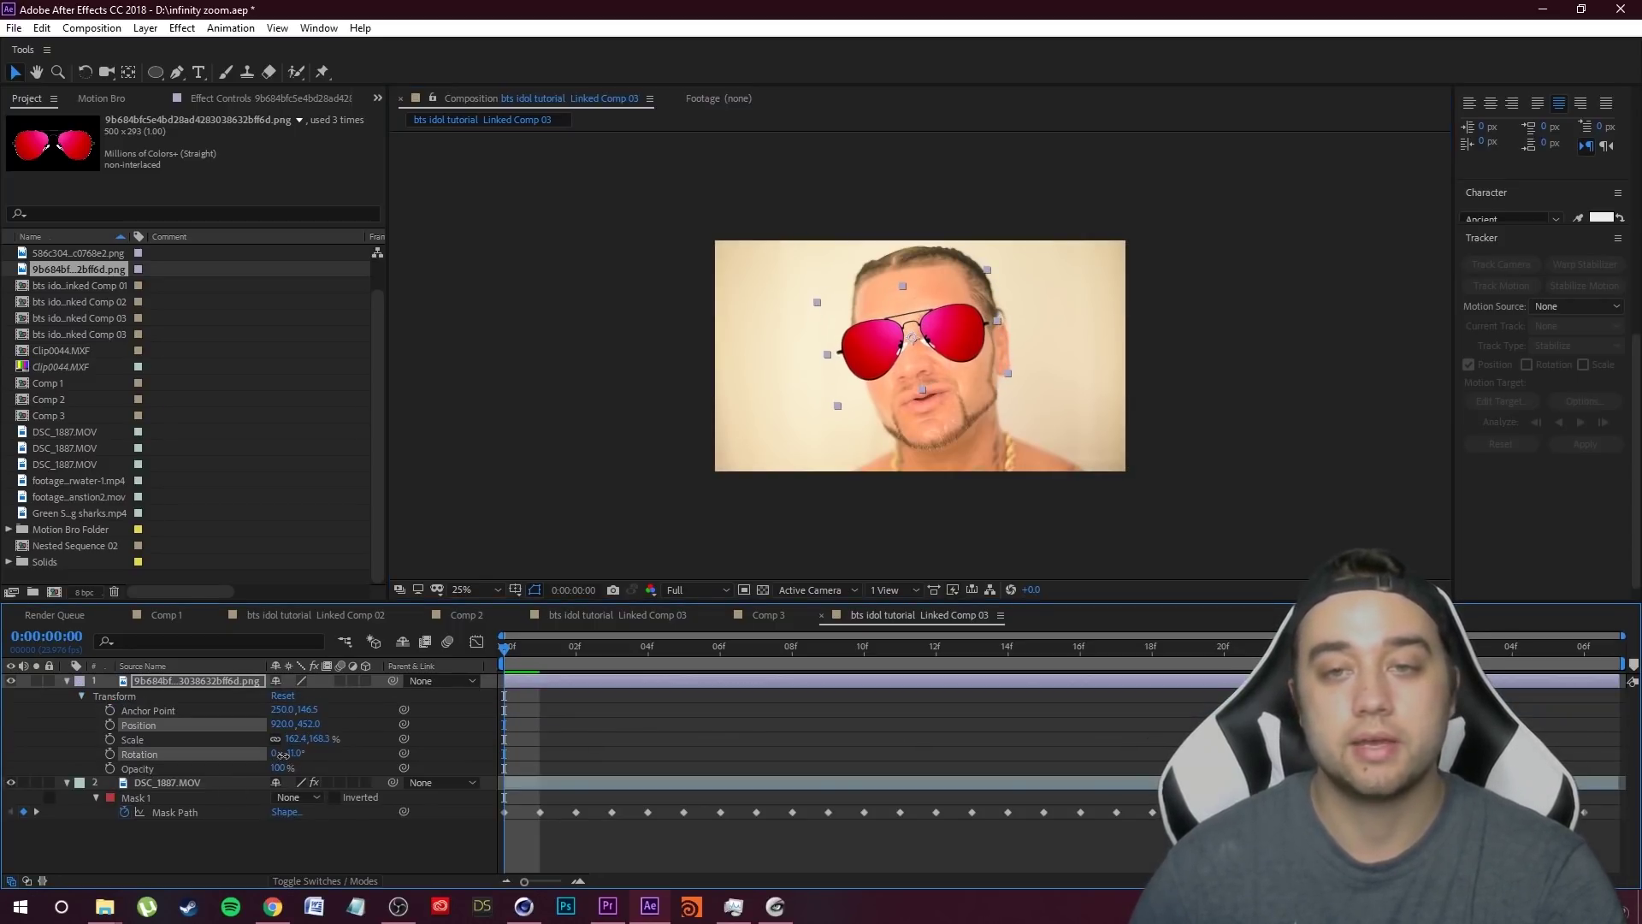
pyautogui.moveTo(993, 364); pyautogui.dragTo(954, 358)
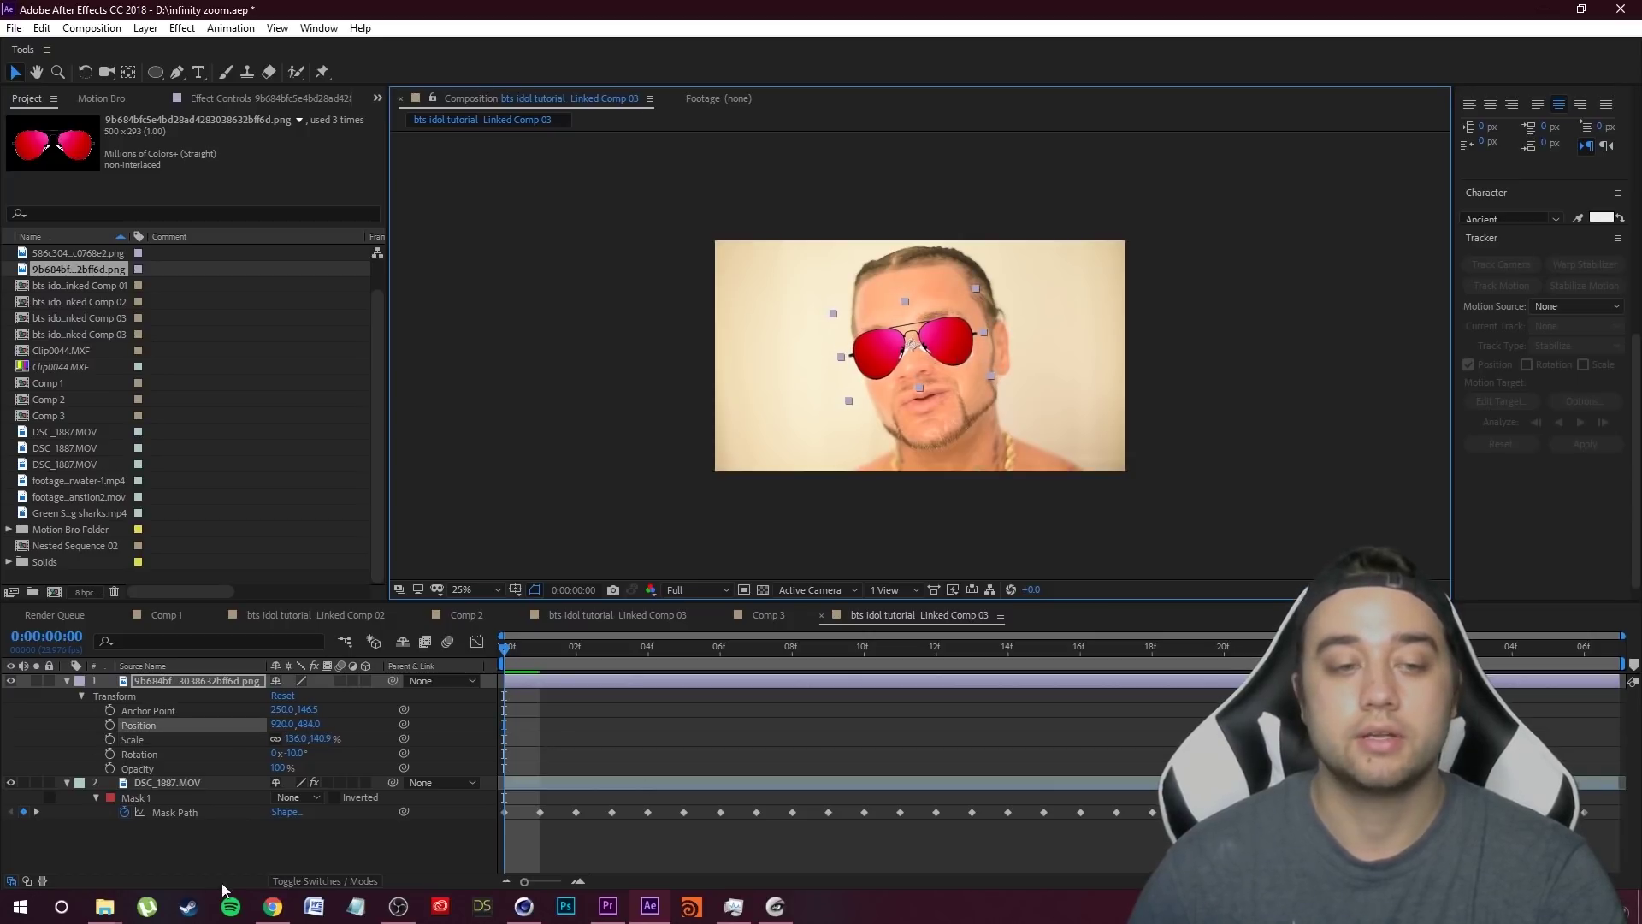
# - Preview the composition to compare the static sunglasses with the moving face
pyautogui.click(785, 578)
pyautogui.press('space')
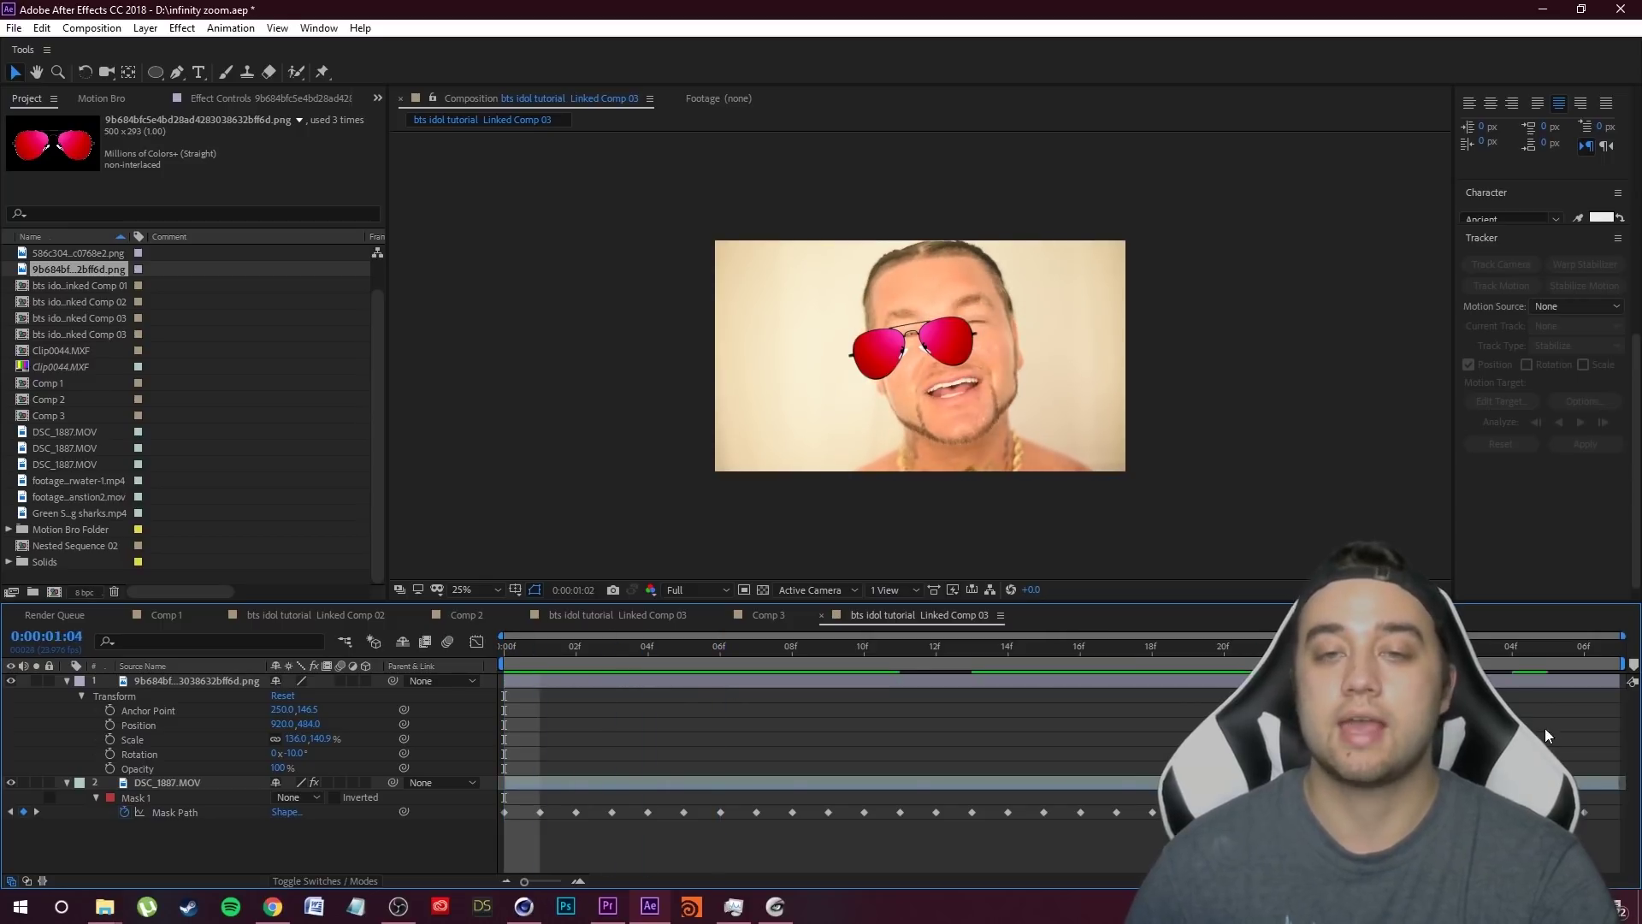
pyautogui.press('space')
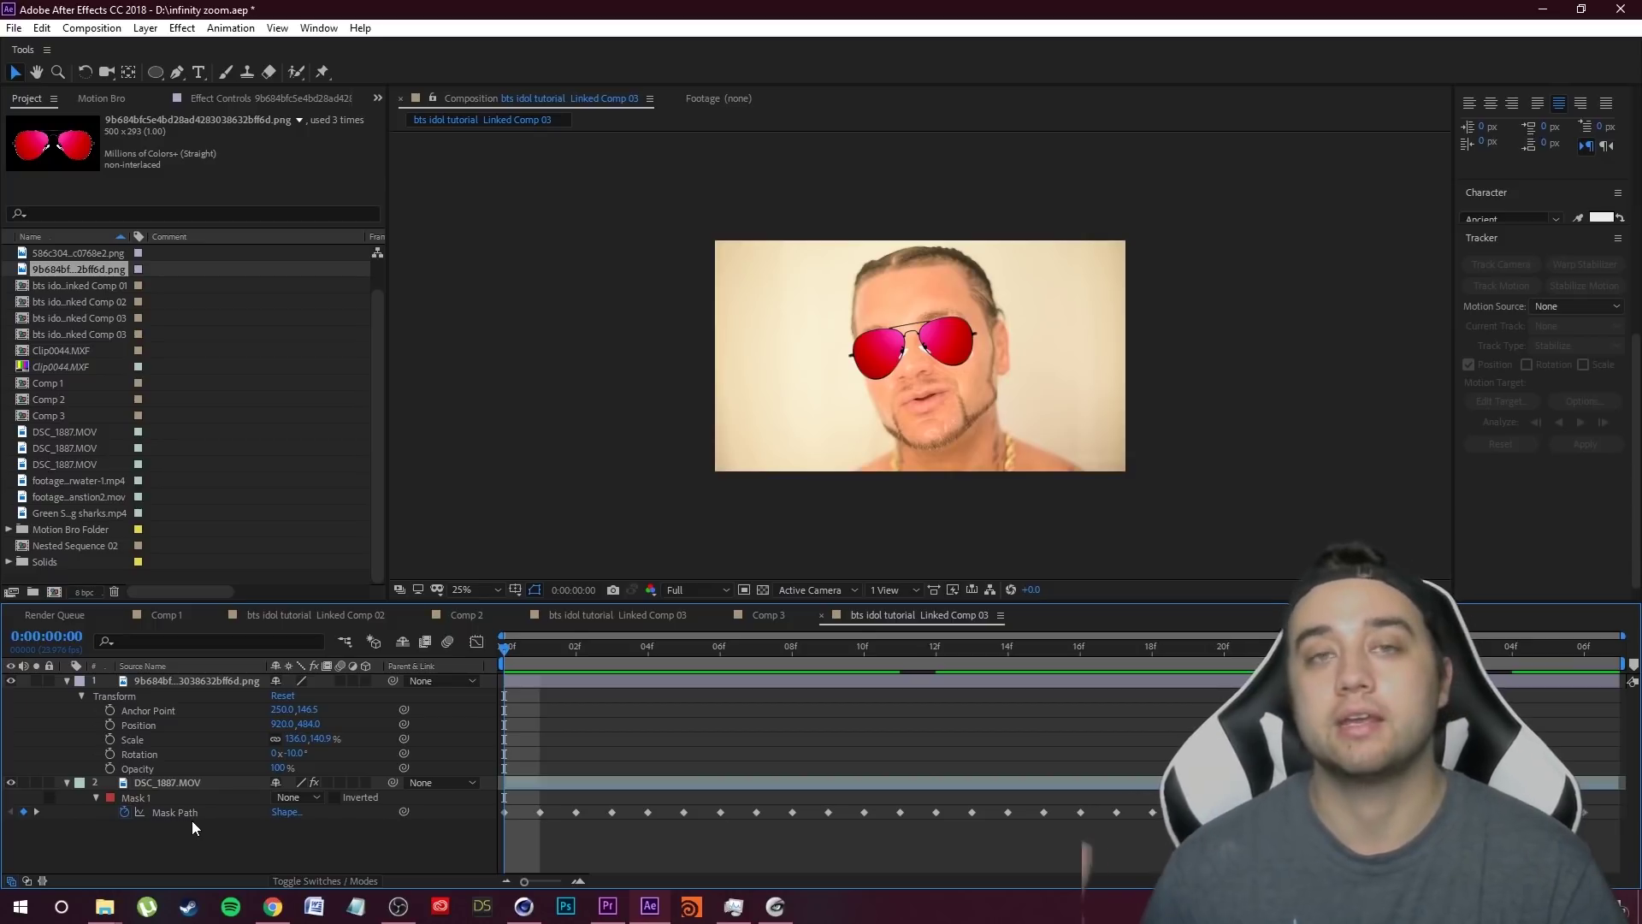
# - Add a null object to the composition and rename it "tracking info face"
pyautogui.click(186, 680)
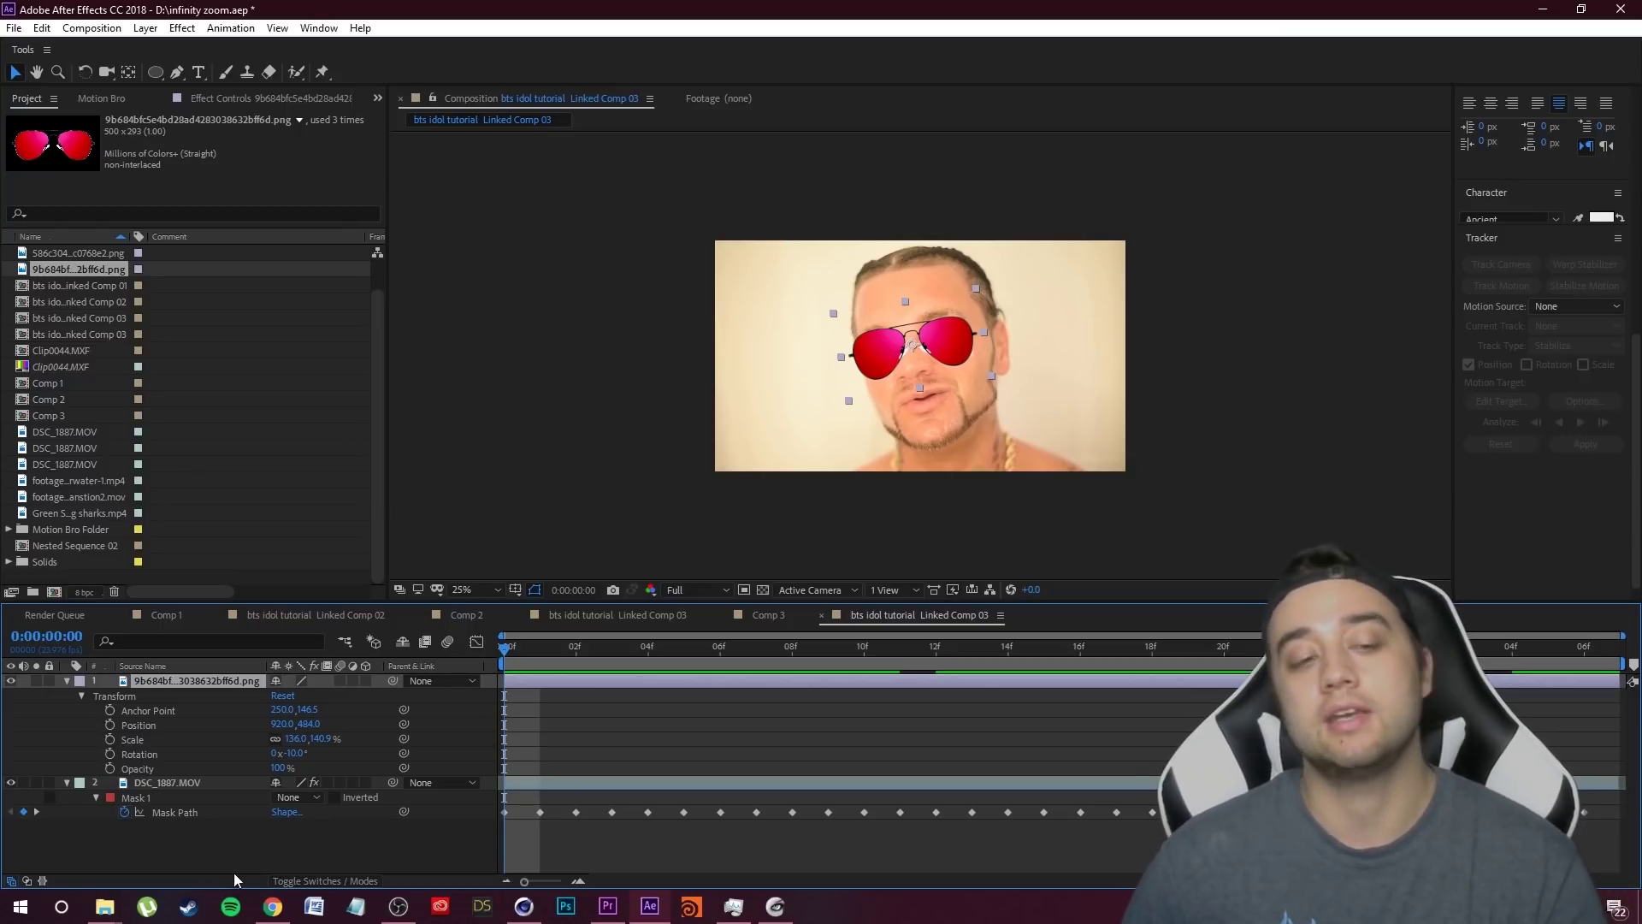
pyautogui.rightClick(214, 853)
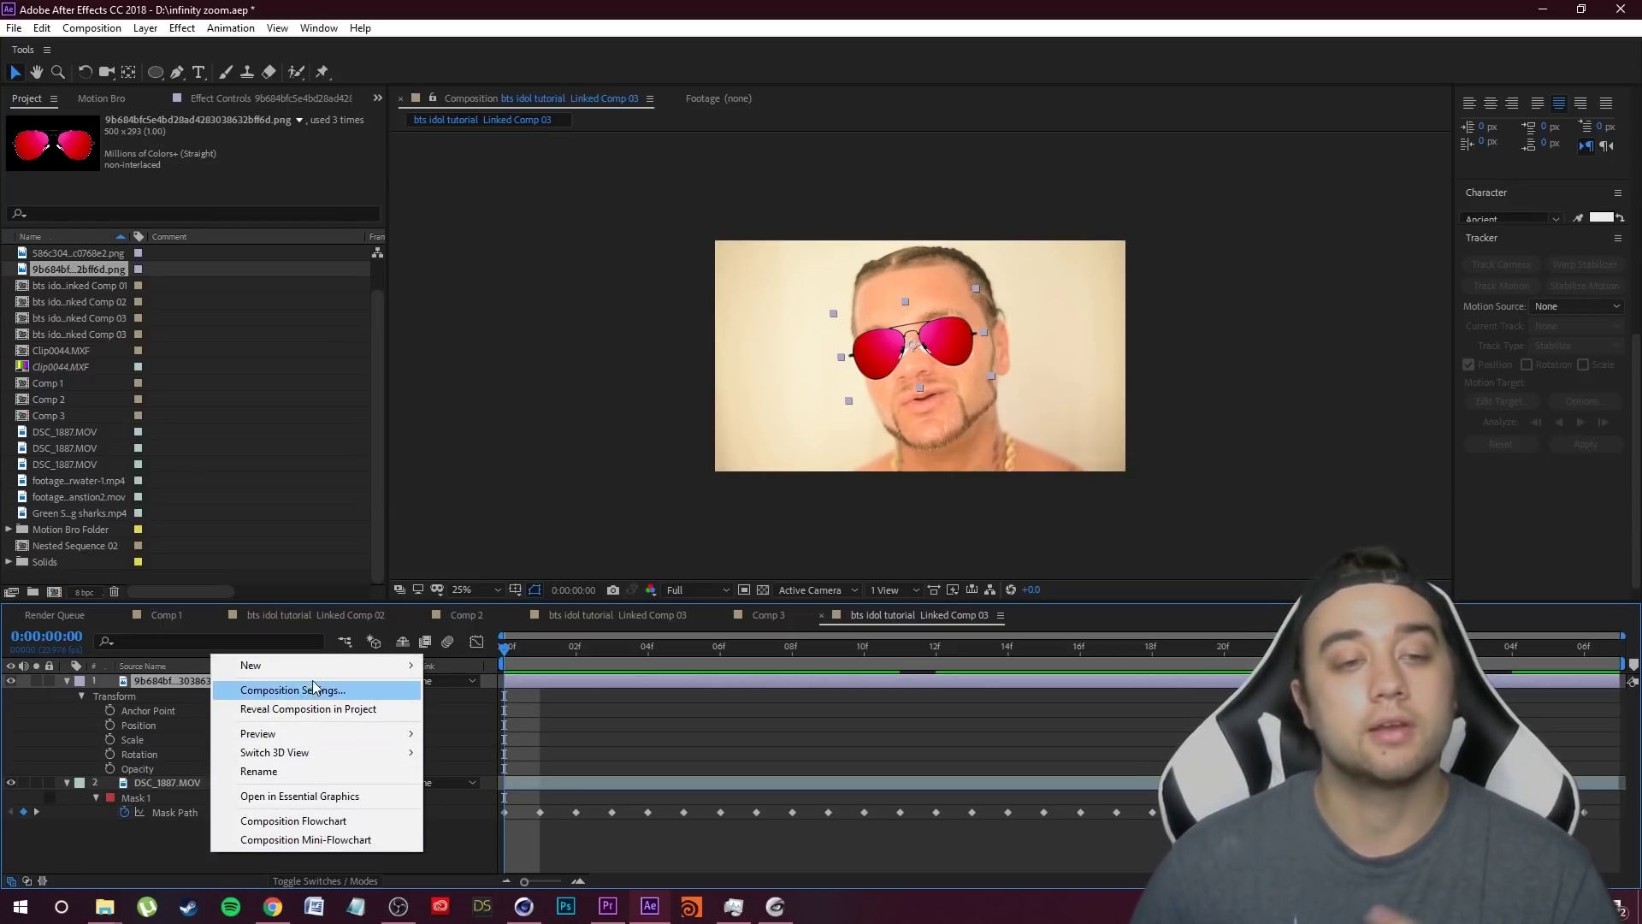
pyautogui.moveTo(360, 666)
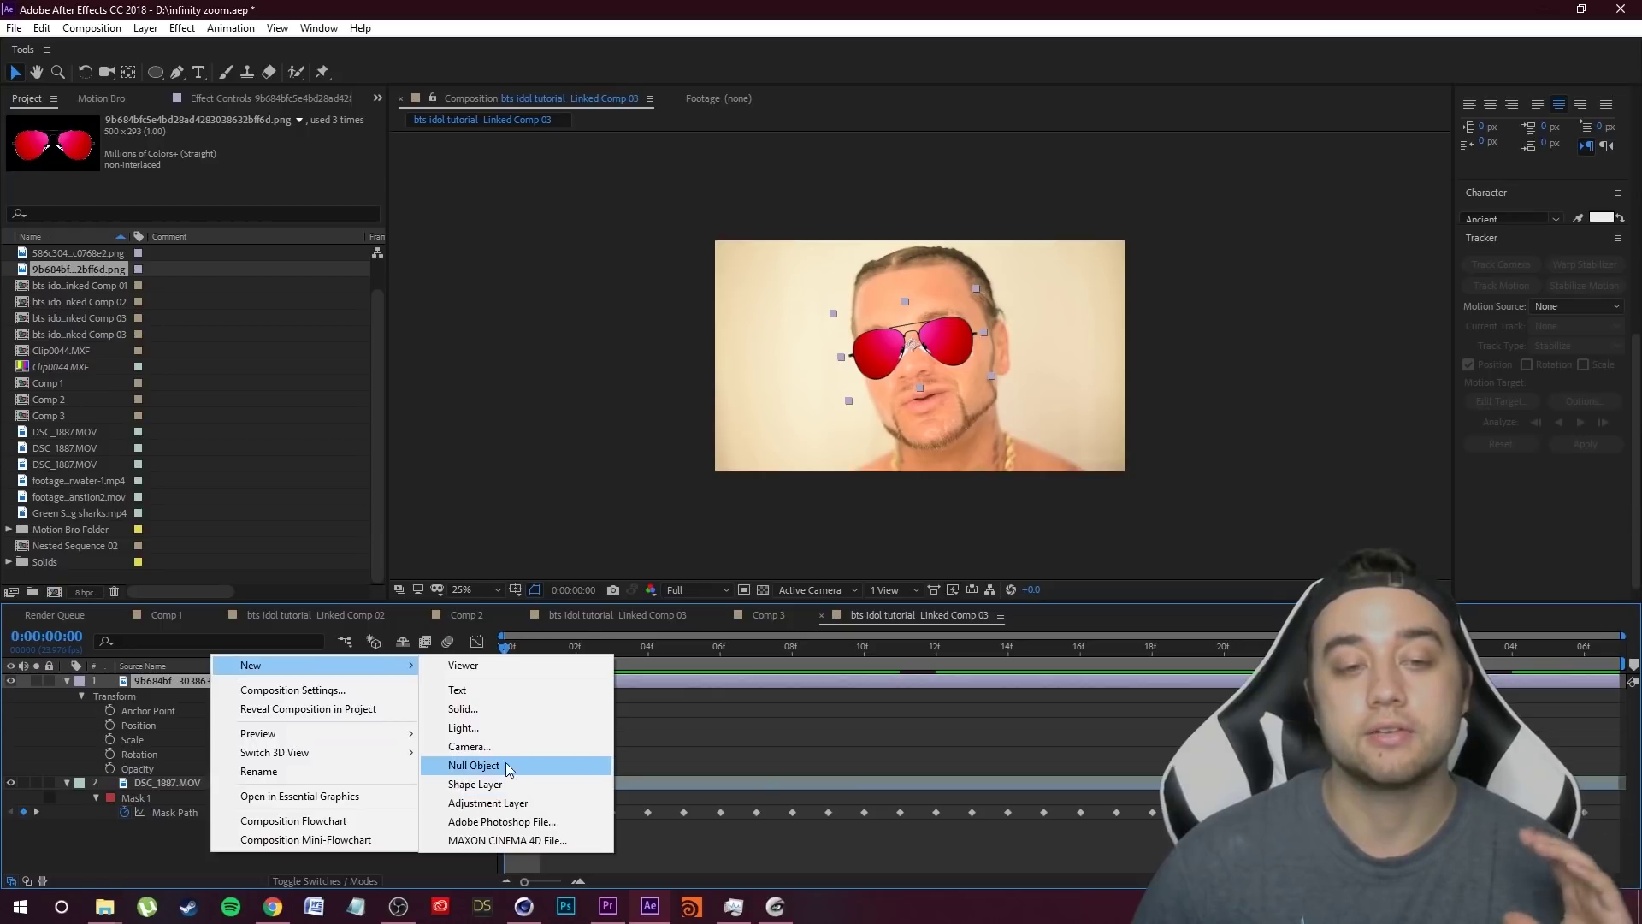
pyautogui.click(473, 765)
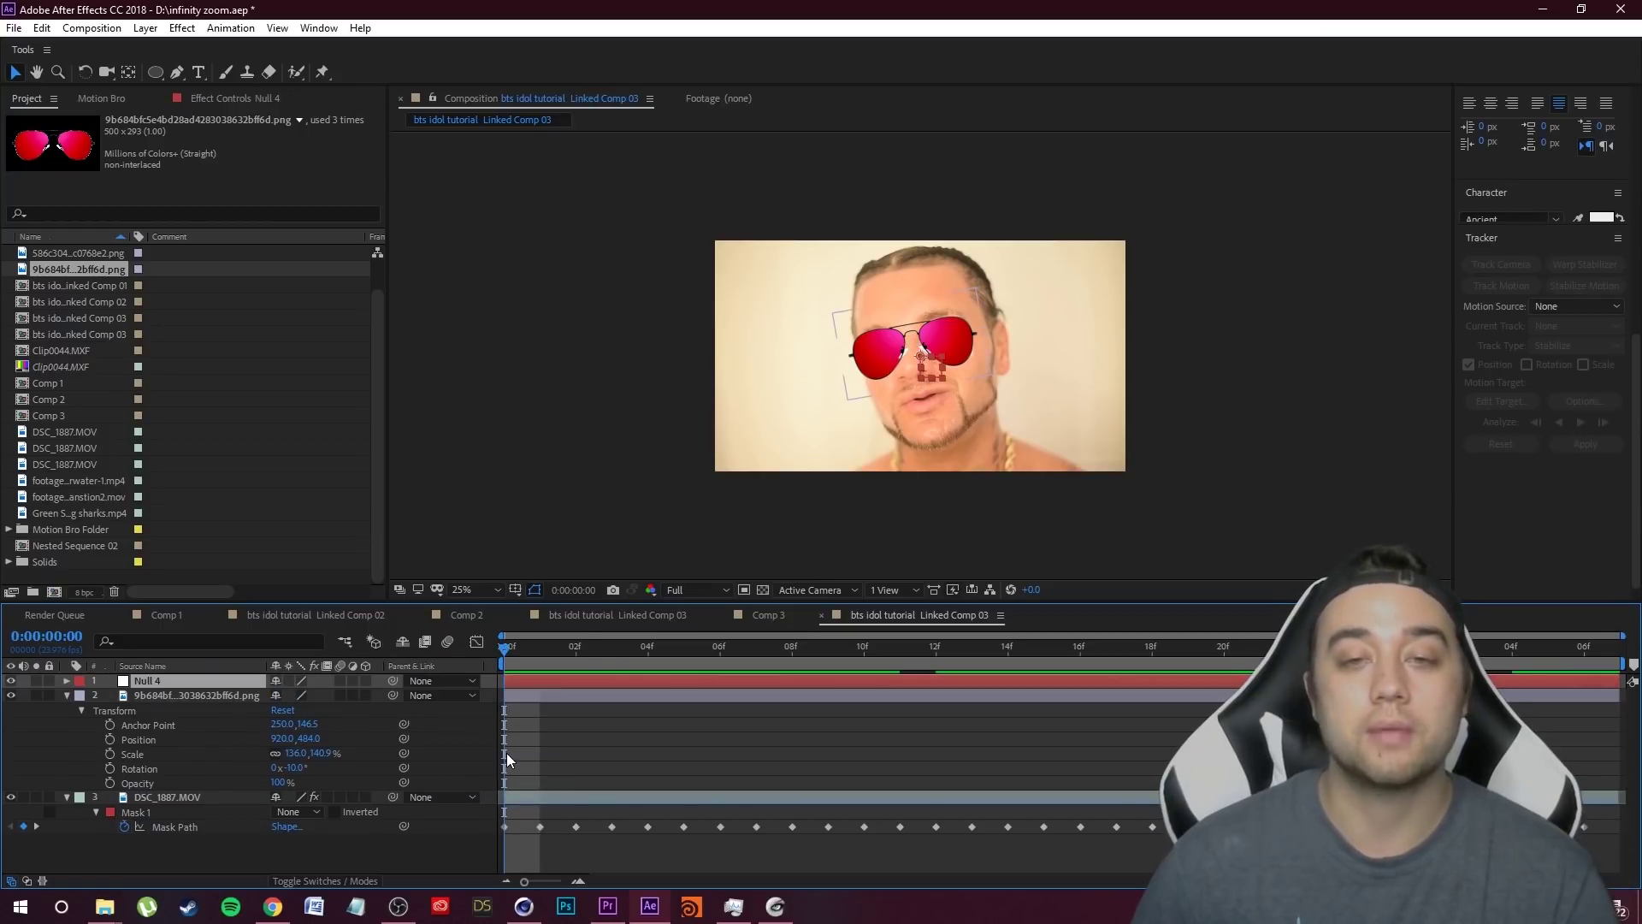
pyautogui.rightClick(163, 679)
pyautogui.click(265, 667)
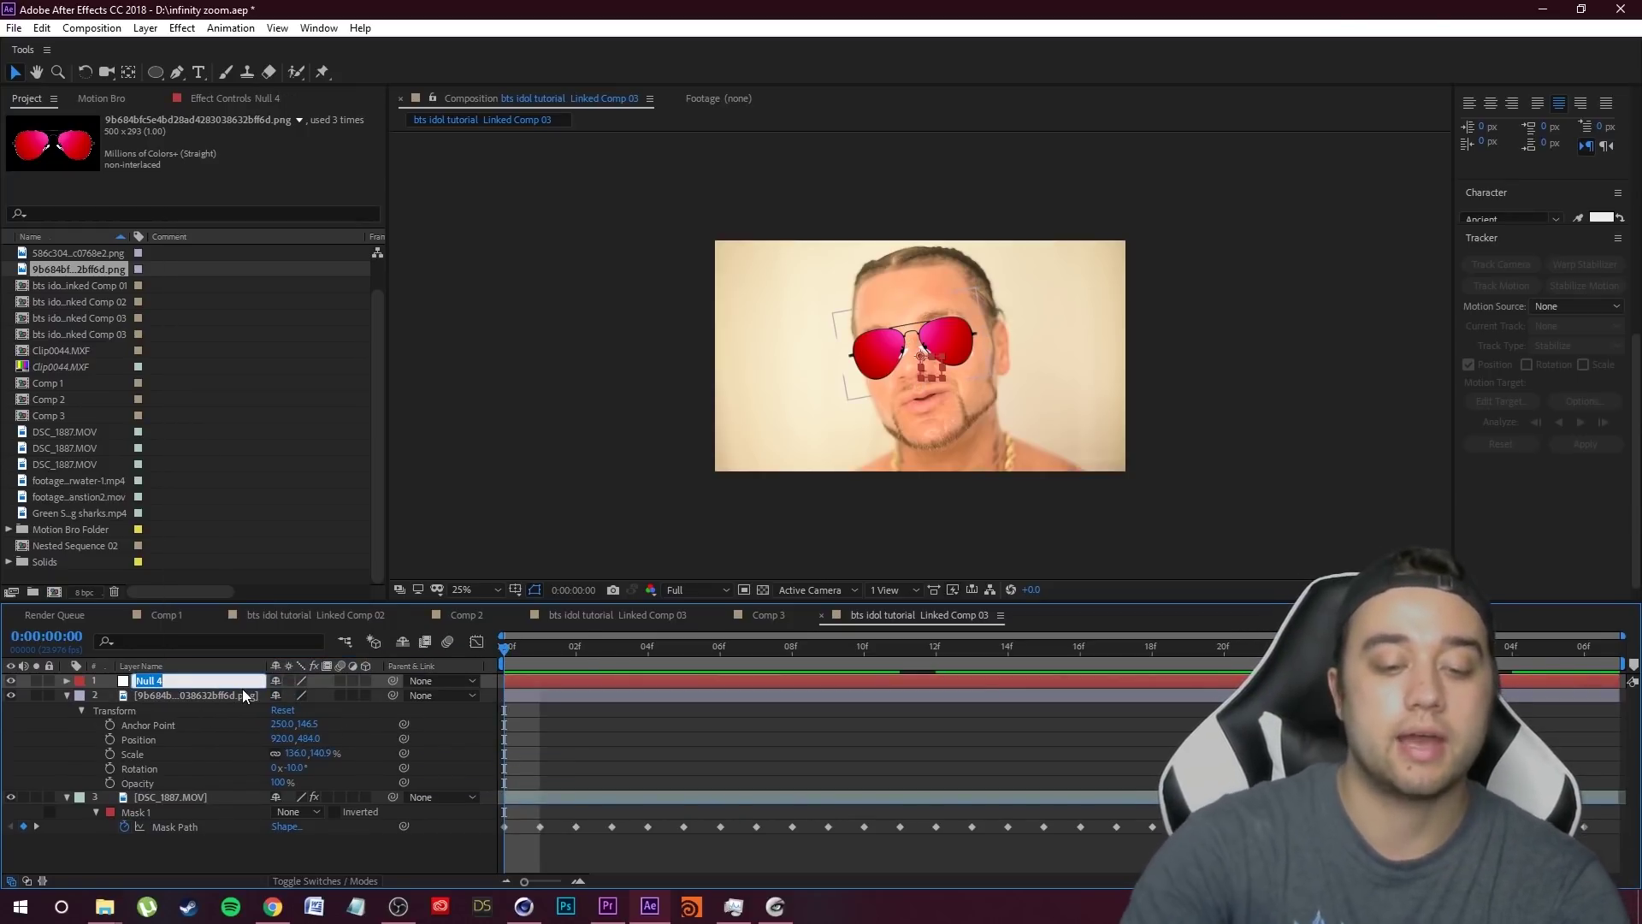
pyautogui.write('tracking info face')
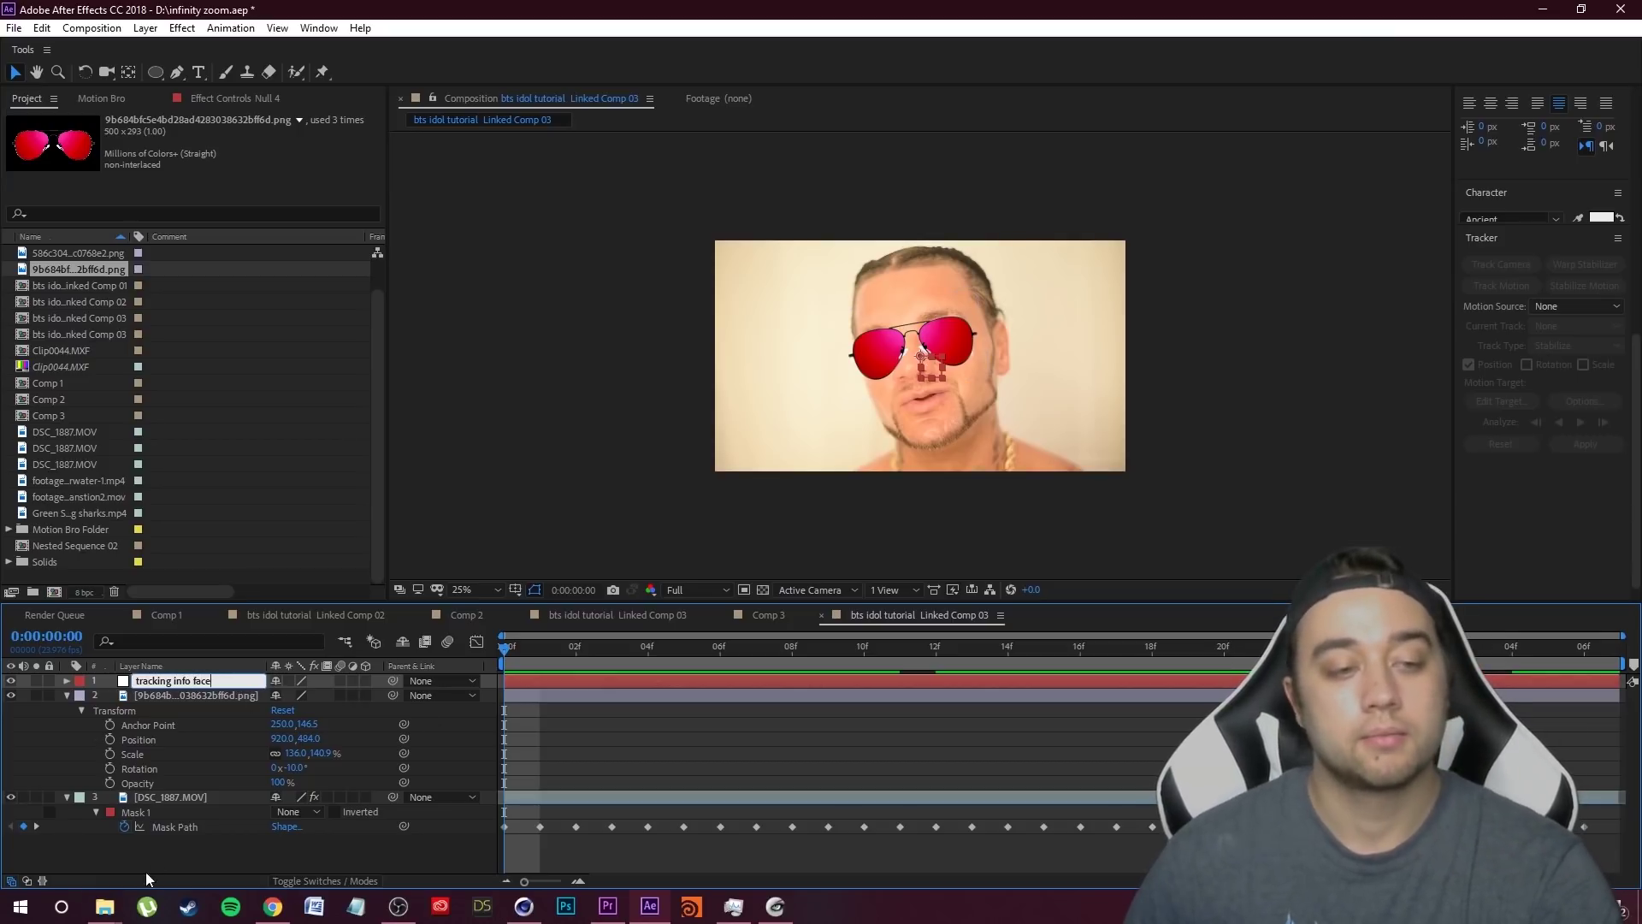
pyautogui.press('Return')
# - Collapse the other layers and enable an expression on the Position property of the tracking info face null
pyautogui.click(67, 694)
pyautogui.click(66, 709)
pyautogui.click(66, 680)
pyautogui.click(164, 683)
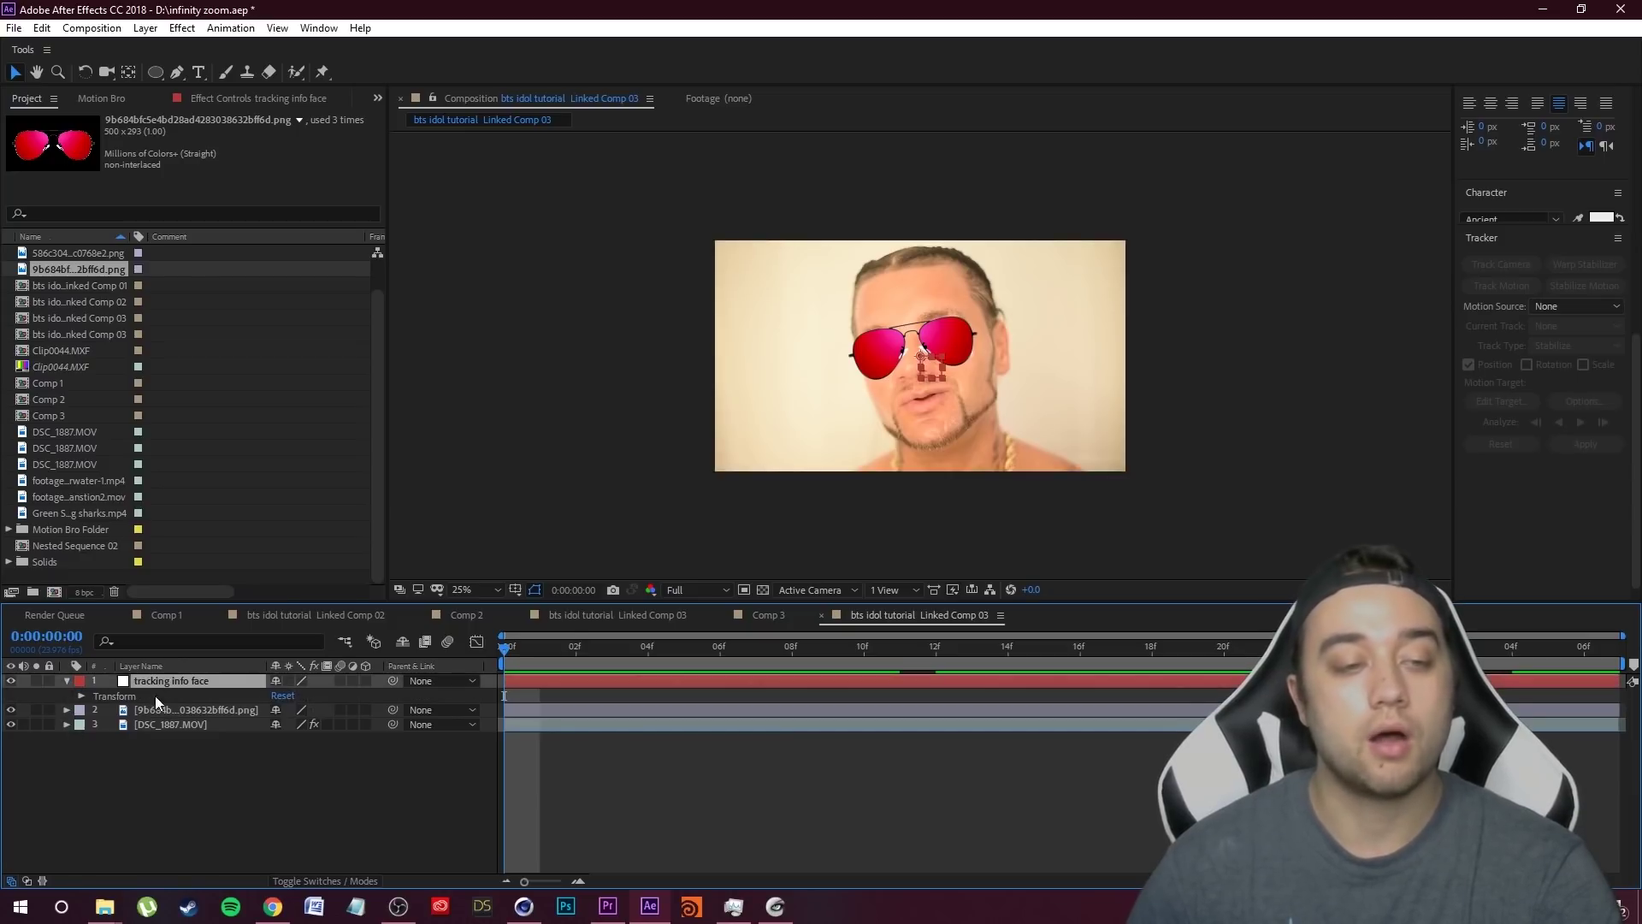
pyautogui.click(83, 695)
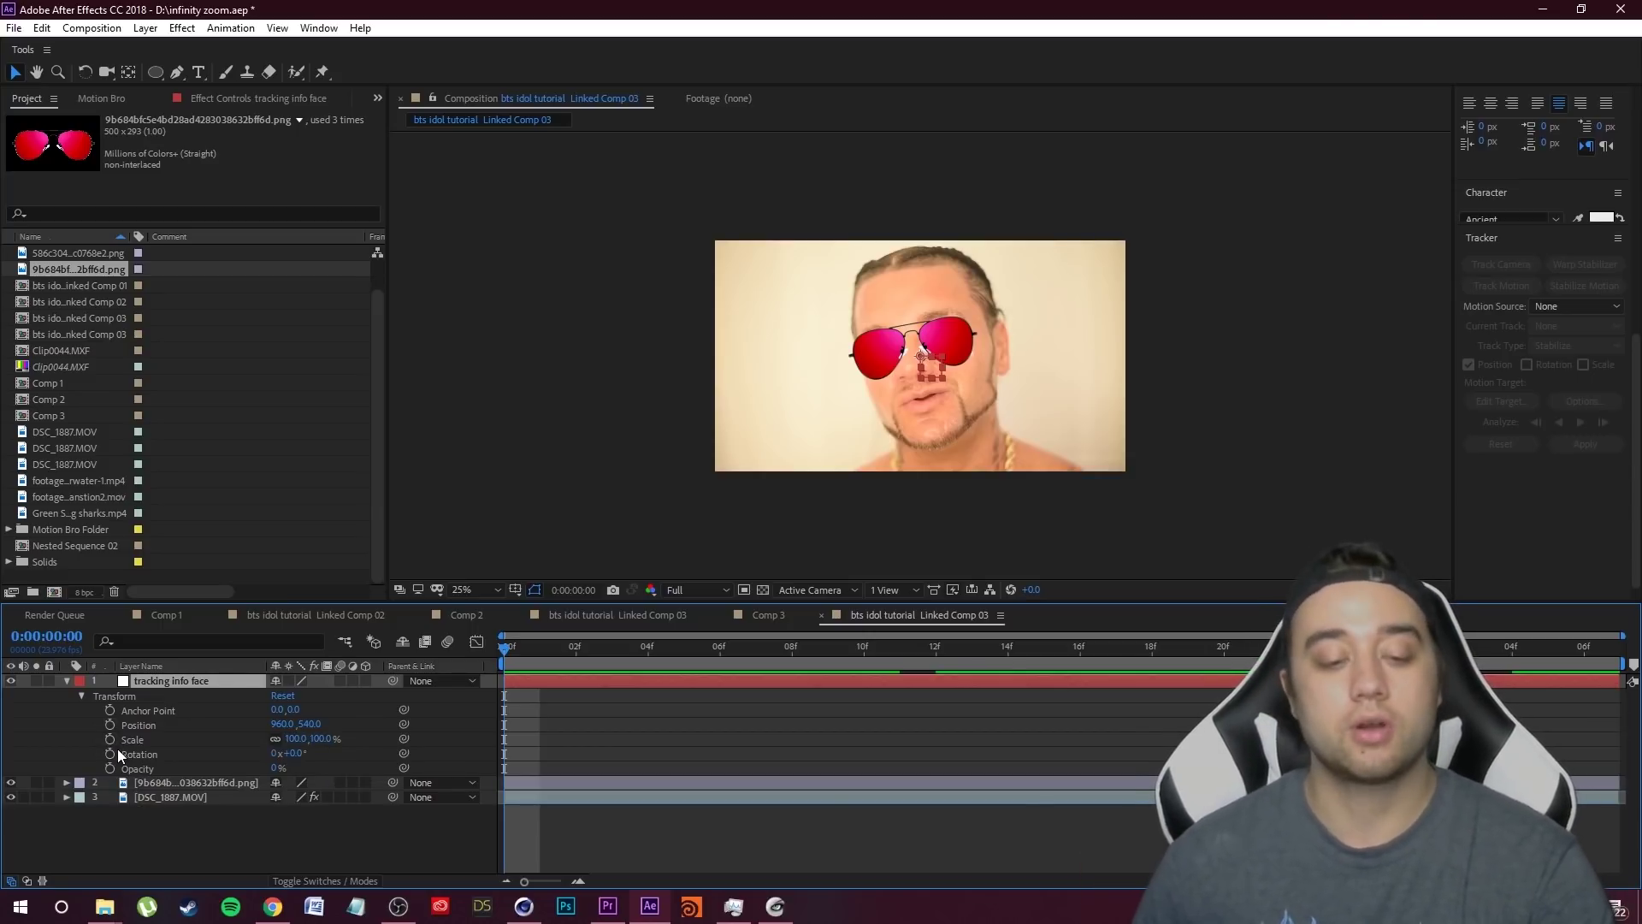
pyautogui.keyDown('alt'); pyautogui.click(110, 724); pyautogui.keyUp('alt')
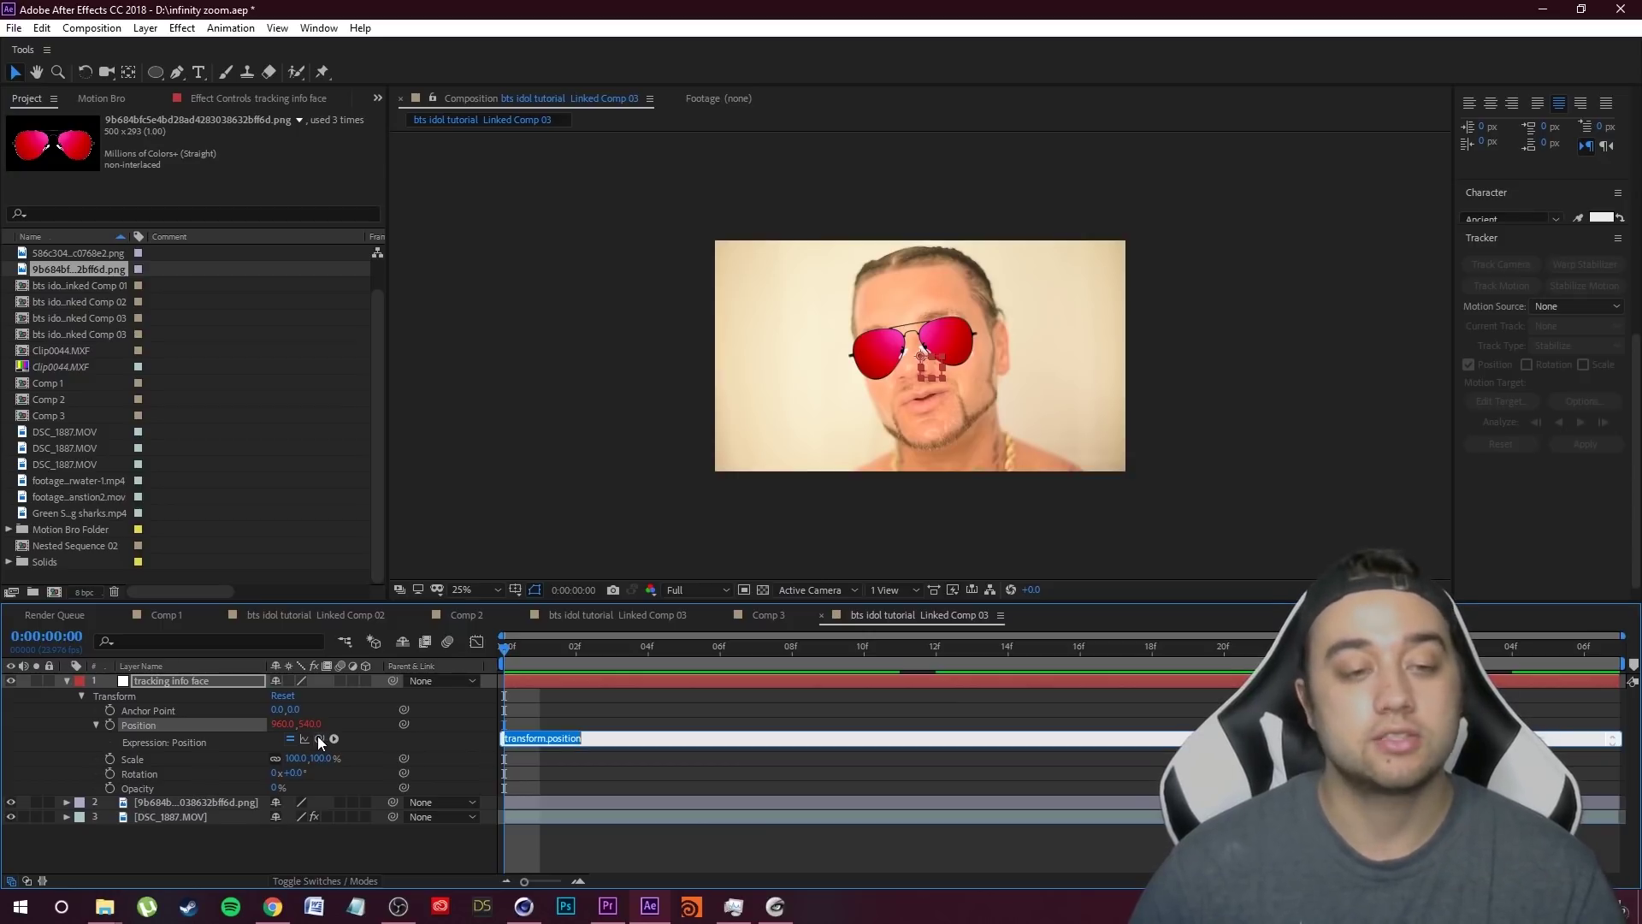
# - Expand the Face Track Points effect on DSC_1887.MOV and preview the tracked points on the face
pyautogui.click(136, 817)
pyautogui.click(66, 817)
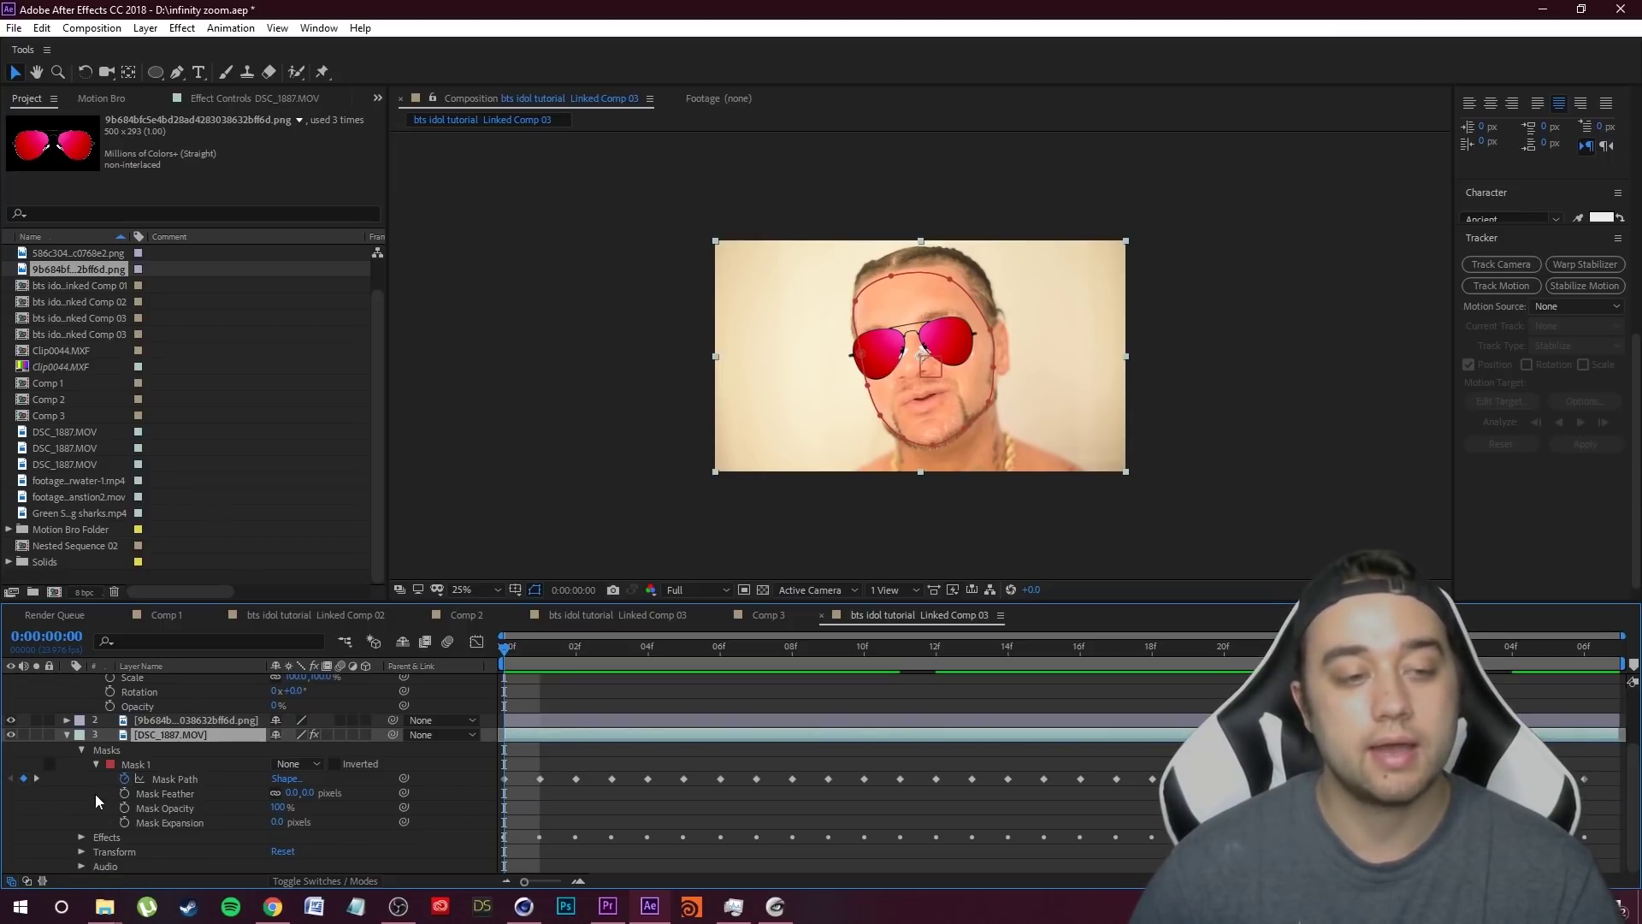
pyautogui.click(96, 764)
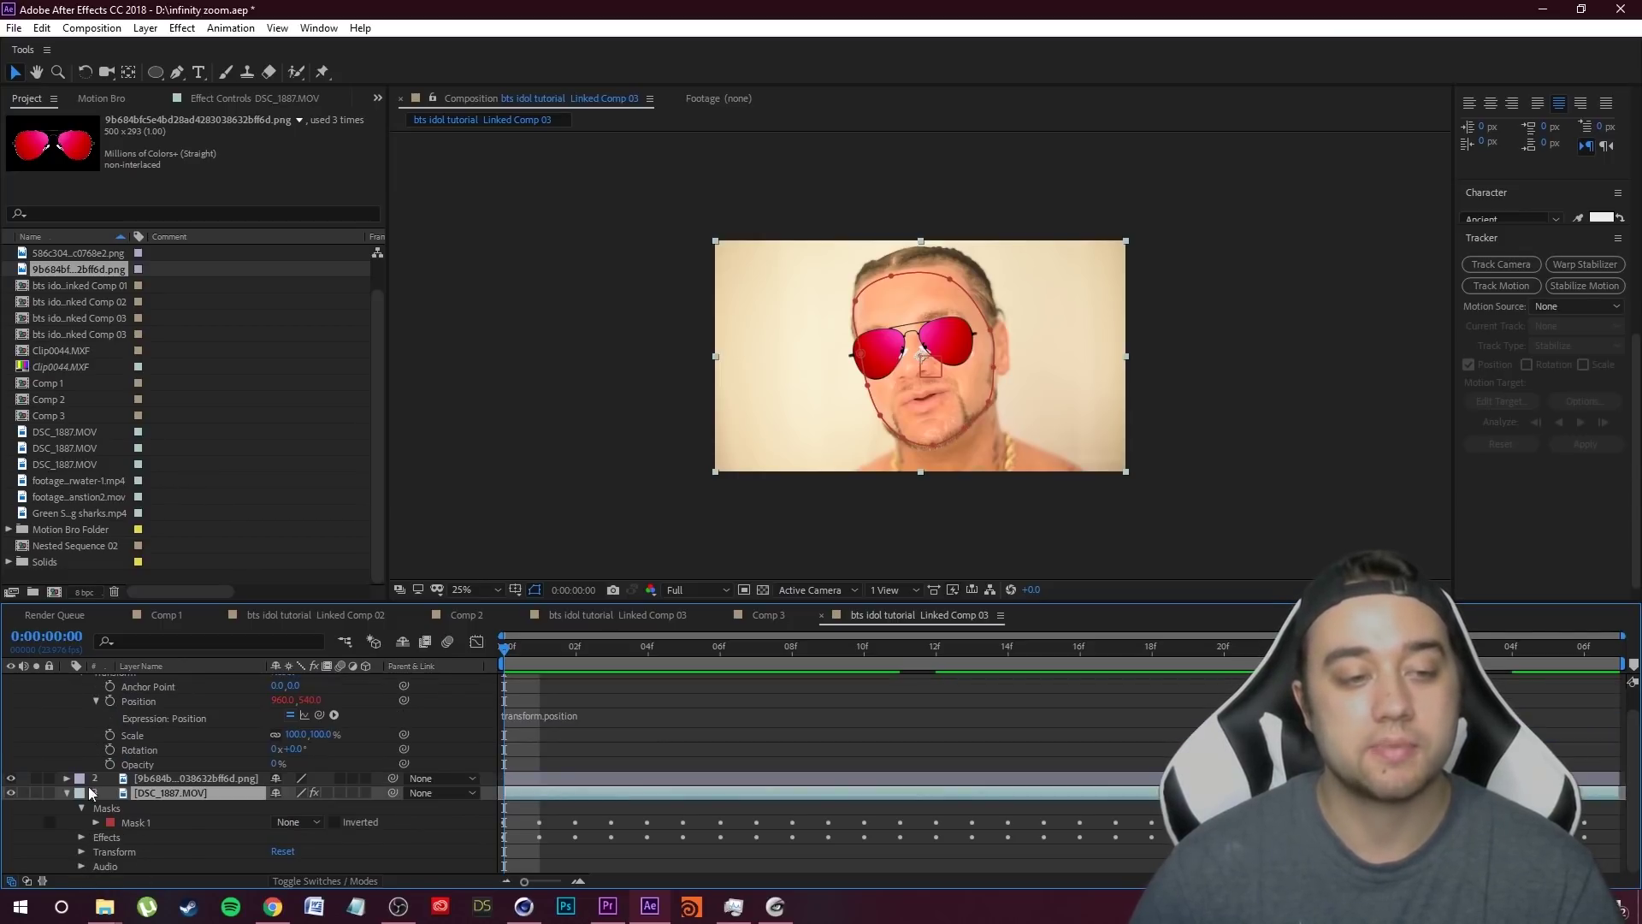
pyautogui.click(81, 837)
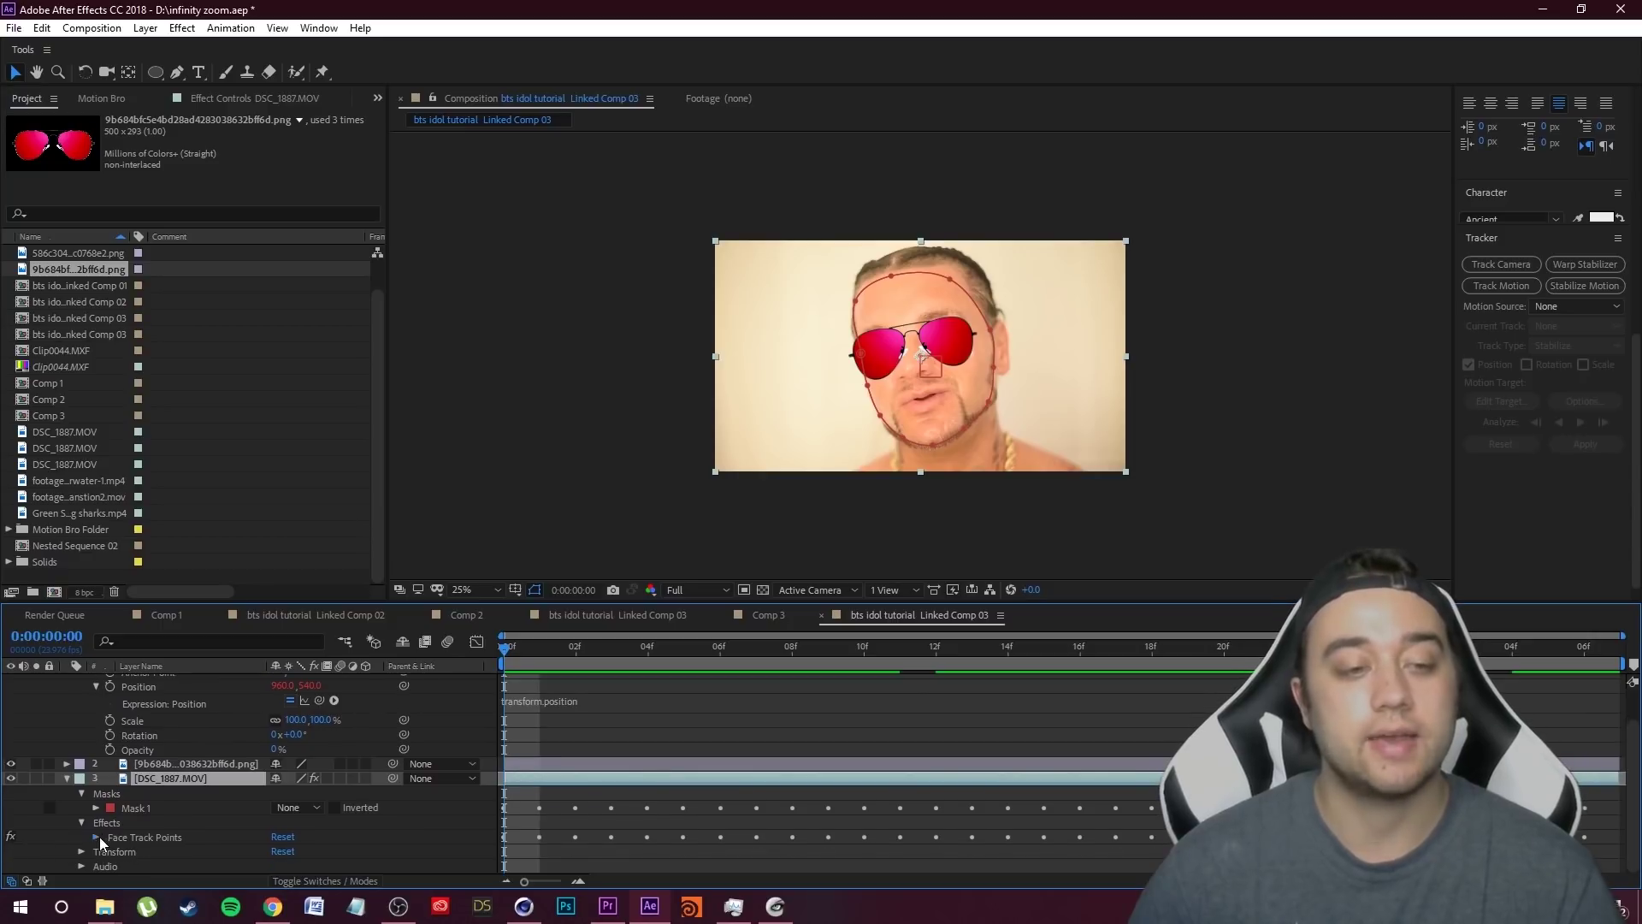
pyautogui.click(95, 836)
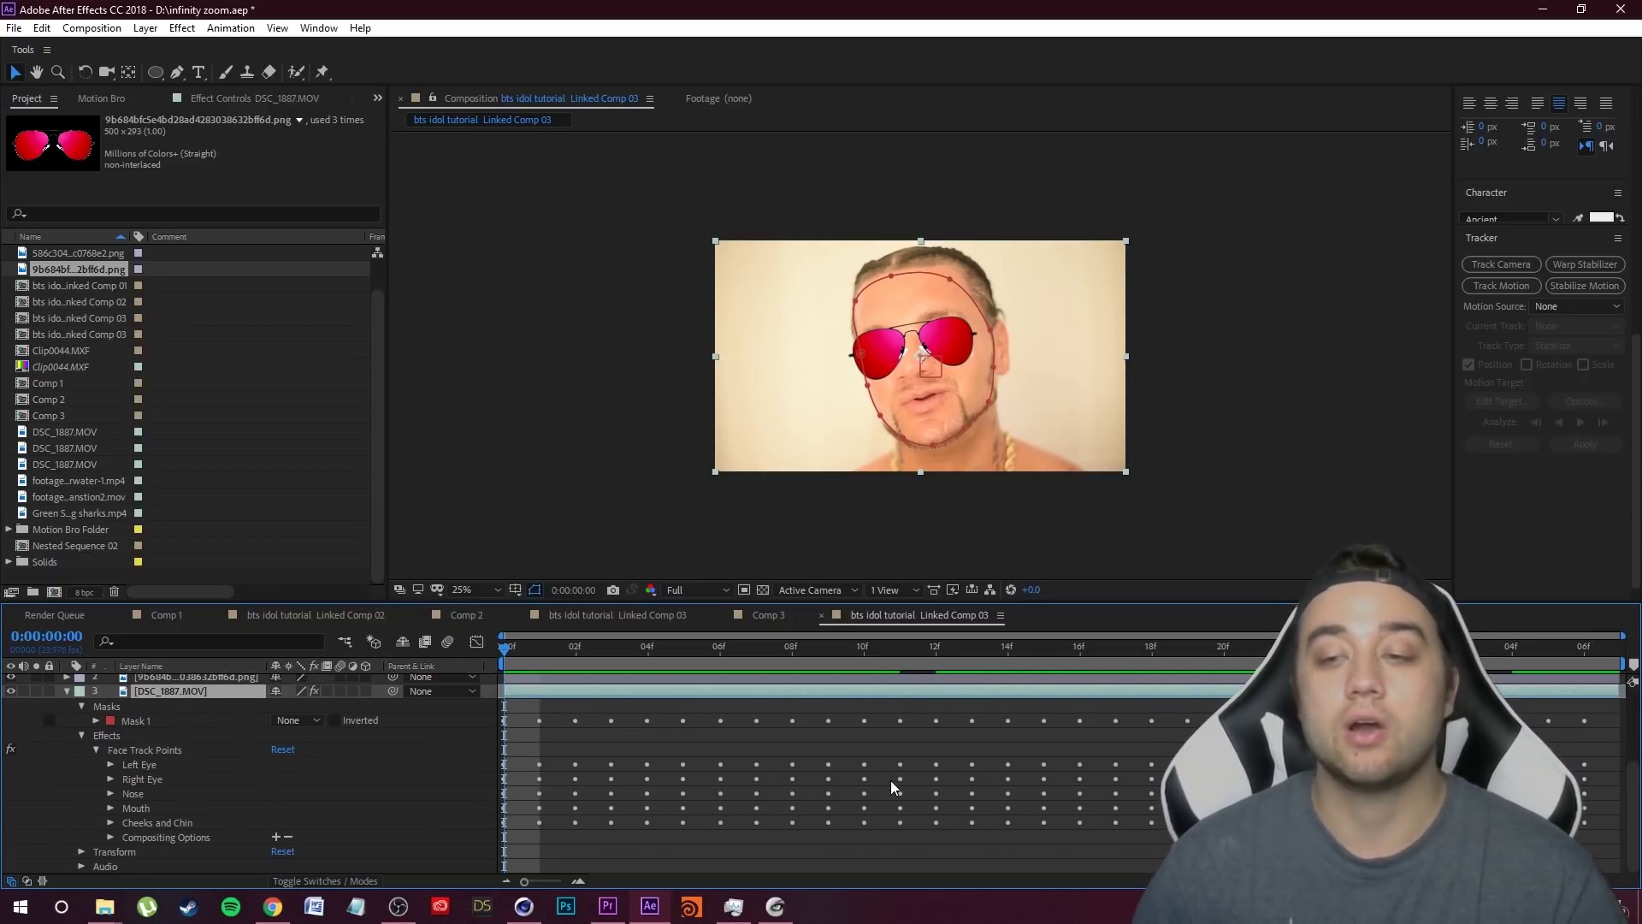
pyautogui.click(162, 750)
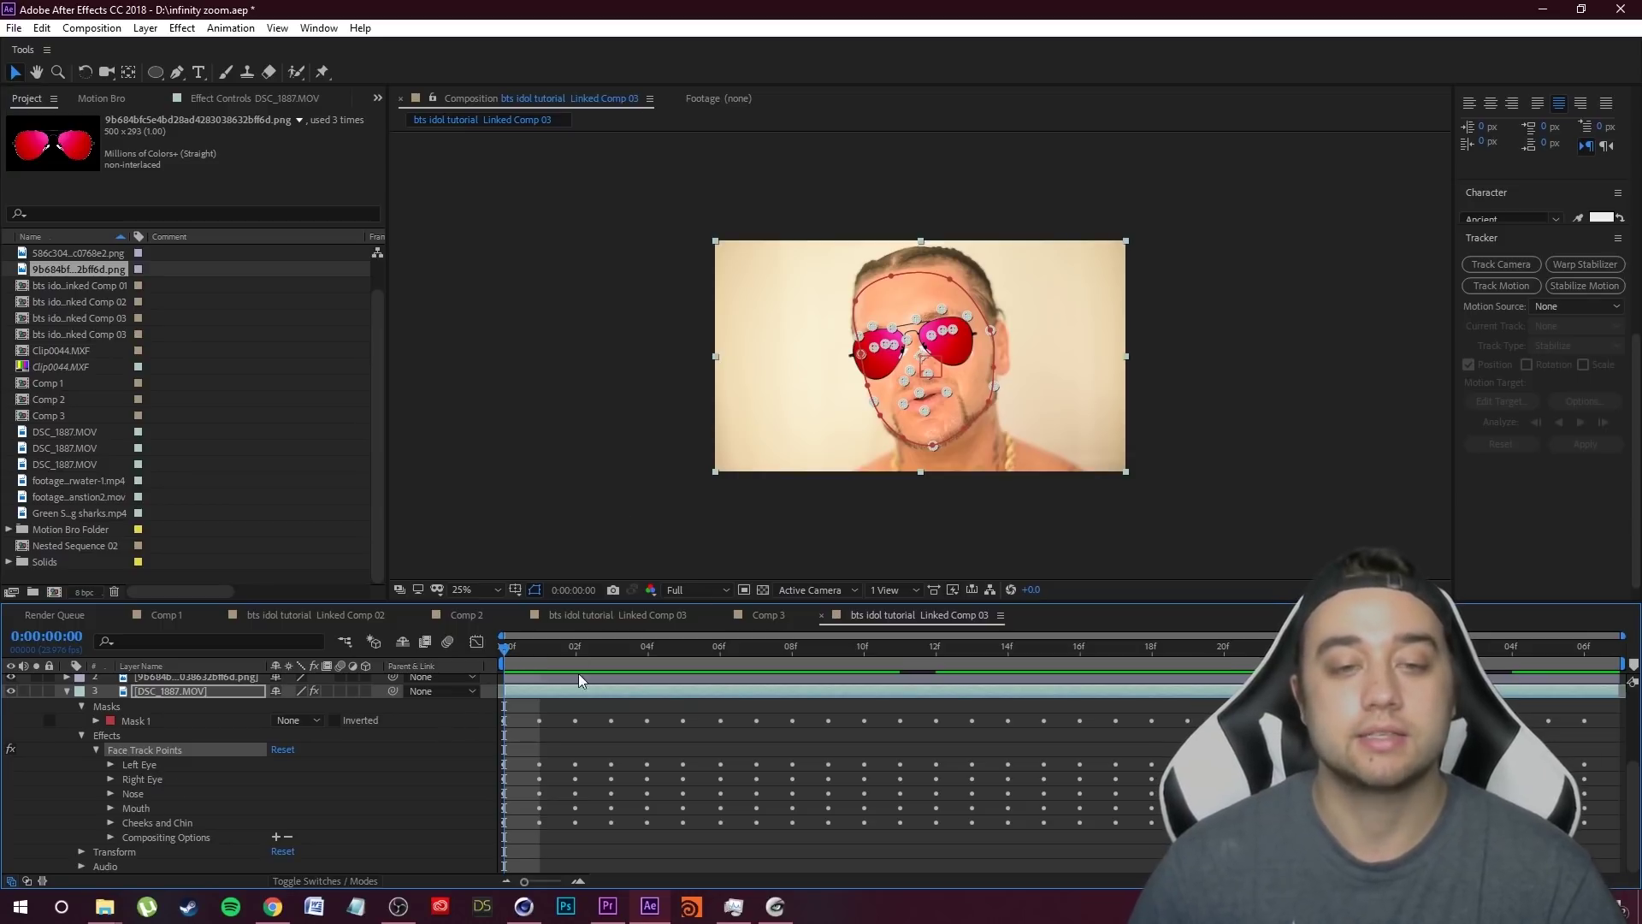
pyautogui.press('space')
pyautogui.press('space')
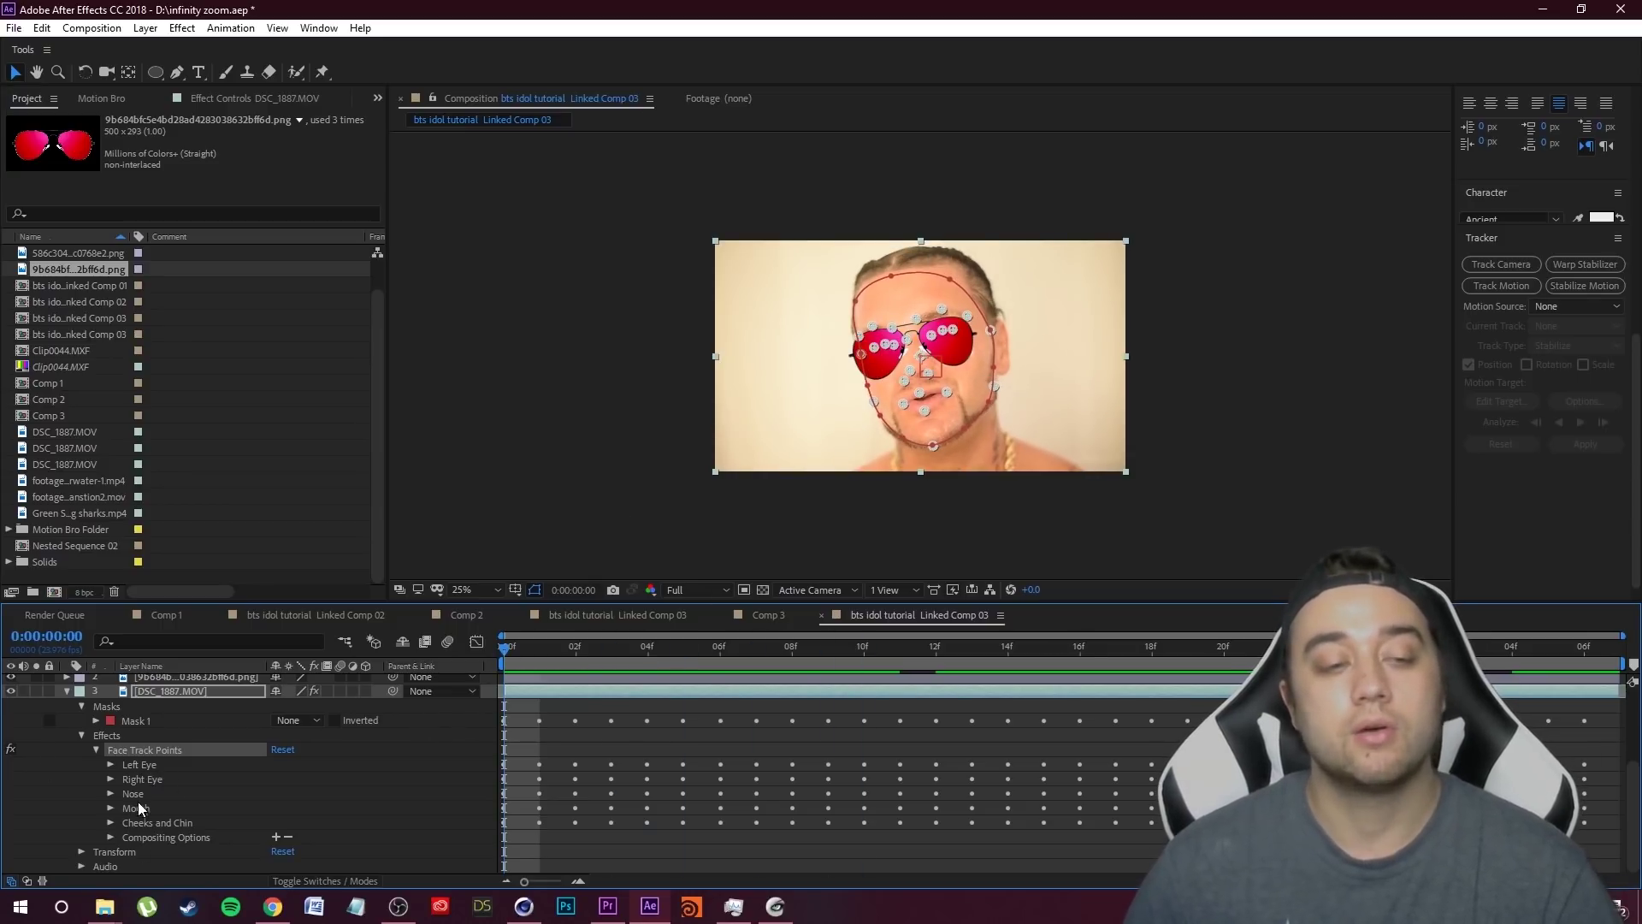
# - Link the null's Position expression to the Left Pupil point in the Face Track Points of DSC_1887.MOV
pyautogui.click(111, 764)
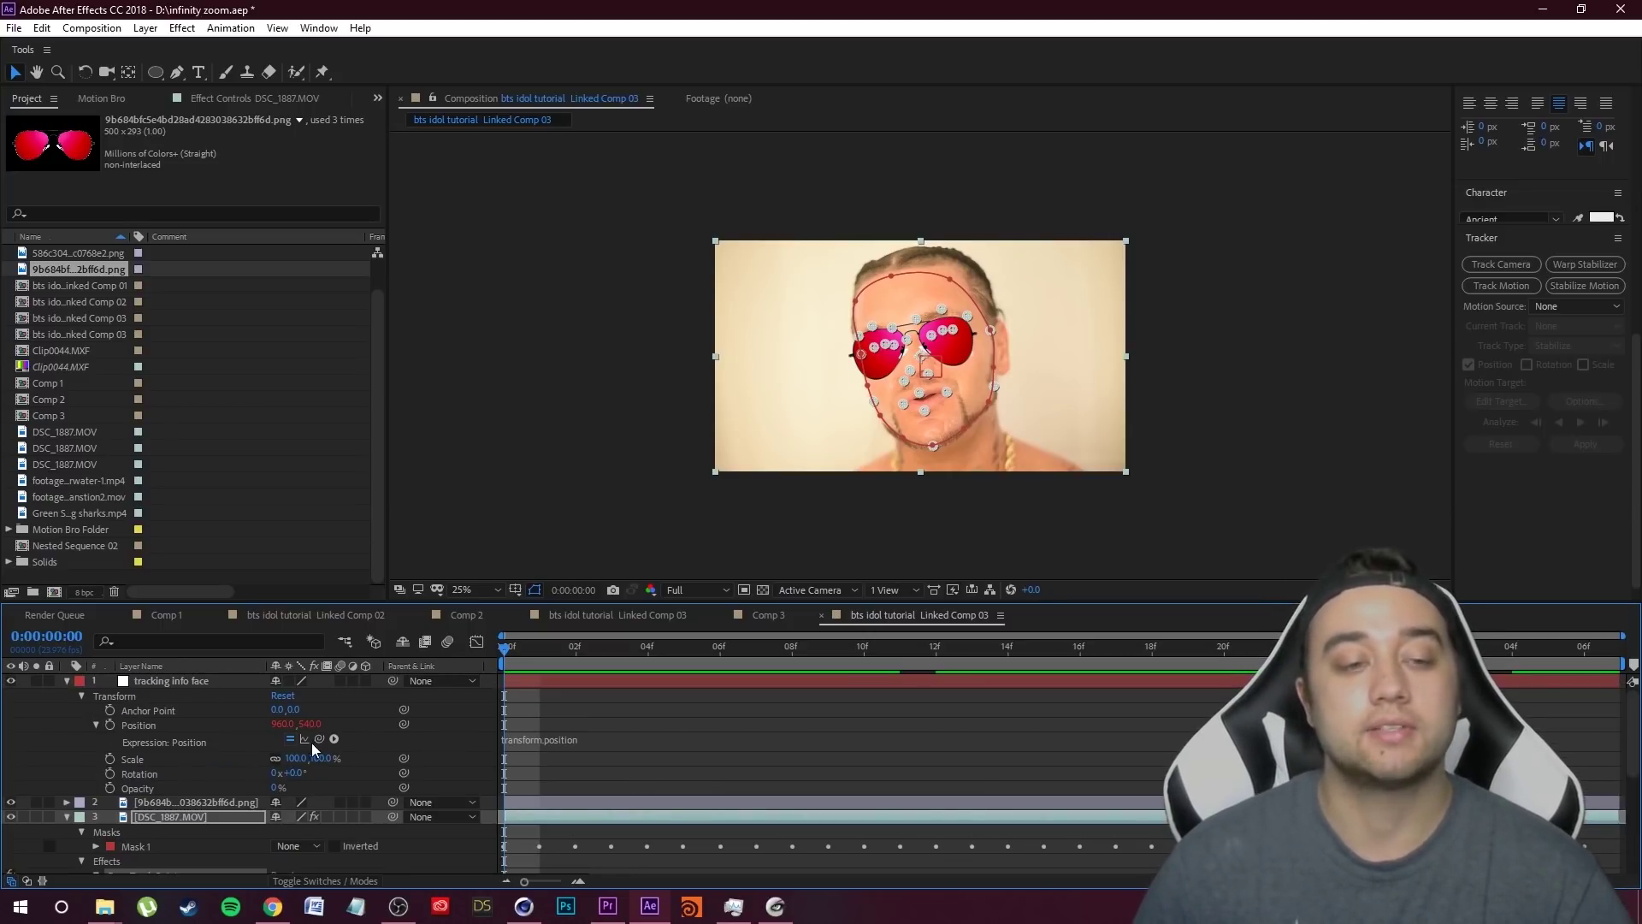
pyautogui.moveTo(320, 739); pyautogui.dragTo(213, 824)
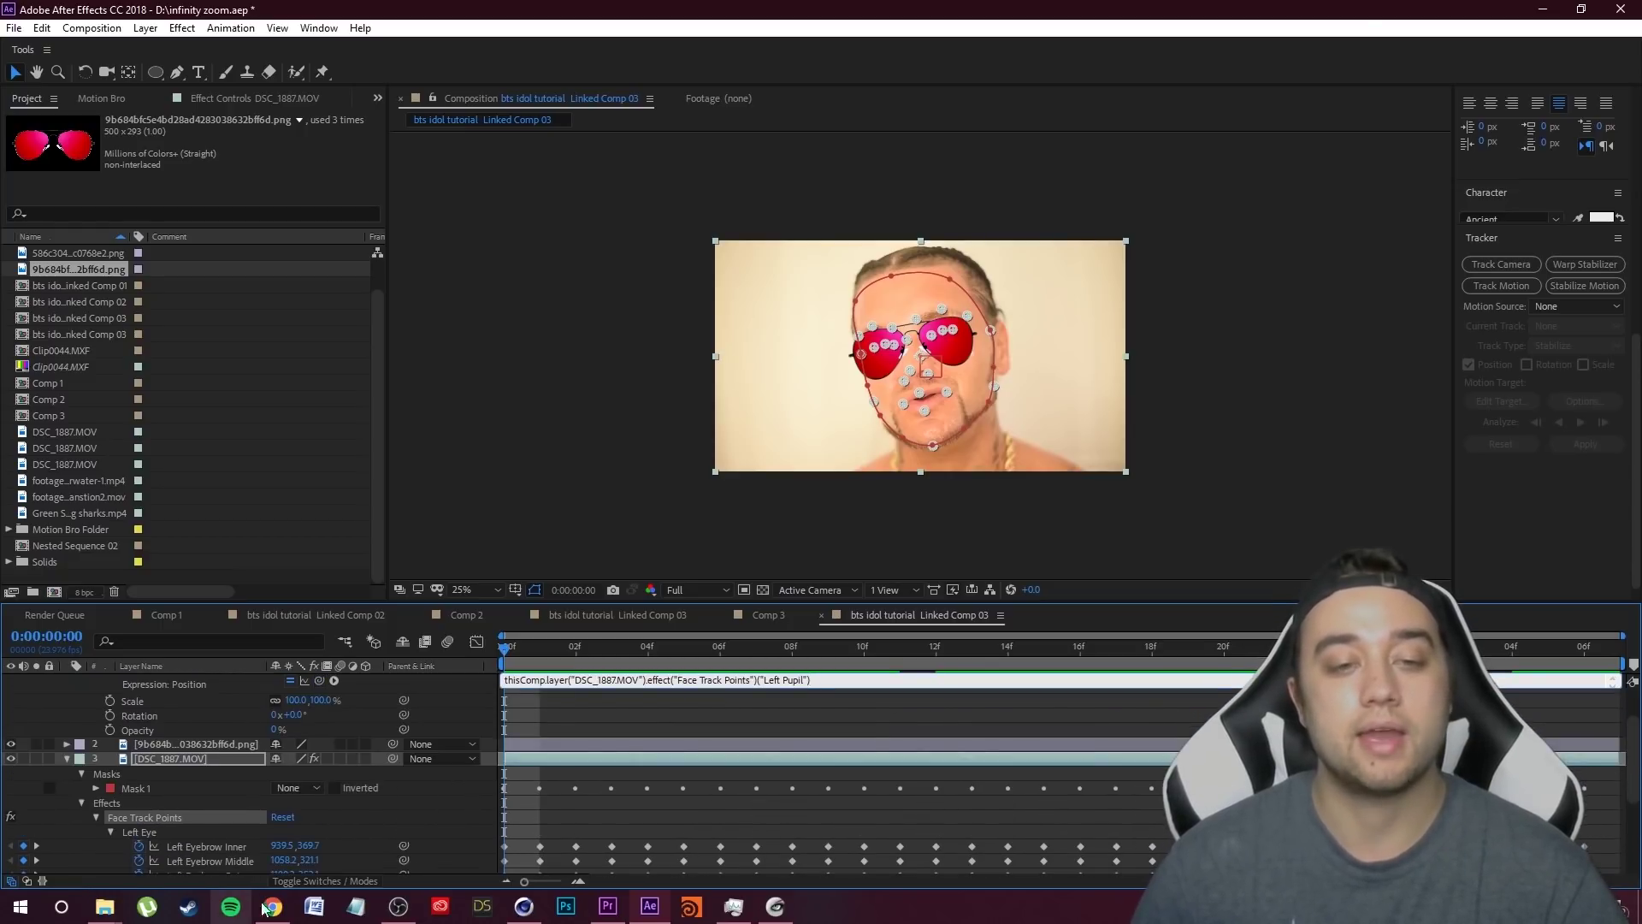
pyautogui.click(627, 724)
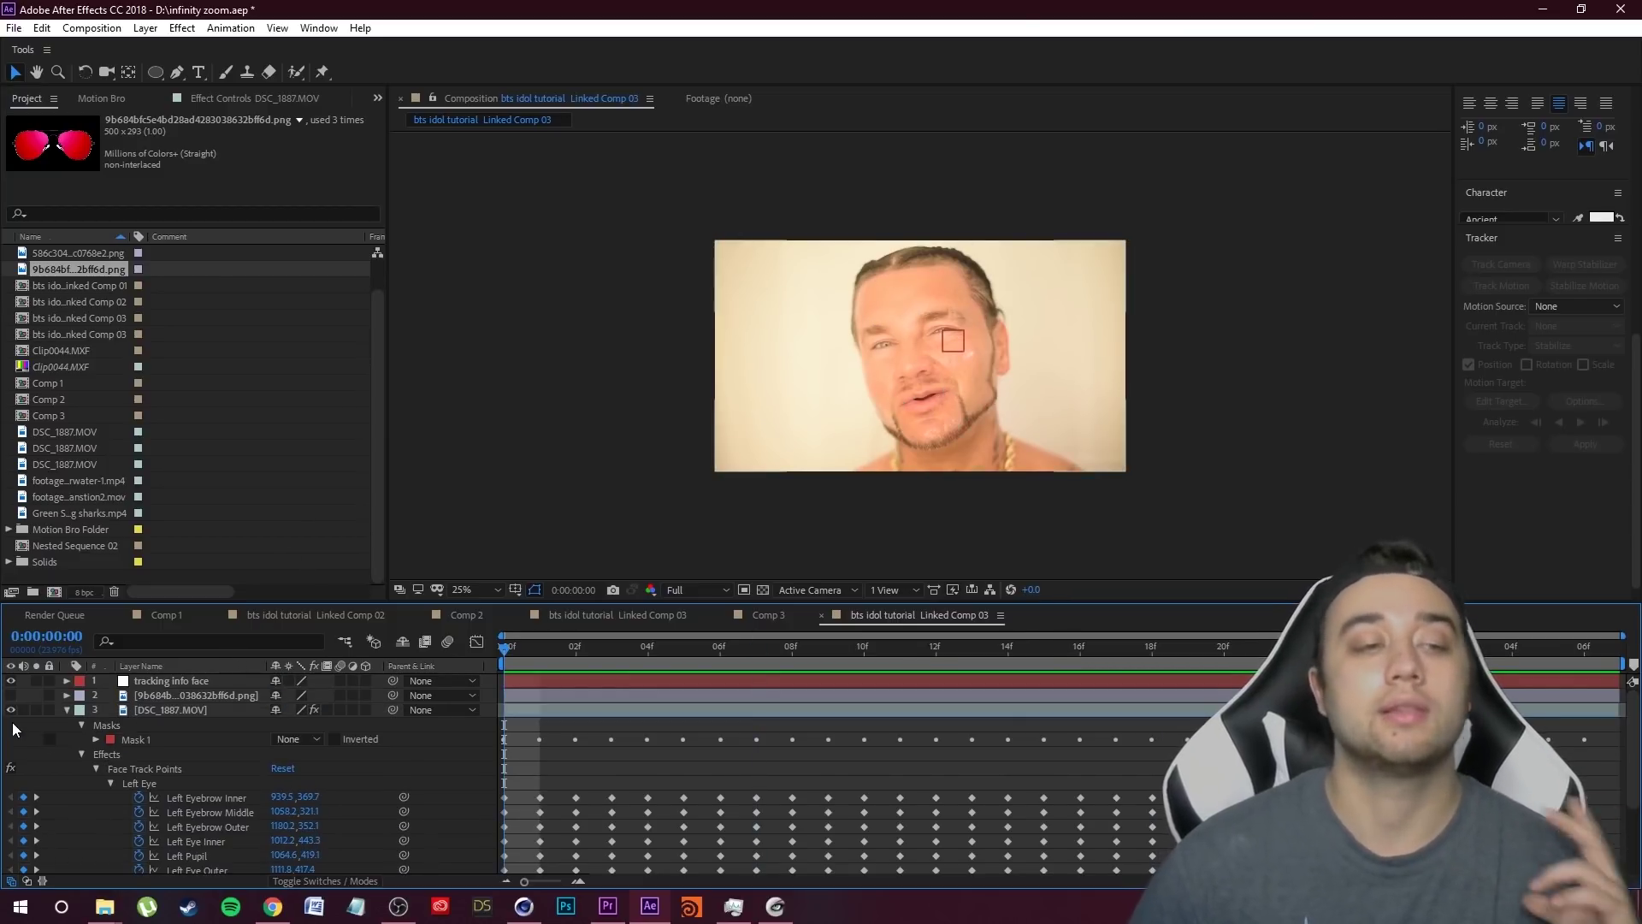
# - Make the sunglasses layer visible again and parent it to the tracking info face null
pyautogui.click(11, 694)
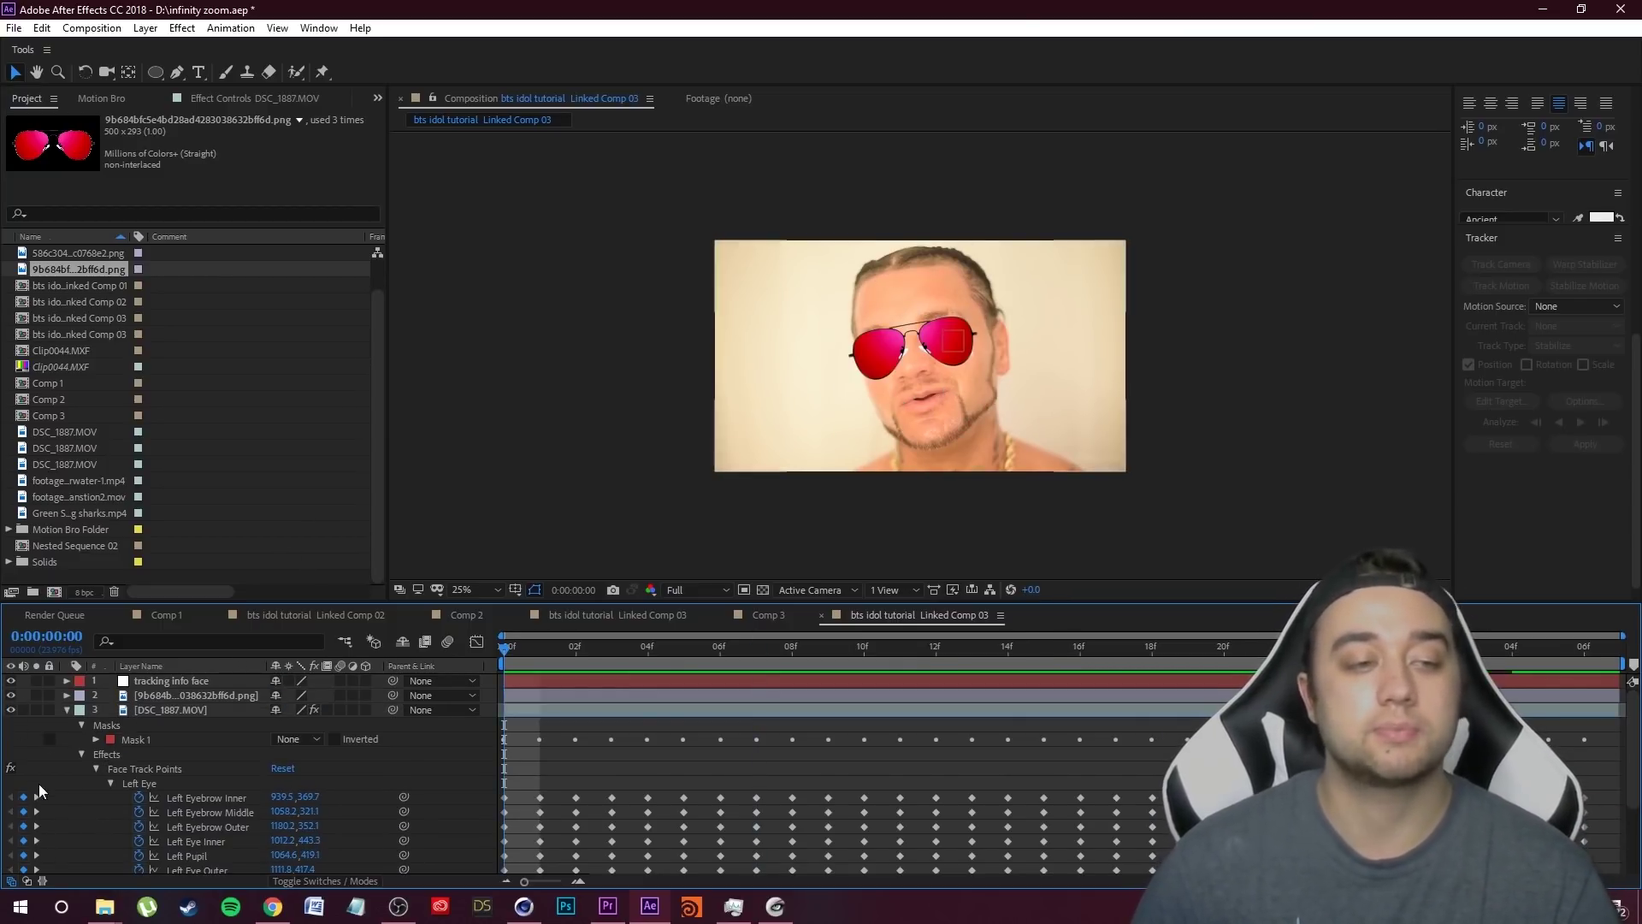
pyautogui.click(67, 709)
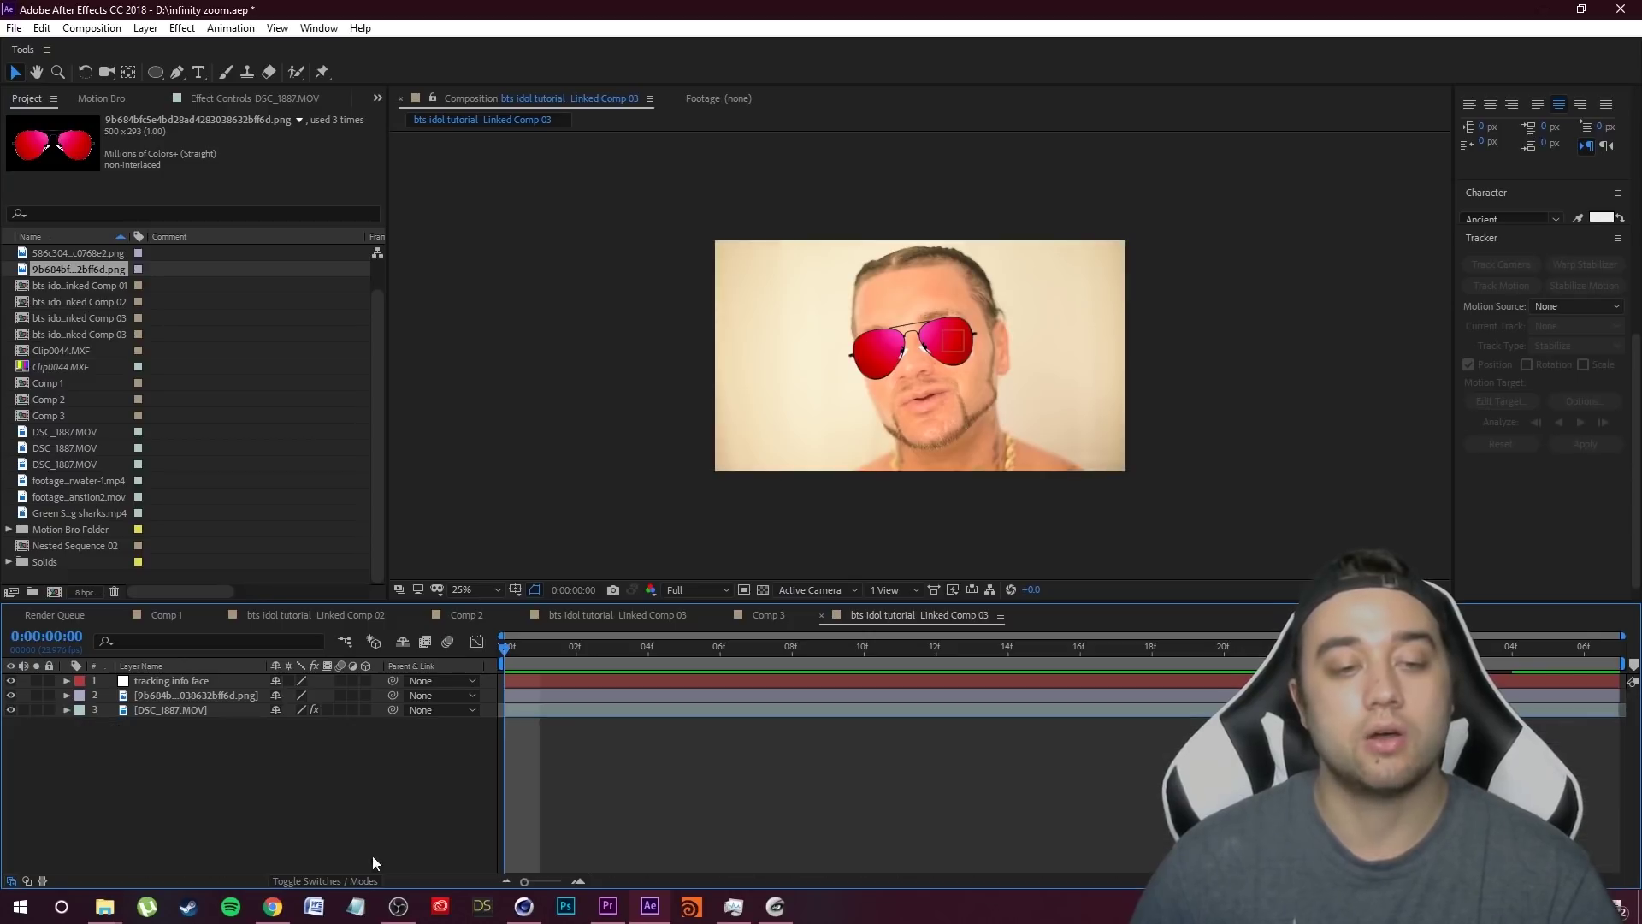
pyautogui.click(305, 879)
pyautogui.click(304, 880)
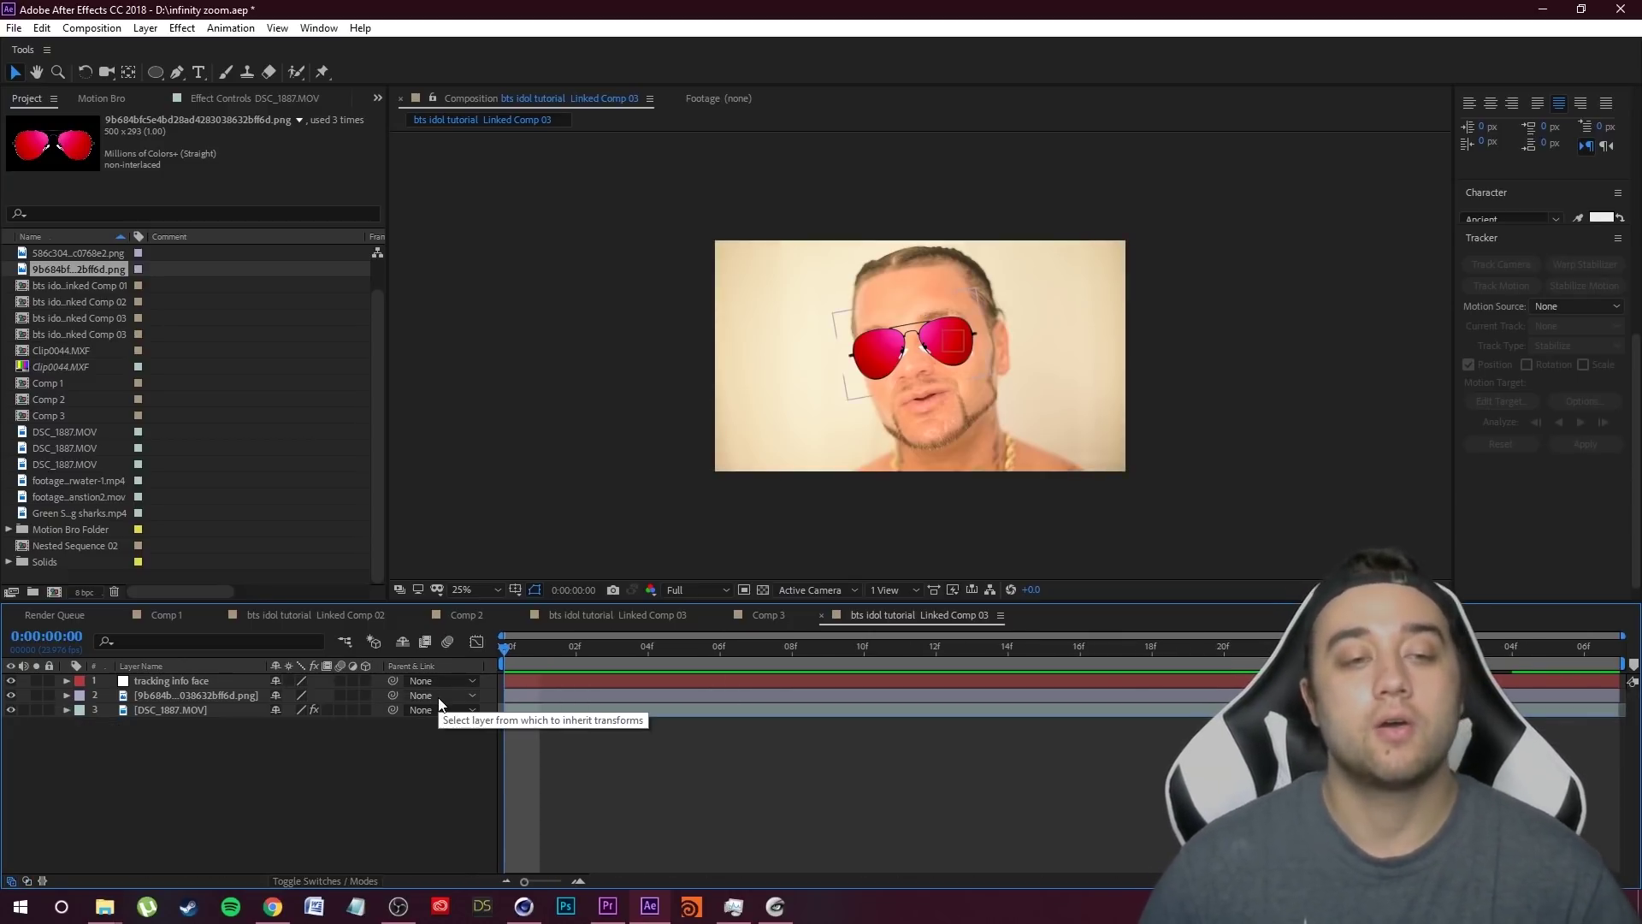
pyautogui.click(205, 695)
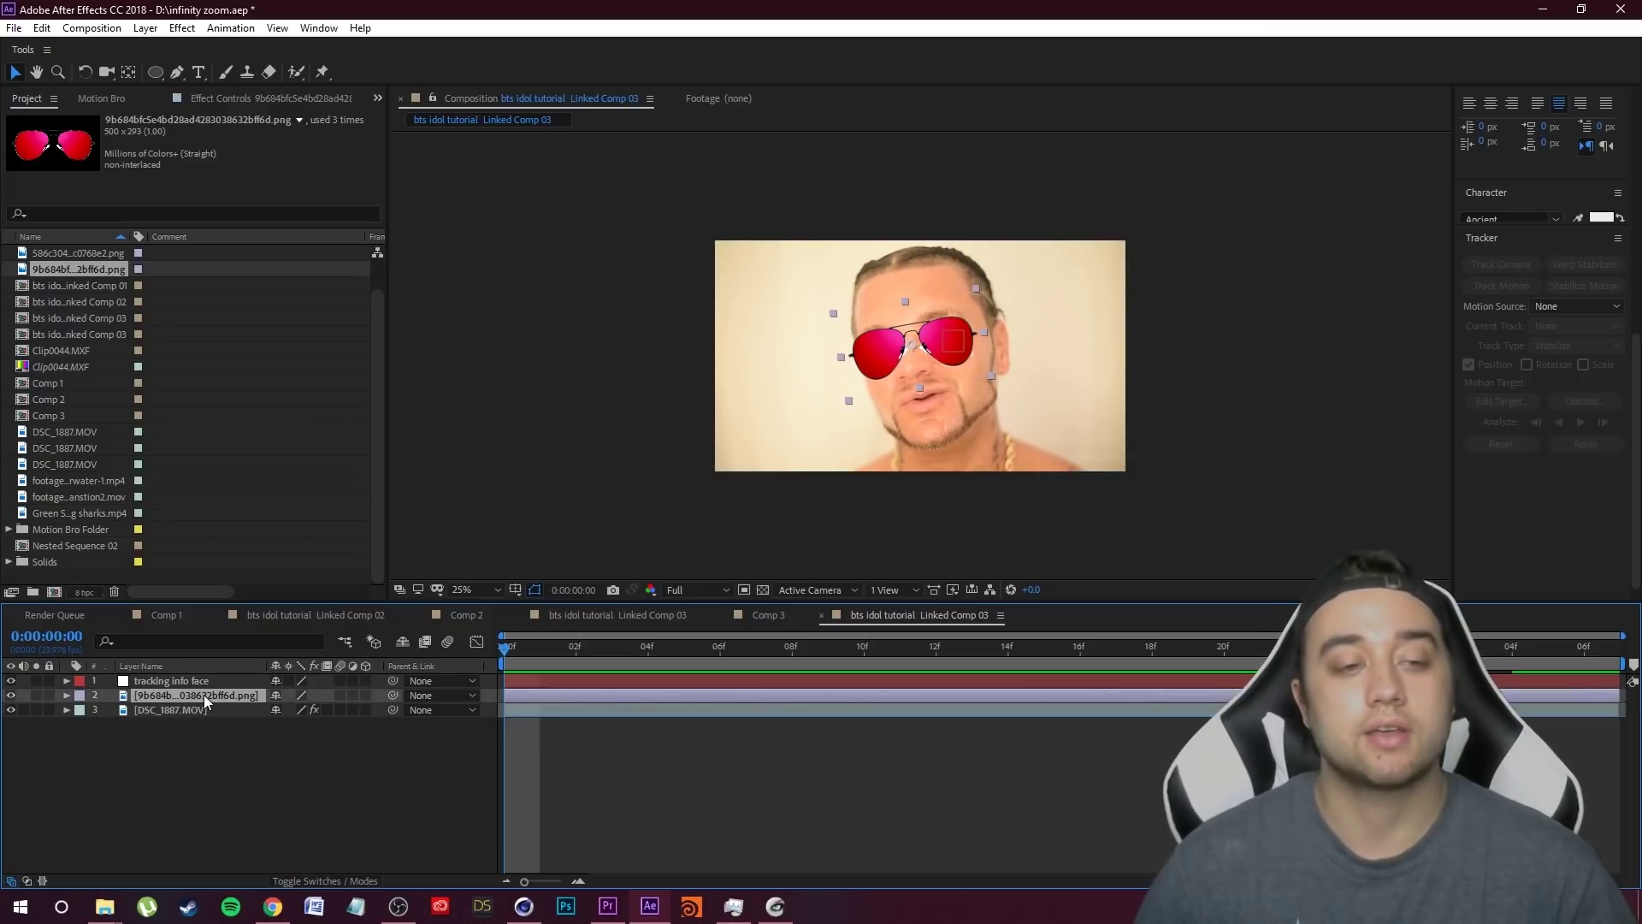
pyautogui.click(443, 696)
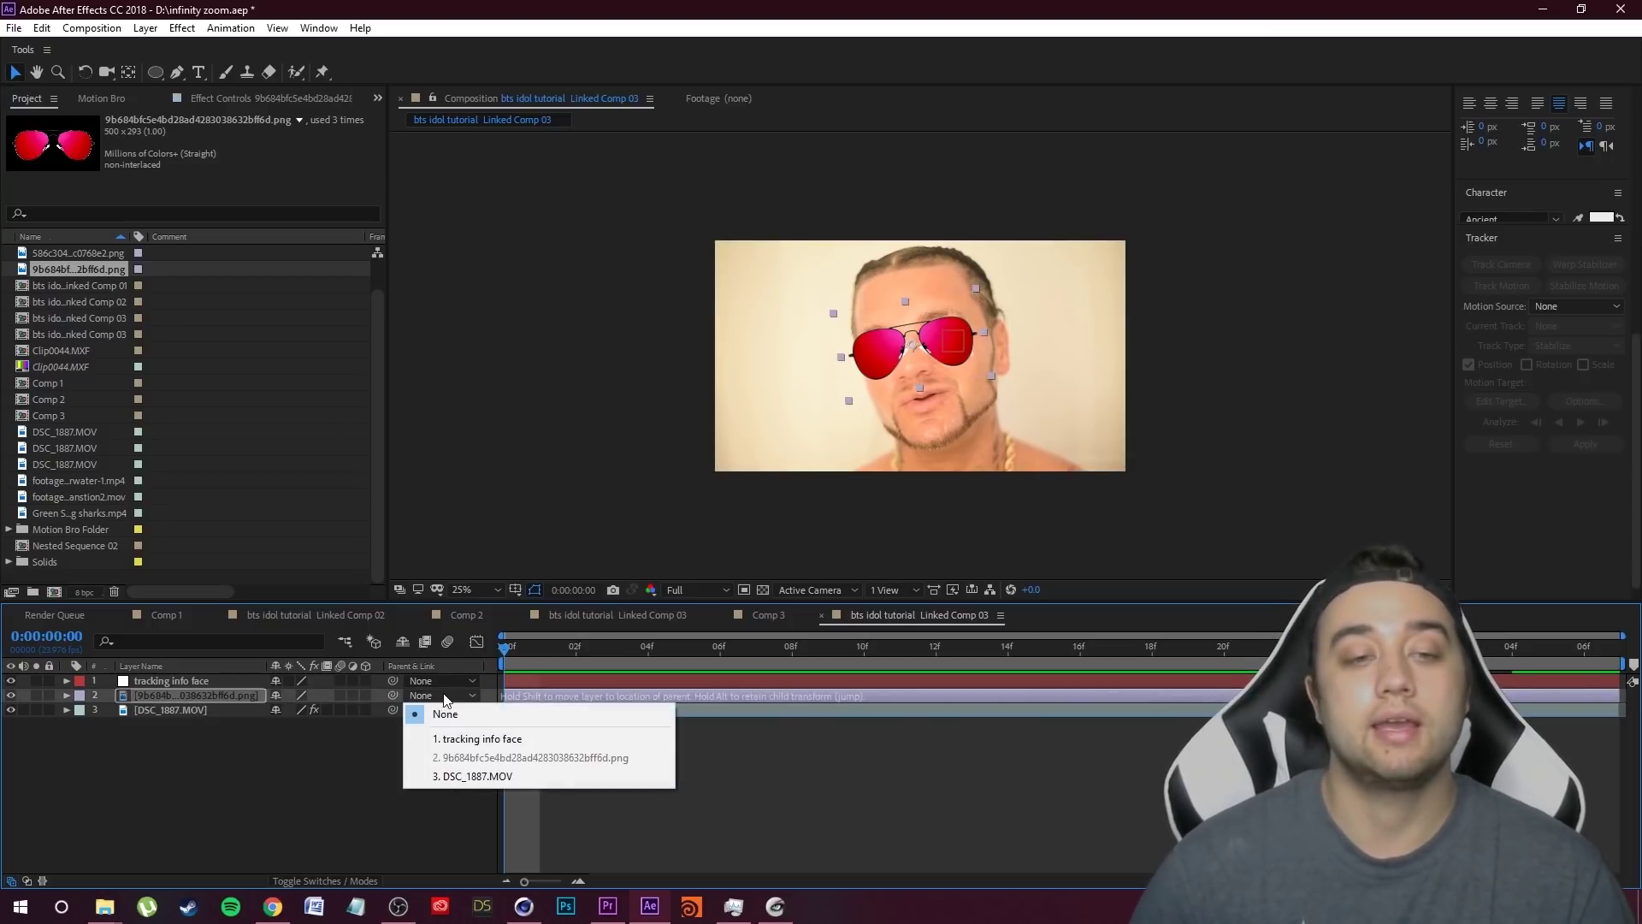
pyautogui.click(481, 739)
# - Play back the composition to check that the accessories follow the face
pyautogui.press('space')
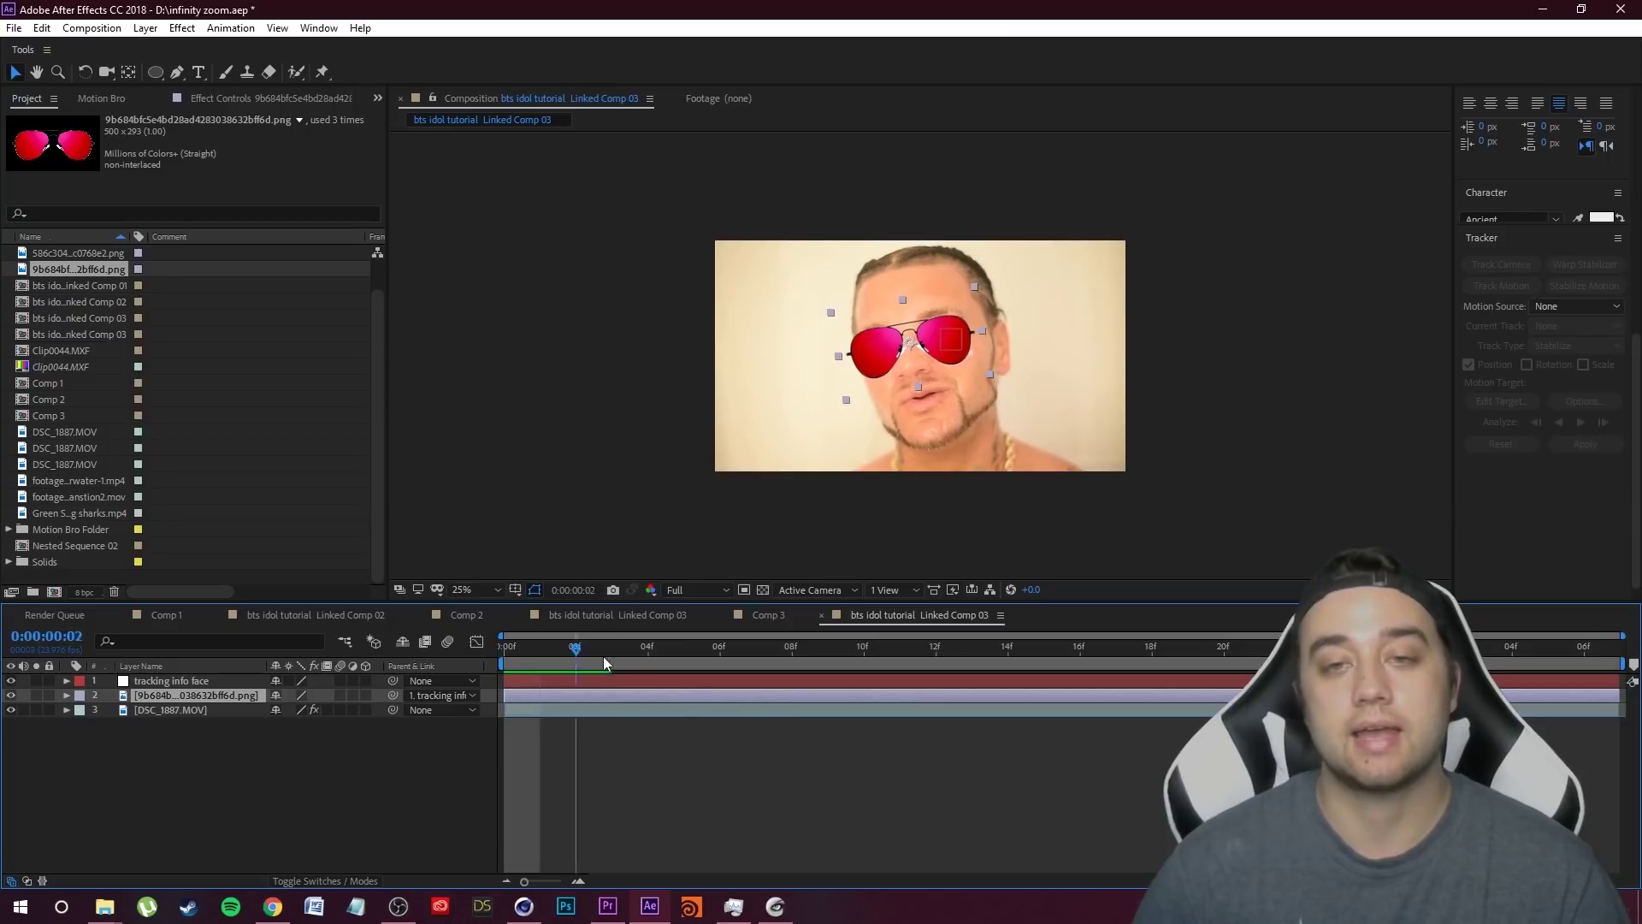
pyautogui.press('space')
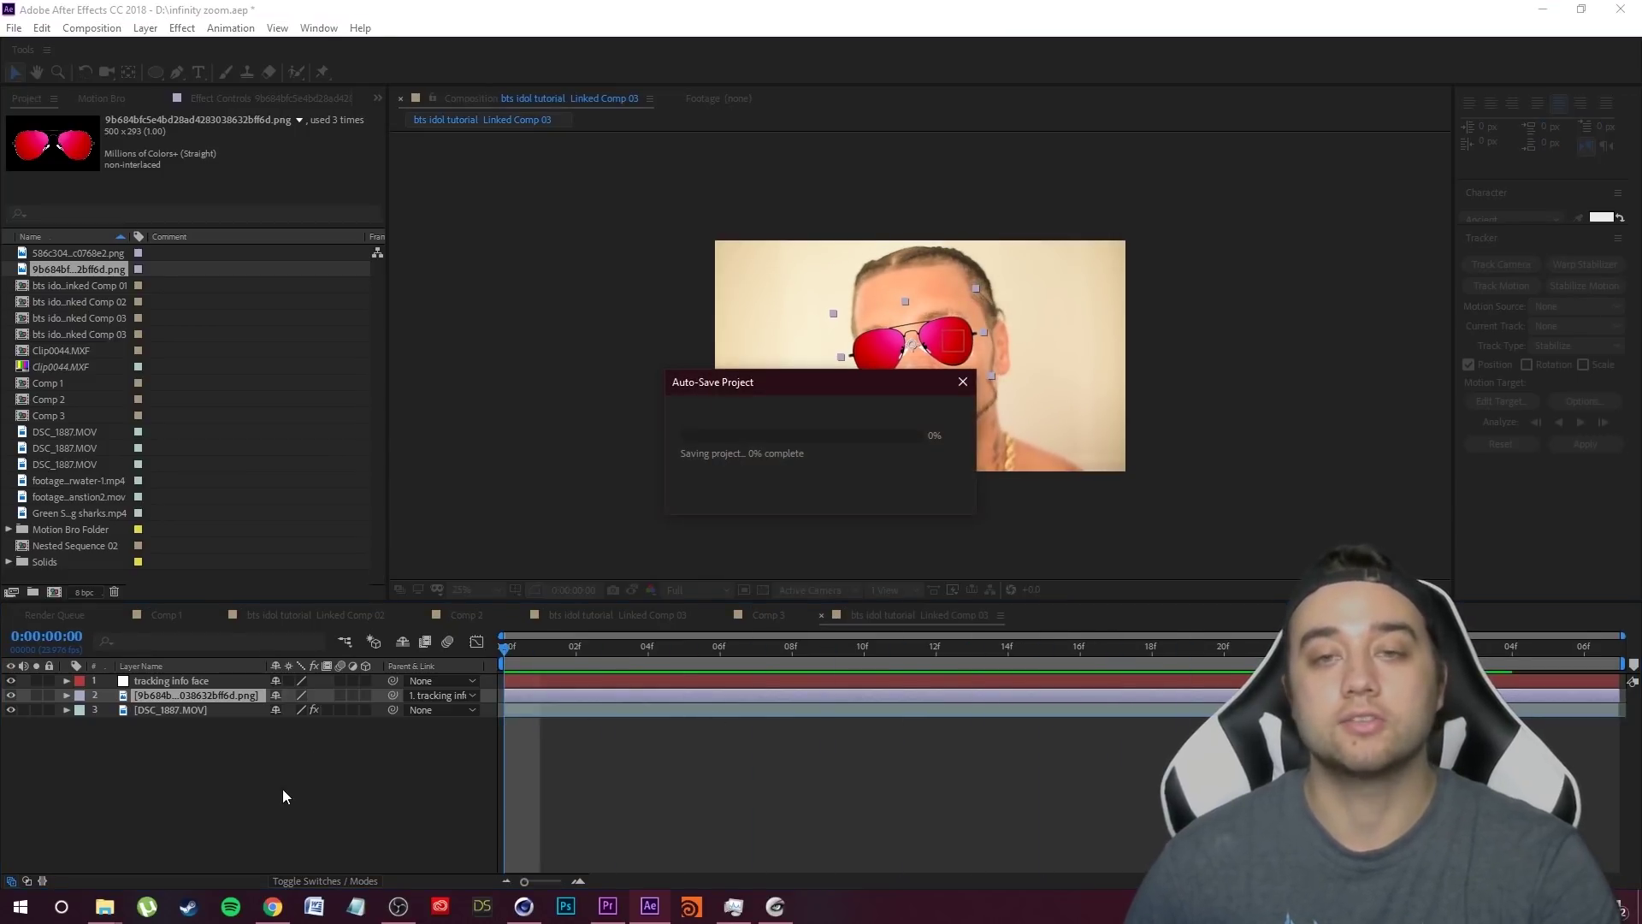
pyautogui.press('space')
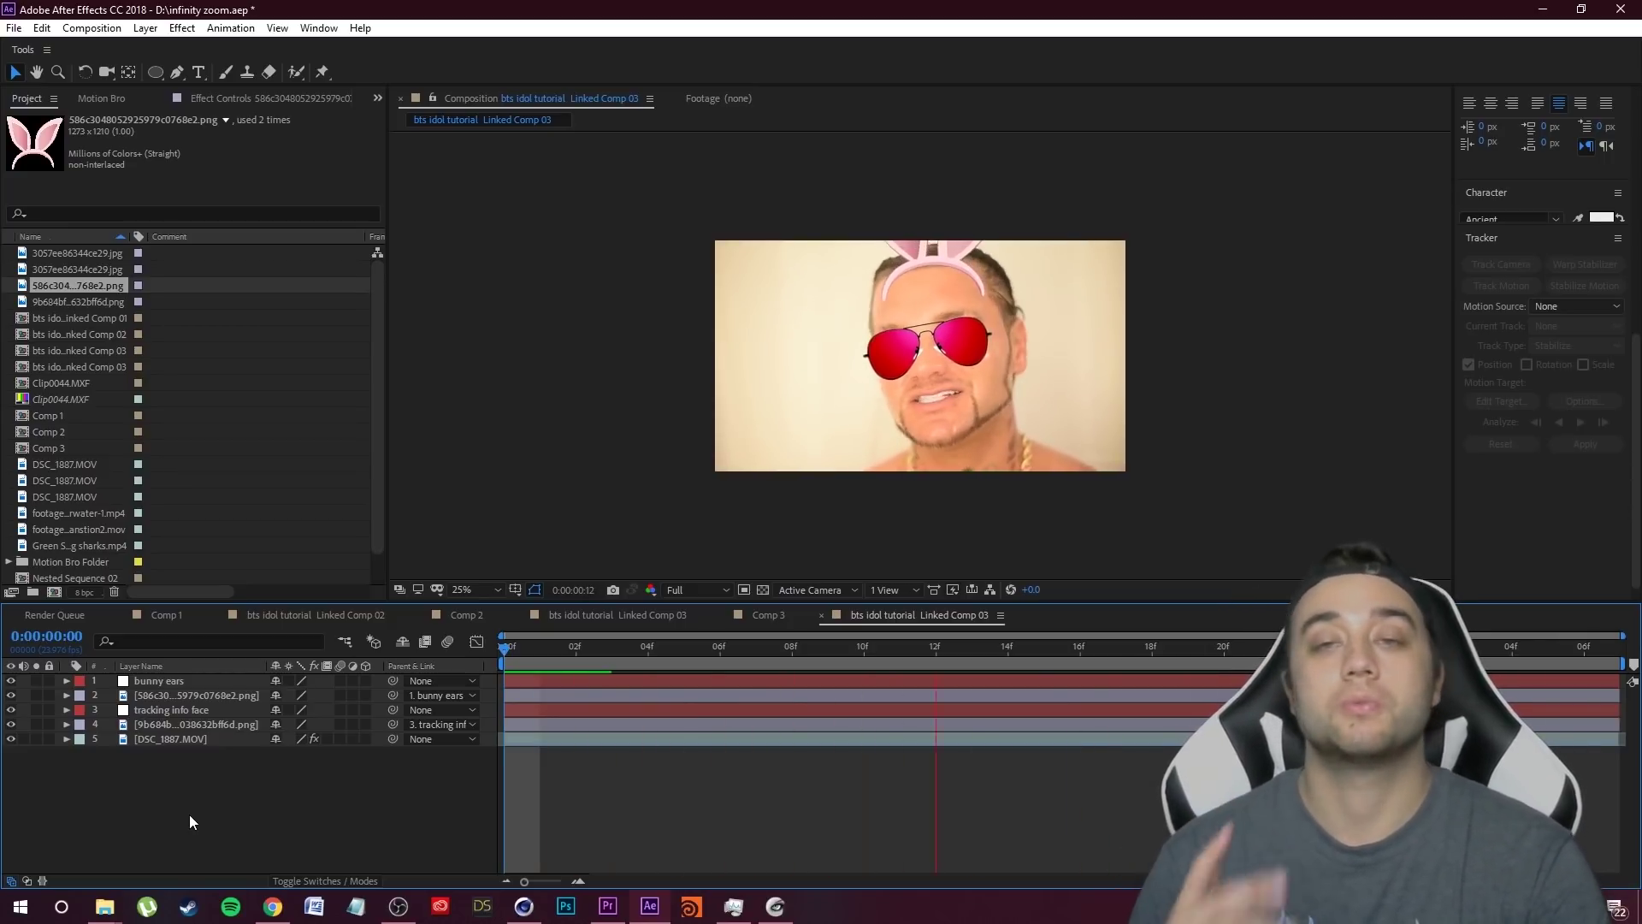
# - Switch to Chrome, pause the BTS 'IDOL' video at 0:50 to view its face effect, and return to After Effects
pyautogui.hotkey('alt', 'Tab')
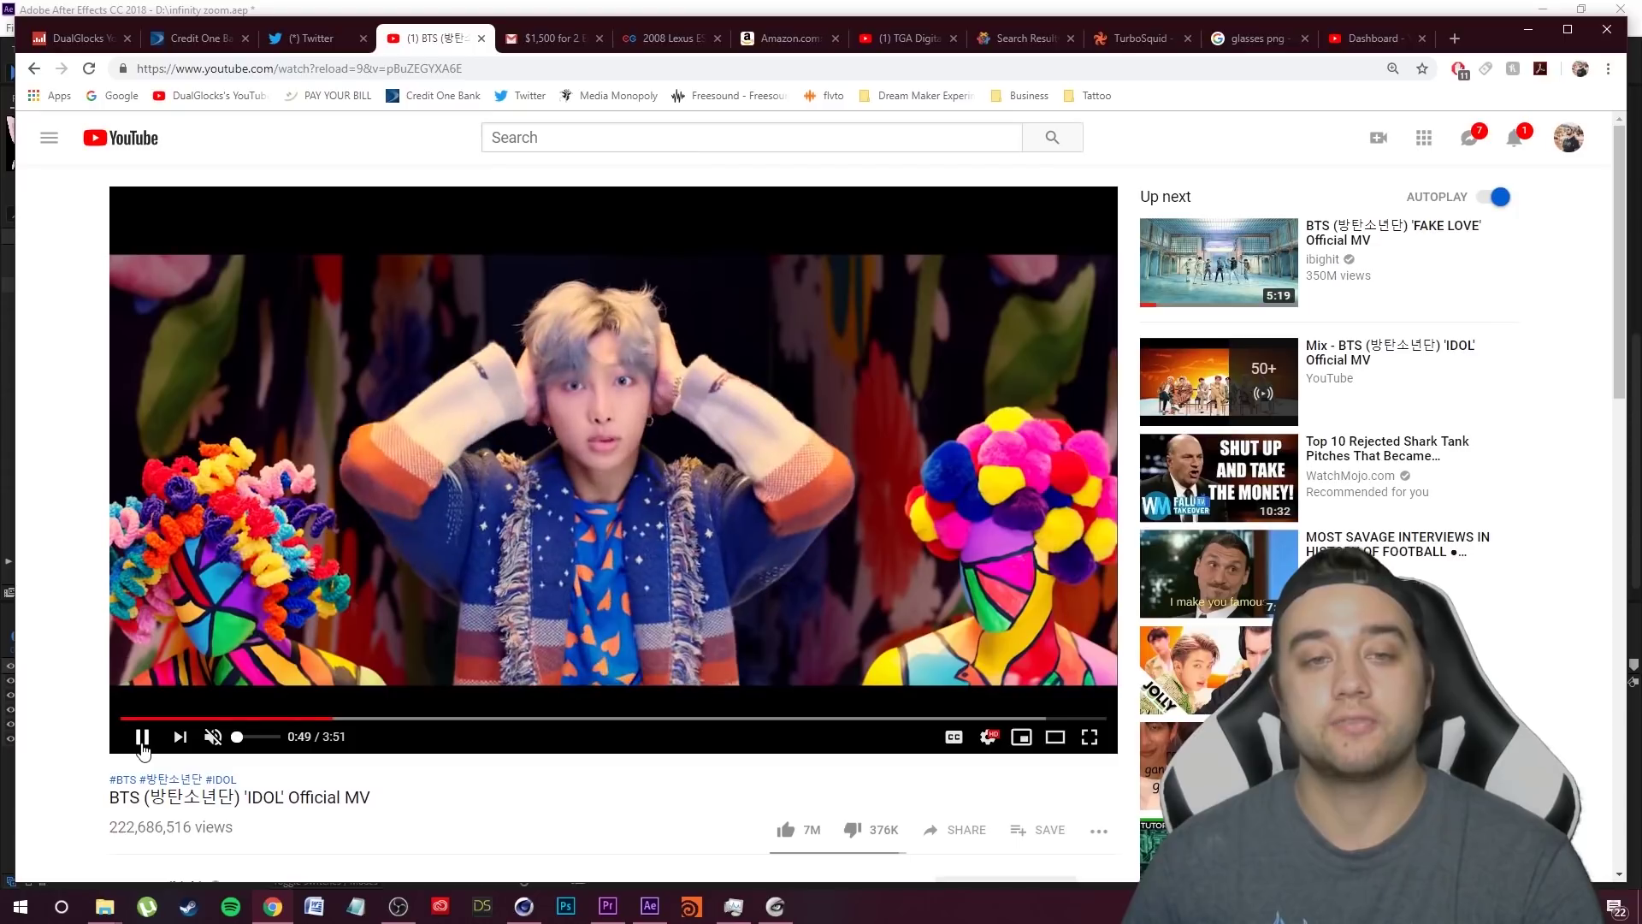
pyautogui.click(594, 424)
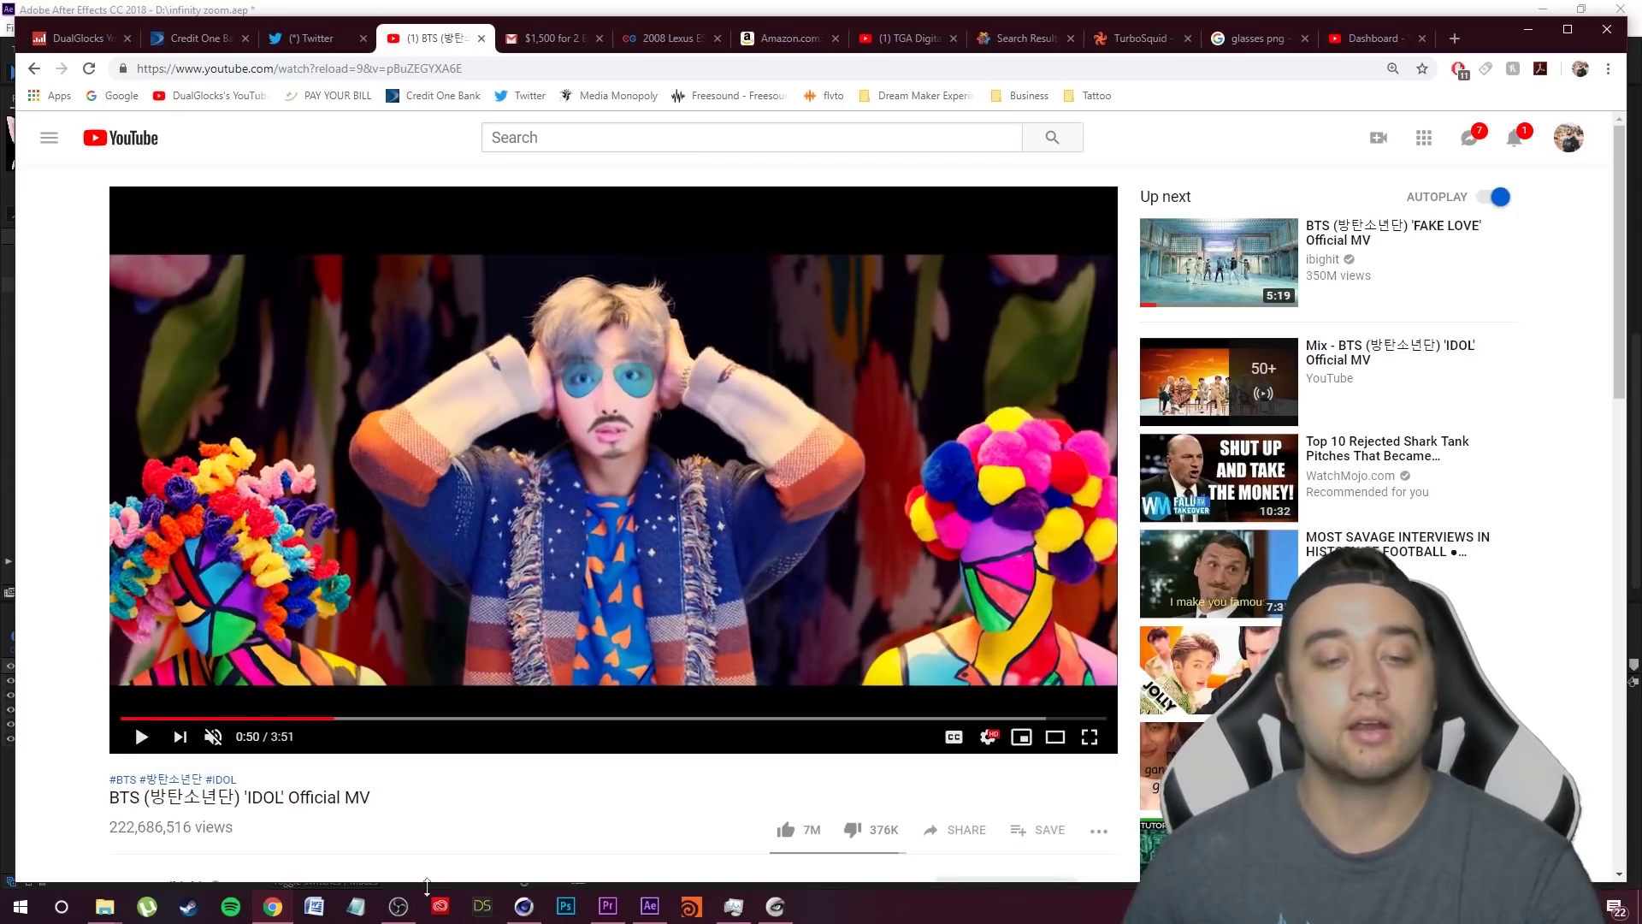
pyautogui.moveTo(633, 917)
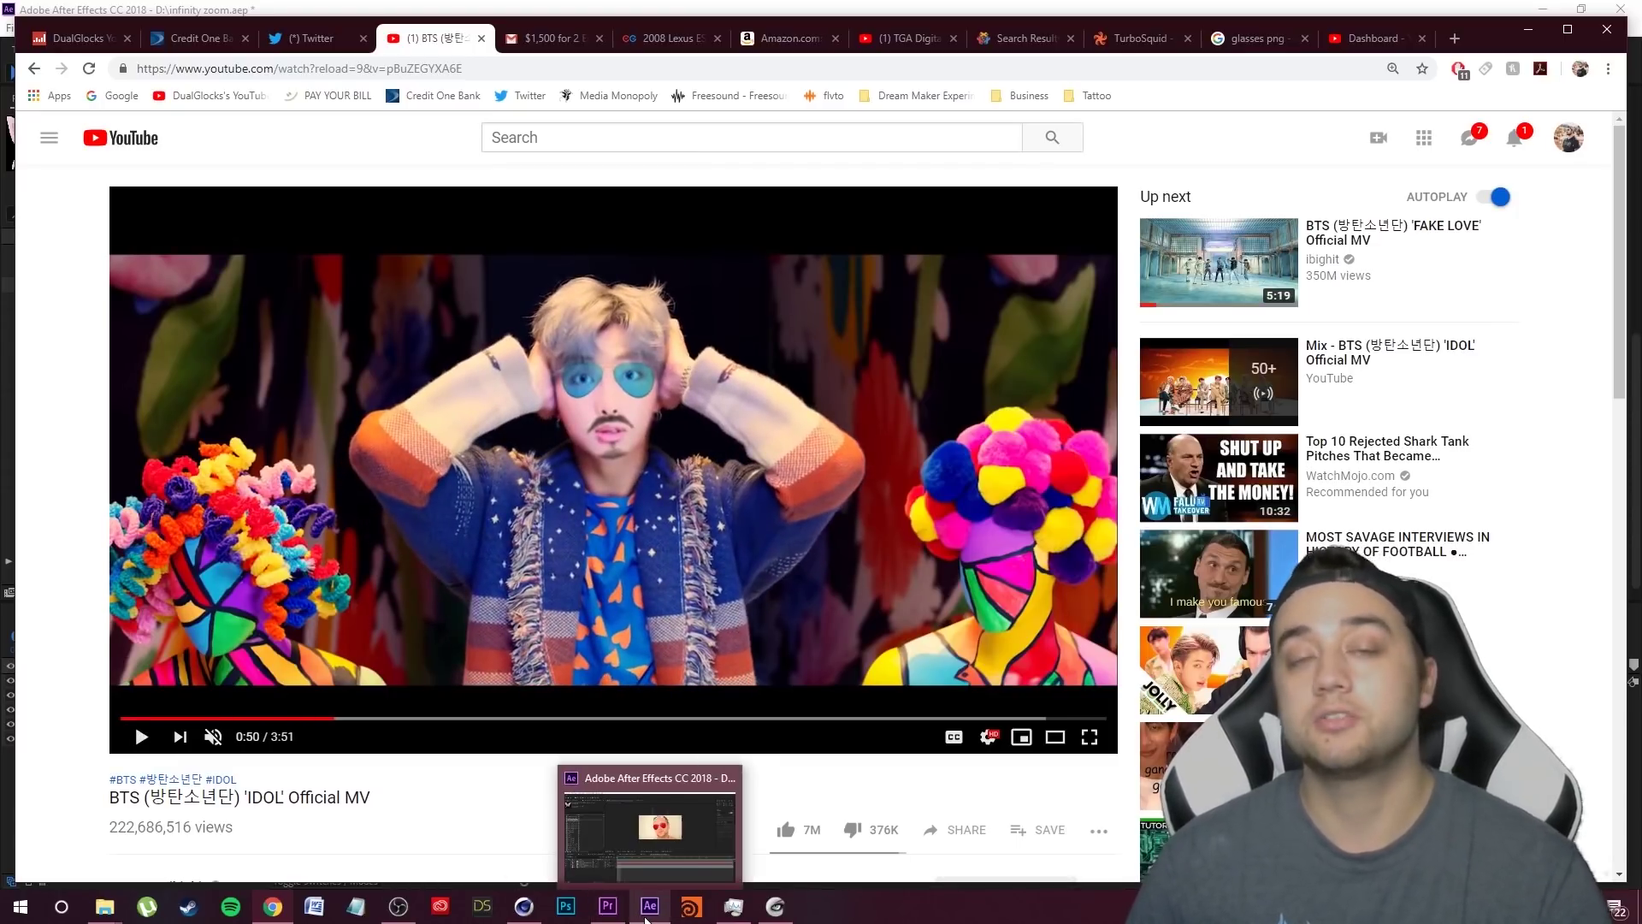
pyautogui.click(634, 804)
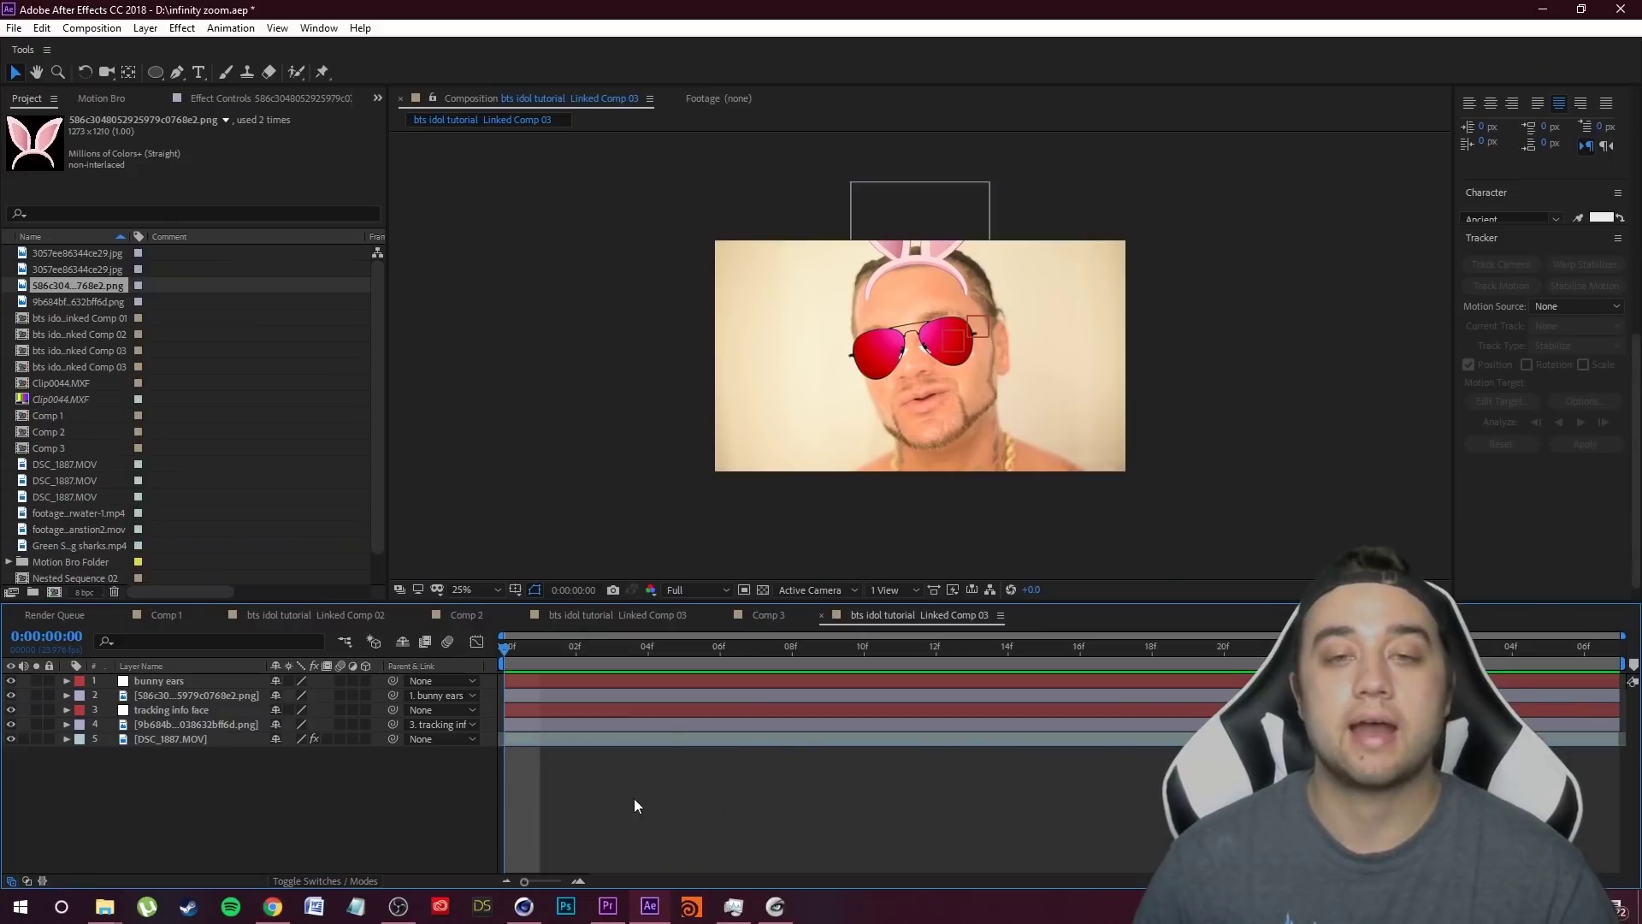
# - Rename the DSC_1887.MOV footage layer as "original"
pyautogui.click(166, 737)
pyautogui.rightClick(167, 738)
pyautogui.click(221, 732)
pyautogui.write('orig')
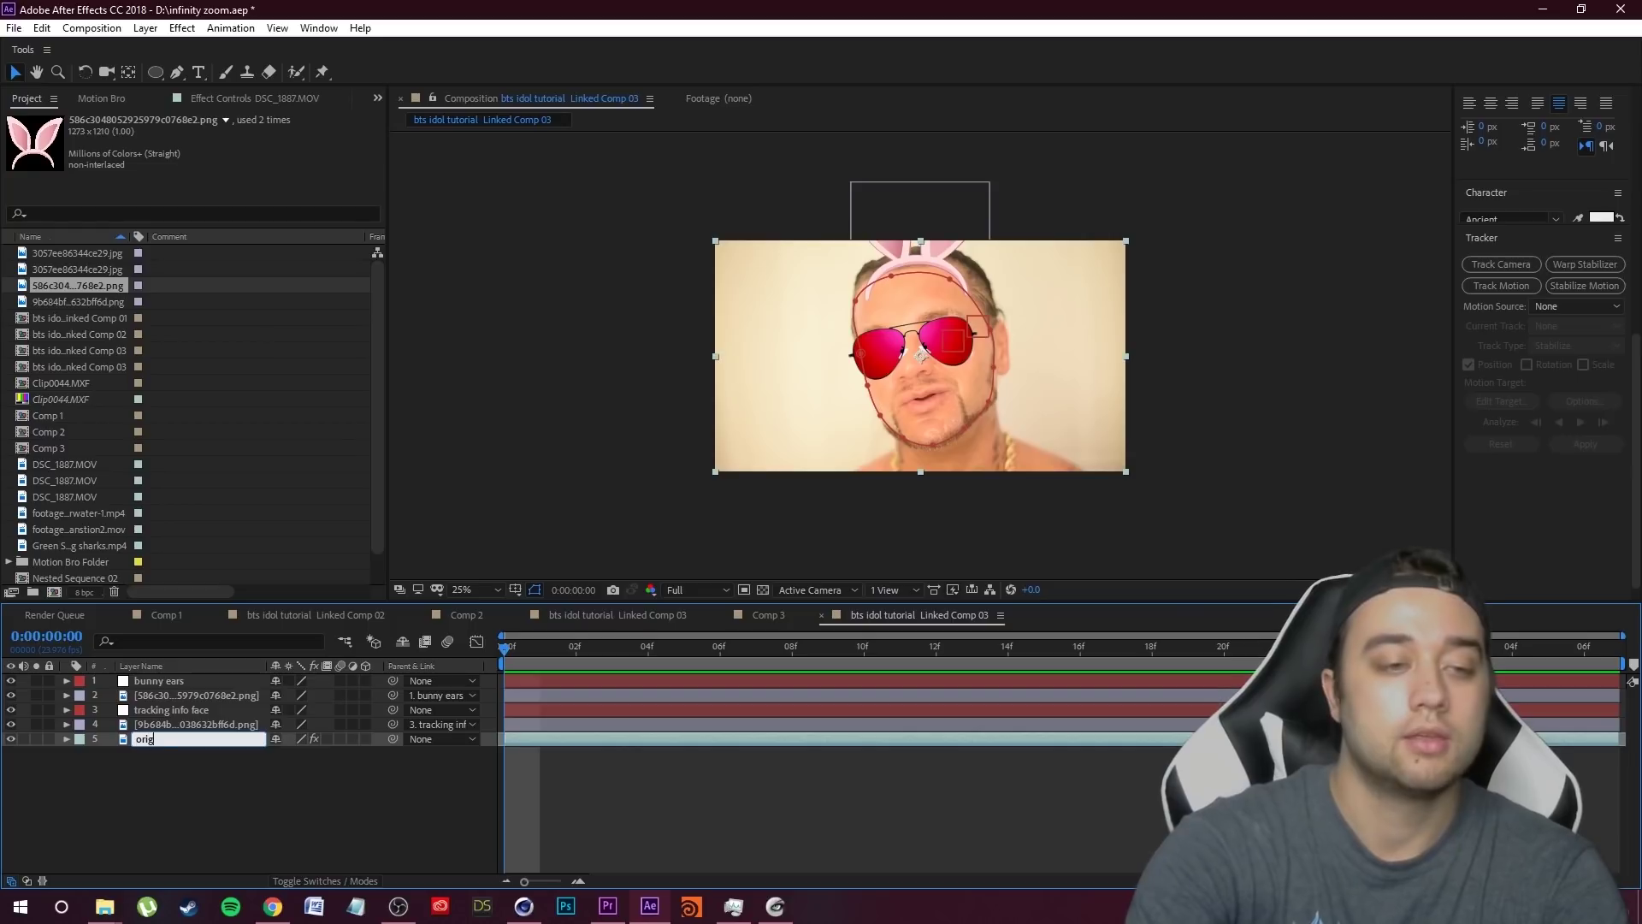
pyautogui.write('inal')
pyautogui.press('Return')
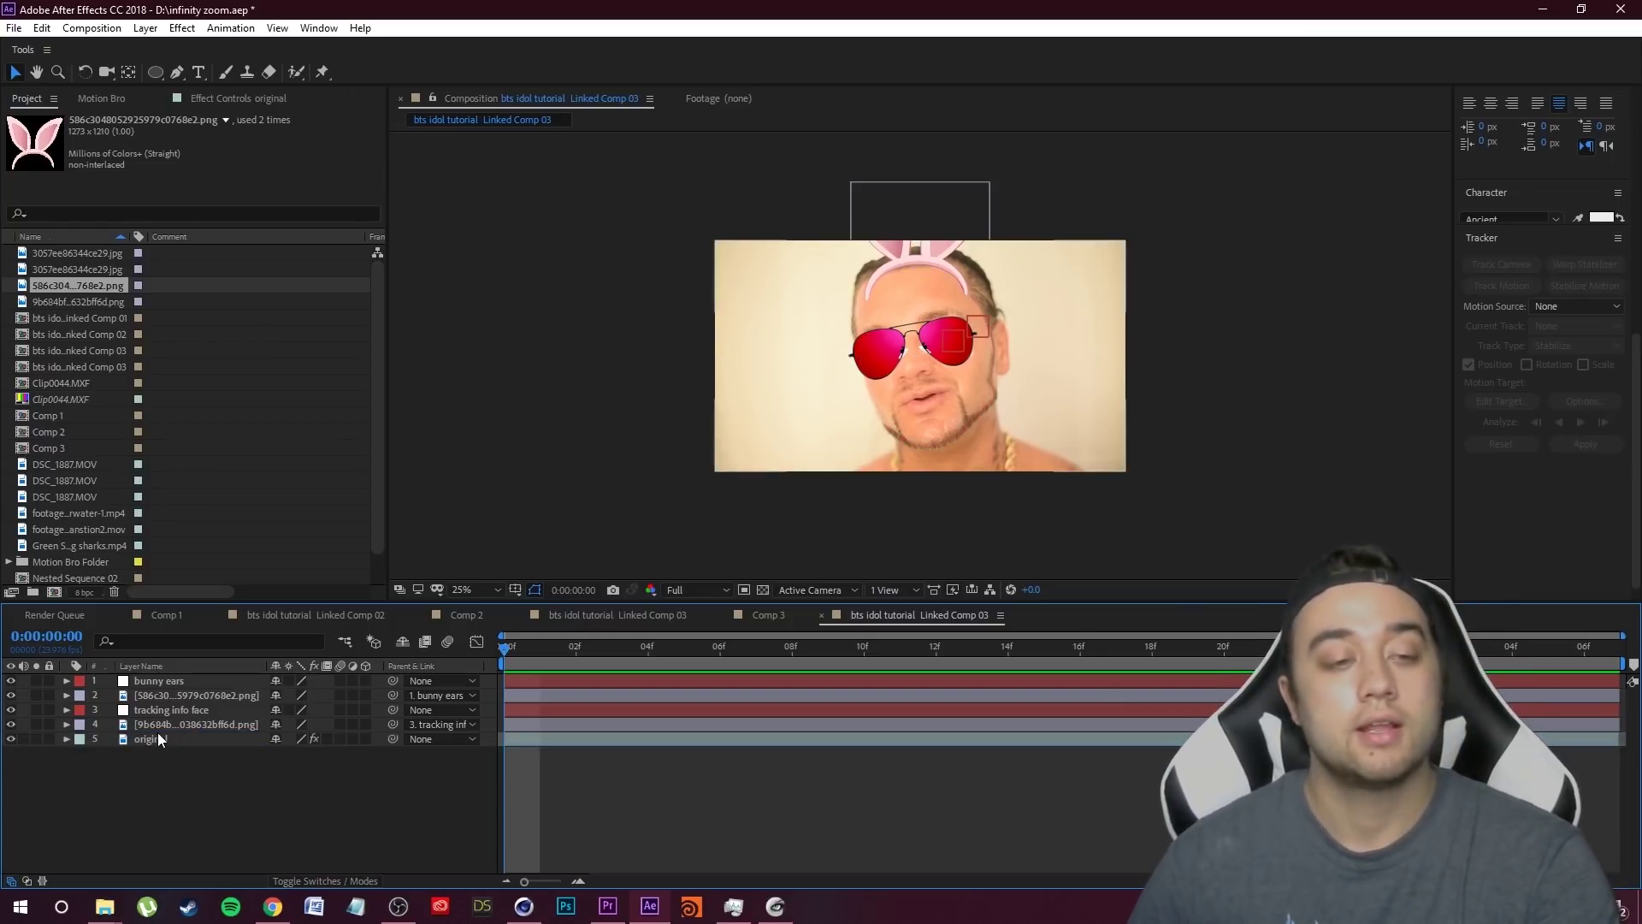
# - Duplicate the original footage layer and set the copy's Mask 1 mode to Add
pyautogui.press('m')
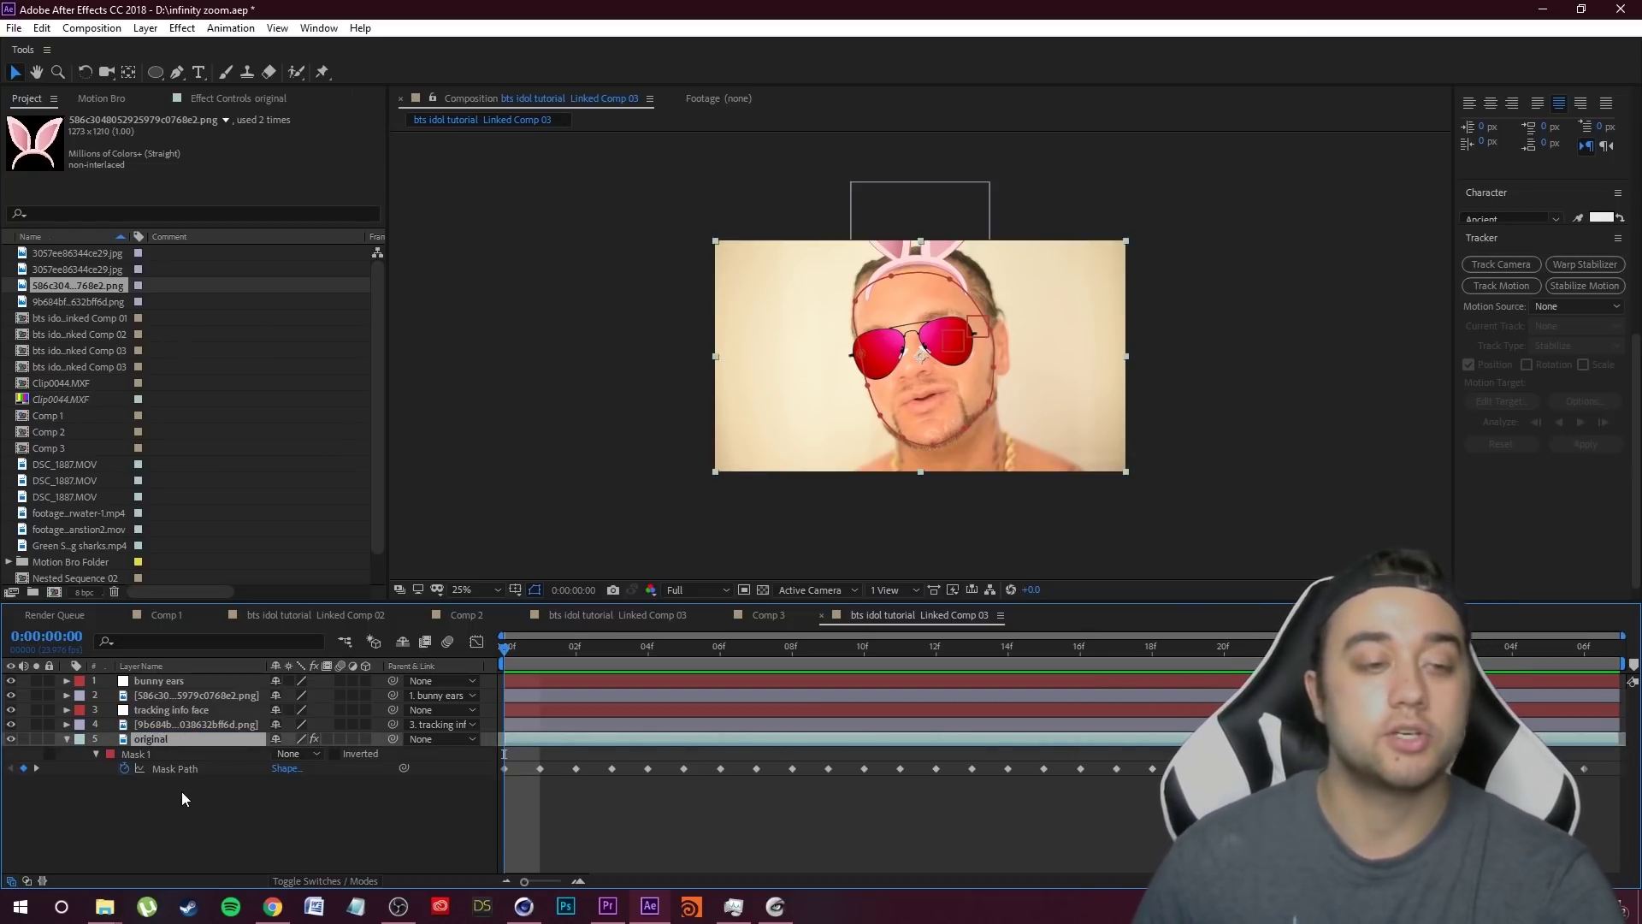
pyautogui.click(132, 751)
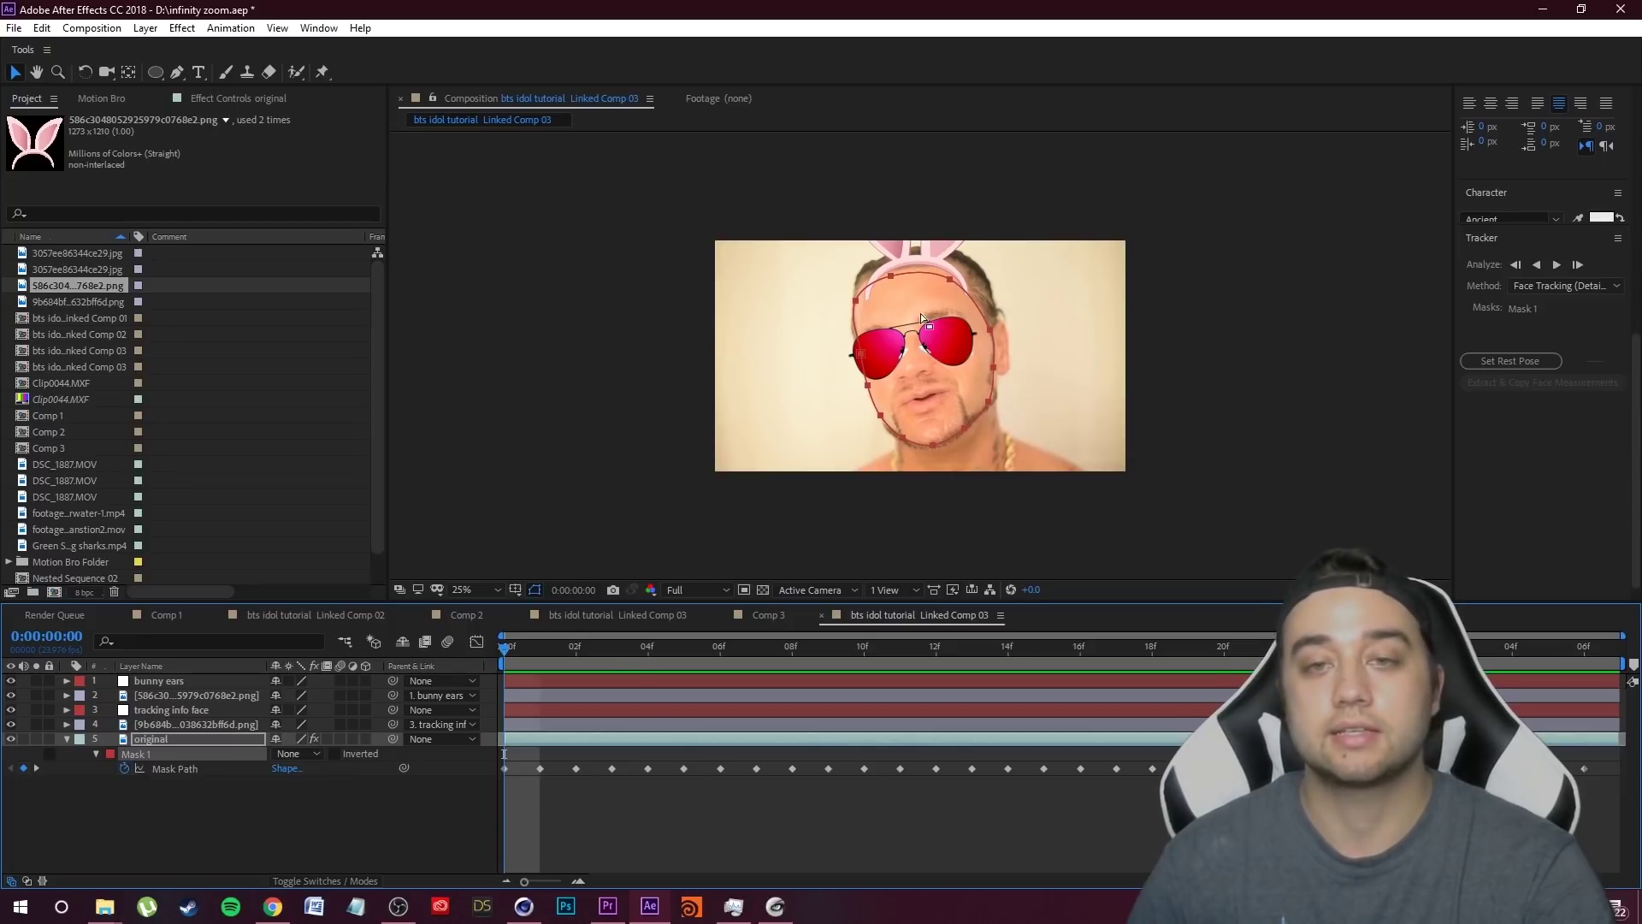
pyautogui.moveTo(520, 649); pyautogui.dragTo(275, 668)
pyautogui.click(157, 742)
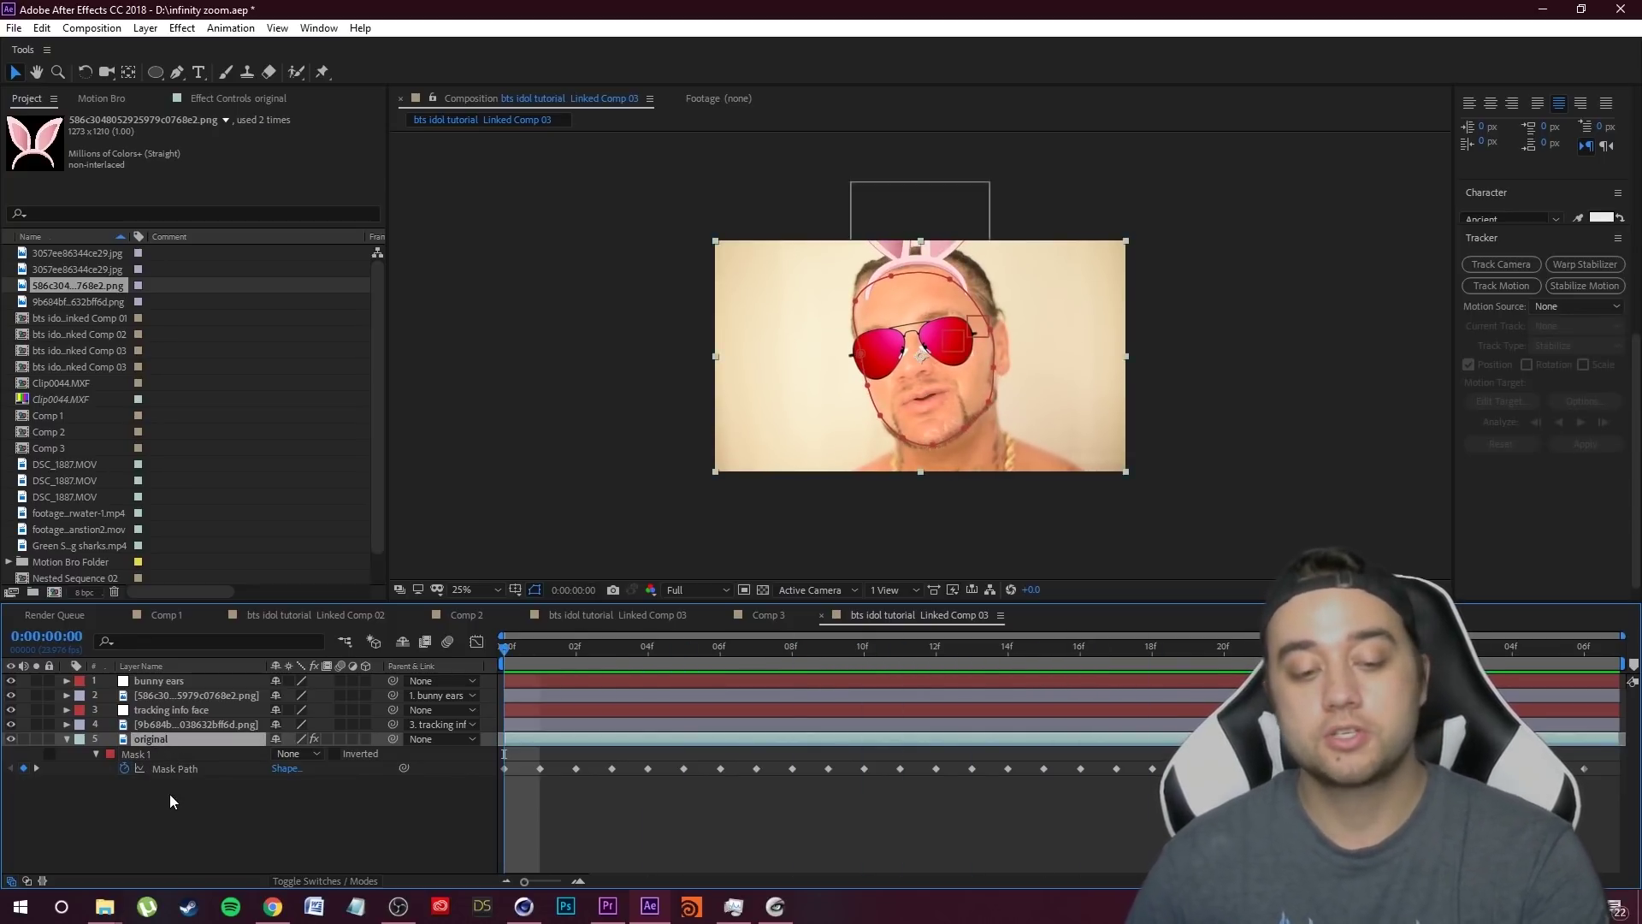
pyautogui.hotkey('ctrl', 'd')
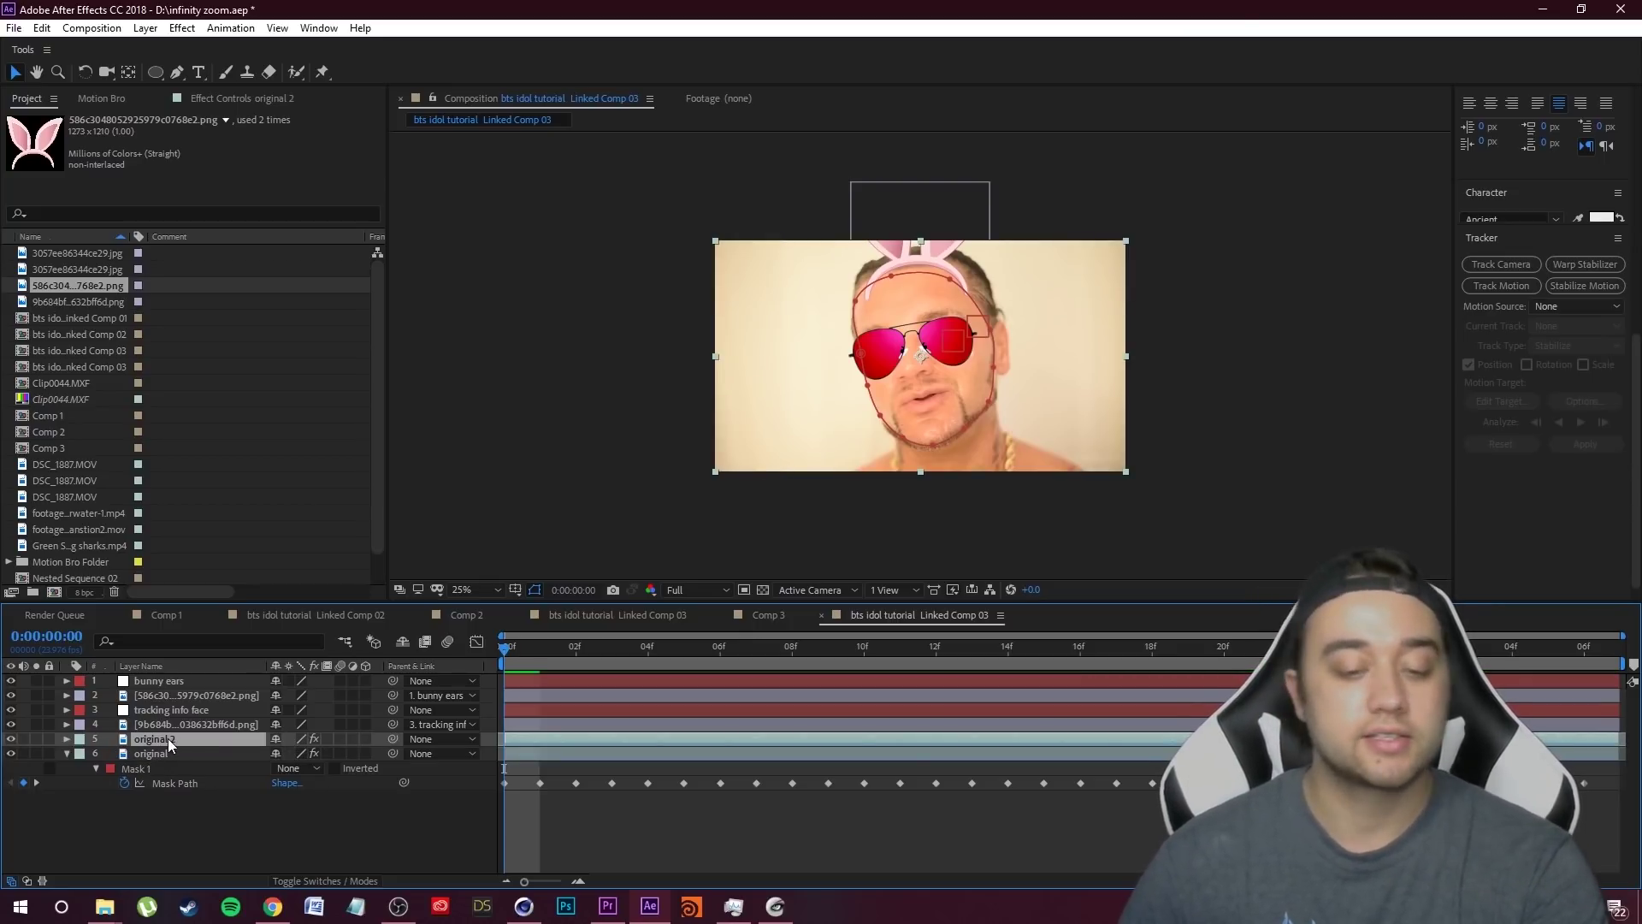
pyautogui.press('m')
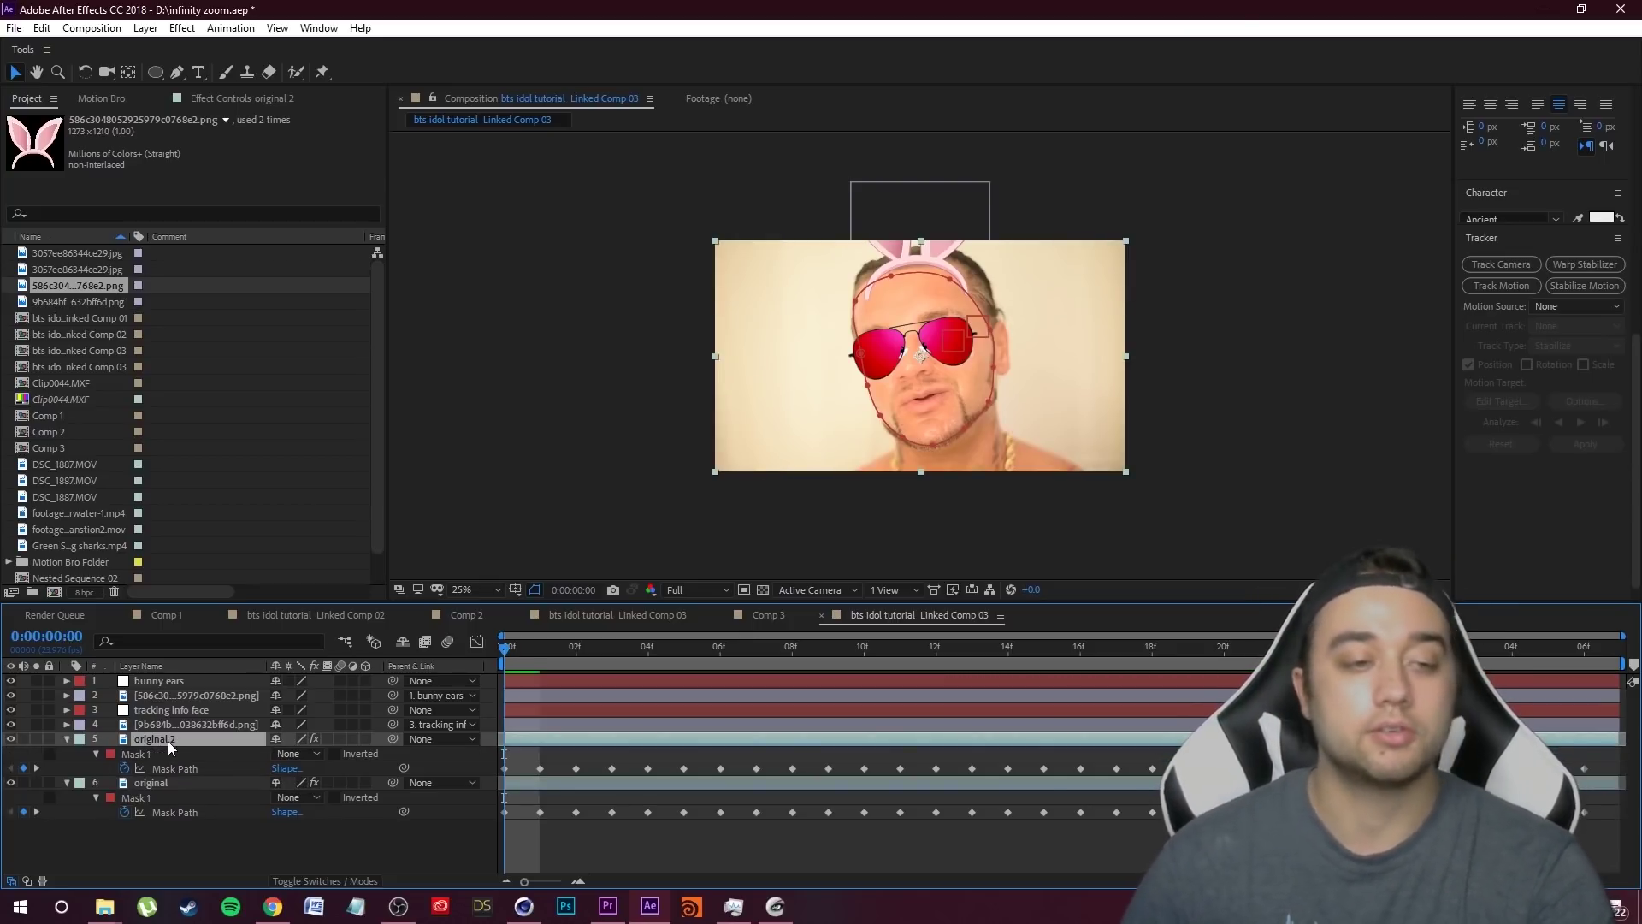
pyautogui.click(295, 754)
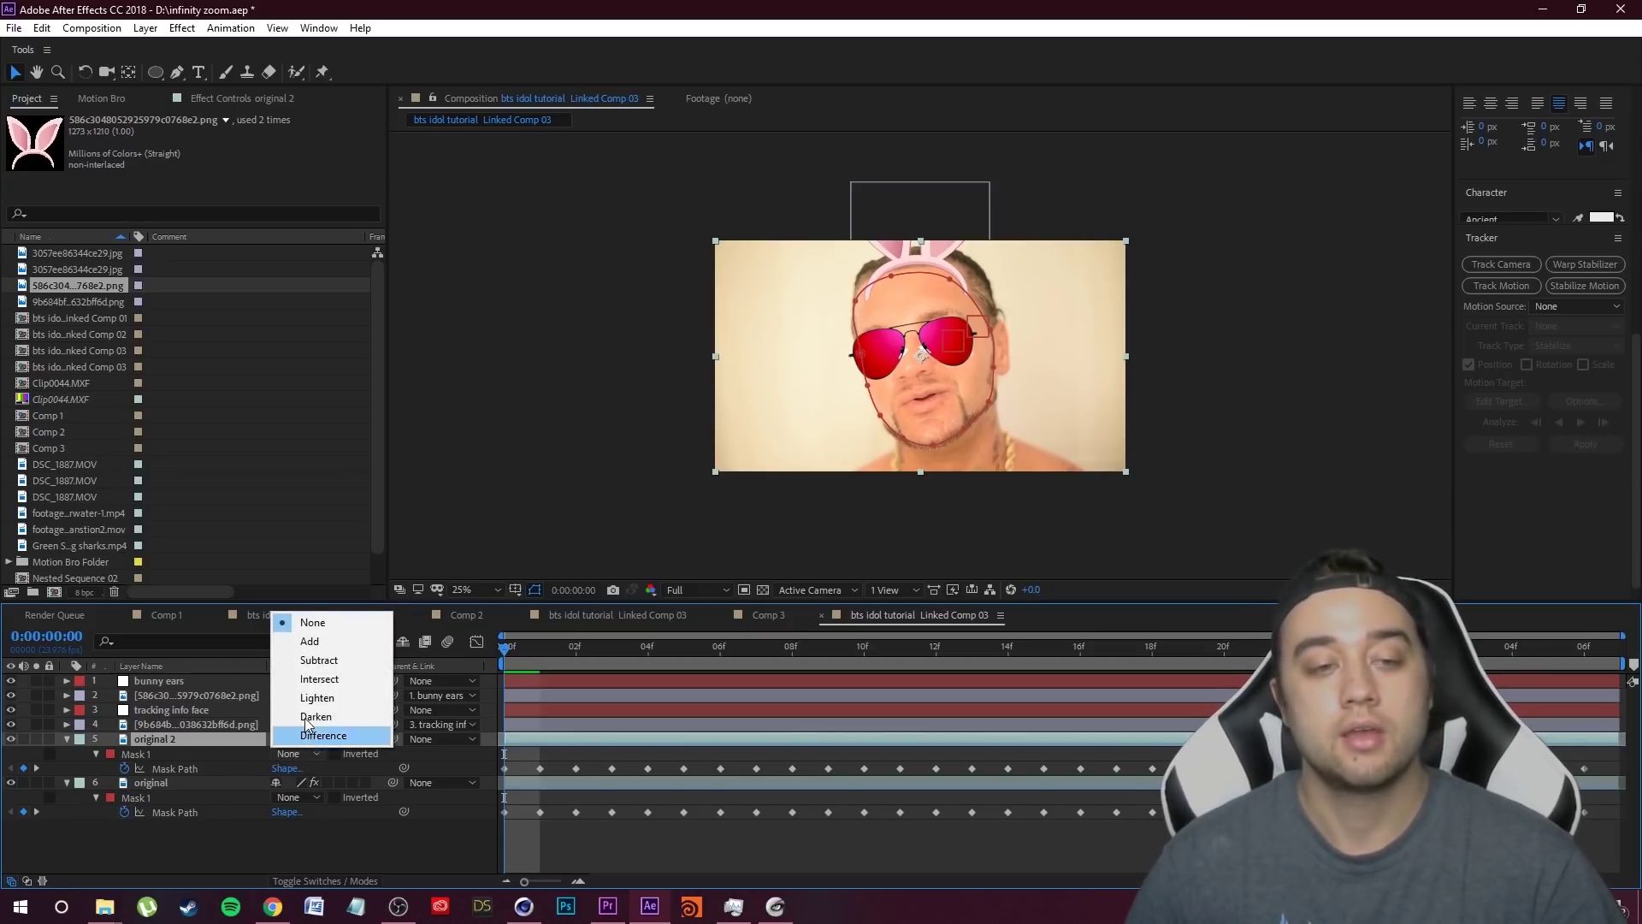
pyautogui.click(309, 641)
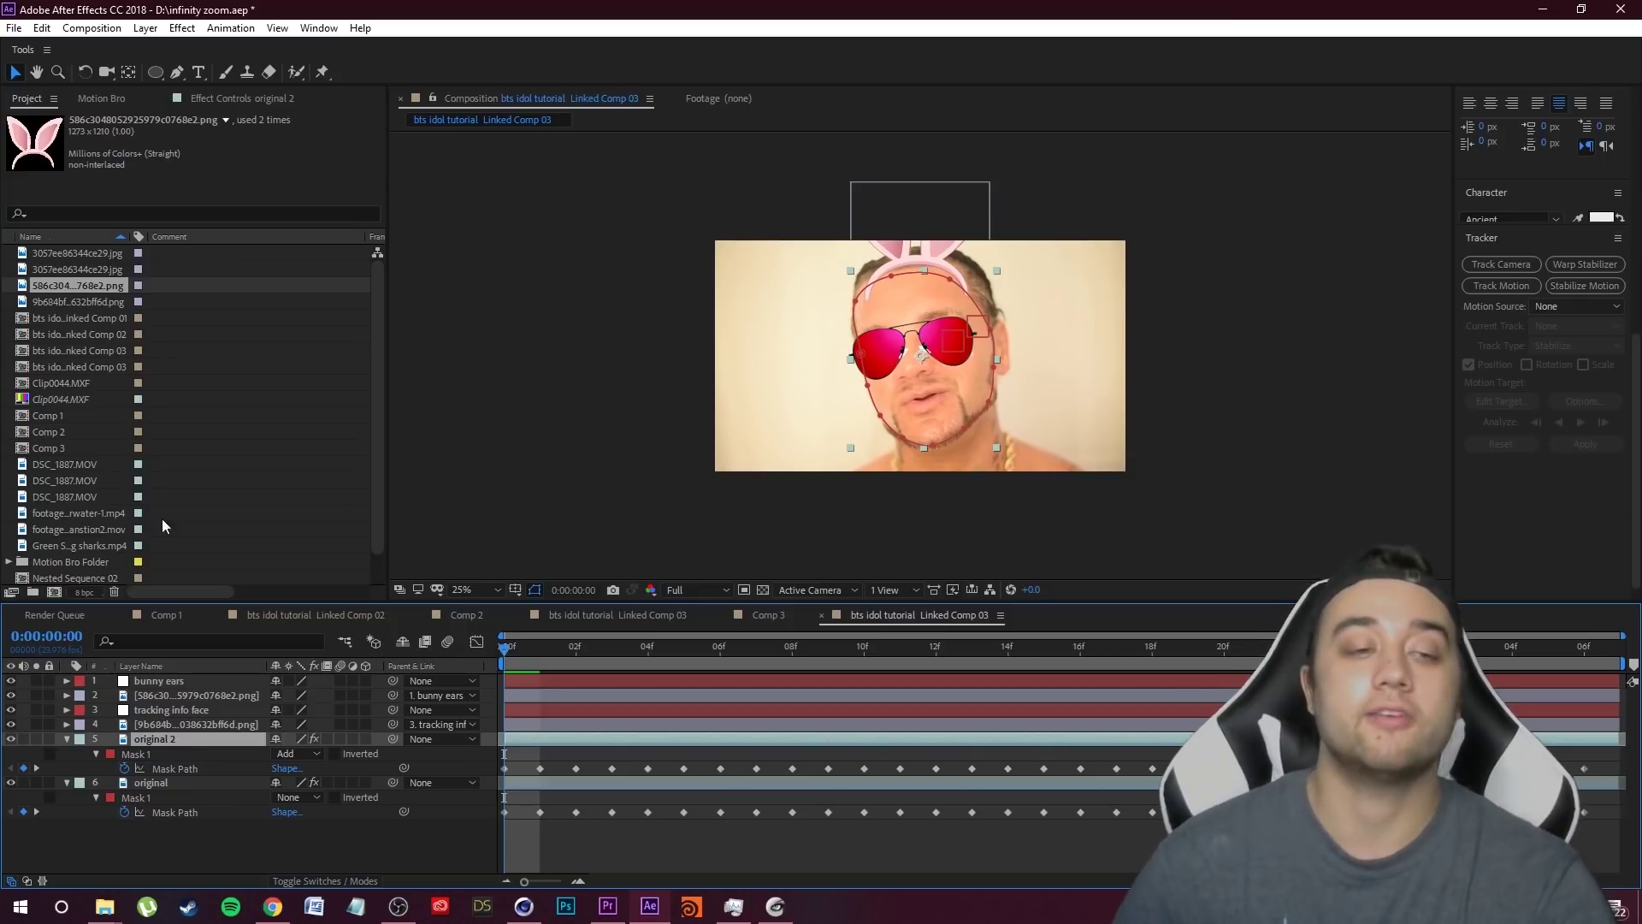
# - Rename the duplicated footage layer as "face touch"
pyautogui.rightClick(159, 739)
pyautogui.click(220, 721)
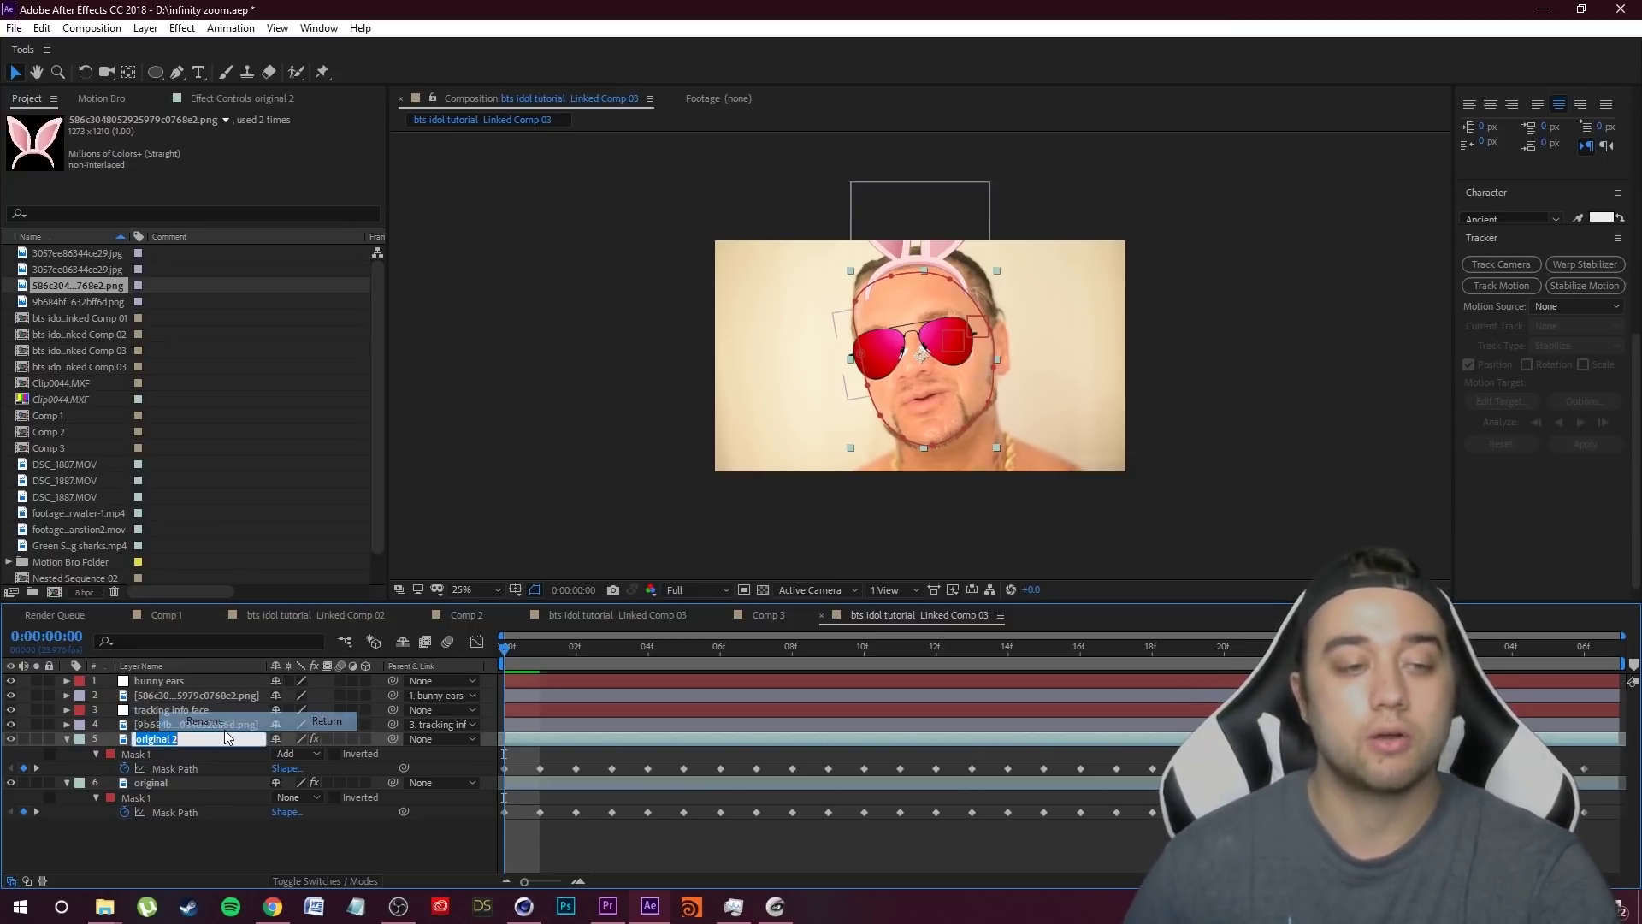
pyautogui.write('fou')
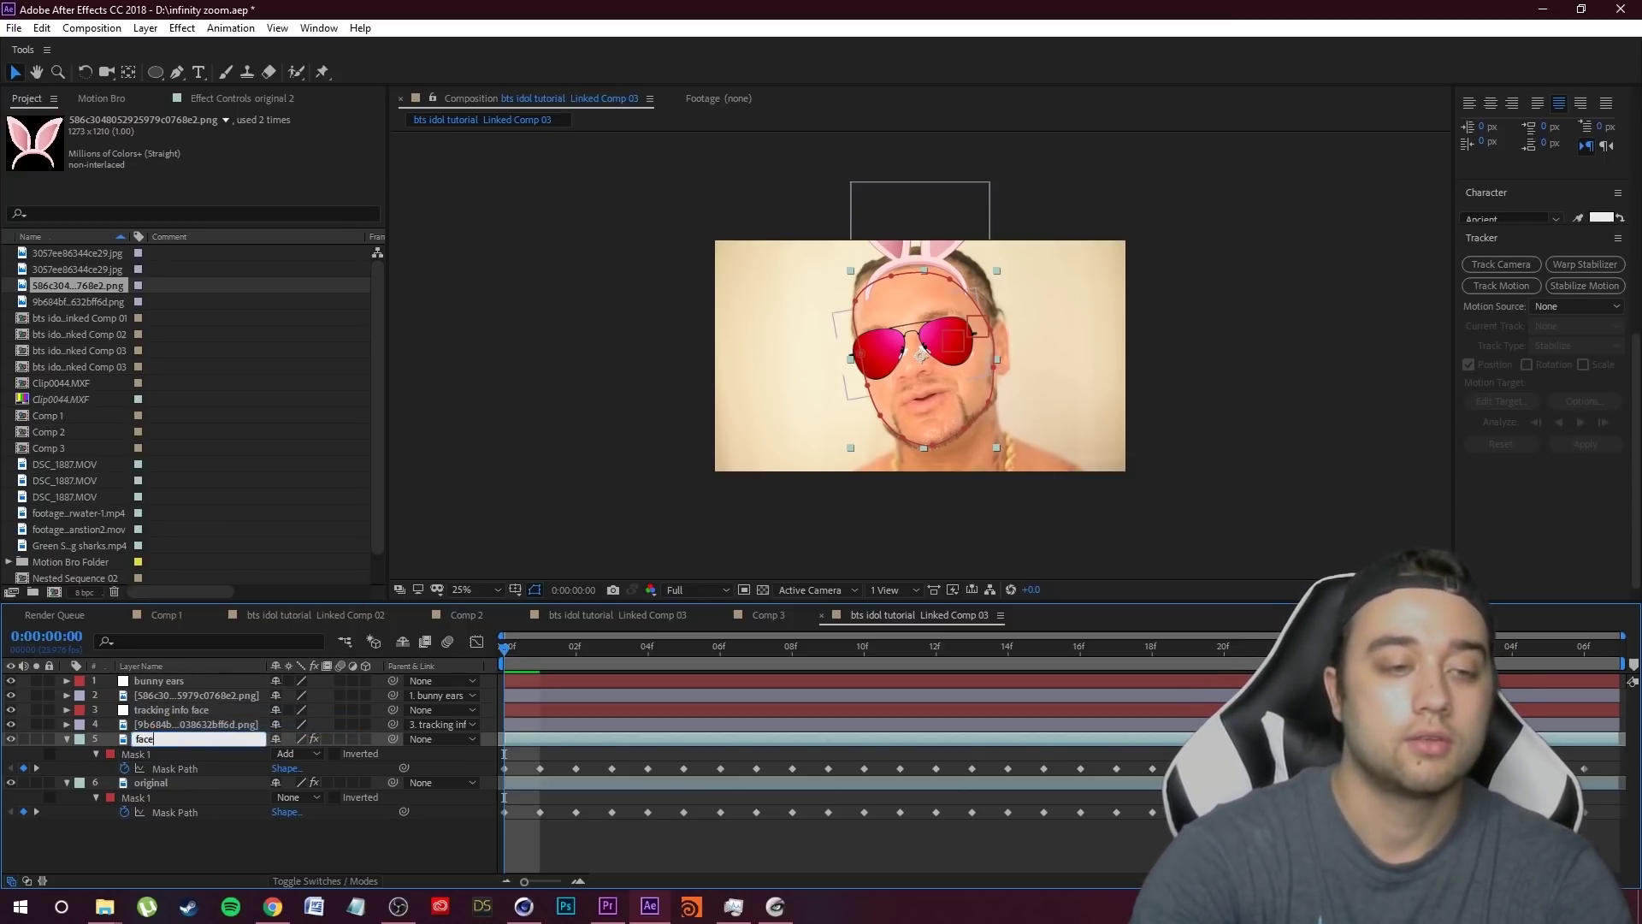
pyautogui.click(197, 746)
pyautogui.click(182, 744)
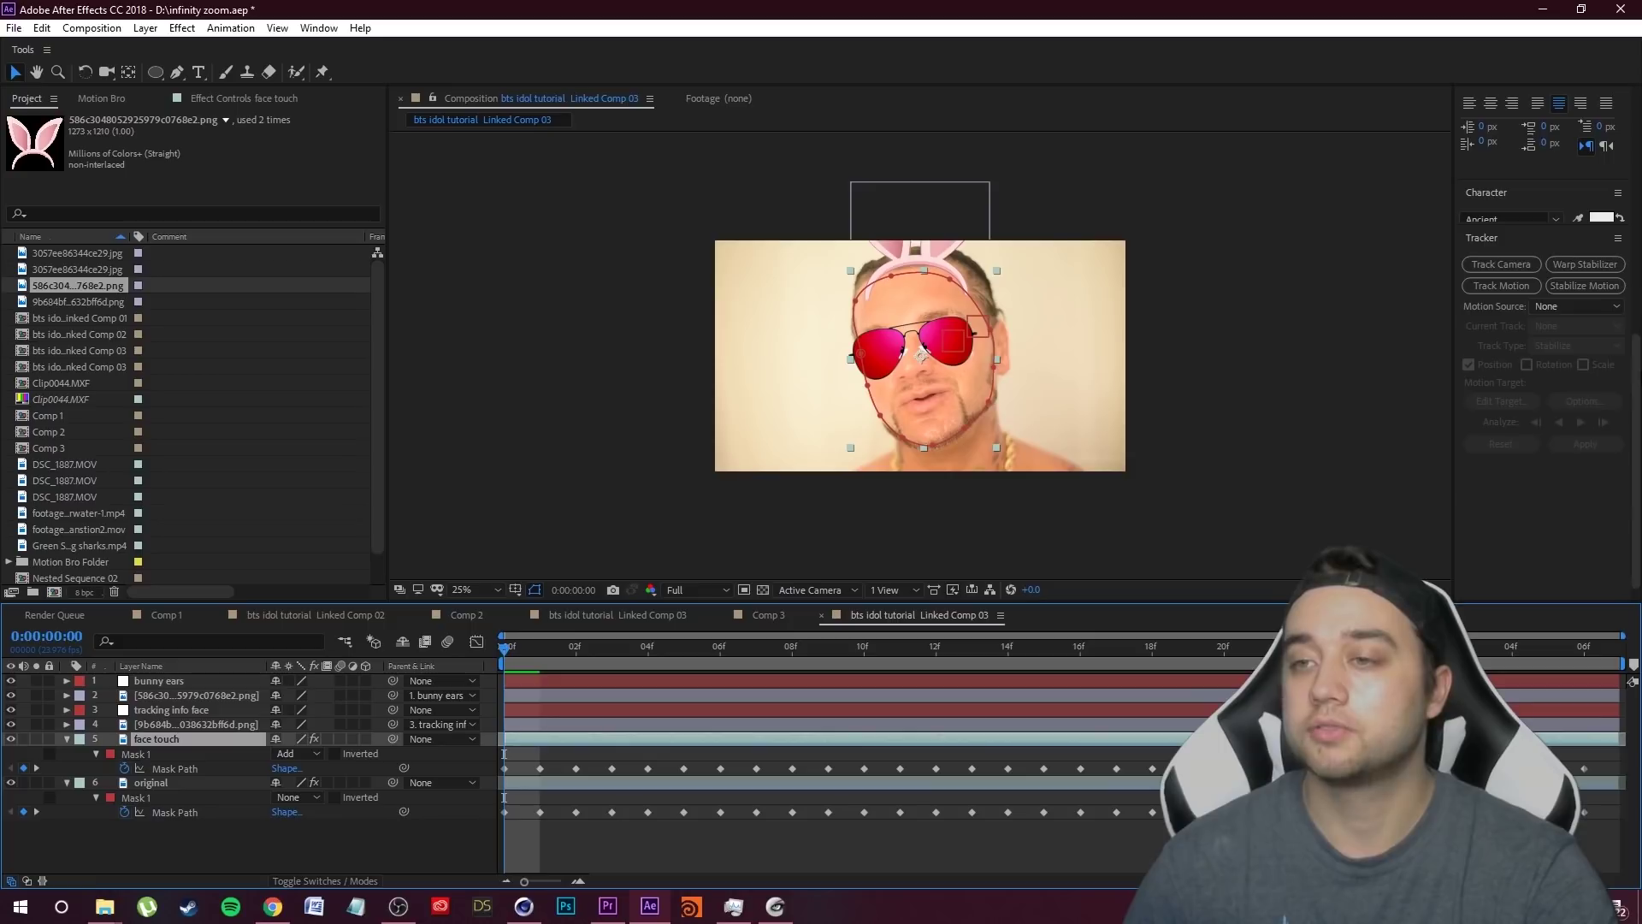
# - Apply the Curves effect to the face touch layer and bend the RGB curve upward to brighten the face
pyautogui.hotkey('ctrl', '5')
pyautogui.click(1491, 225)
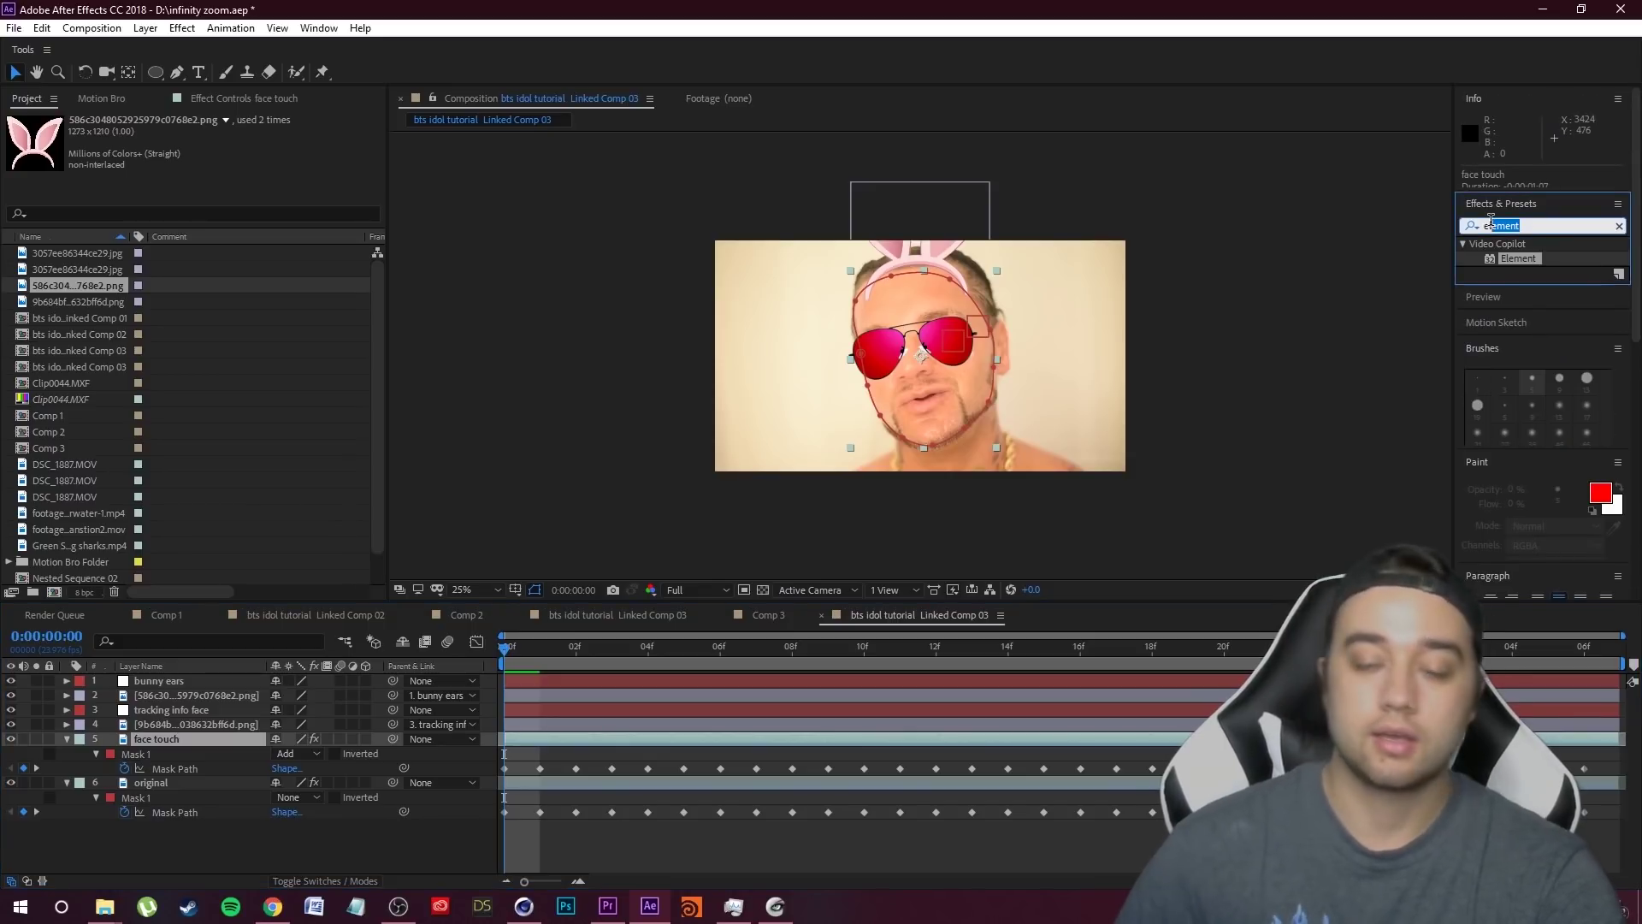
pyautogui.write('curves')
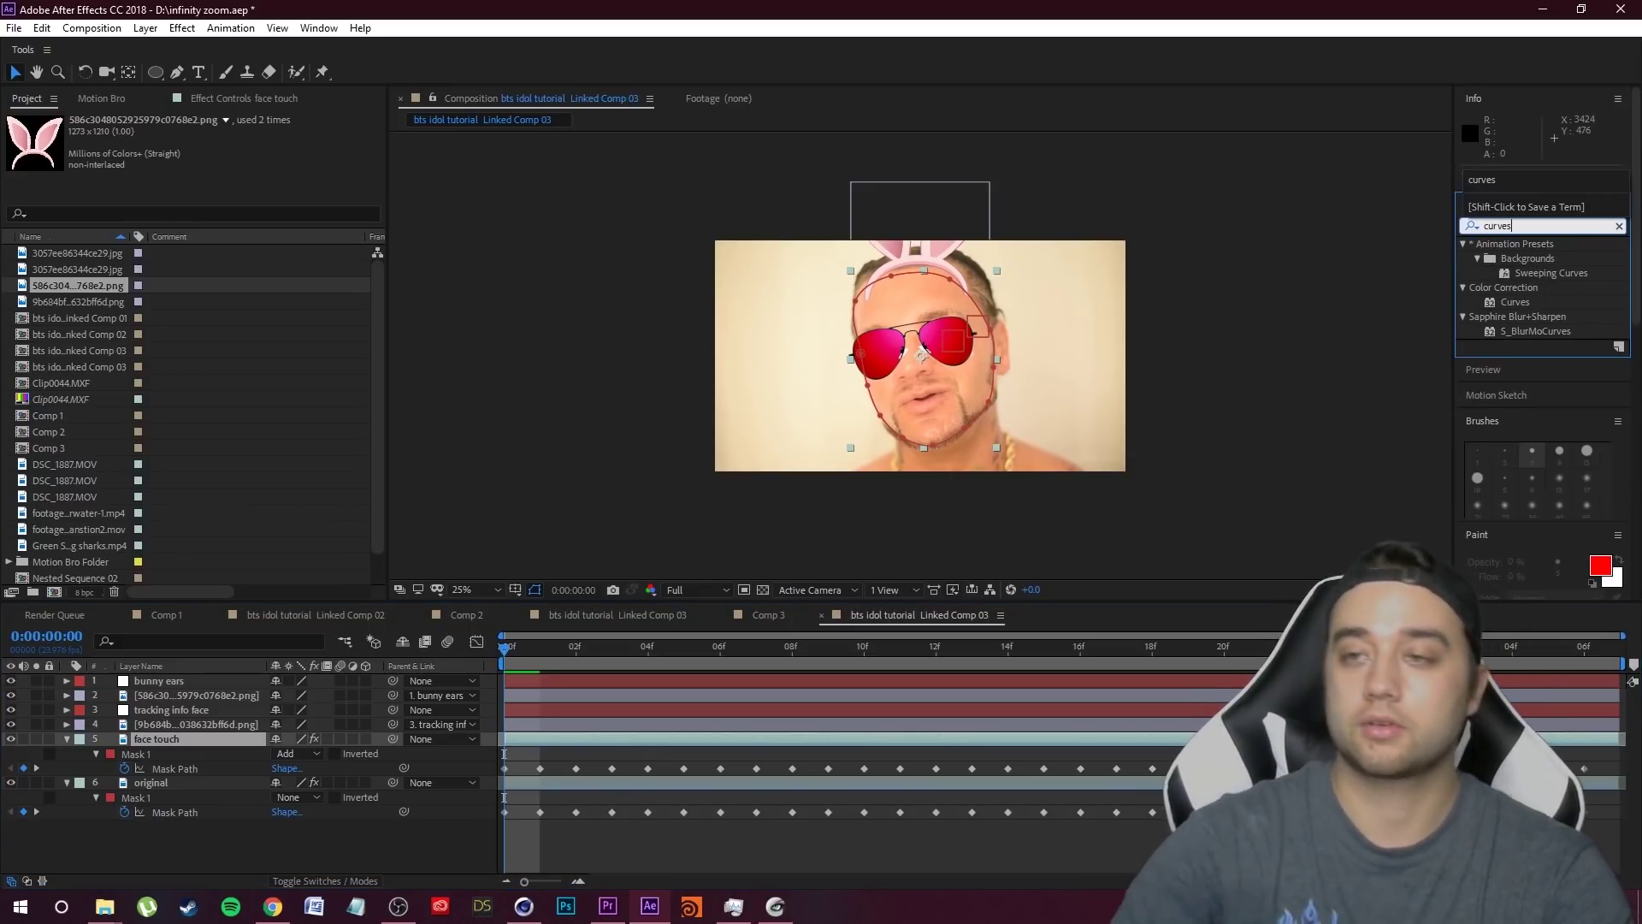
pyautogui.doubleClick(1515, 301)
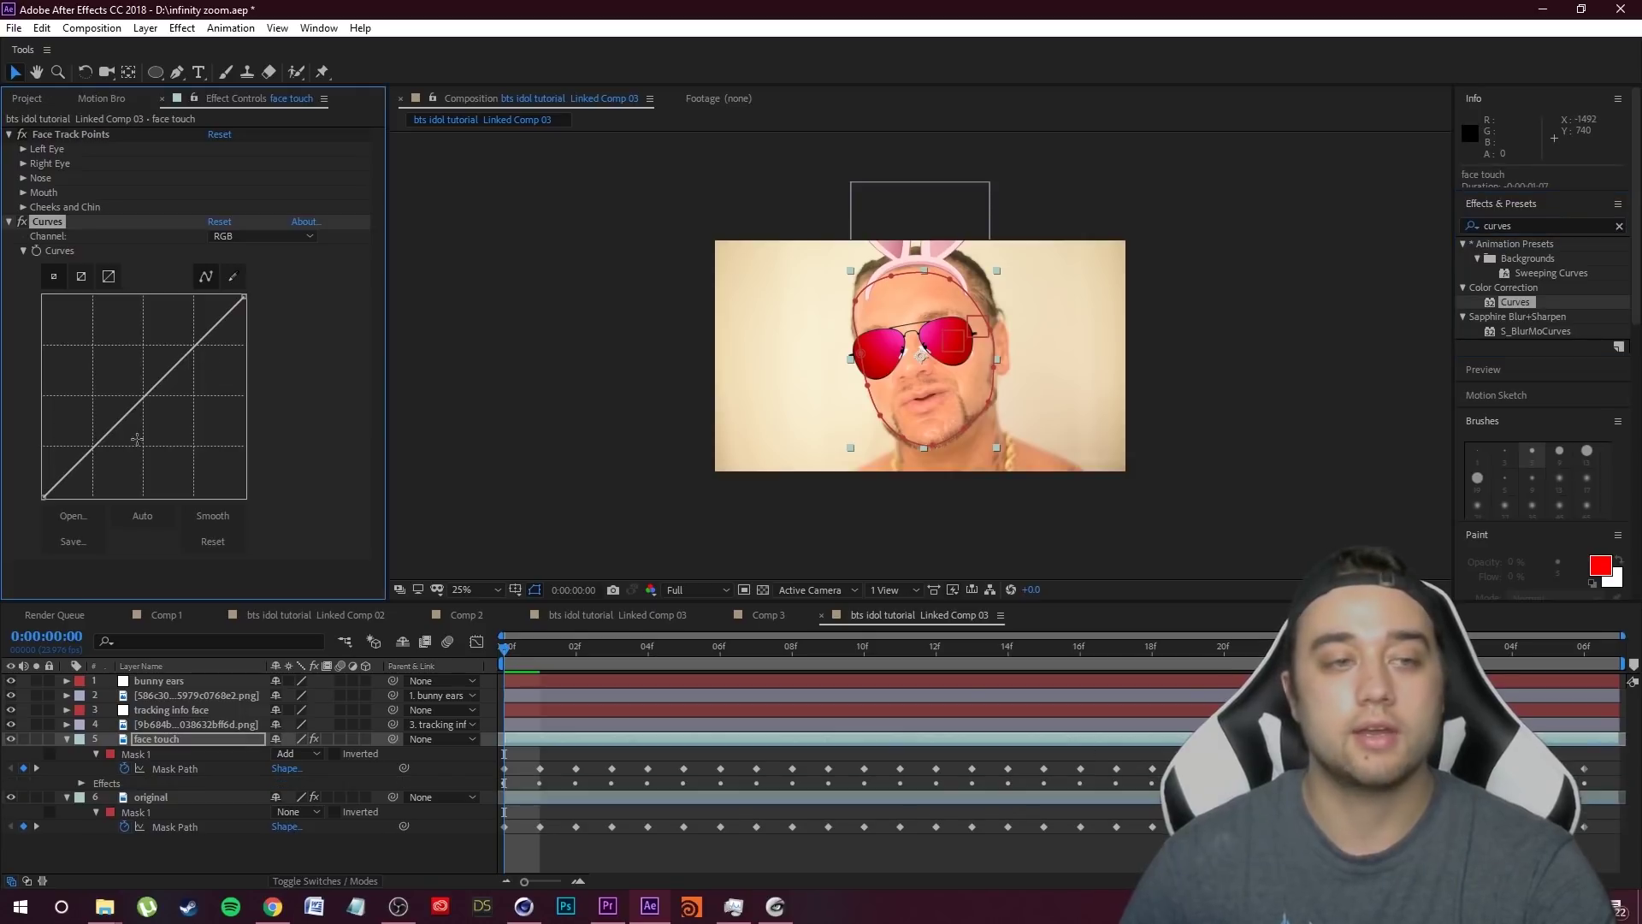
pyautogui.moveTo(187, 353); pyautogui.dragTo(196, 340)
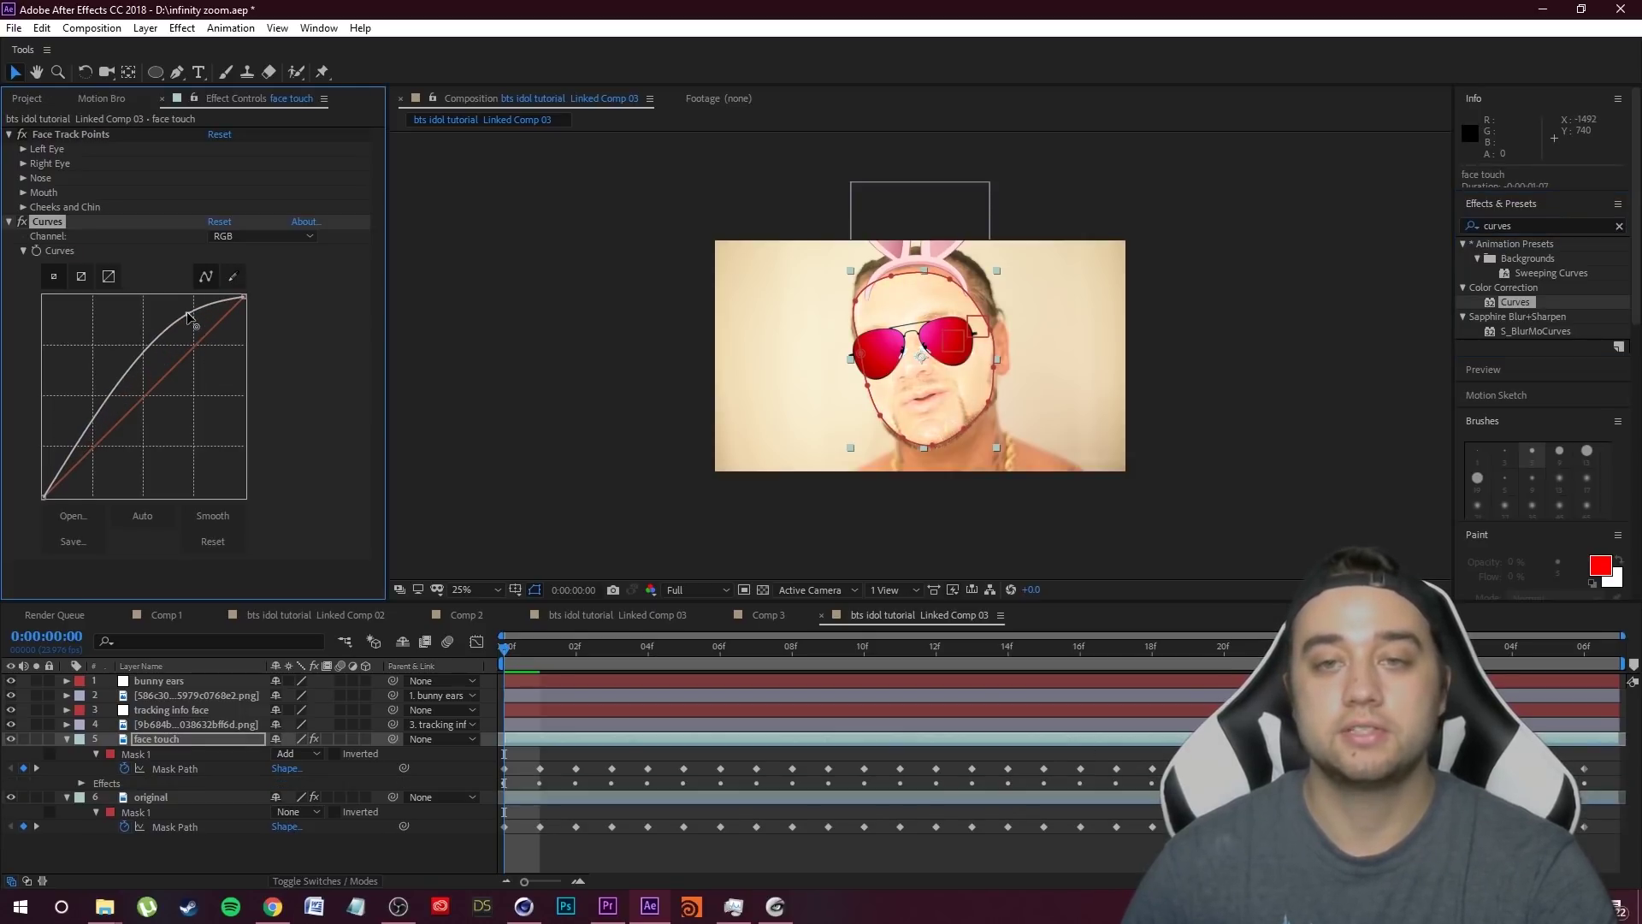
# - Feather Mask 1 on the face touch layer by 39 pixels
pyautogui.click(96, 754)
pyautogui.click(96, 753)
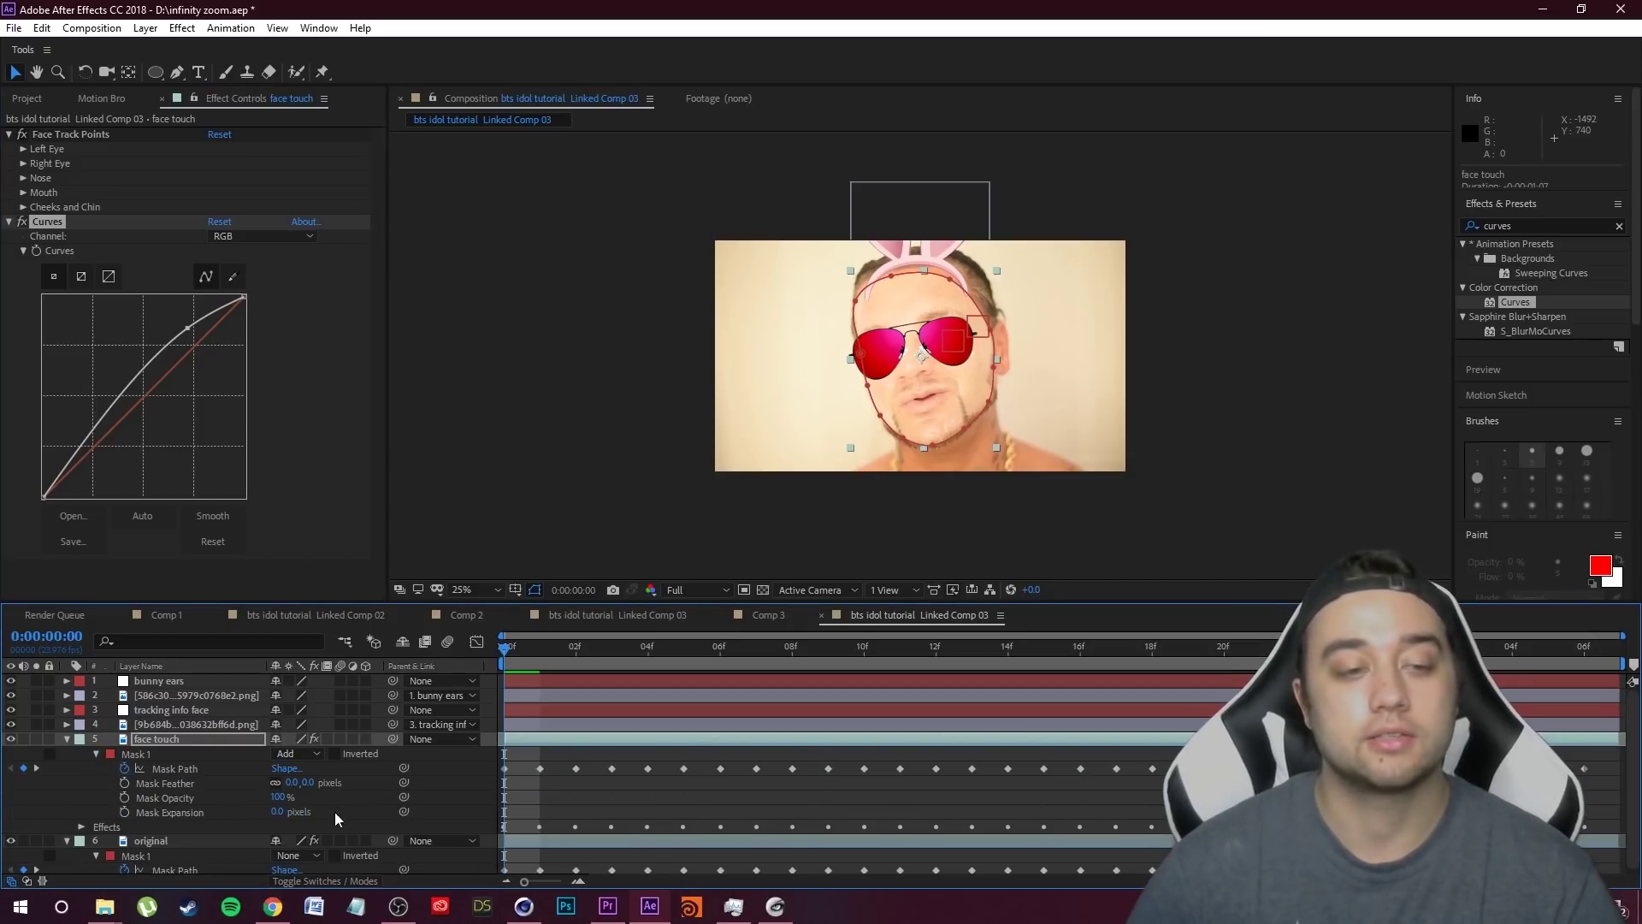
pyautogui.moveTo(309, 785); pyautogui.dragTo(330, 781)
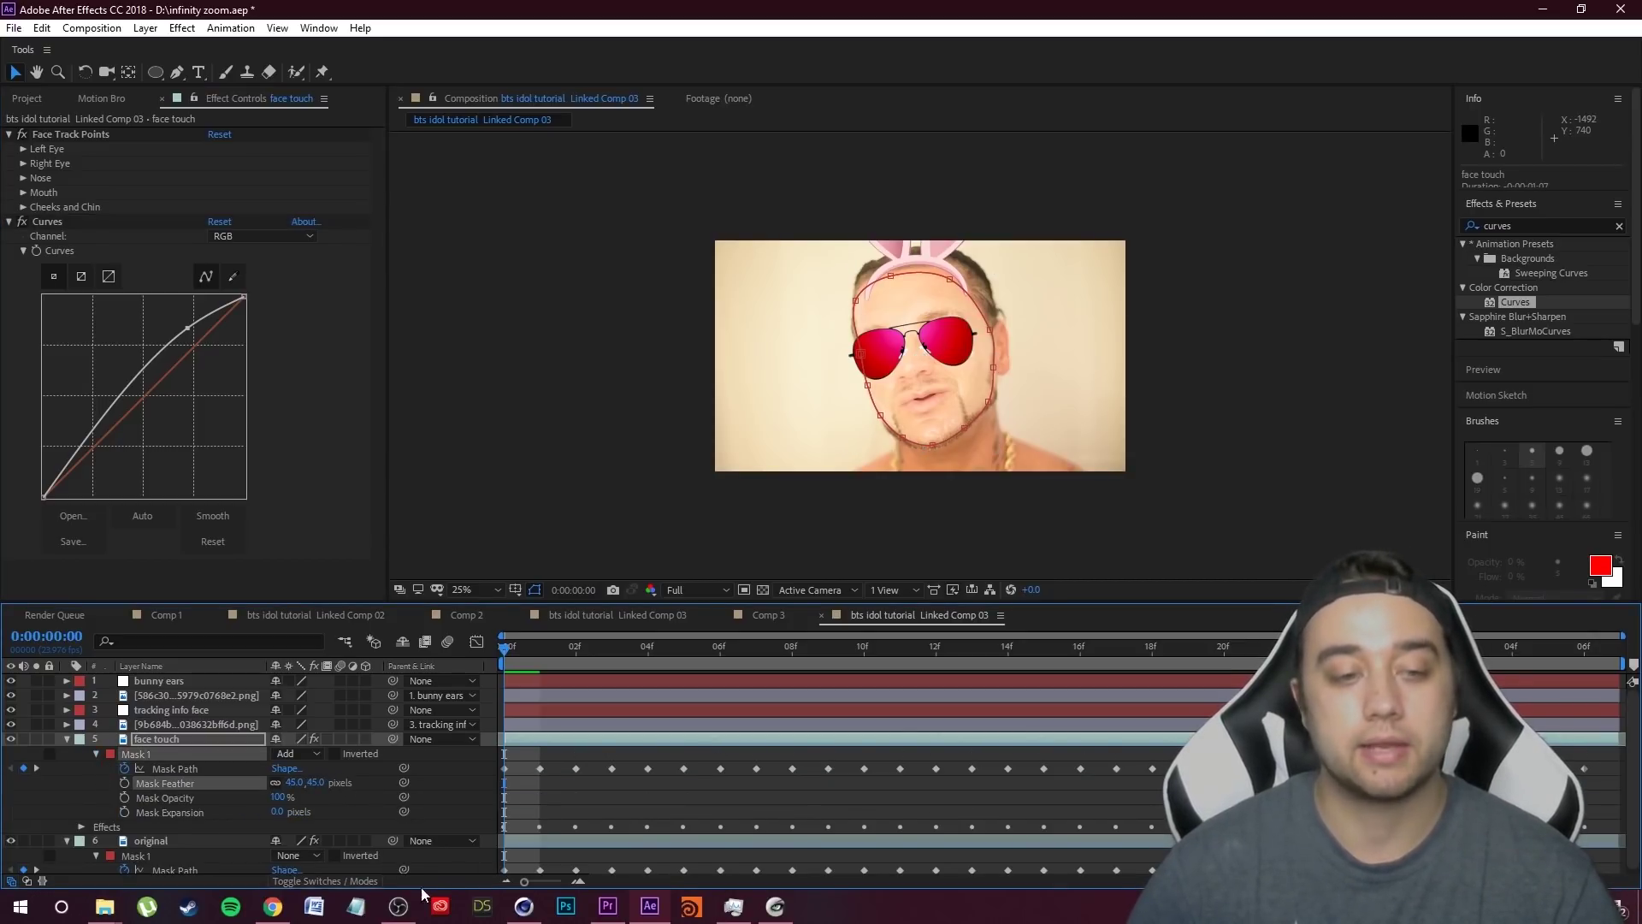
pyautogui.scroll(2, 1148, 452)
pyautogui.scroll(-4, 1023, 469)
pyautogui.scroll(1, 1023, 469)
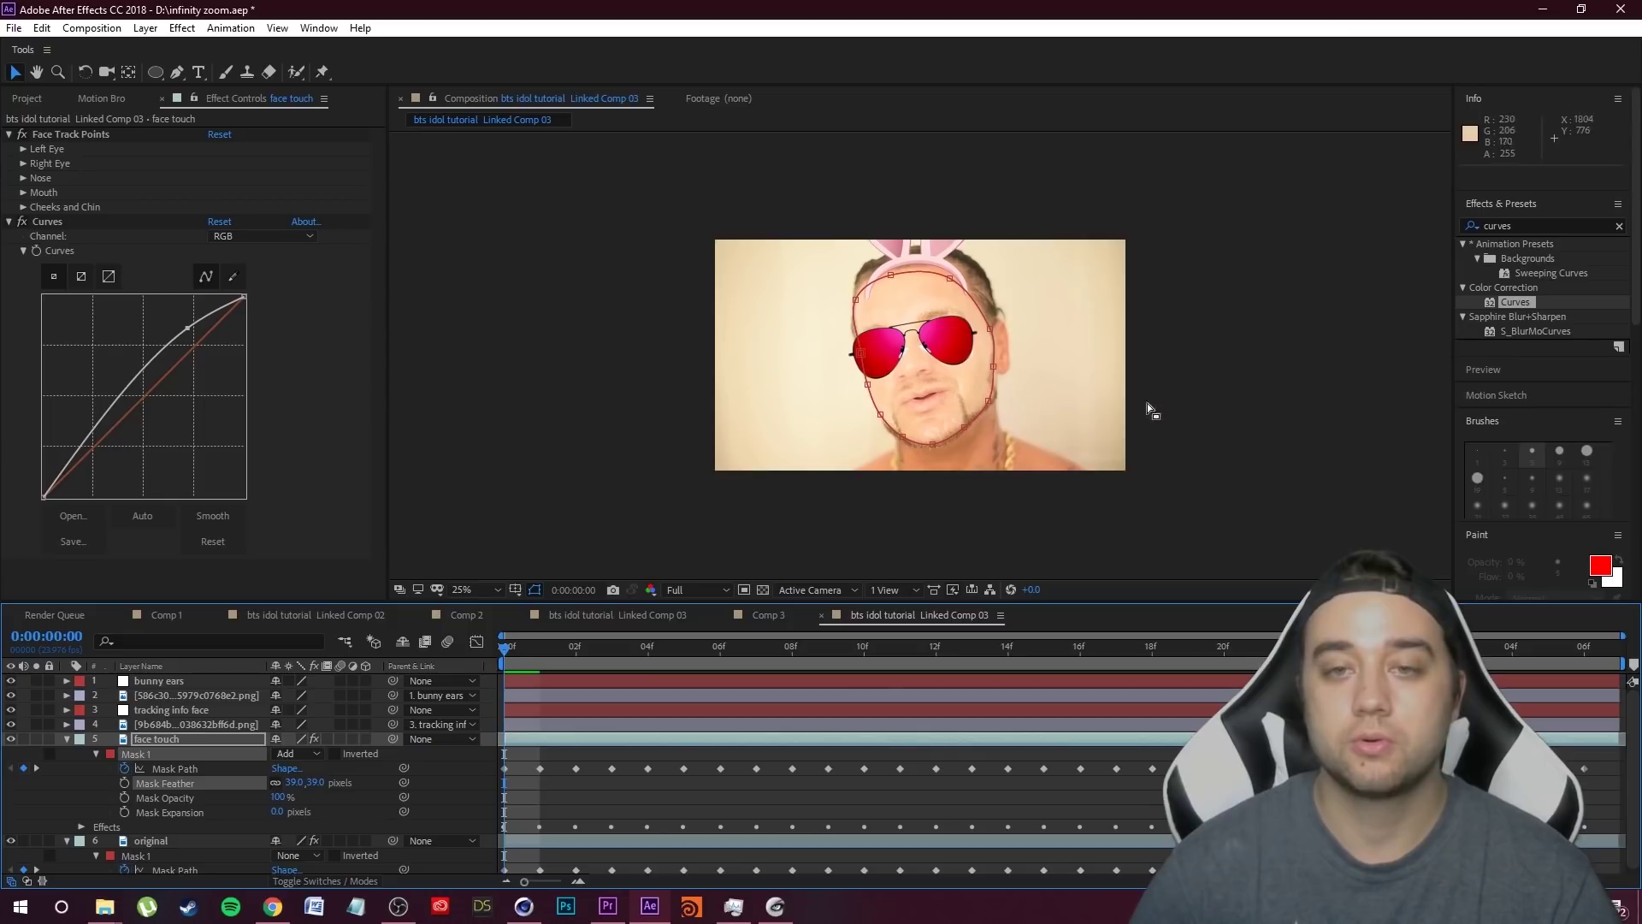
# - Step through the composition's frames to check how the brightened face mask follows the head
pyautogui.click(921, 447)
pyautogui.press('pagedown')
pyautogui.press('pagedown')
pyautogui.press('pagedown')
pyautogui.press('pagedown')
pyautogui.press('pageup')
pyautogui.press('pageup')
pyautogui.press('pageup')
pyautogui.press('pageup')
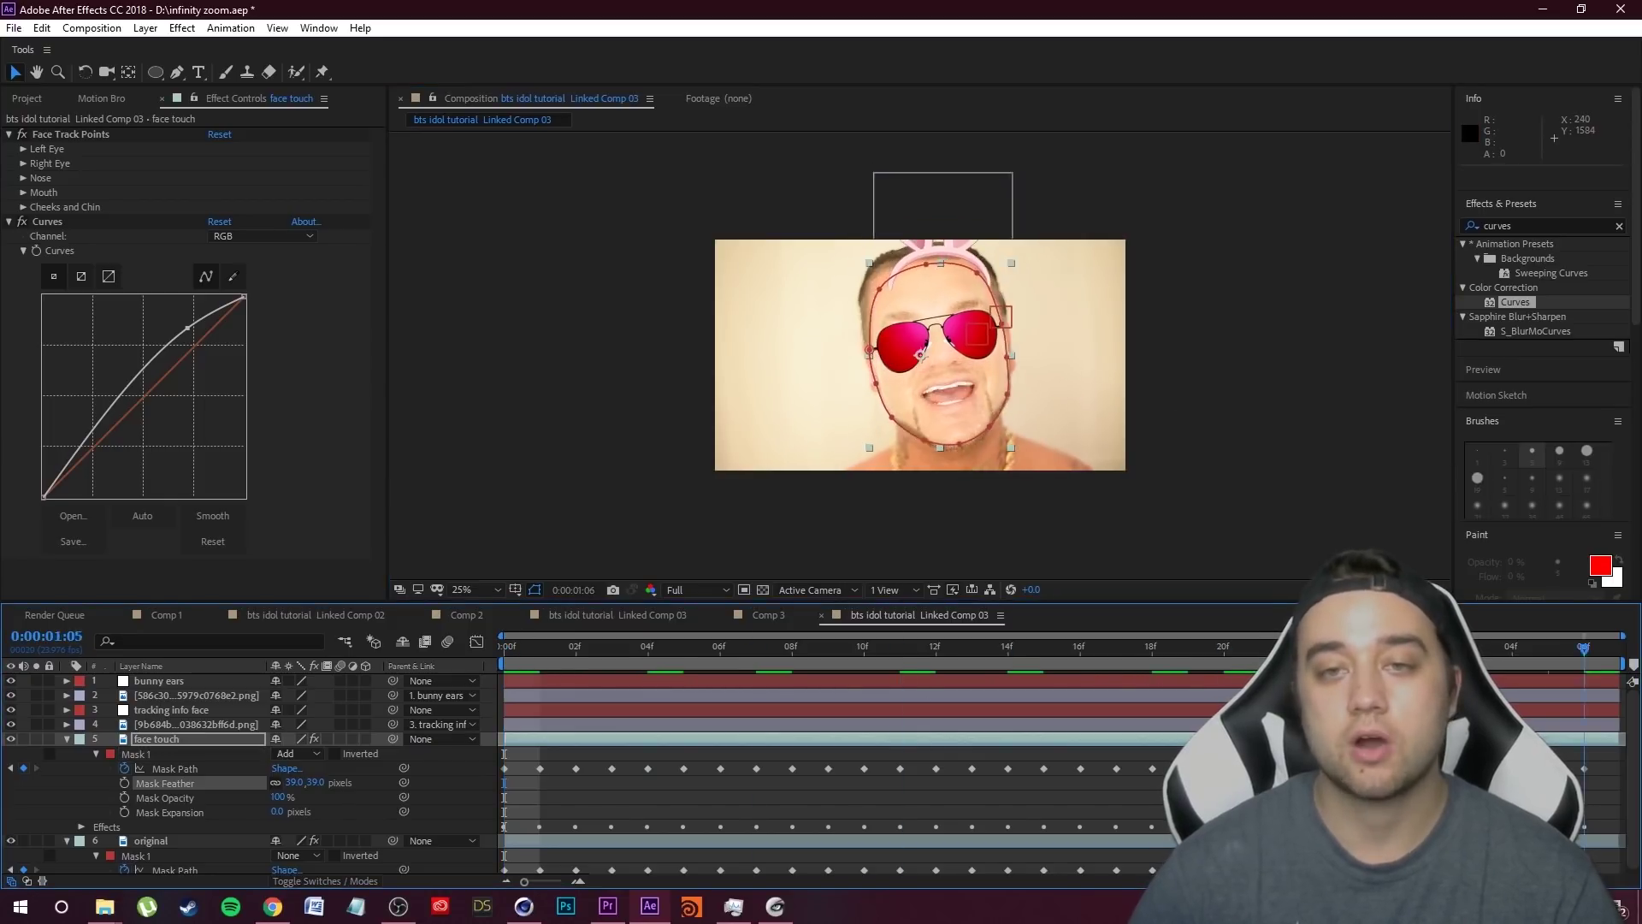
# - Keyframe the face touch layer's Mask Opacity from 100% at frame 0 to 0% at frame 3, and preview the fade
pyautogui.click(124, 797)
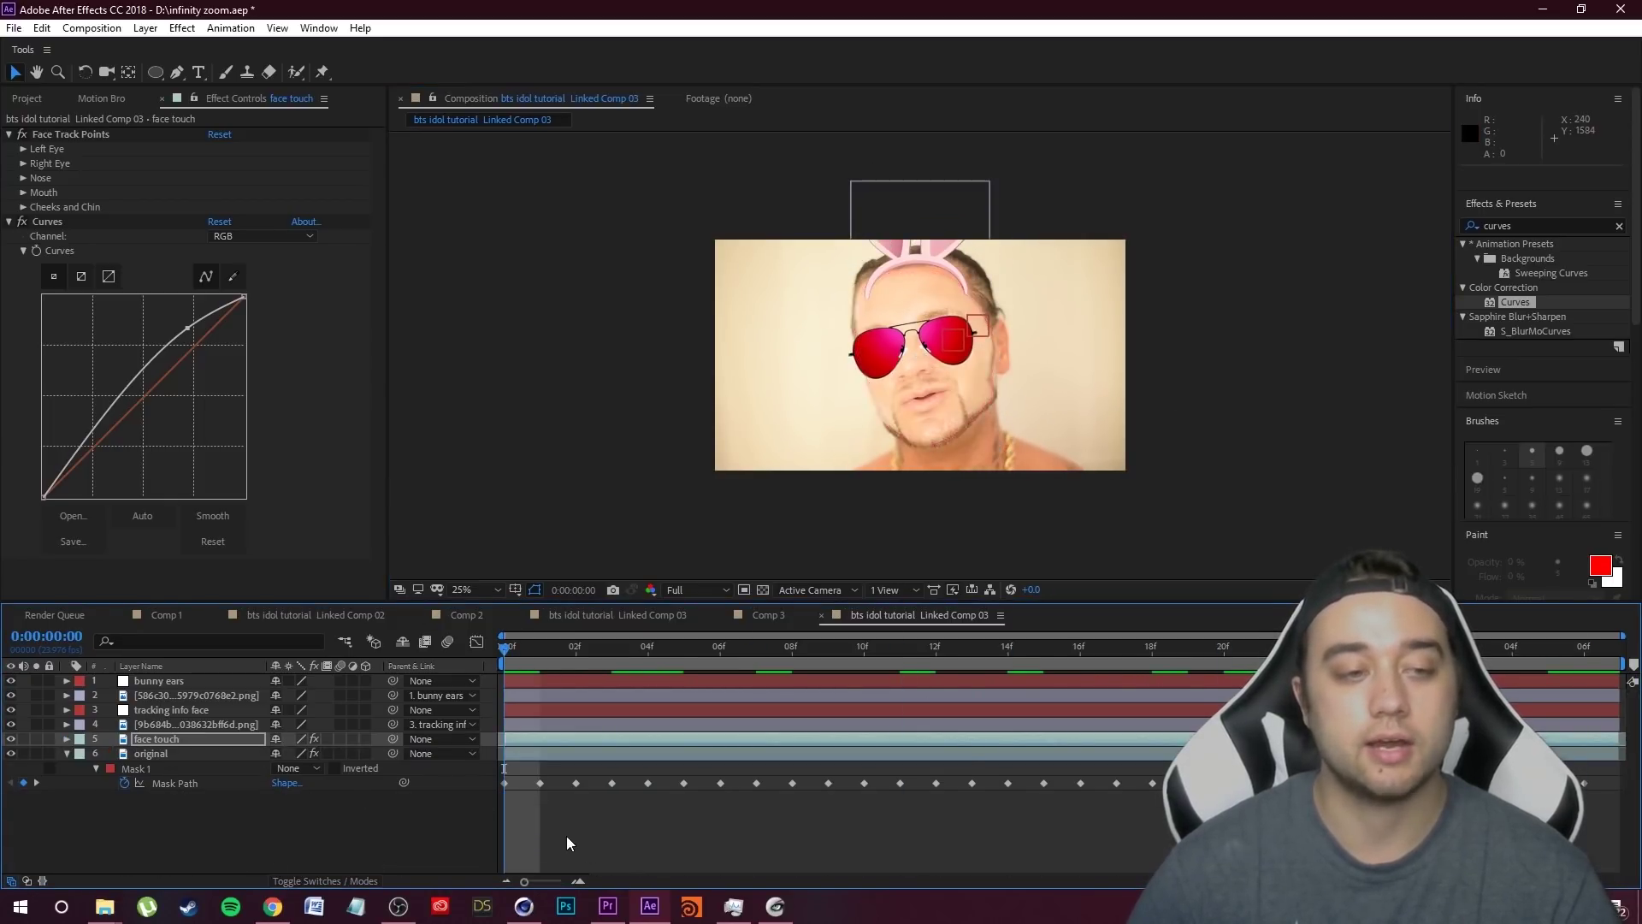
pyautogui.press('space')
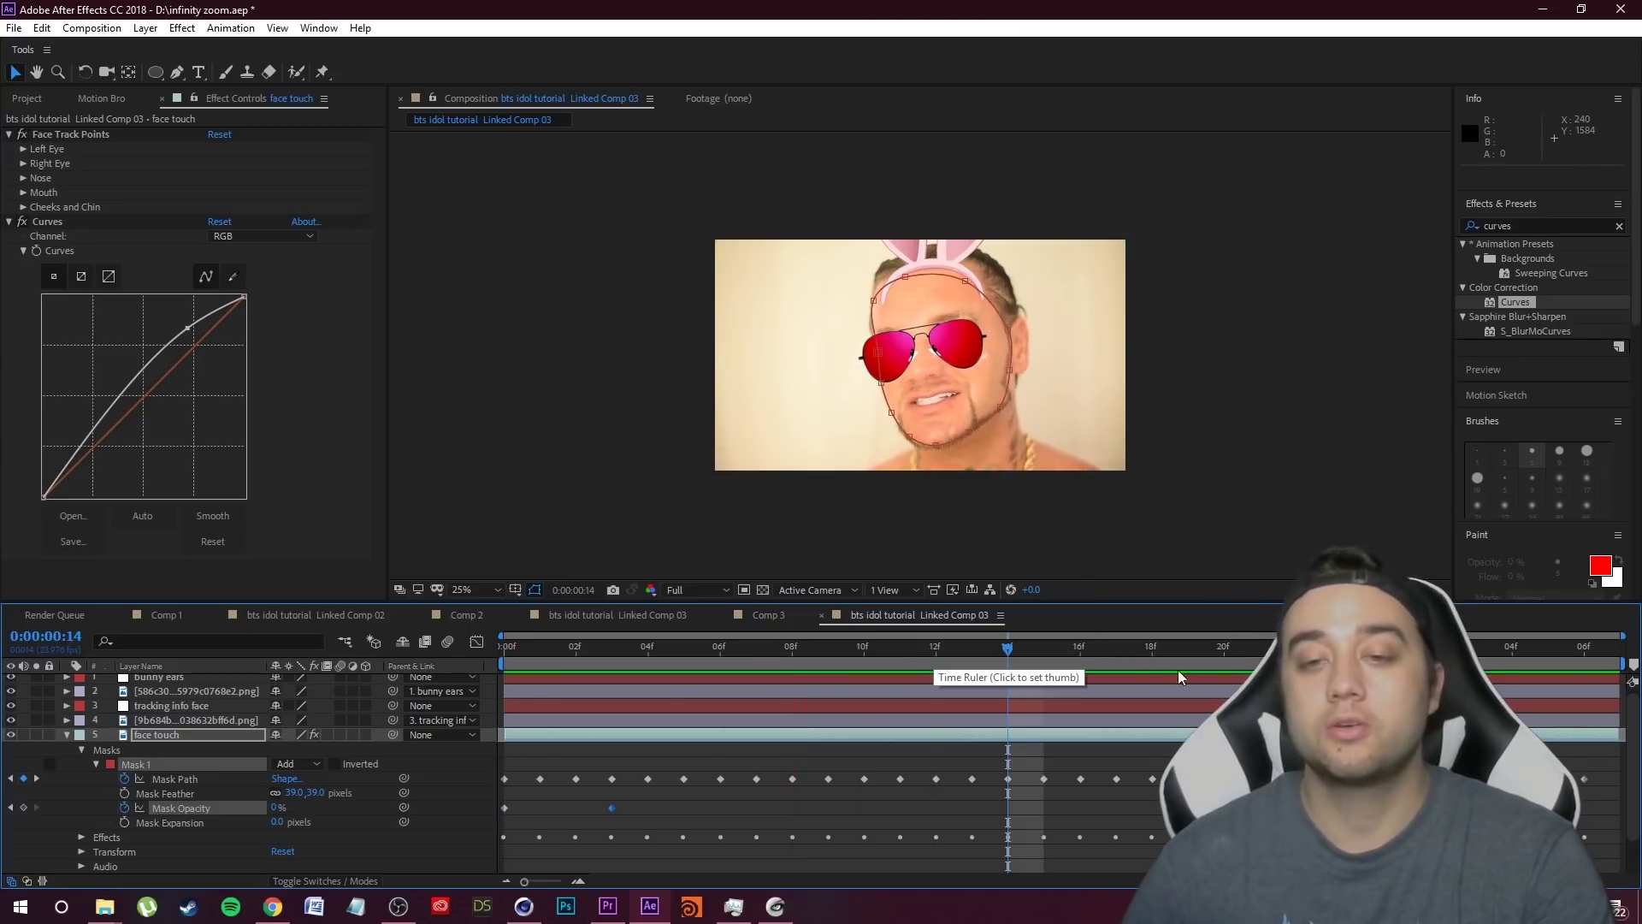
pyautogui.press('space')
pyautogui.press('space')
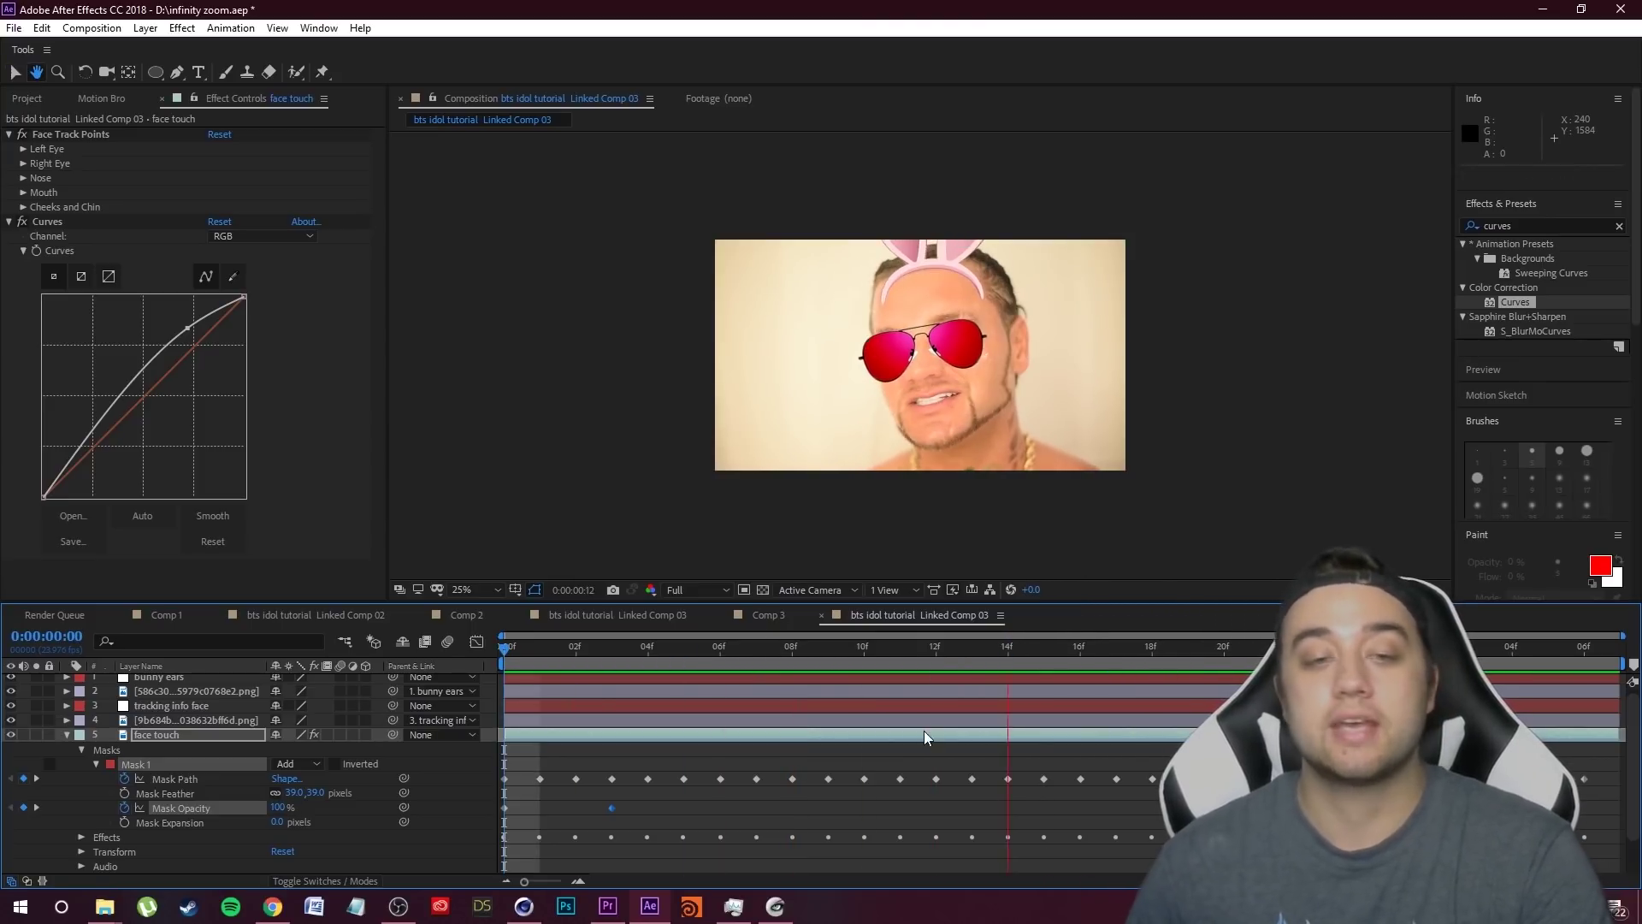
pyautogui.press('space')
pyautogui.press('Home')
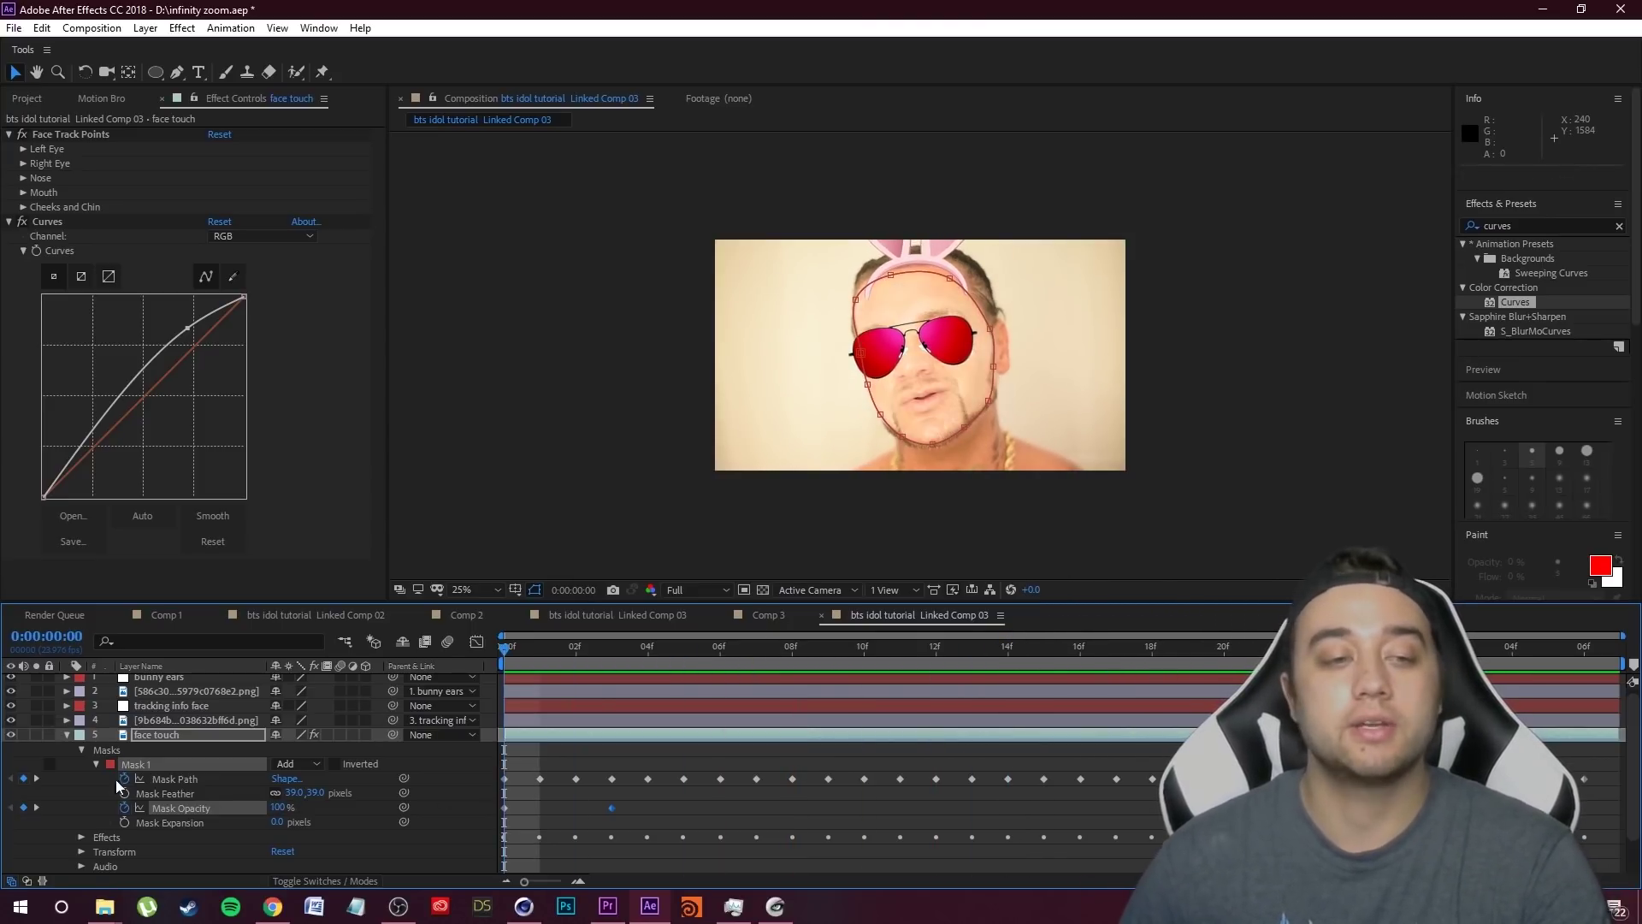
# - Collapse the face touch layer's properties and save the project
pyautogui.click(67, 733)
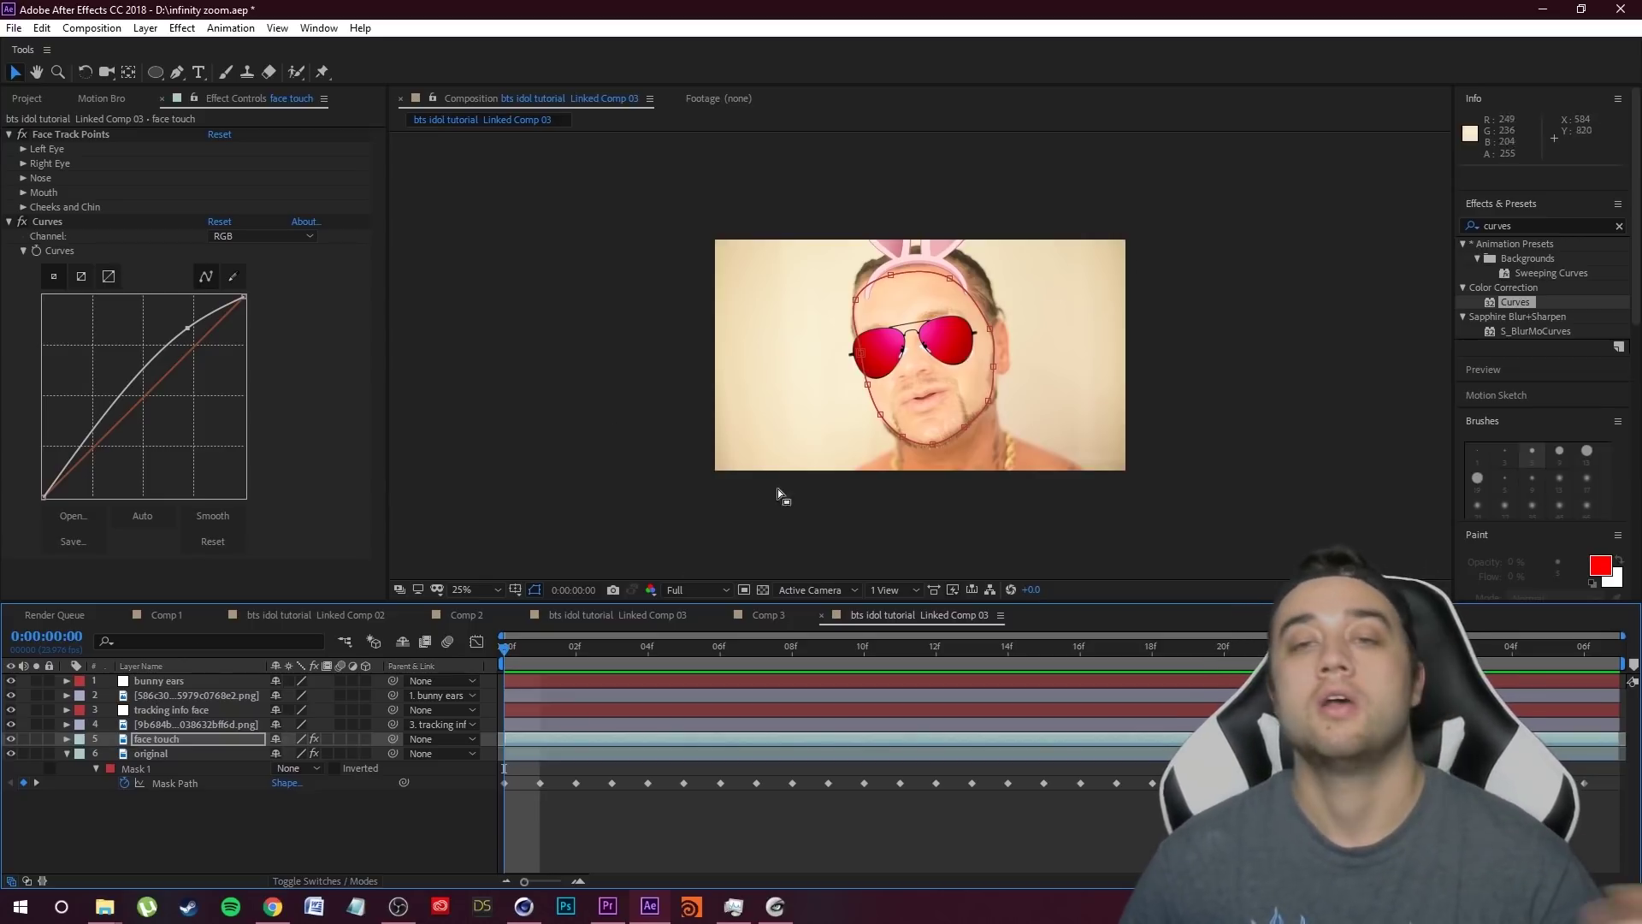
pyautogui.click(342, 843)
pyautogui.hotkey('ctrl', 's')
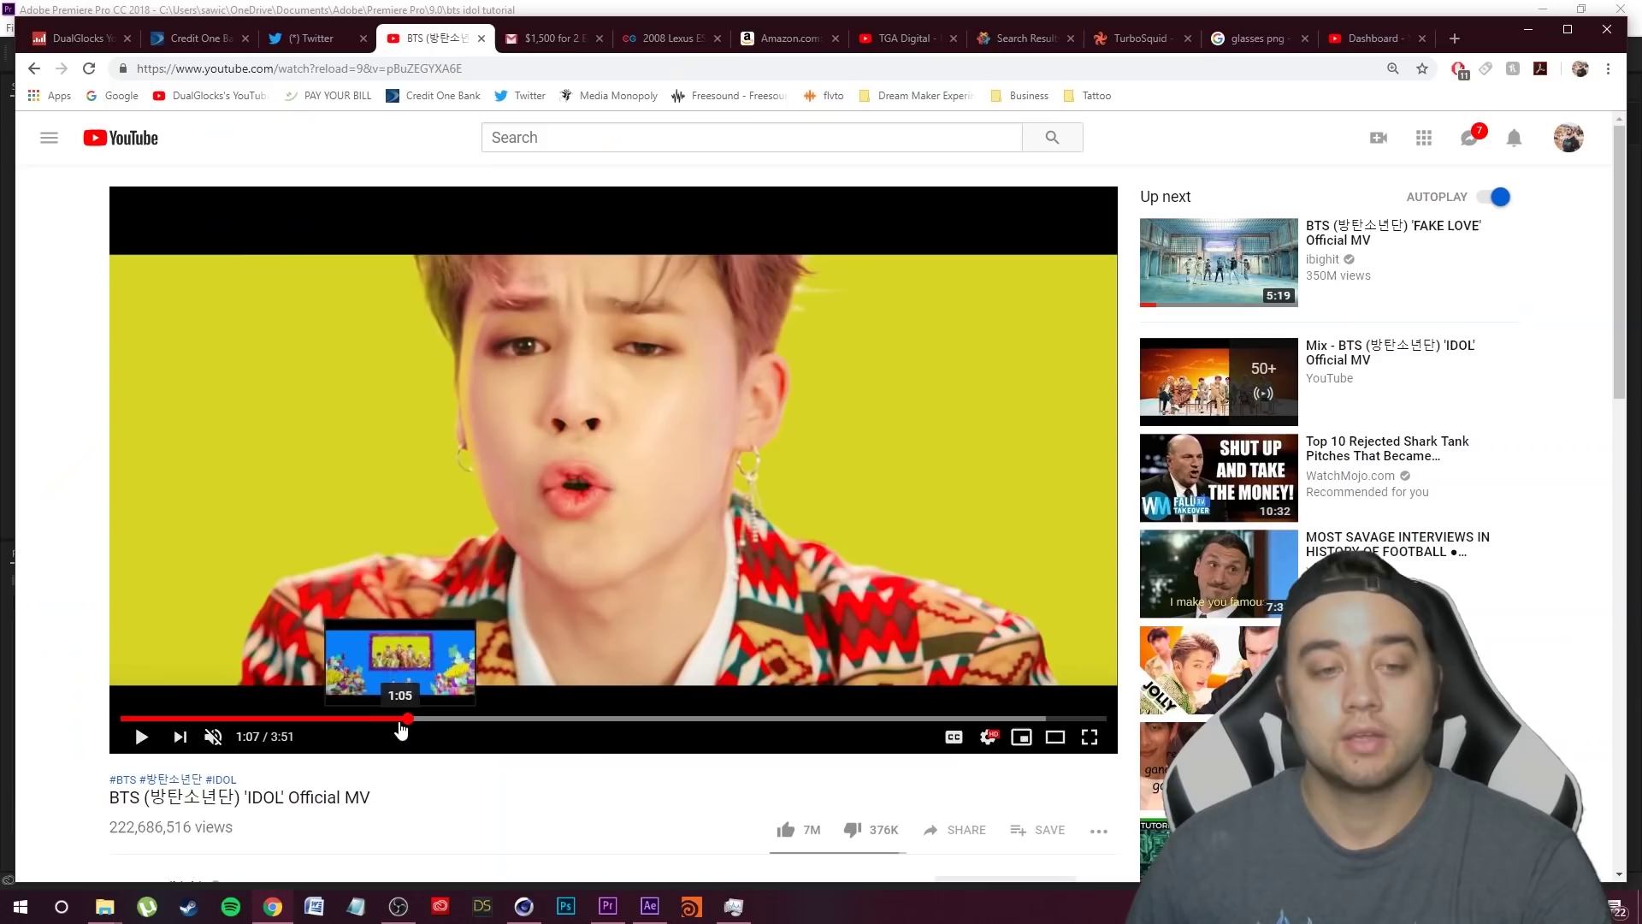
# - Review the BTS 'IDOL' video in Chrome from around 1:07 in full screen to study the colorful pavilion scene
pyautogui.click(395, 719)
pyautogui.click(406, 719)
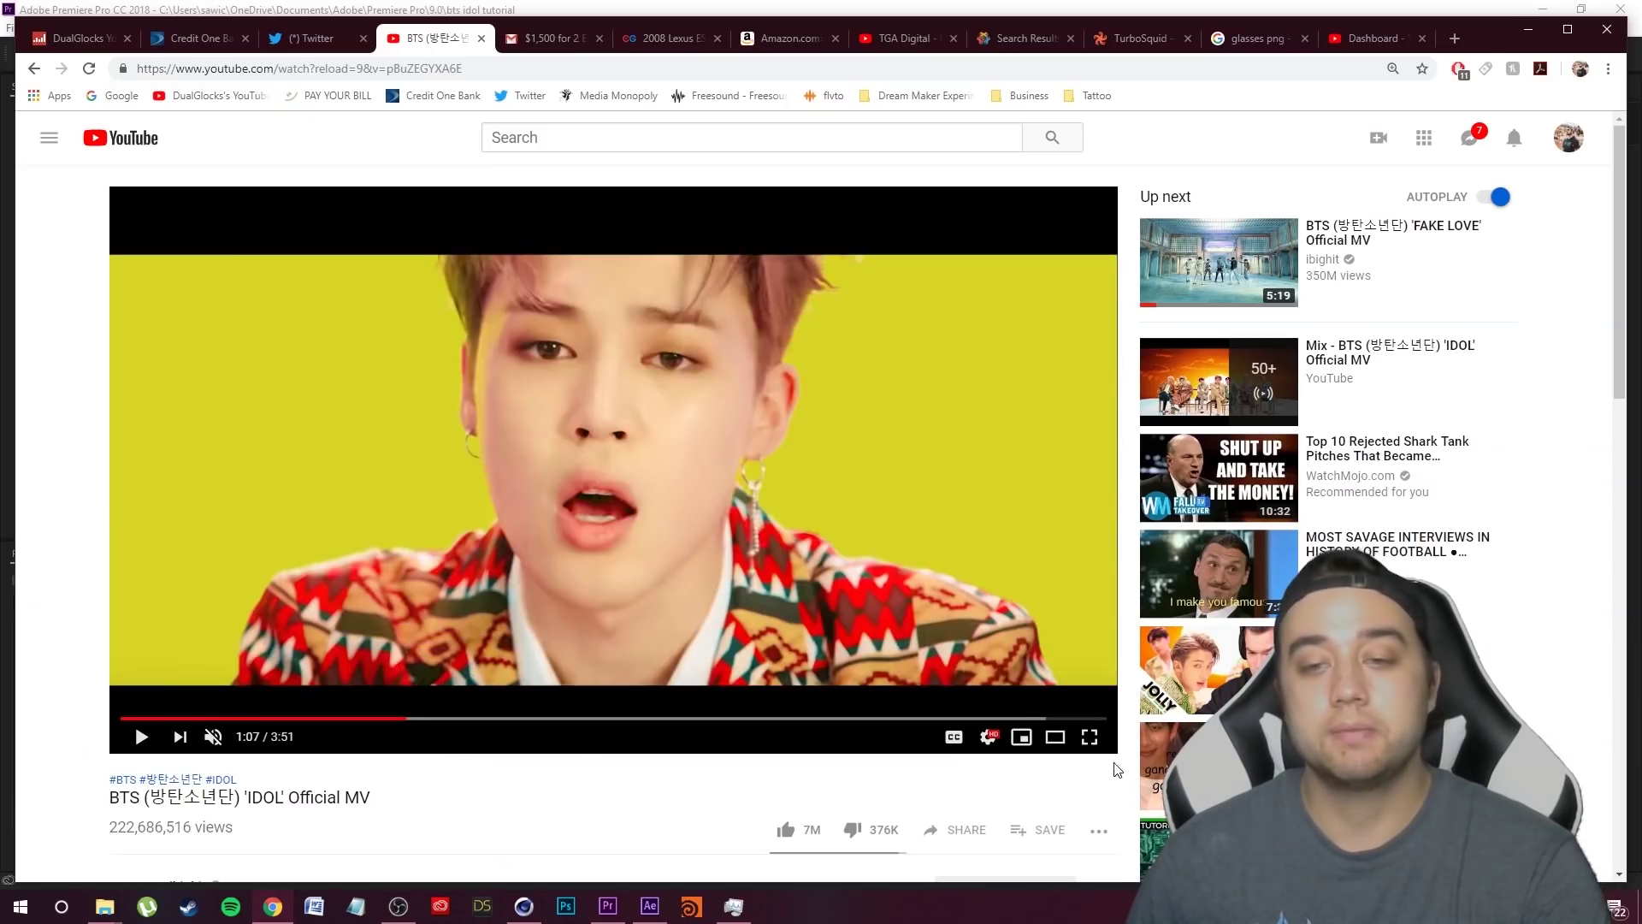
pyautogui.click(1089, 736)
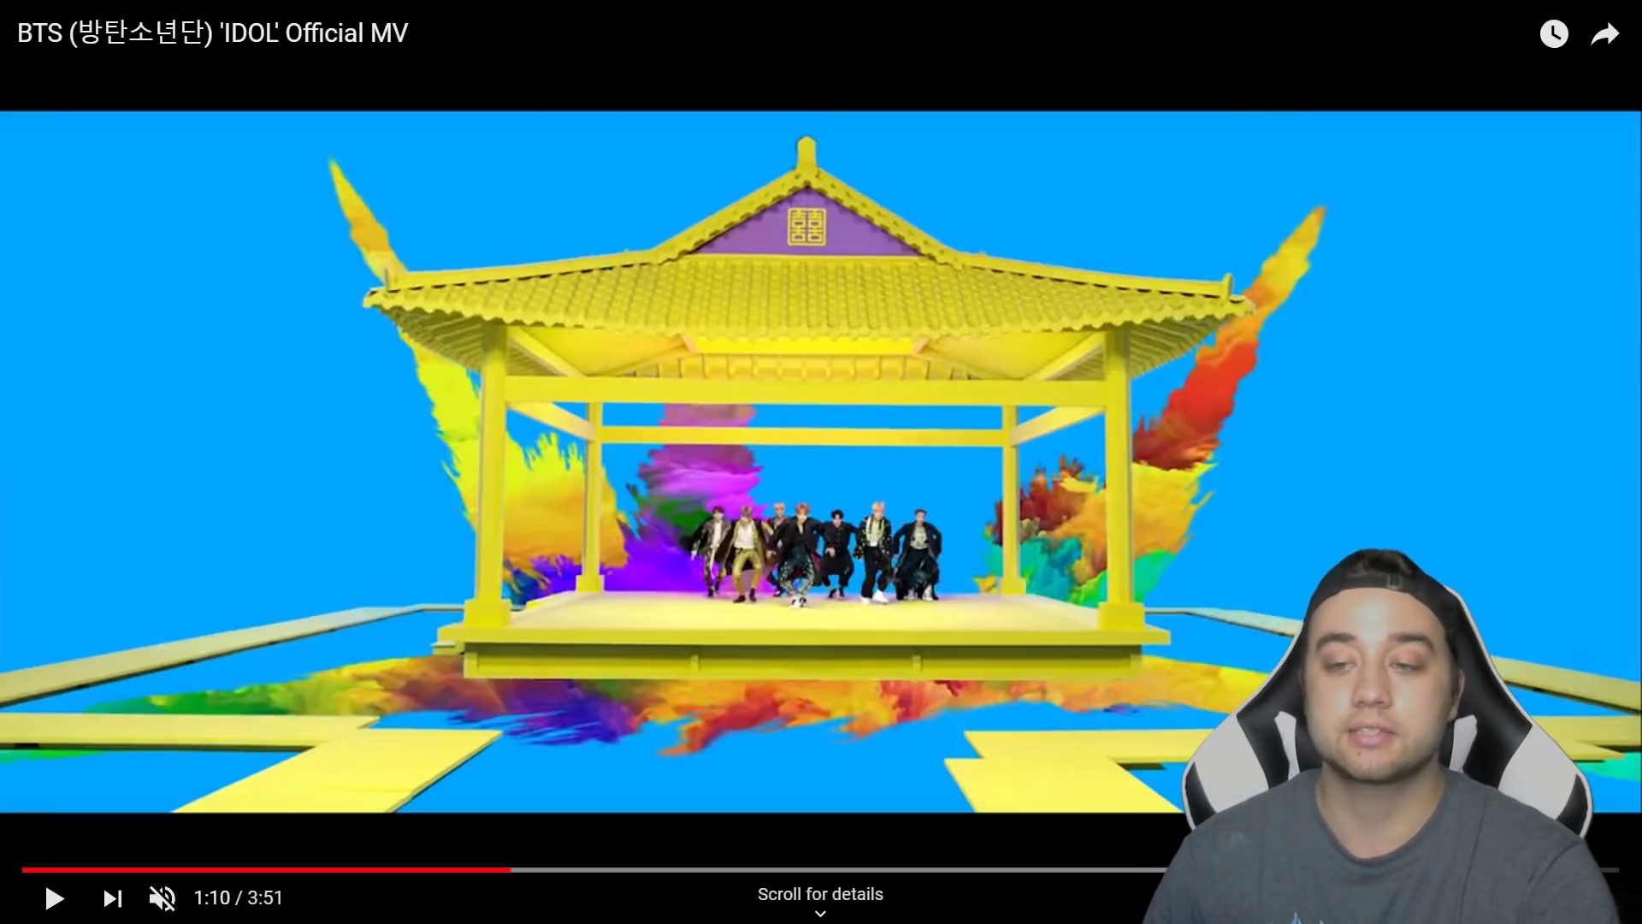
pyautogui.press('Escape')
# - Browse the FootageCrate search results for paint and preview the Flat Splash Transition 2 clip
pyautogui.click(1033, 40)
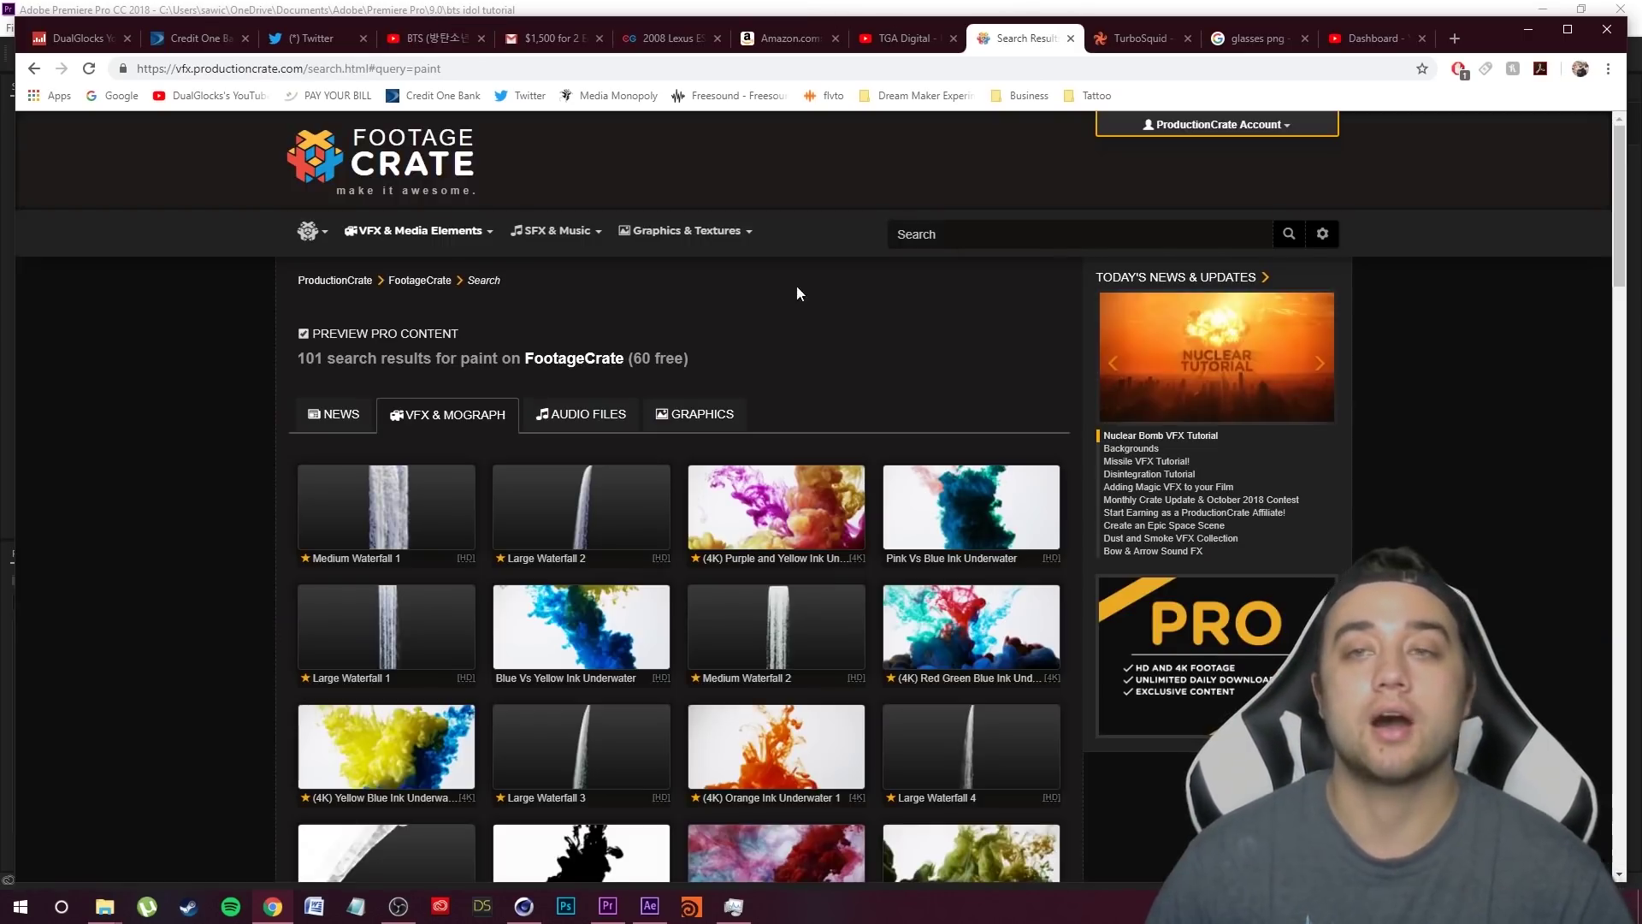
pyautogui.scroll(-3, 54, 366)
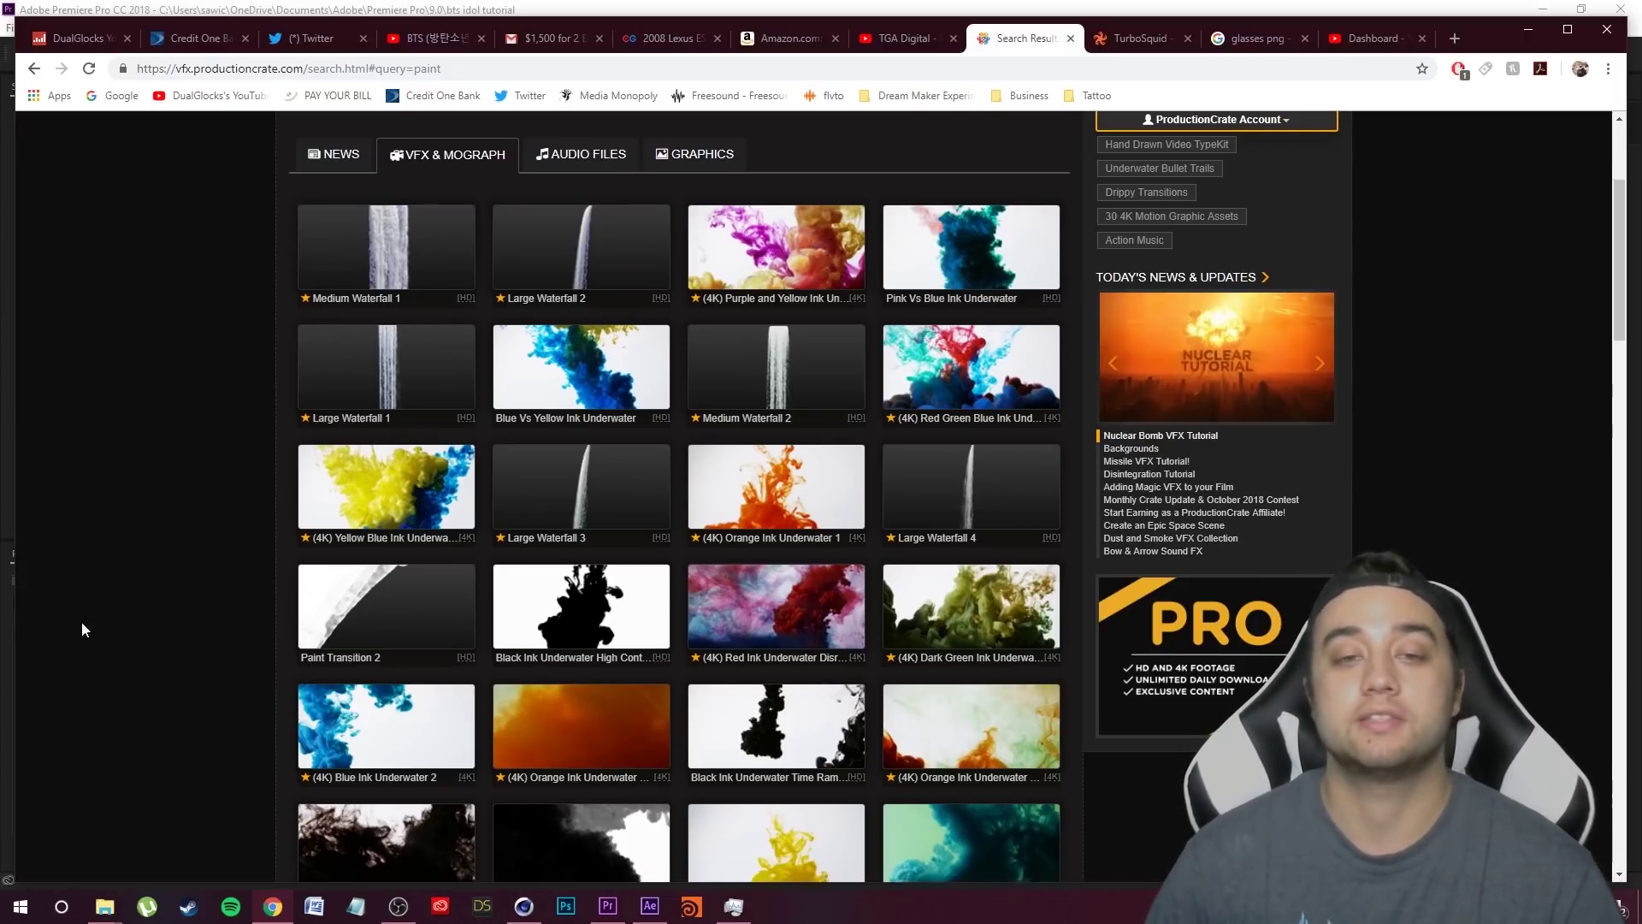
pyautogui.scroll(-5, 137, 572)
pyautogui.scroll(-6, 137, 573)
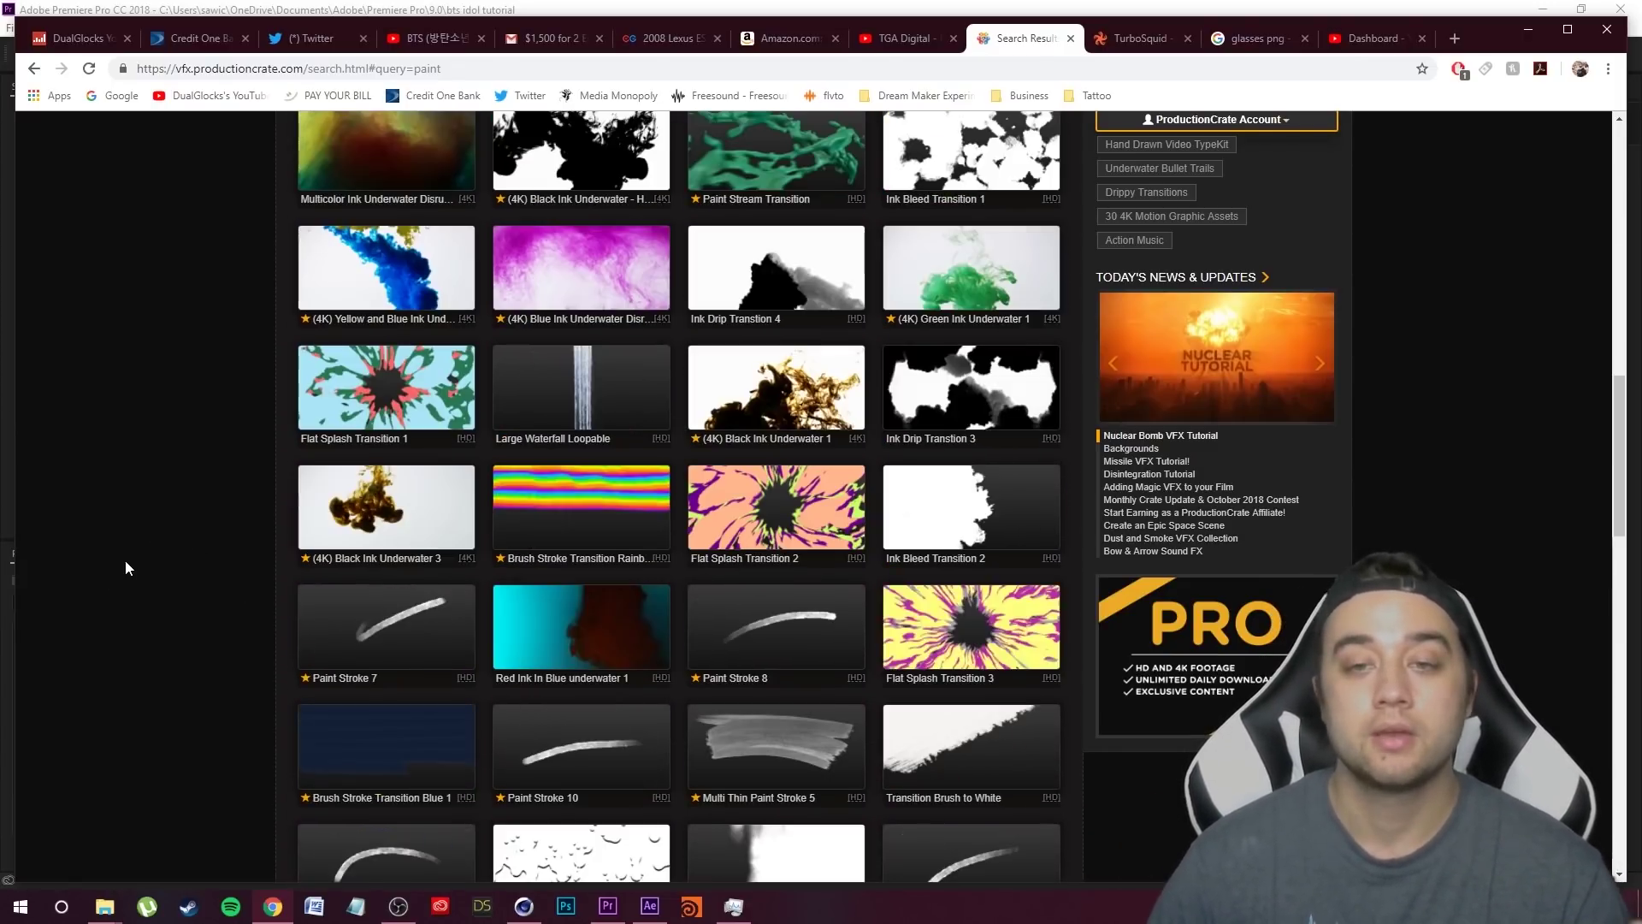
pyautogui.moveTo(809, 517)
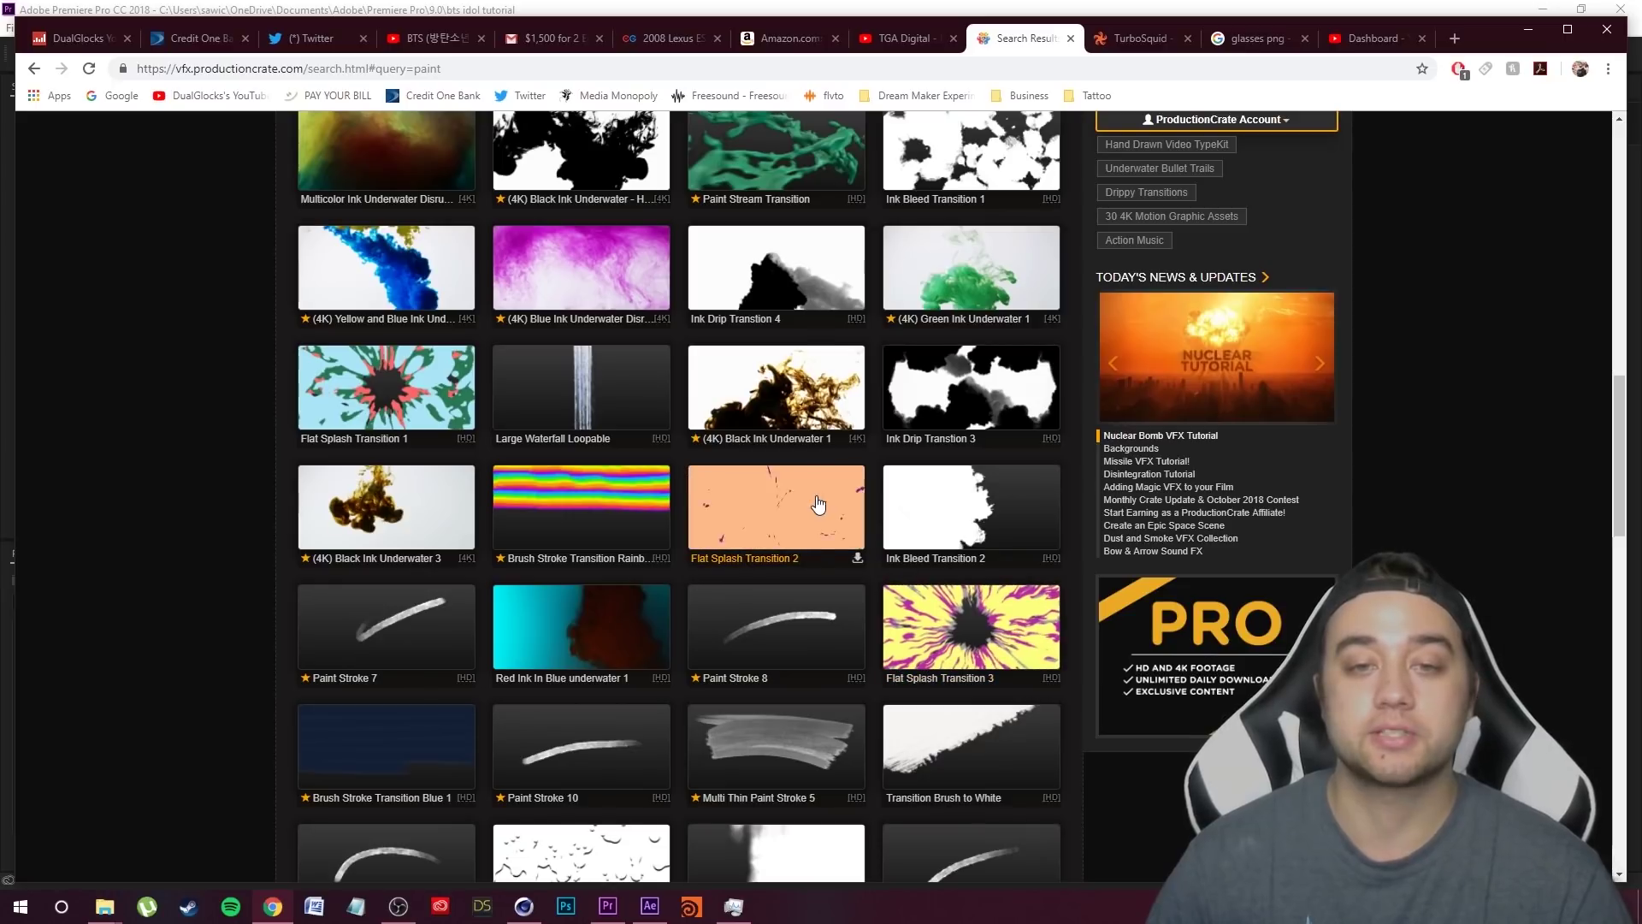
# - Switch to Premiere Pro, hide the V5 footage track, and make the V4 linked composition track visible
pyautogui.hotkey('alt', 'Tab')
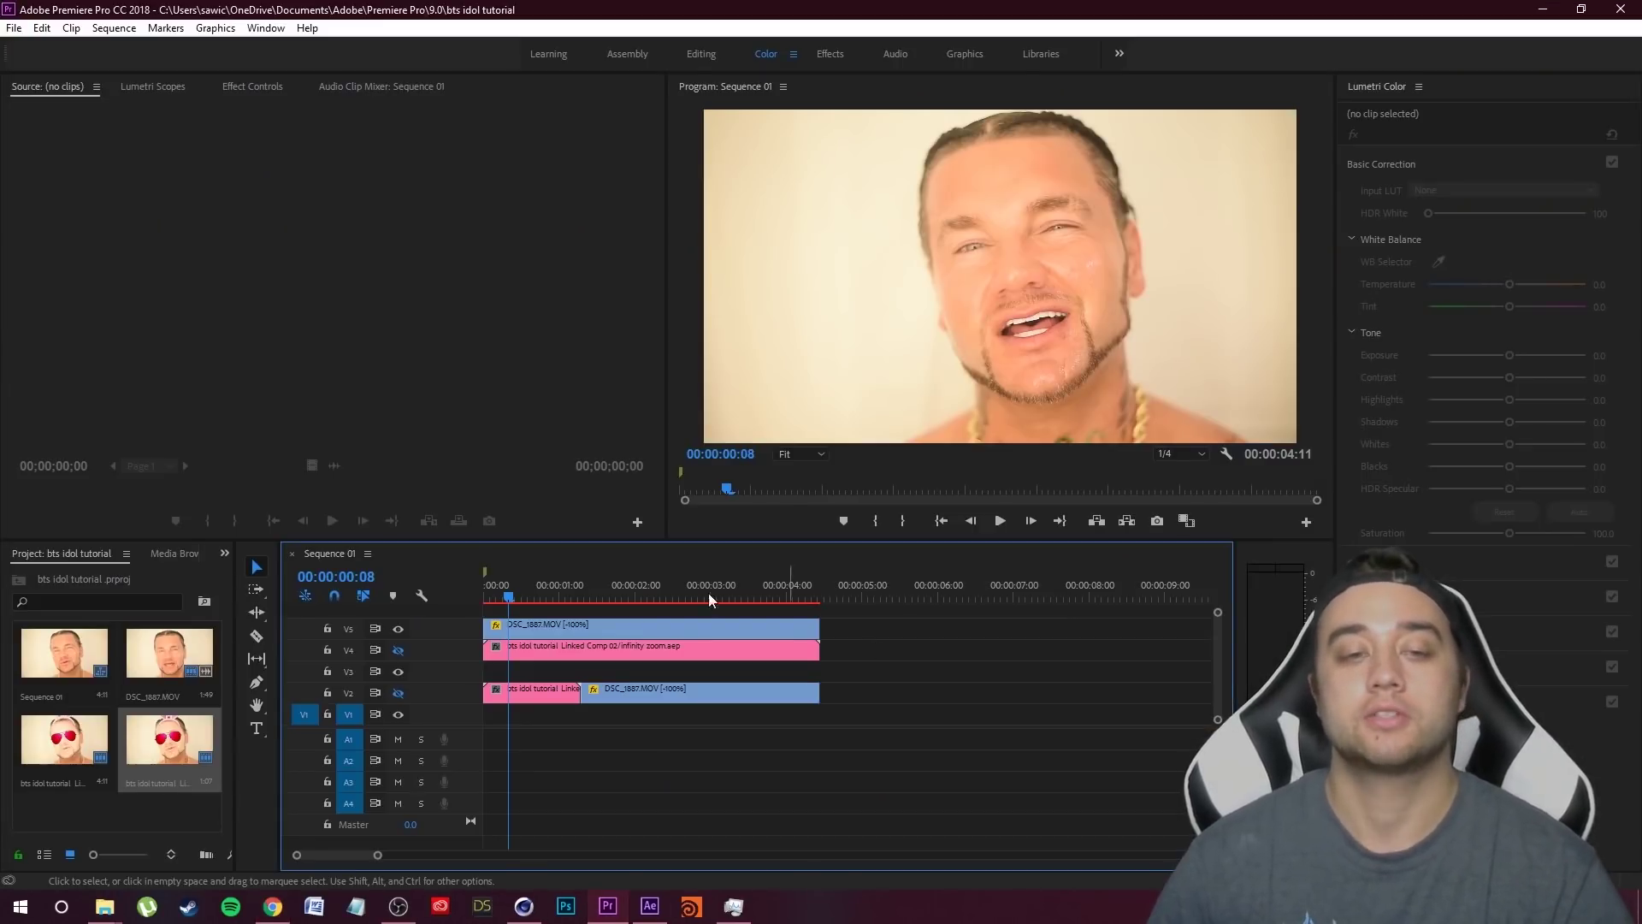
pyautogui.click(398, 629)
pyautogui.click(398, 650)
# - Play and scrub Sequence 01 around 0:00:02:11 to view the pillar scene with dancing sharks and ink clouds
pyautogui.click(657, 590)
pyautogui.press('space')
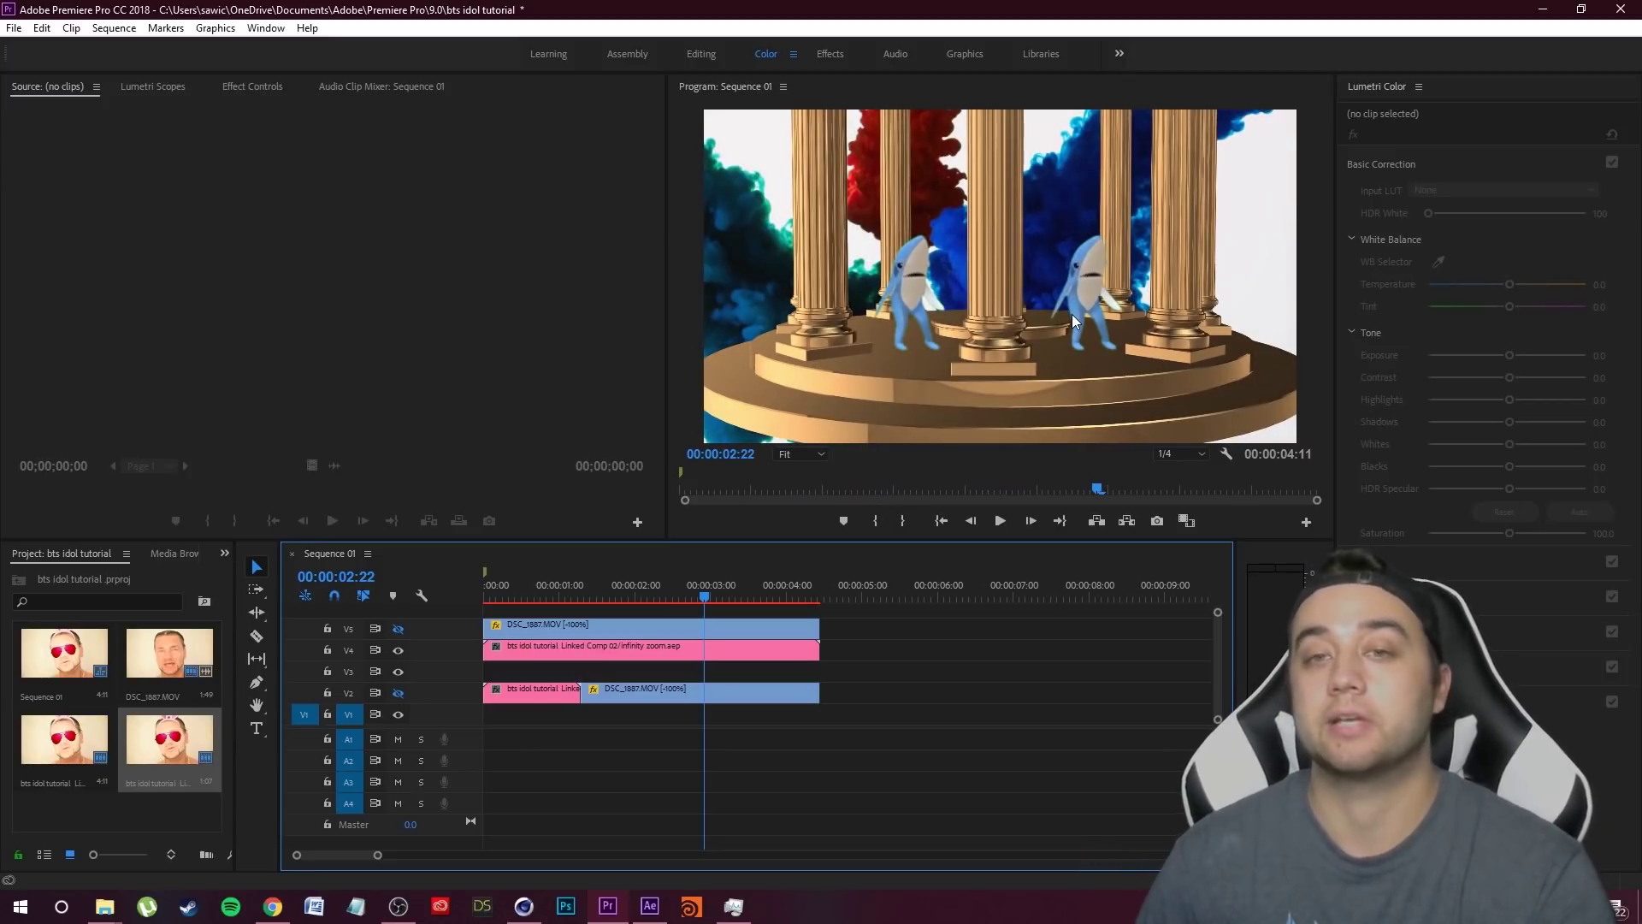
pyautogui.moveTo(759, 598); pyautogui.dragTo(669, 598)
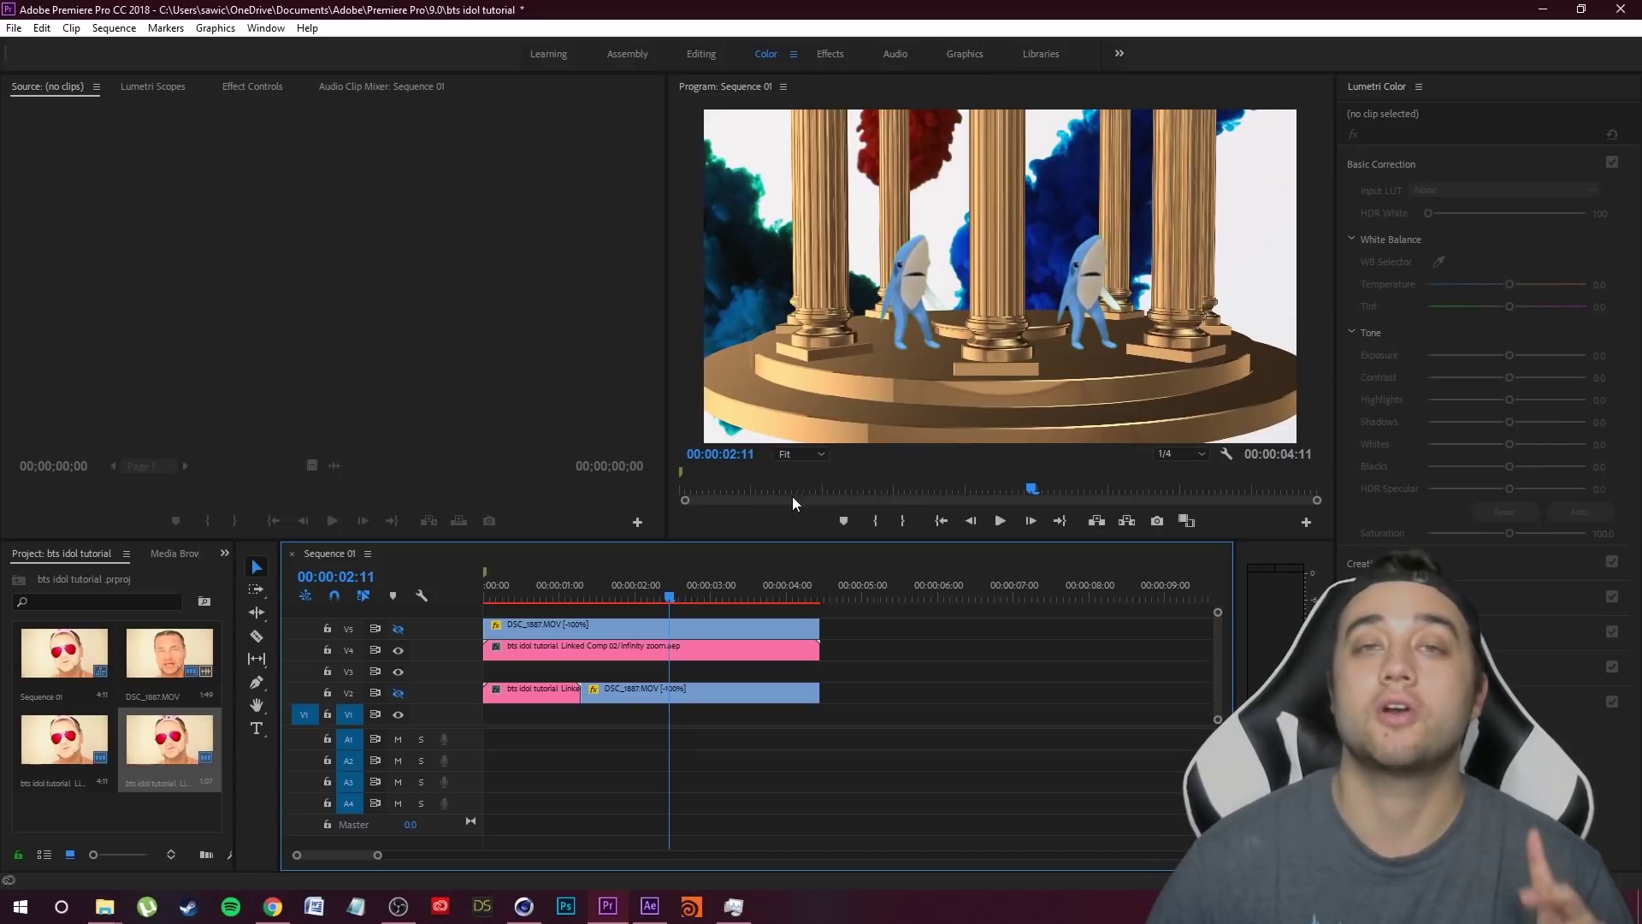
pyautogui.moveTo(628, 597); pyautogui.dragTo(602, 653)
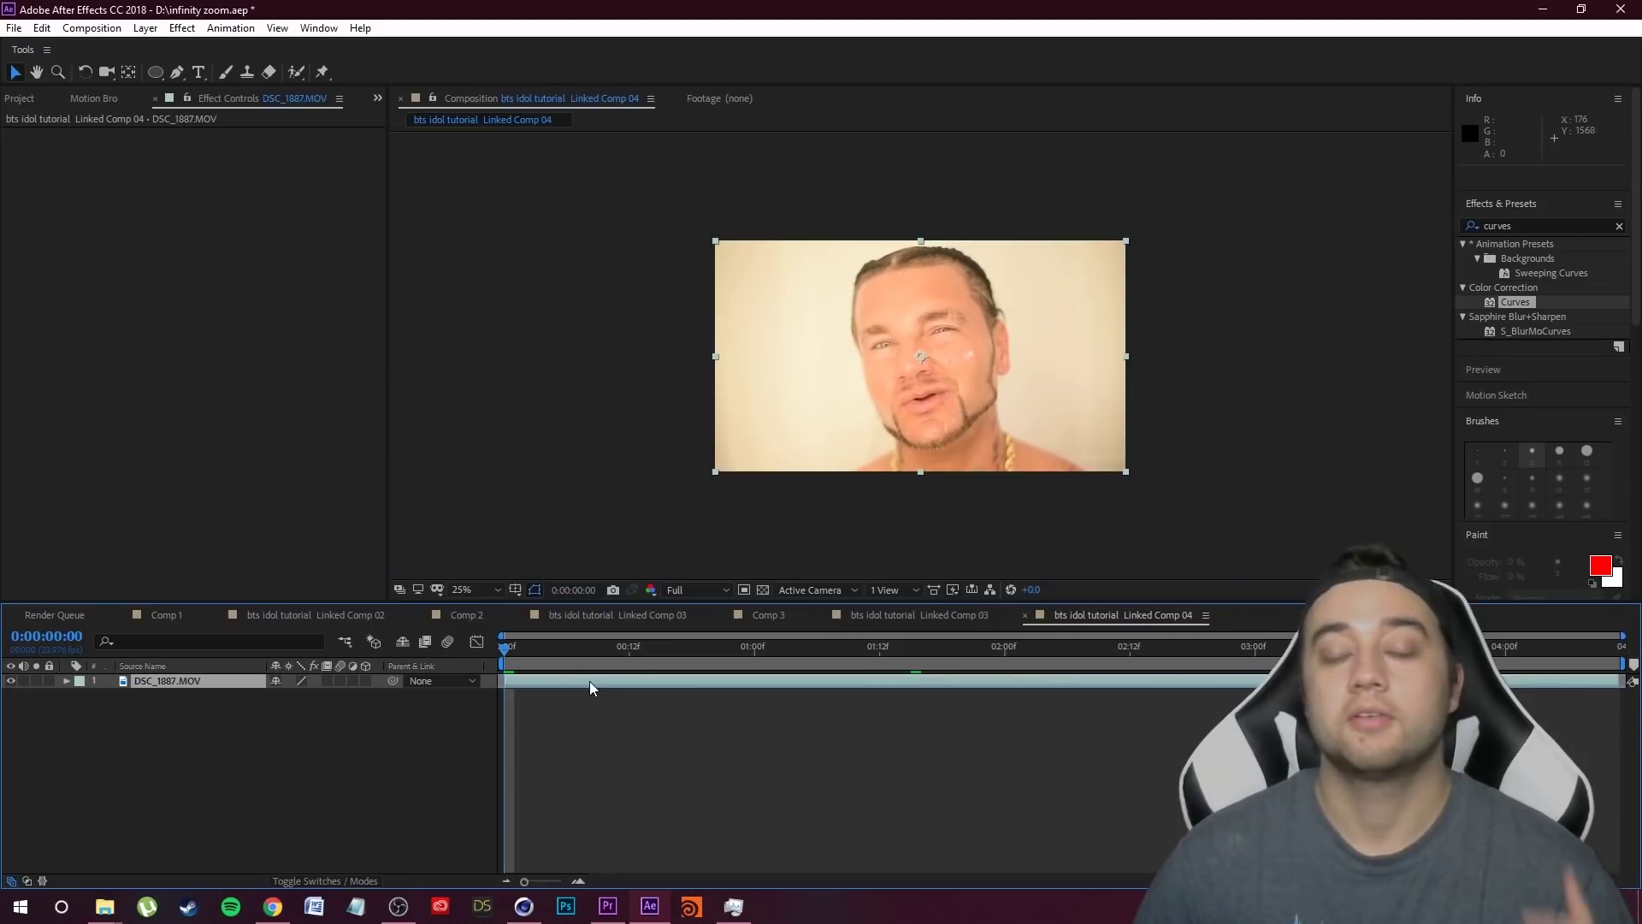
# - Split the DSC_1887.MOV layer at 0:00:01:03, apply Freeze Frame to the second part, and preview it
pyautogui.moveTo(508, 653); pyautogui.dragTo(789, 682)
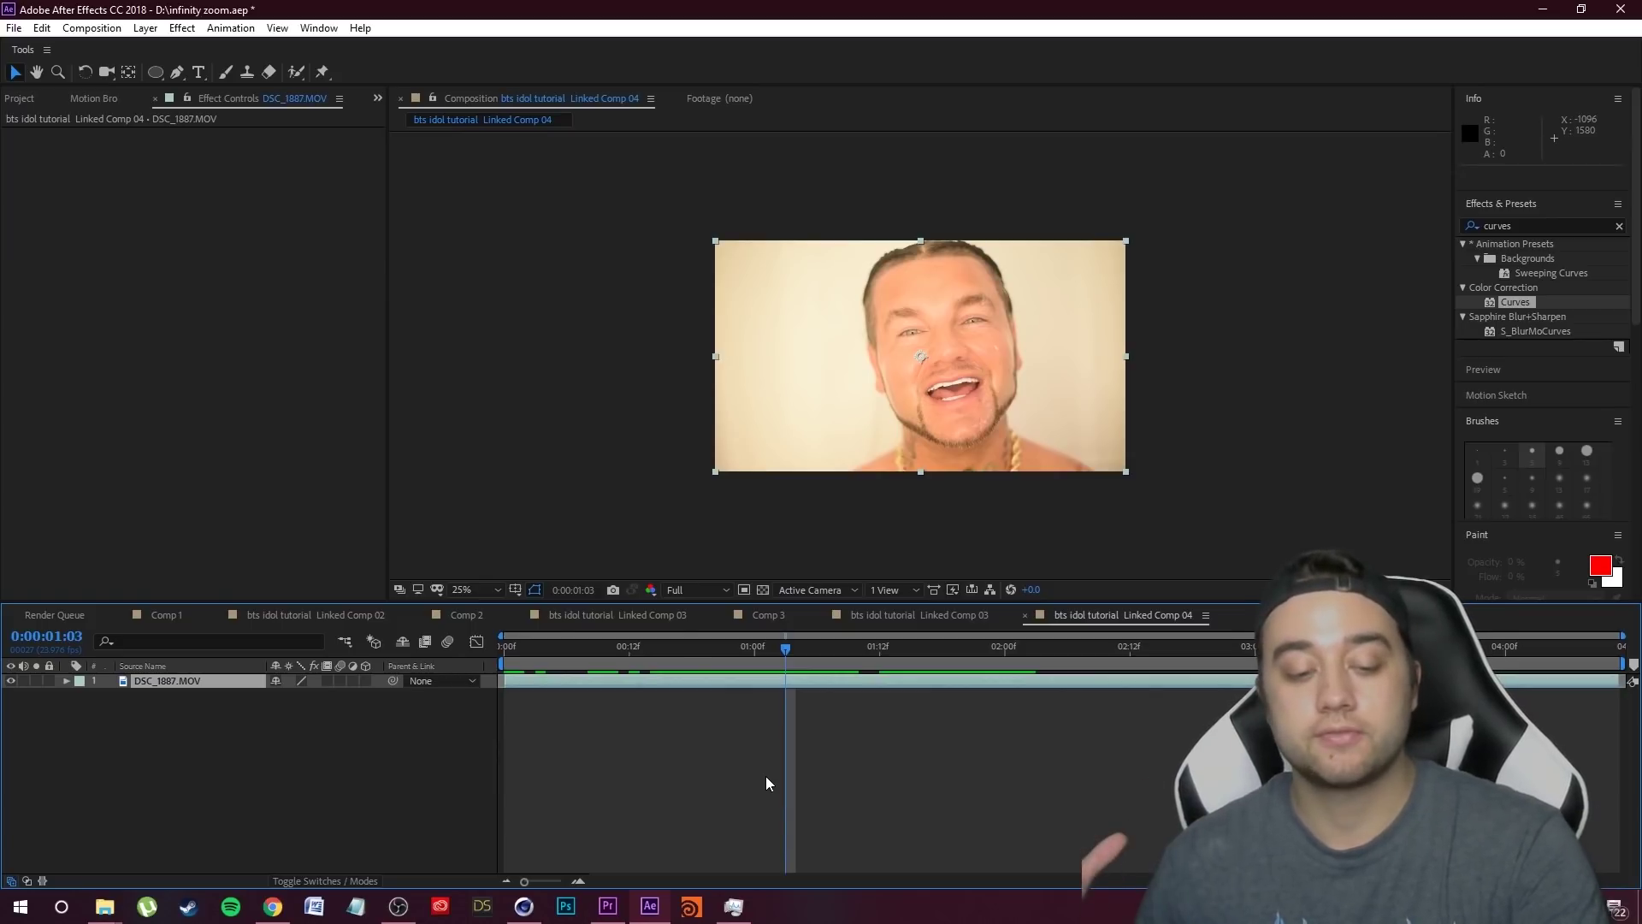
pyautogui.hotkey('ctrl', 'shift', 'd')
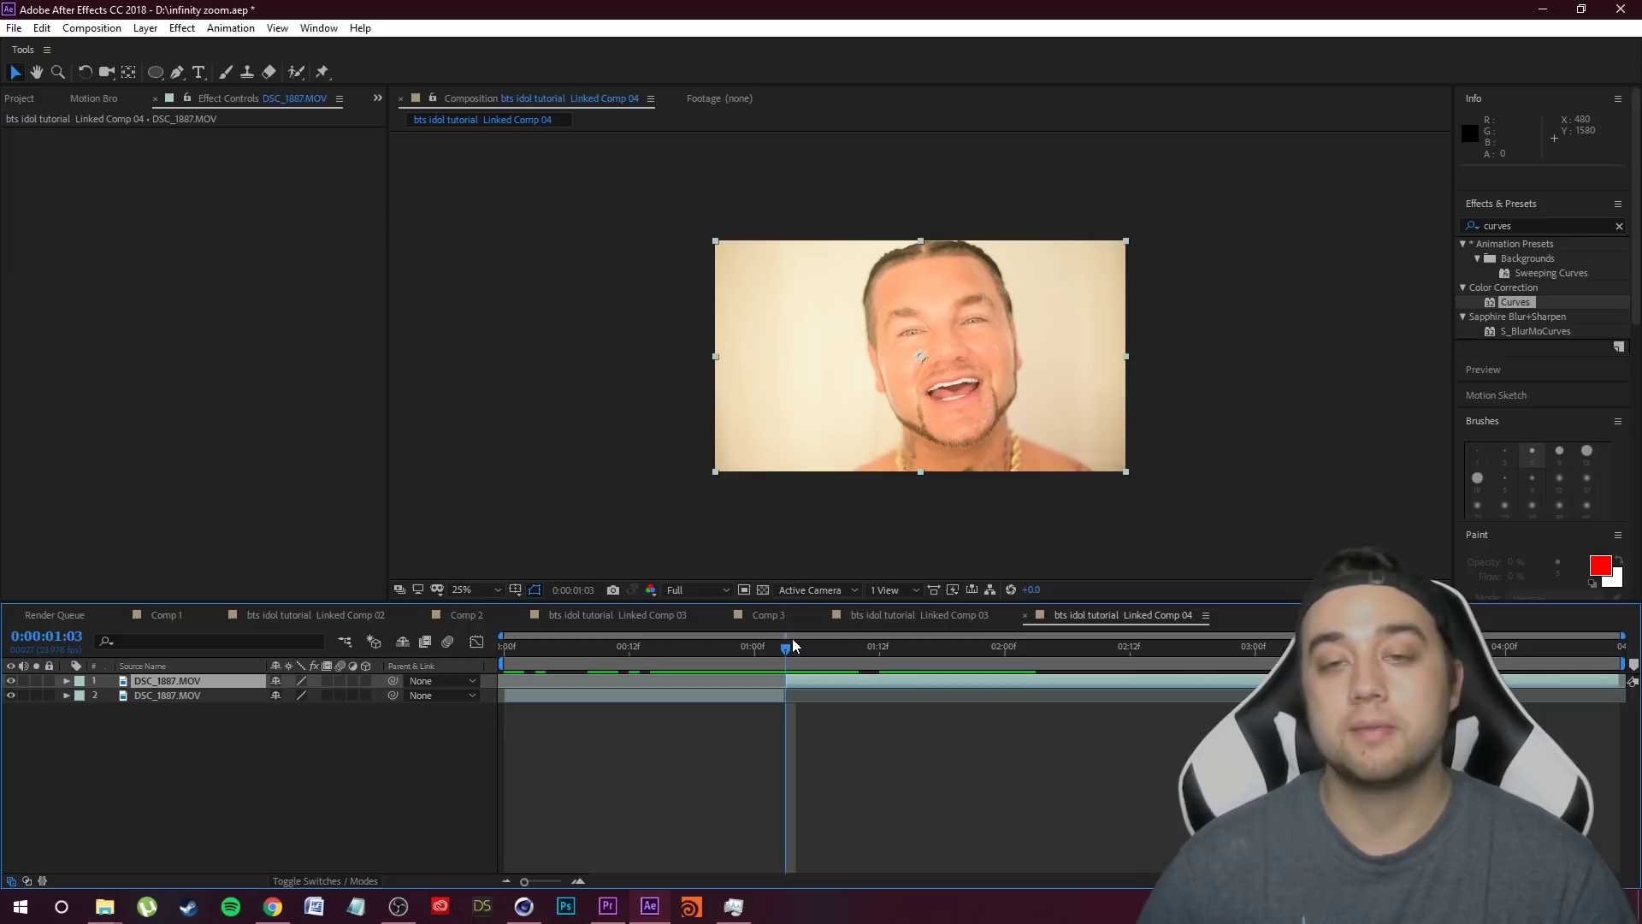
pyautogui.rightClick(192, 682)
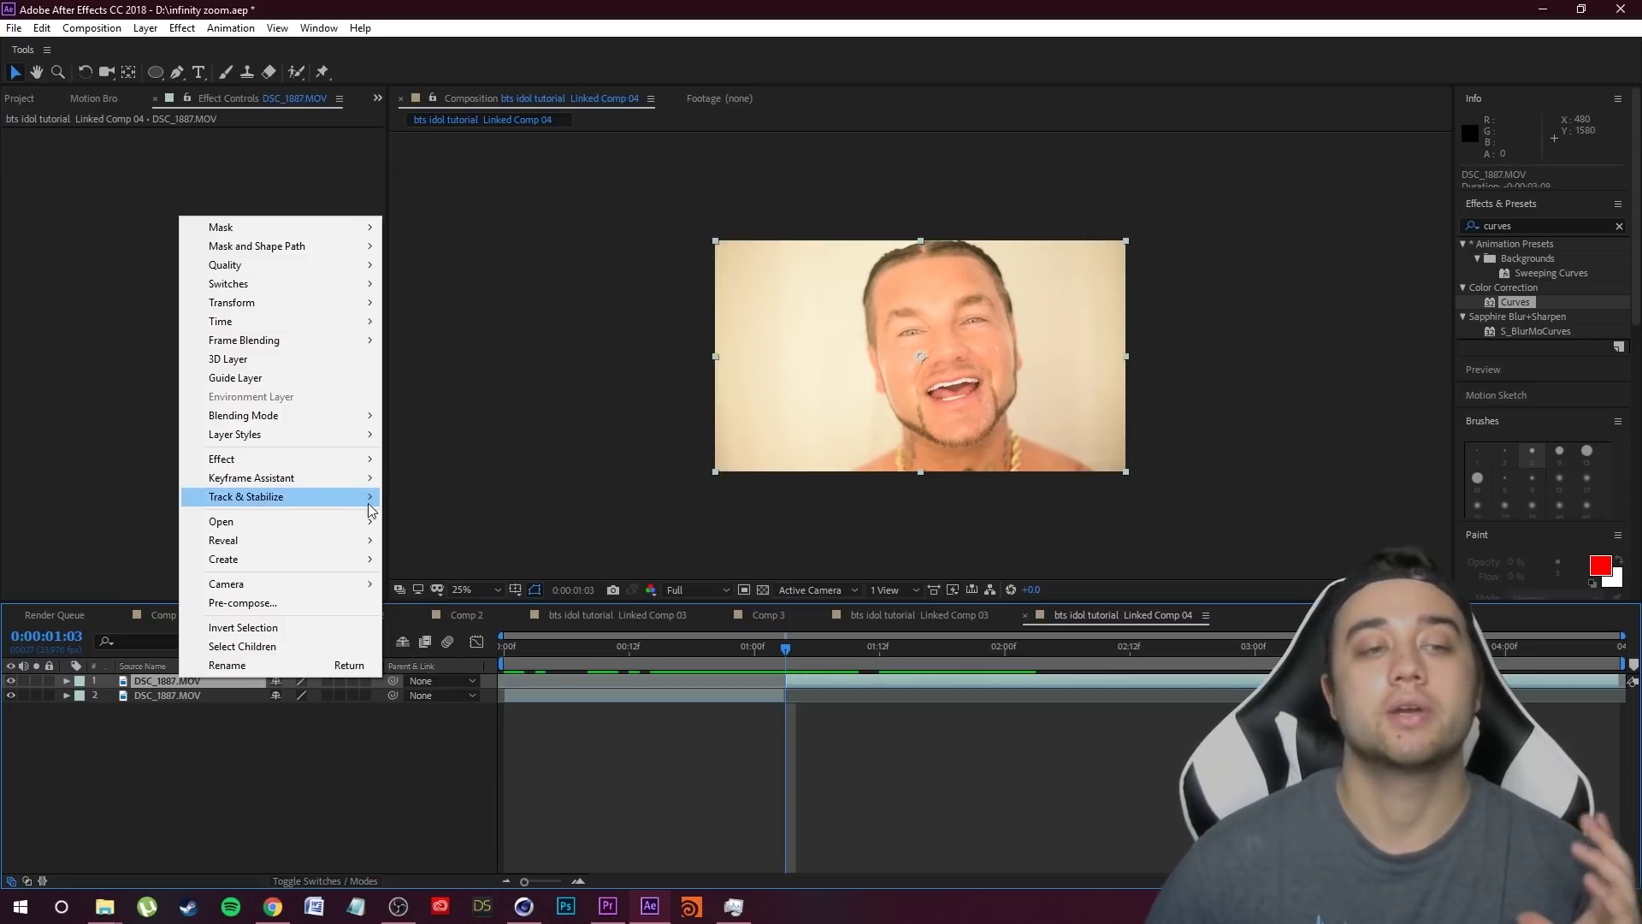
pyautogui.moveTo(308, 324)
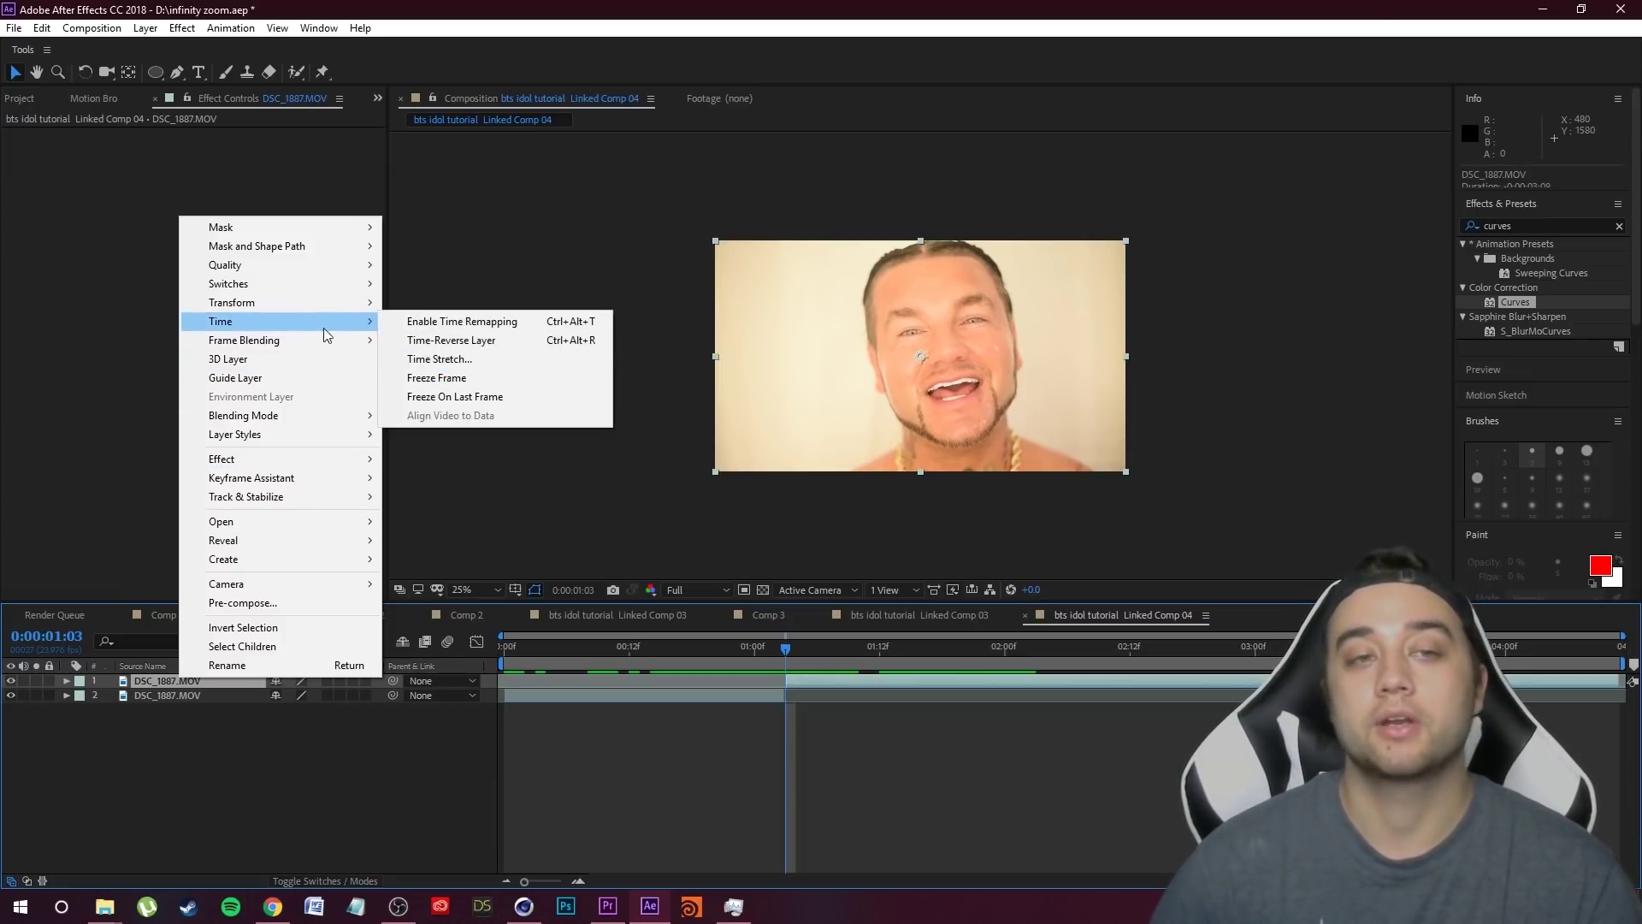
pyautogui.click(451, 376)
pyautogui.press('space')
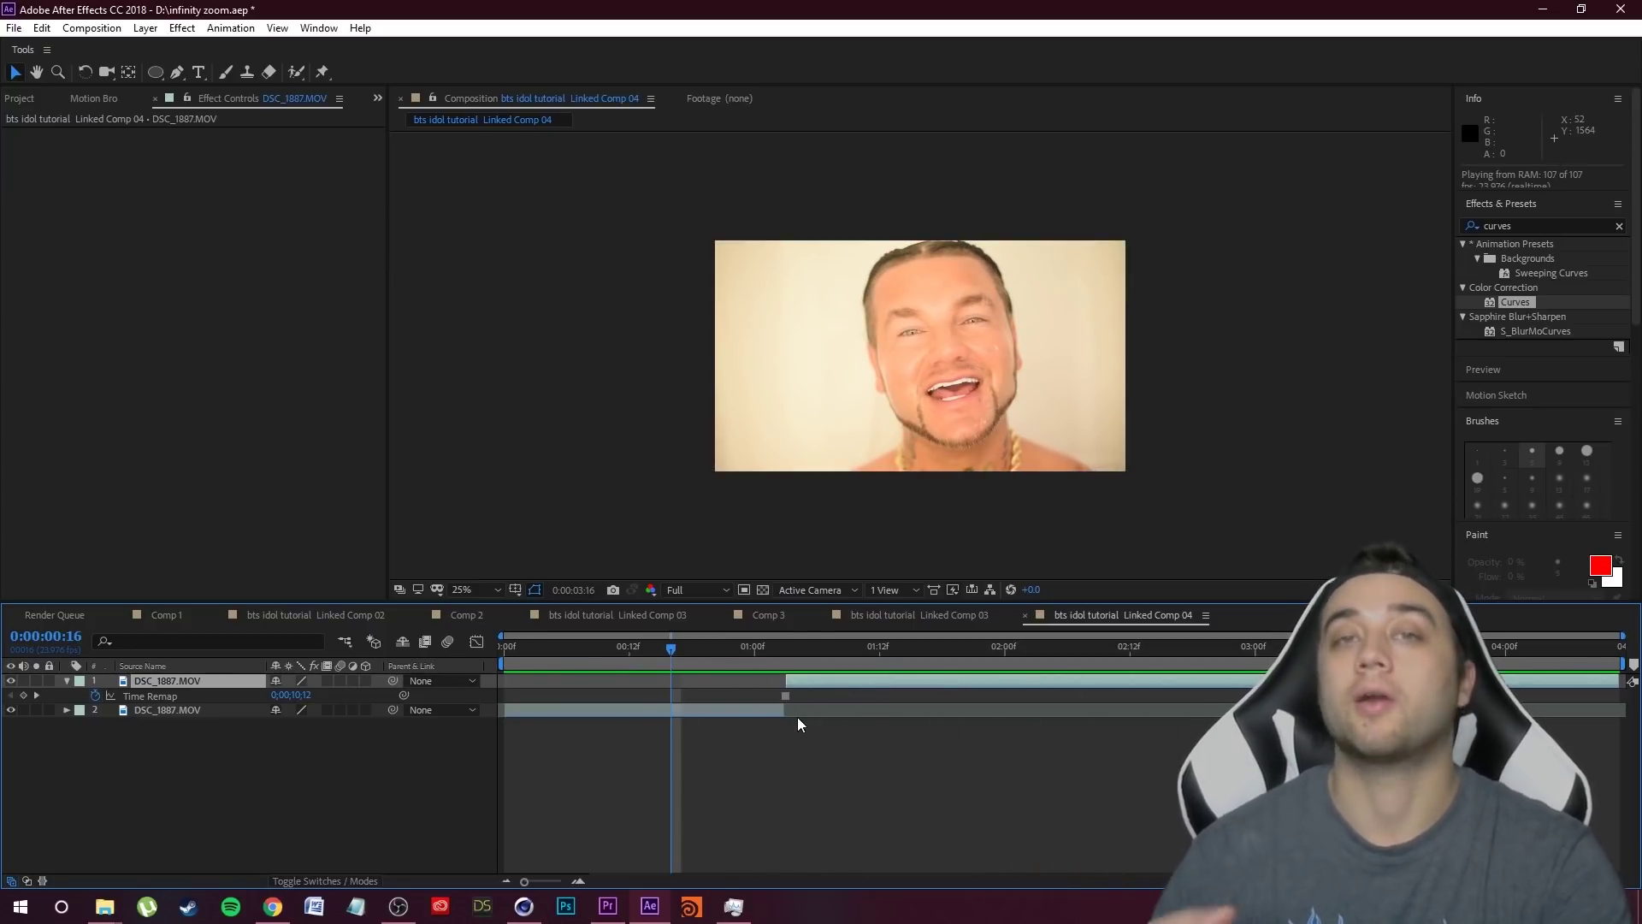
pyautogui.press('space')
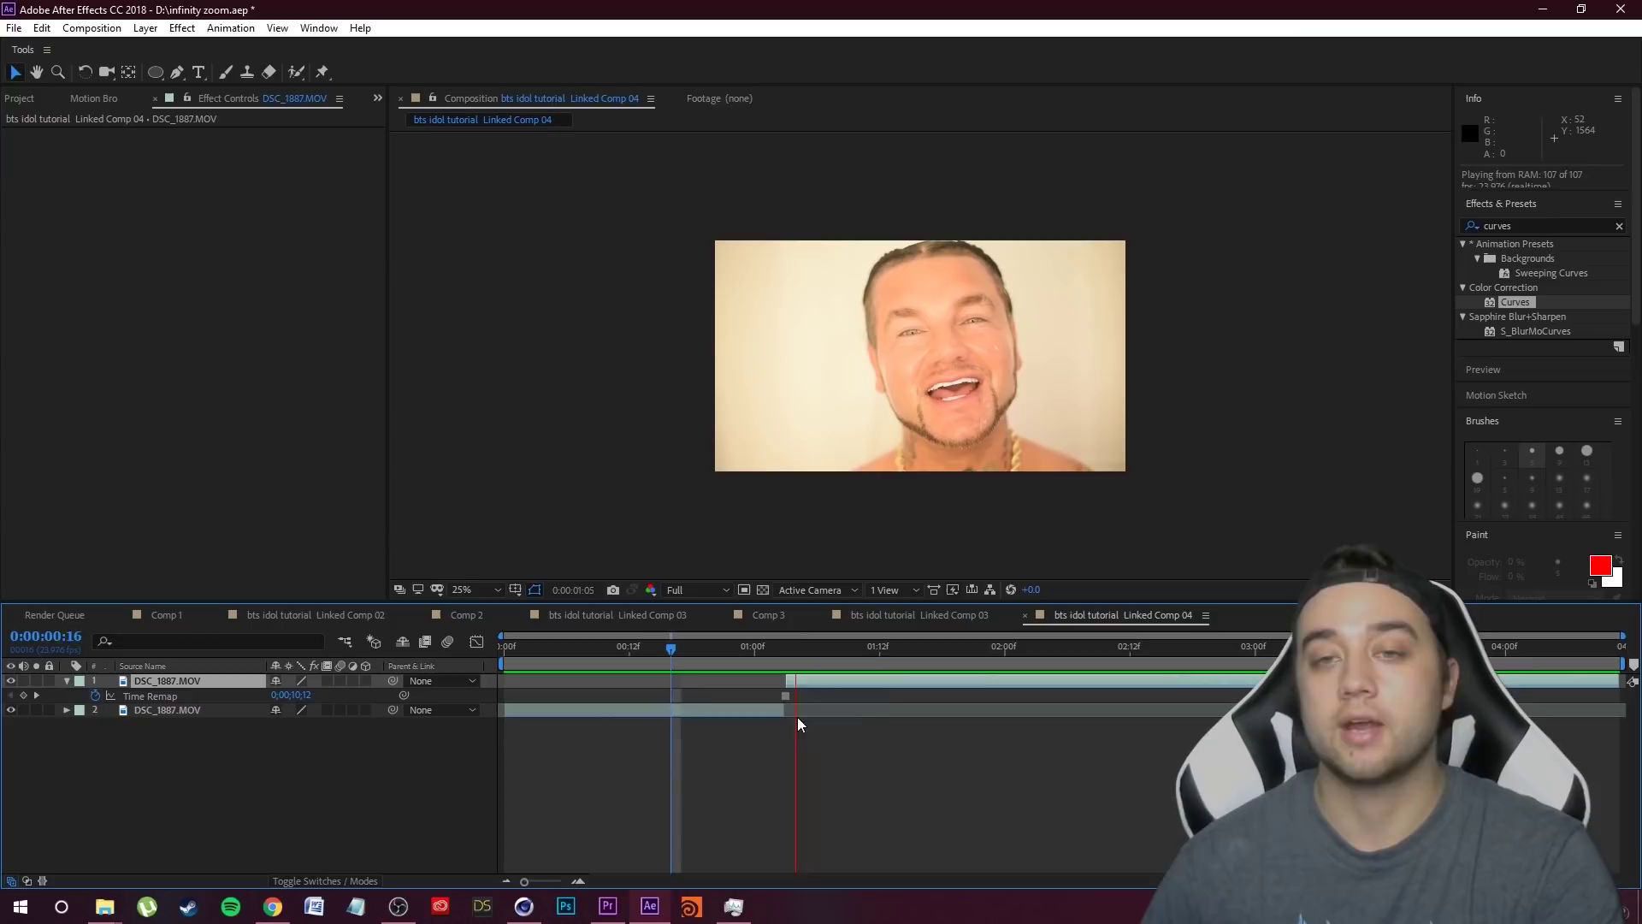
# - Draw a mask on the frozen layer around the open mouth's interior, following the edges of the teeth and lips
pyautogui.press('pageup')
pyautogui.scroll(4, 937, 366)
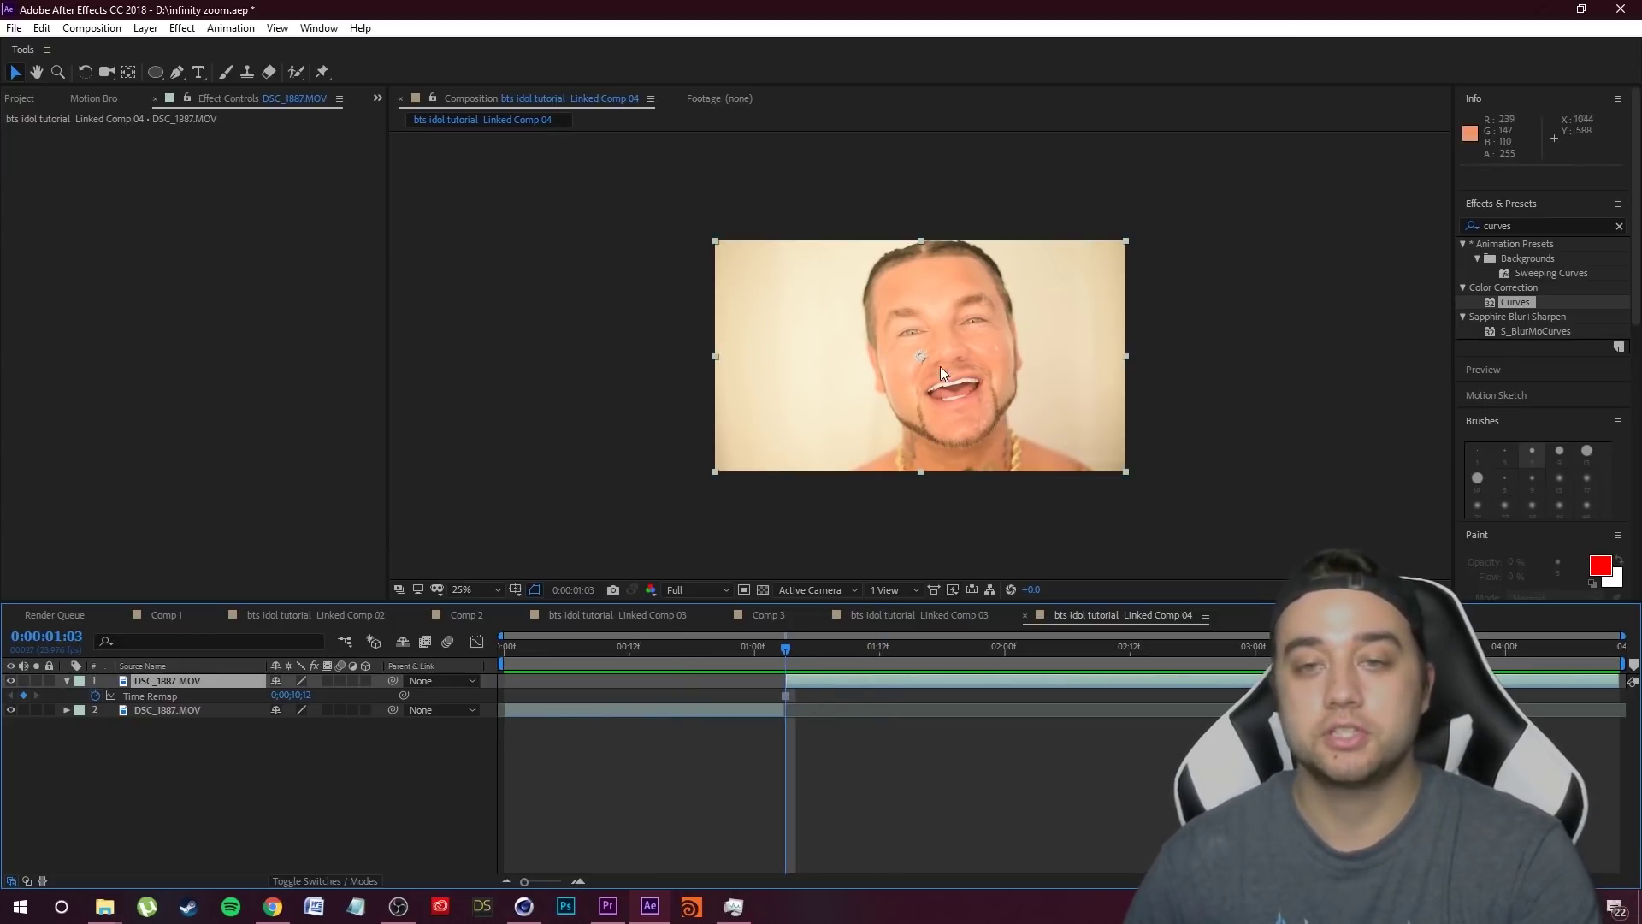
pyautogui.moveTo(991, 359); pyautogui.dragTo(975, 395)
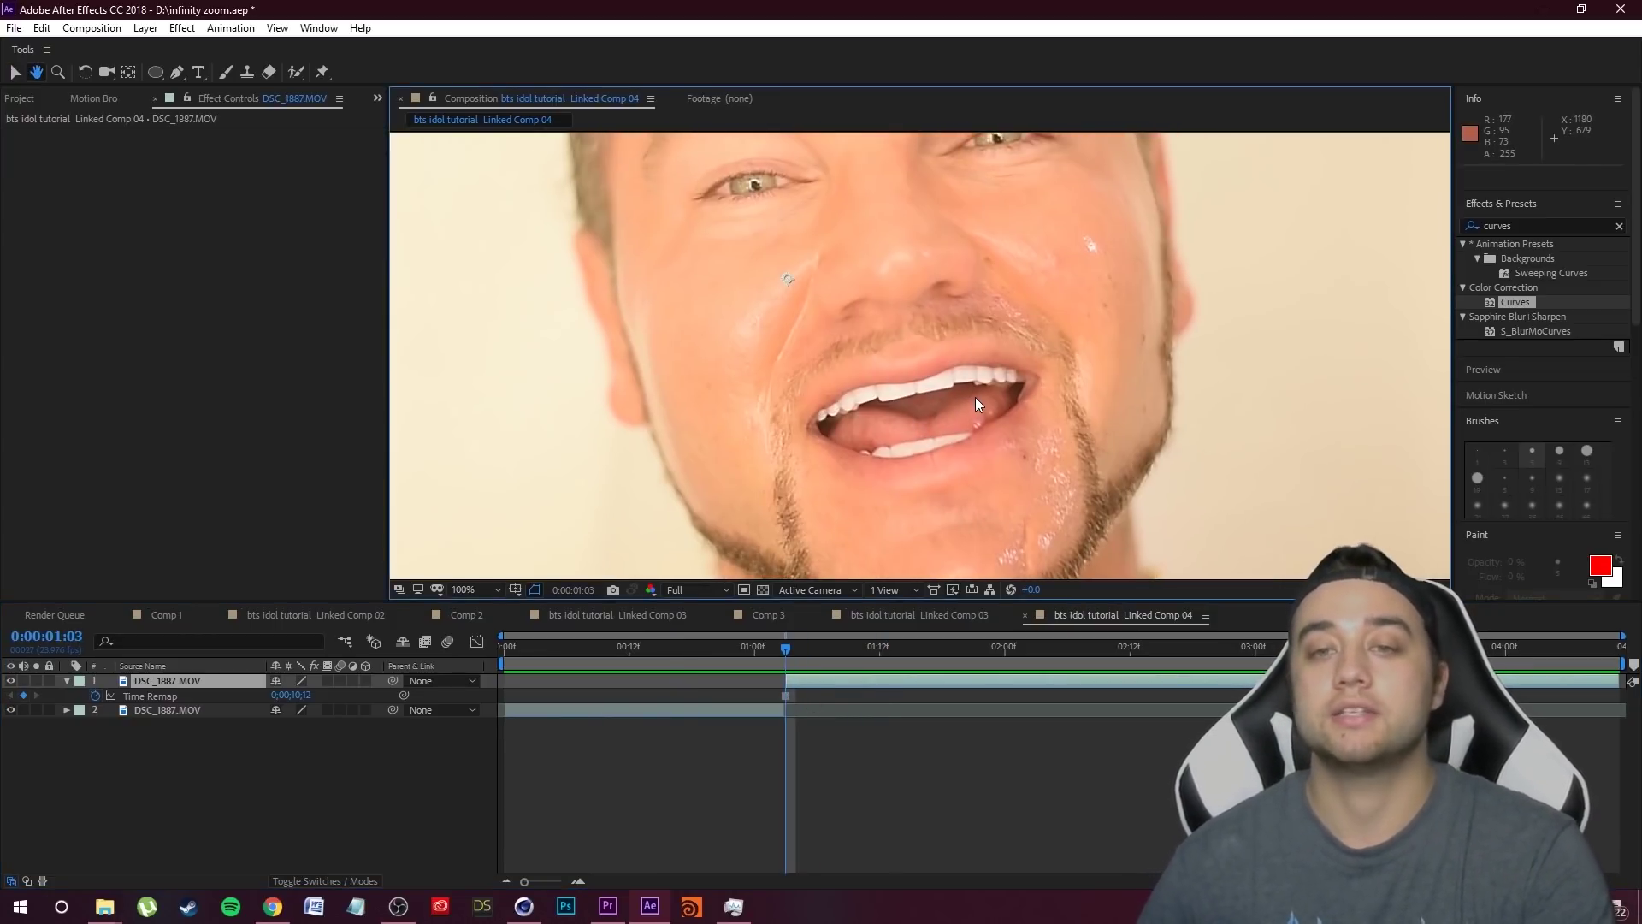
pyautogui.click(176, 74)
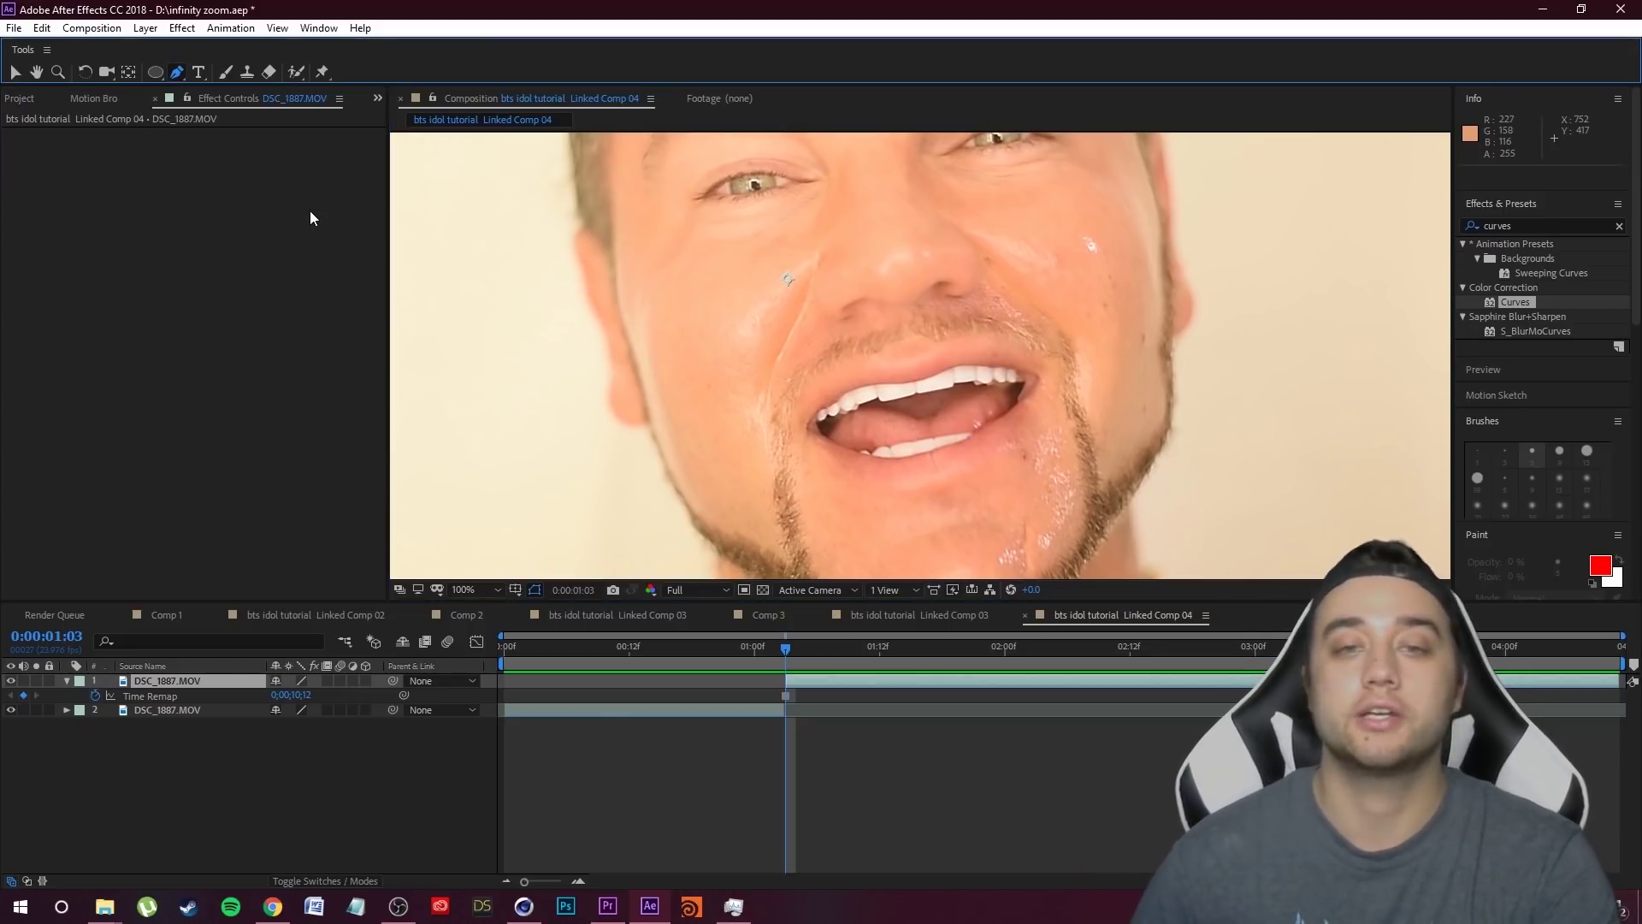
pyautogui.scroll(2, 821, 421)
pyautogui.click(813, 414)
pyautogui.click(831, 413)
pyautogui.click(851, 402)
pyautogui.click(876, 399)
pyautogui.click(893, 391)
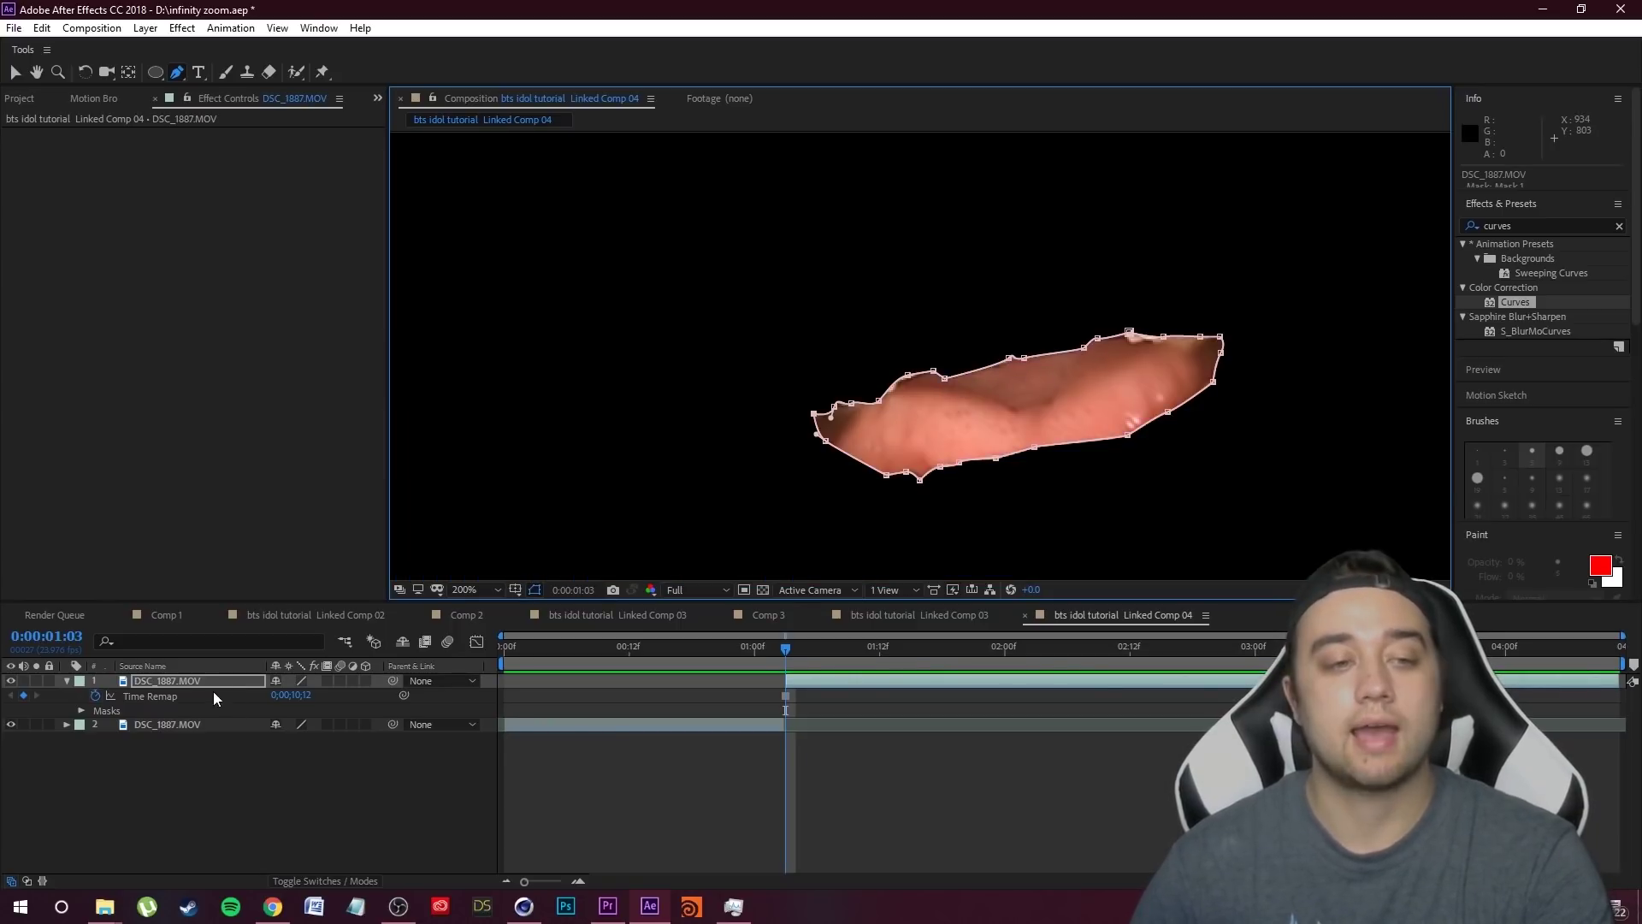
# - Set the mouth mask's mode to Subtract to cut out the inside of the mouth
pyautogui.click(214, 699)
pyautogui.press('m')
pyautogui.click(295, 695)
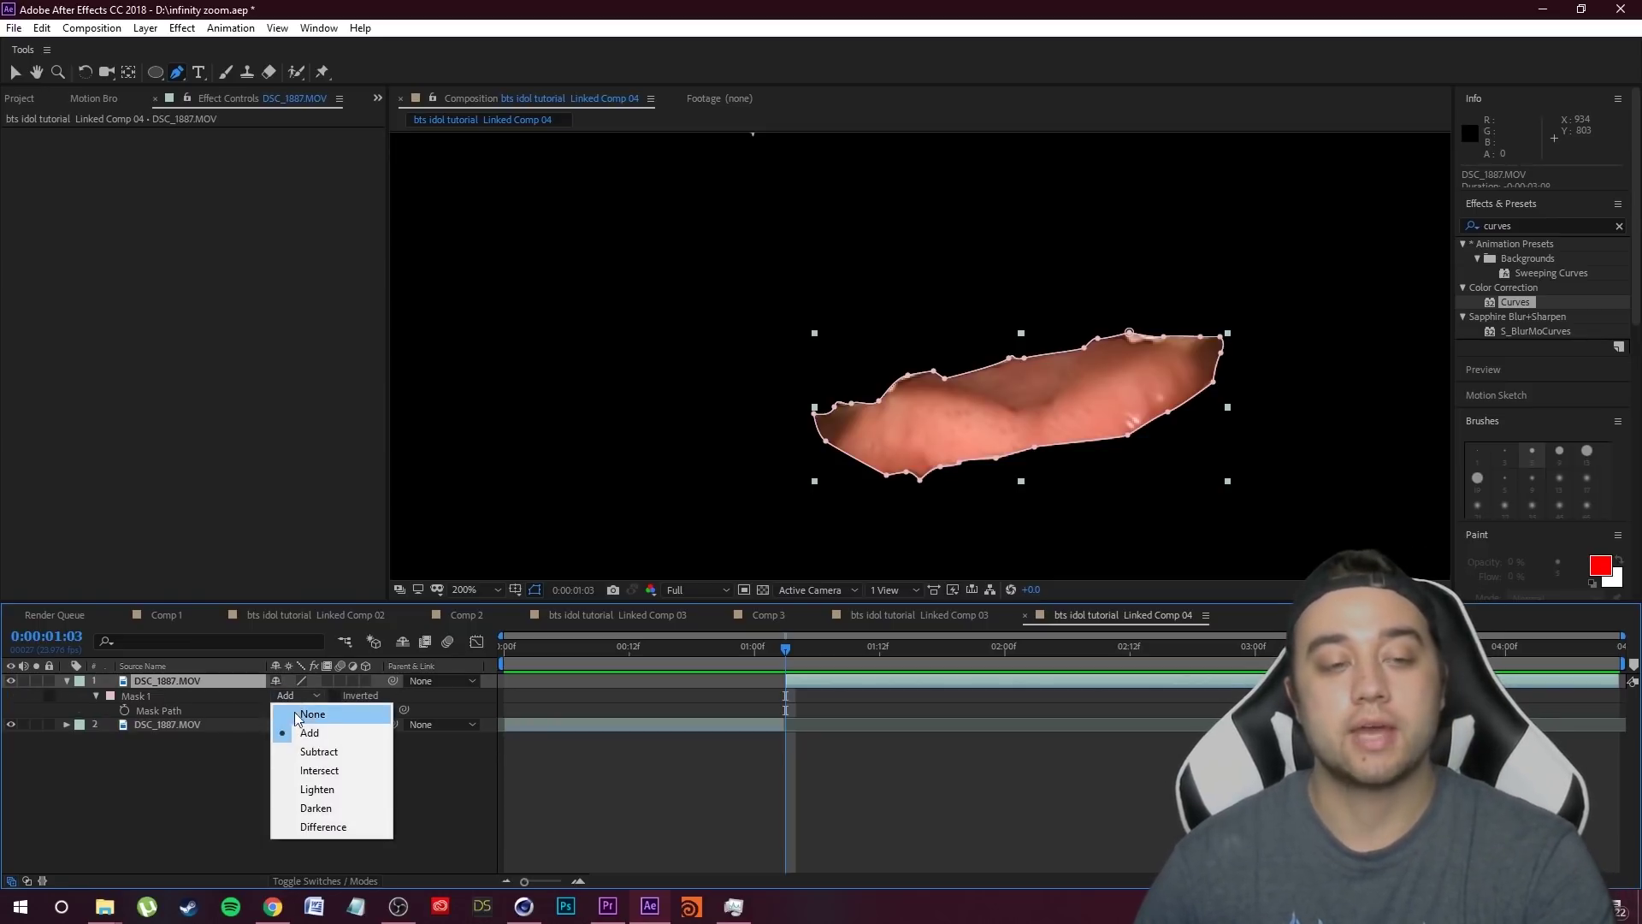
pyautogui.click(319, 751)
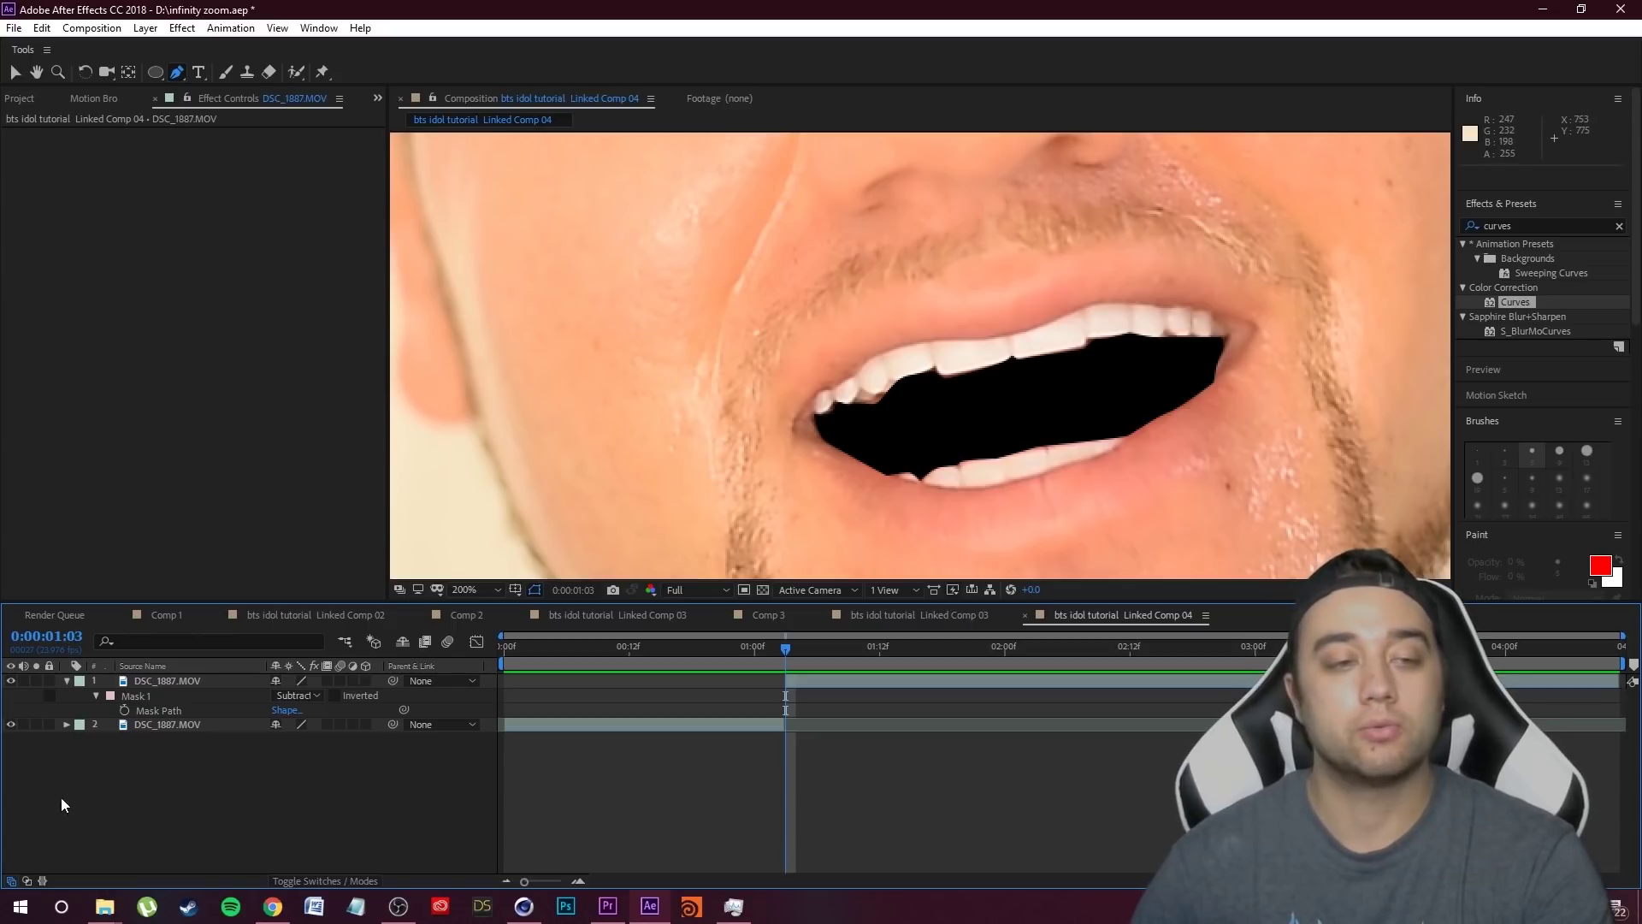
# - Set the mouth mask's feather to 13 pixels and check the softened edge
pyautogui.click(96, 694)
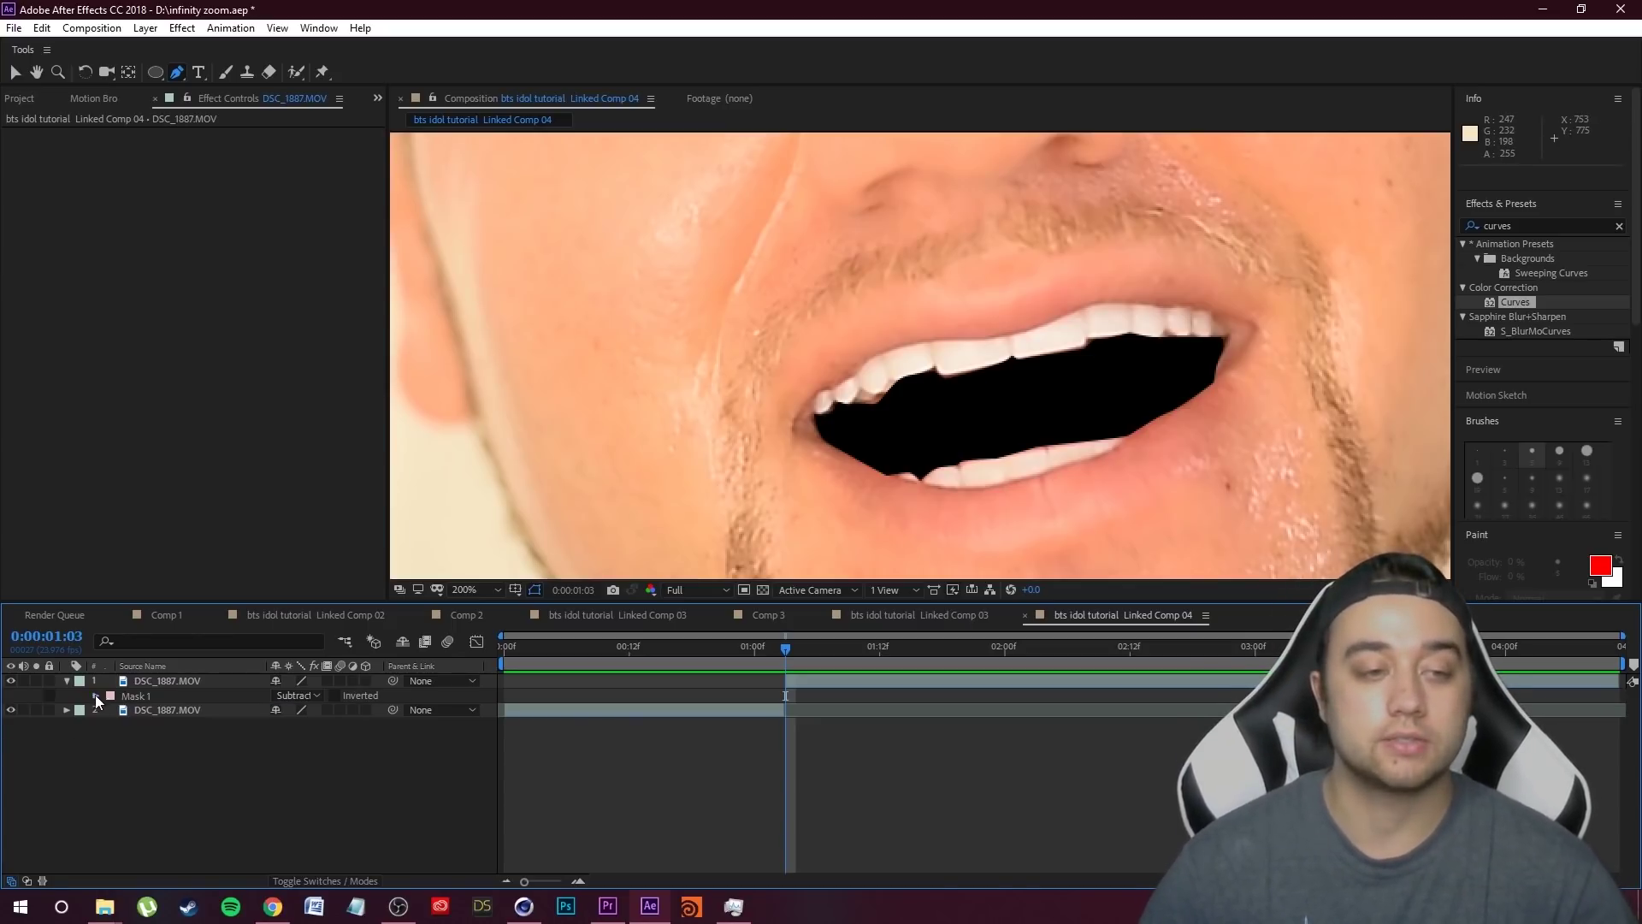
pyautogui.click(95, 695)
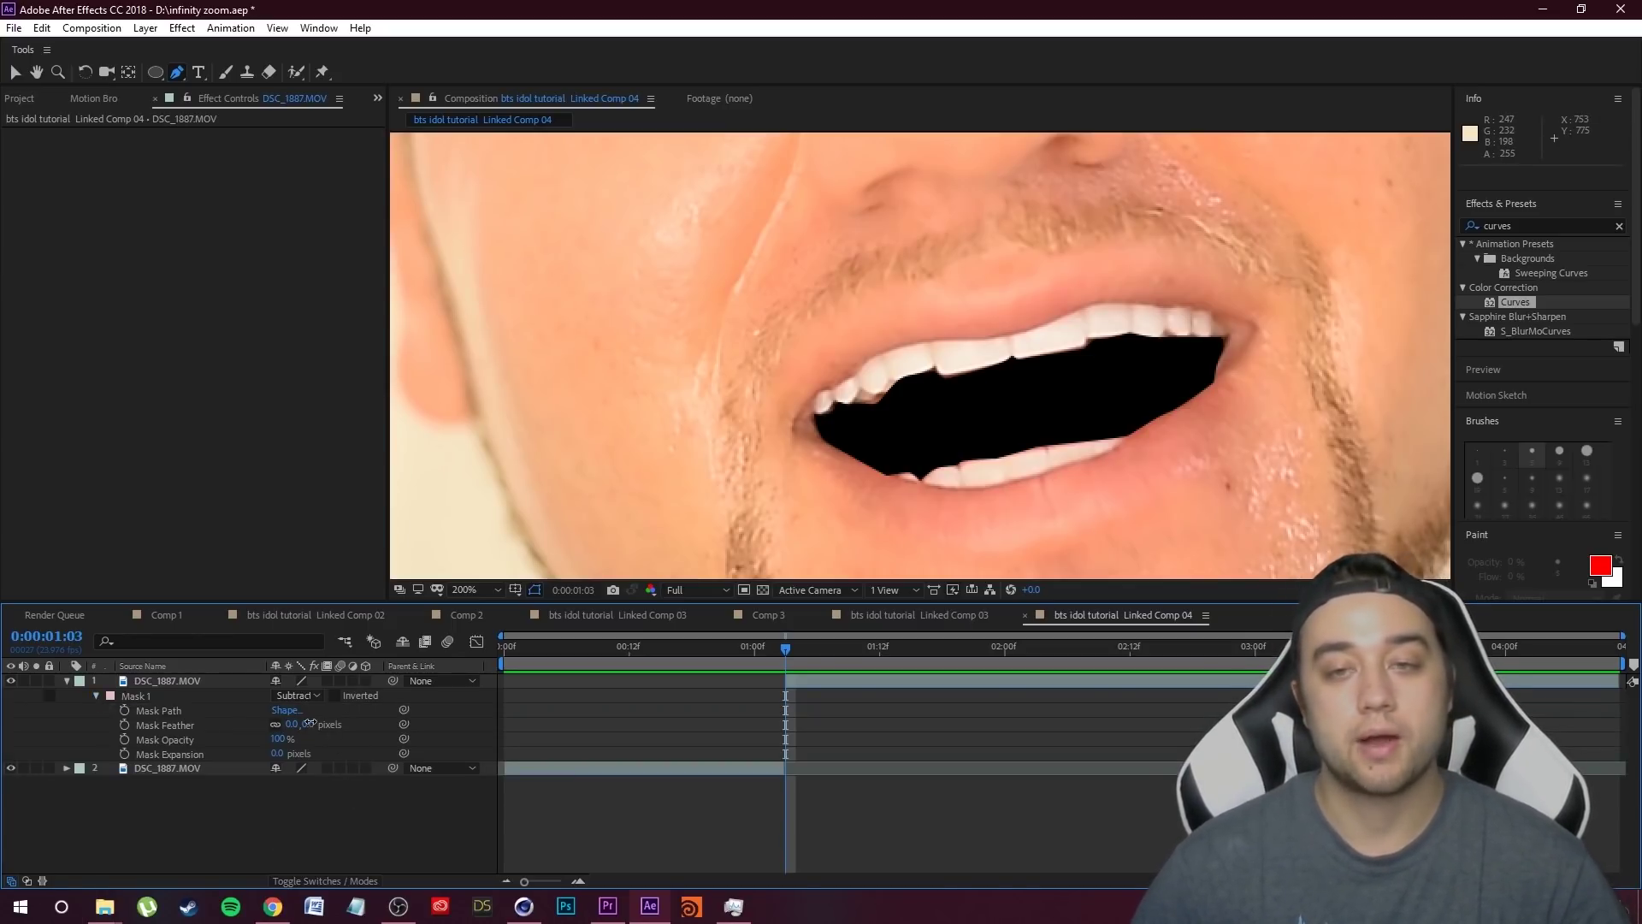
pyautogui.moveTo(308, 723); pyautogui.dragTo(320, 723)
pyautogui.scroll(-3, 949, 290)
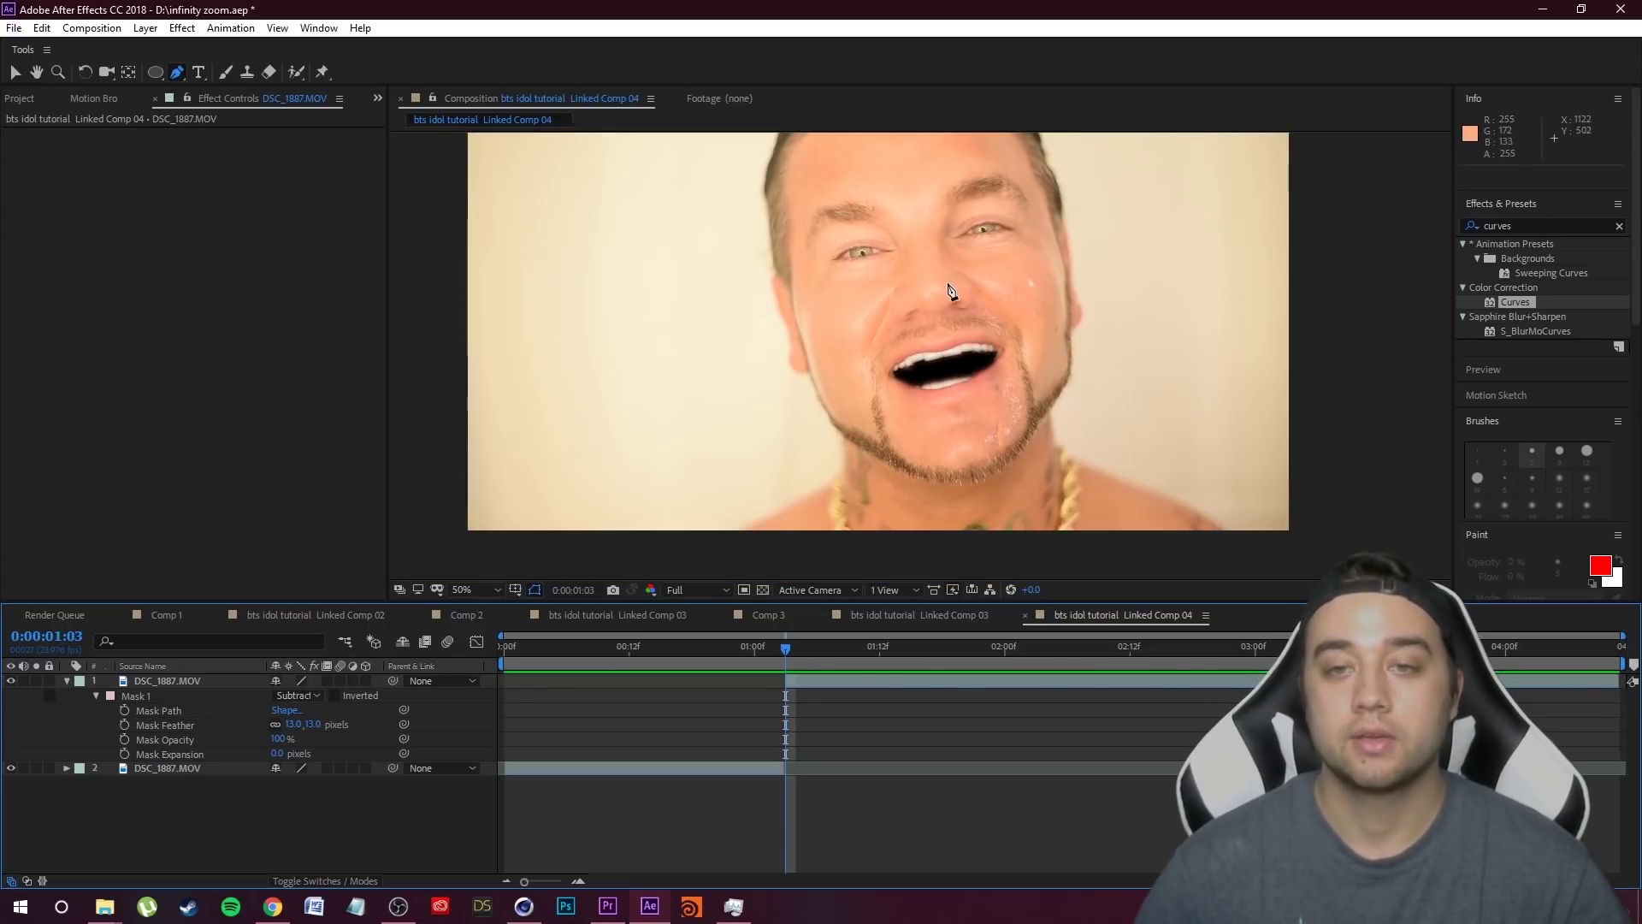
pyautogui.scroll(-2, 950, 291)
pyautogui.scroll(4, 915, 274)
pyautogui.scroll(-2, 928, 332)
pyautogui.moveTo(787, 655)
pyautogui.mouseDown()
pyautogui.moveTo(1068, 647)
pyautogui.moveTo(785, 647)
pyautogui.mouseUp()
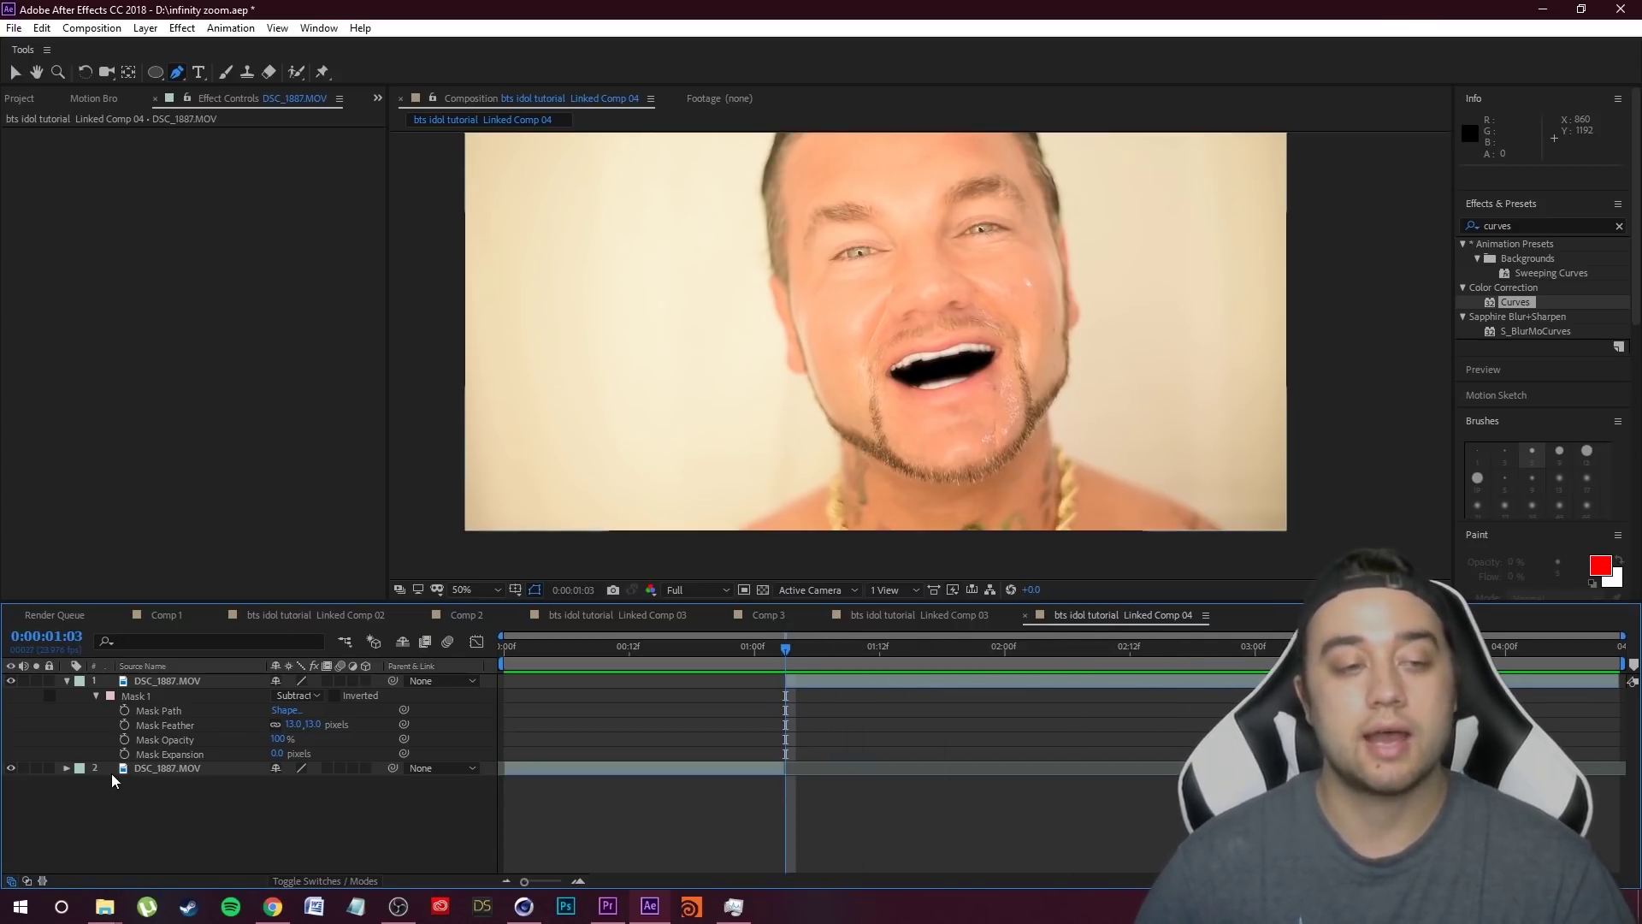
# - Rename the first clip part "original start" and the frozen part "original freeze"
pyautogui.press('m')
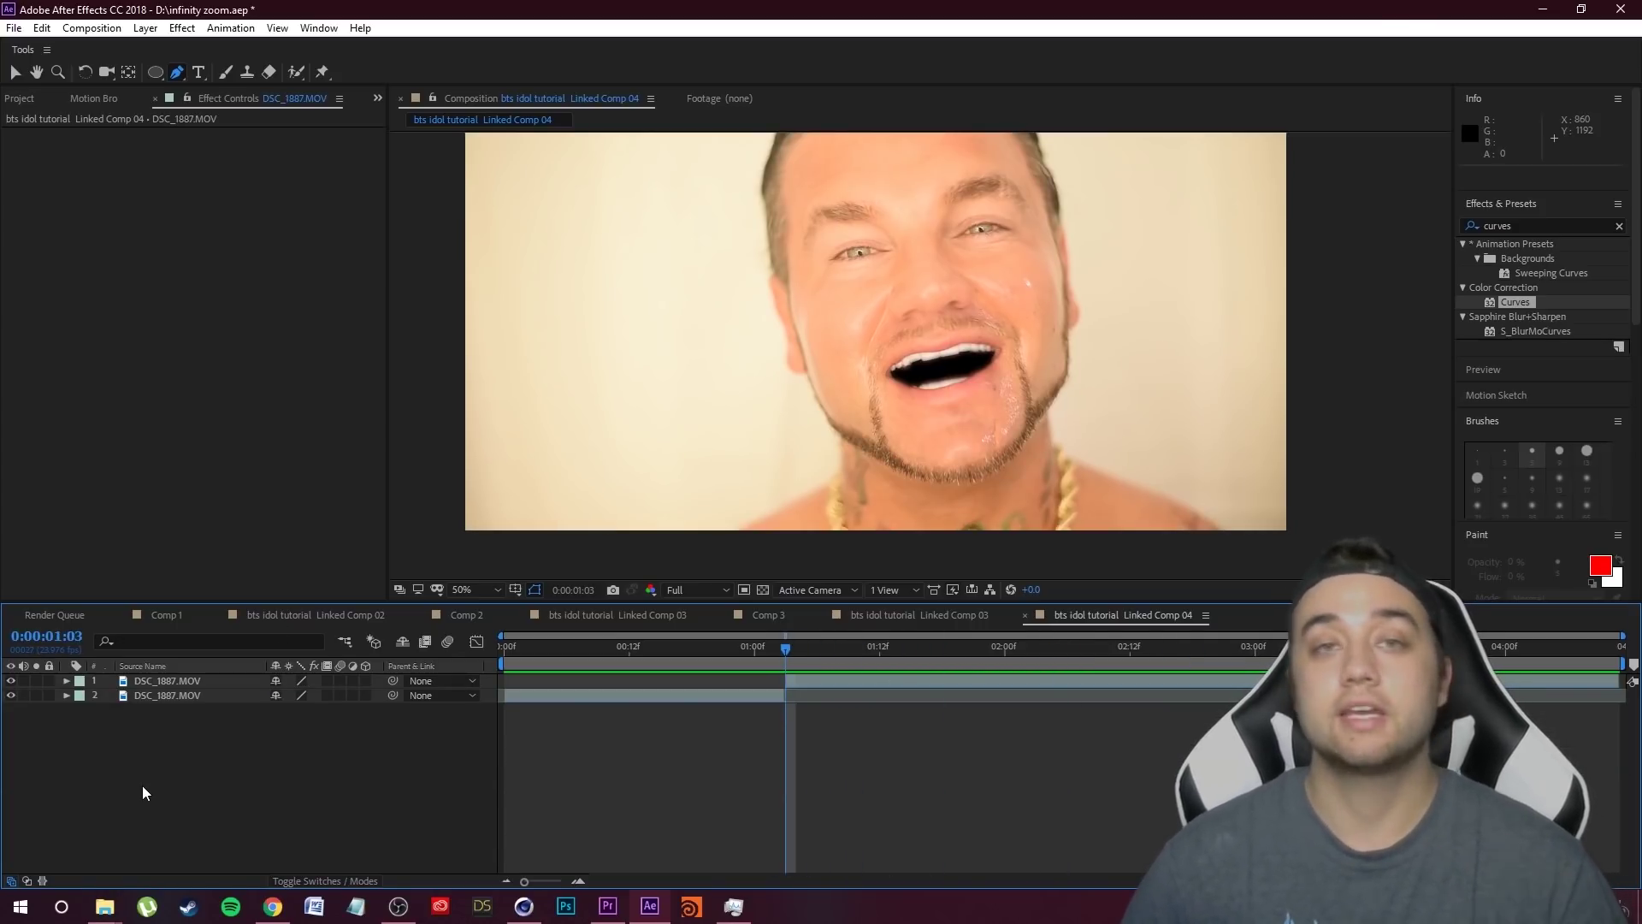
pyautogui.rightClick(152, 698)
pyautogui.click(201, 689)
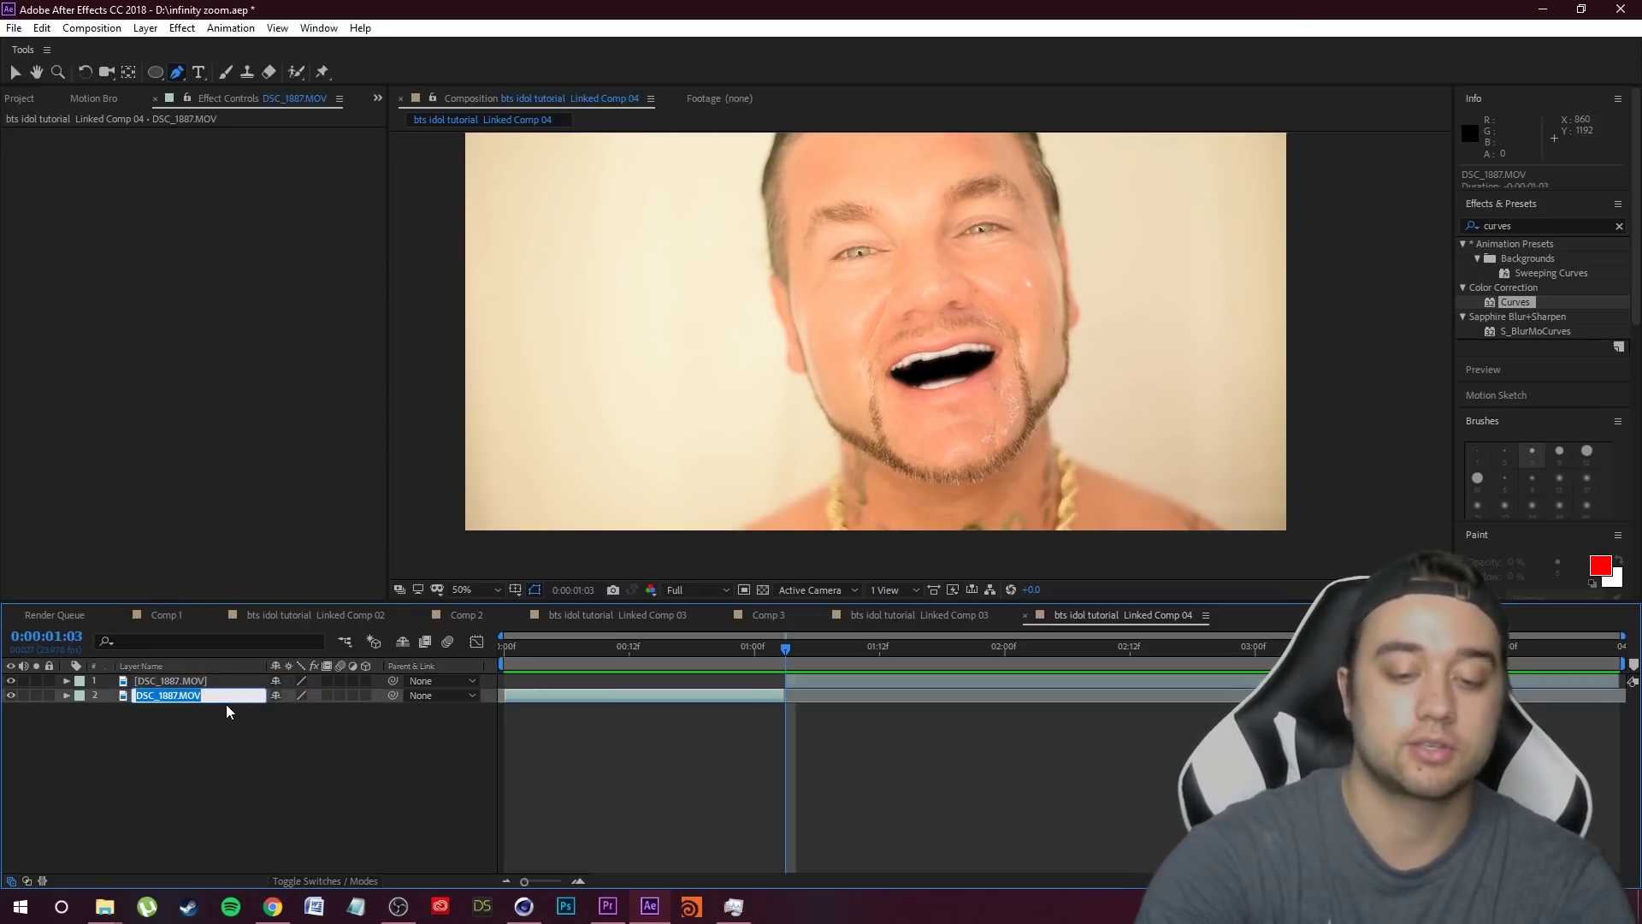
pyautogui.write('original start')
pyautogui.press('Return')
pyautogui.hotkey('ctrl', 'Up')
pyautogui.press('Return')
pyautogui.write('original freeze')
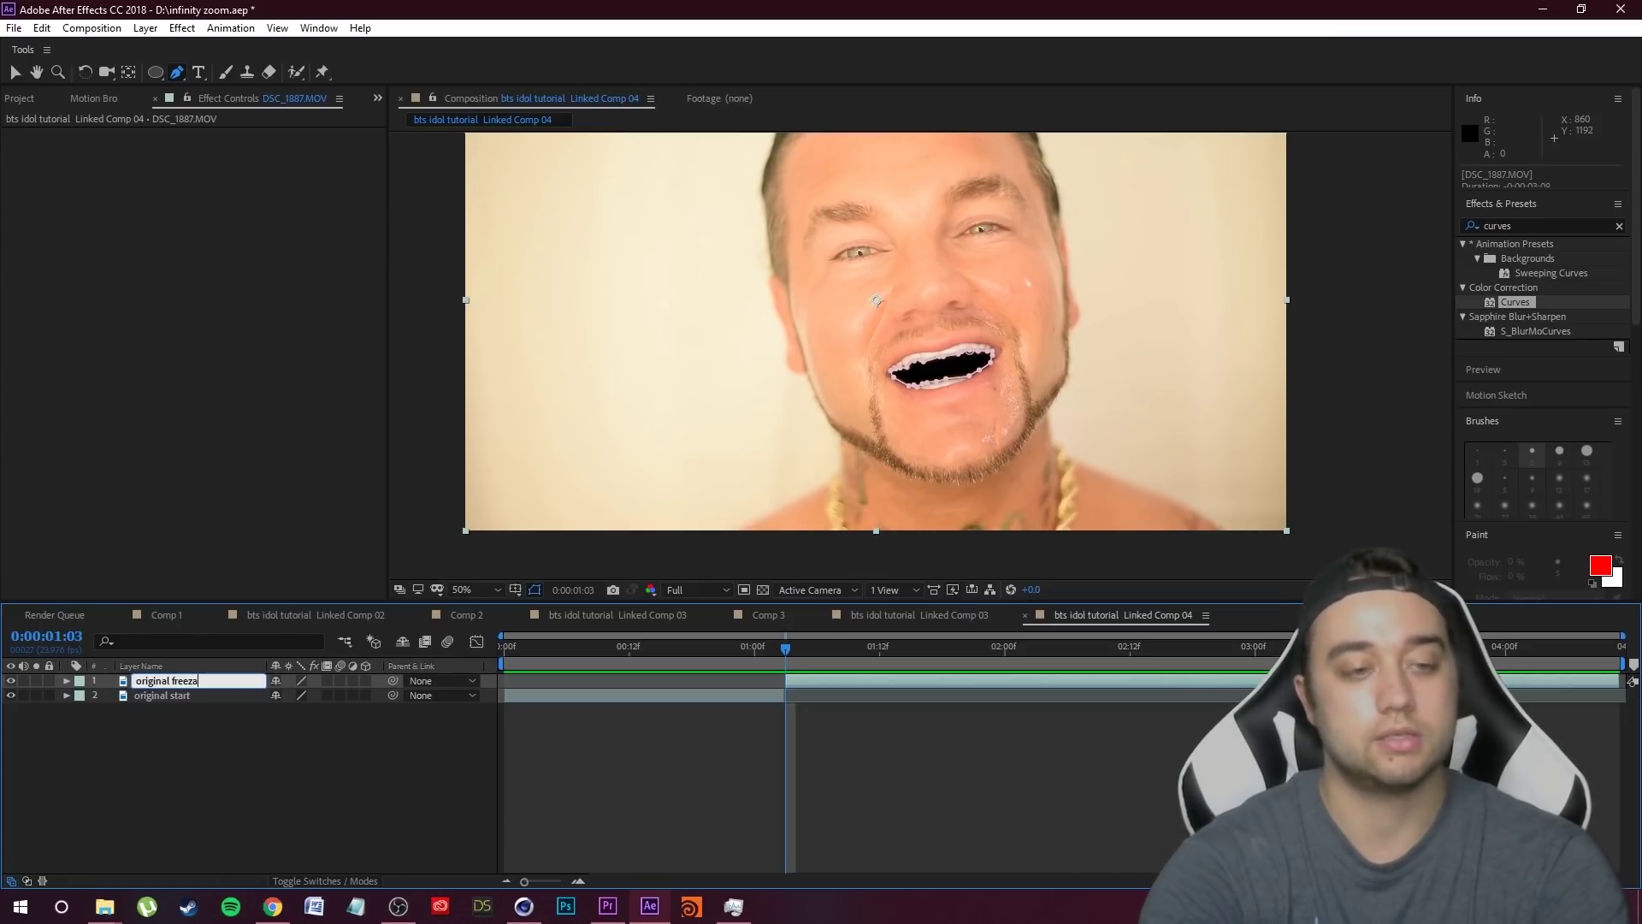
pyautogui.press('Return')
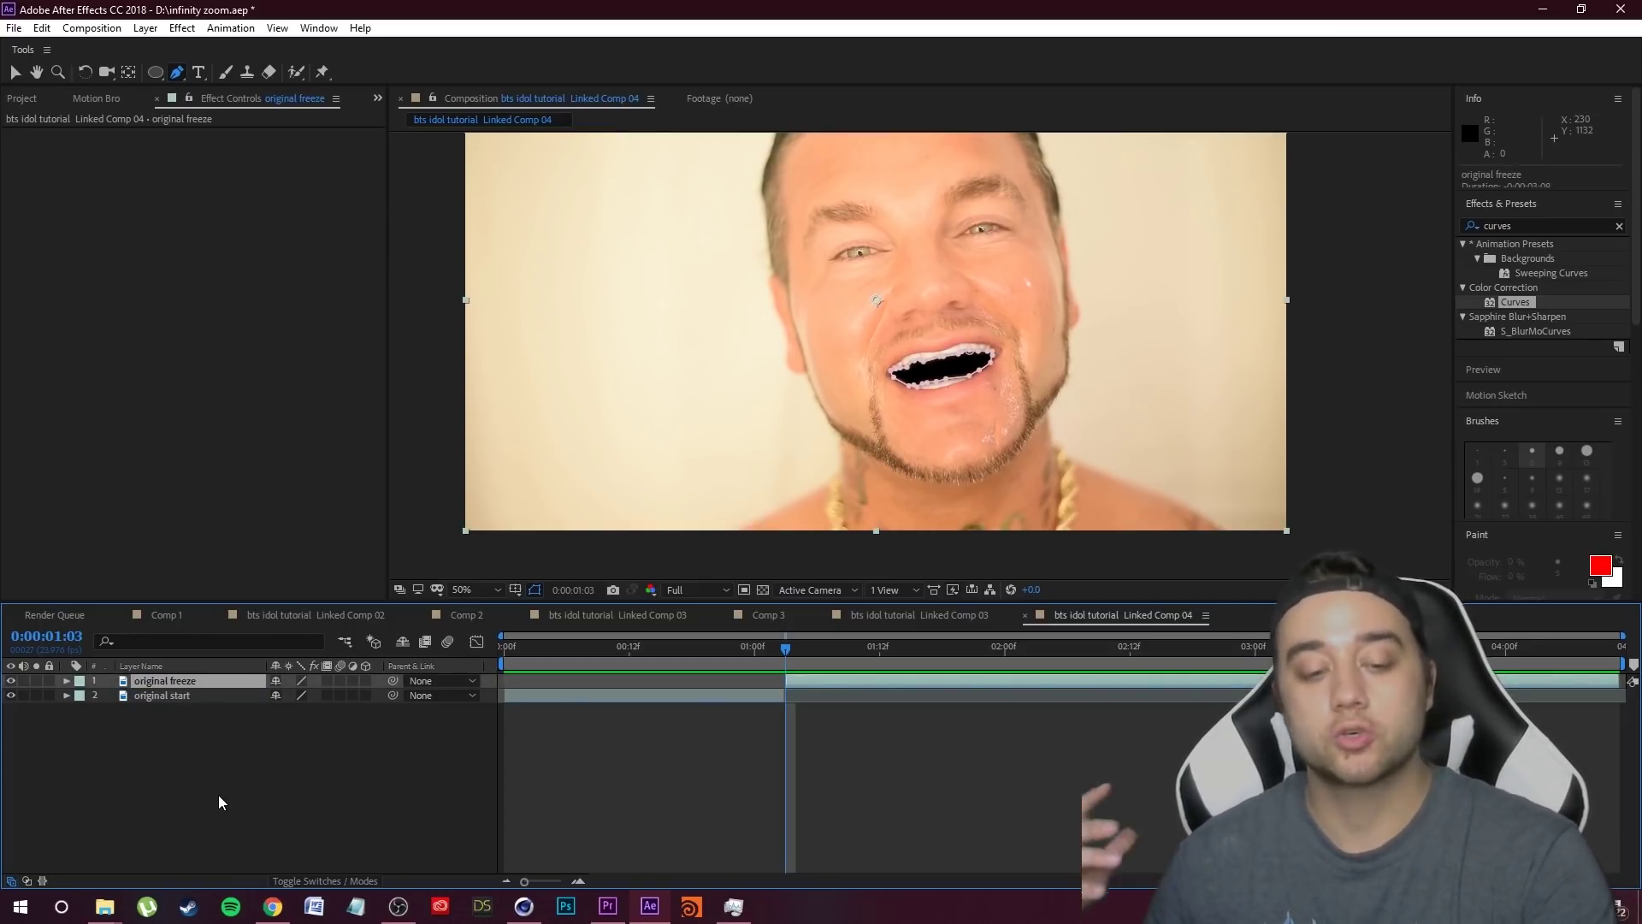
# - Duplicate the original freeze layer and place the copy directly beneath it in the layer stack
pyautogui.hotkey('ctrl', 'd')
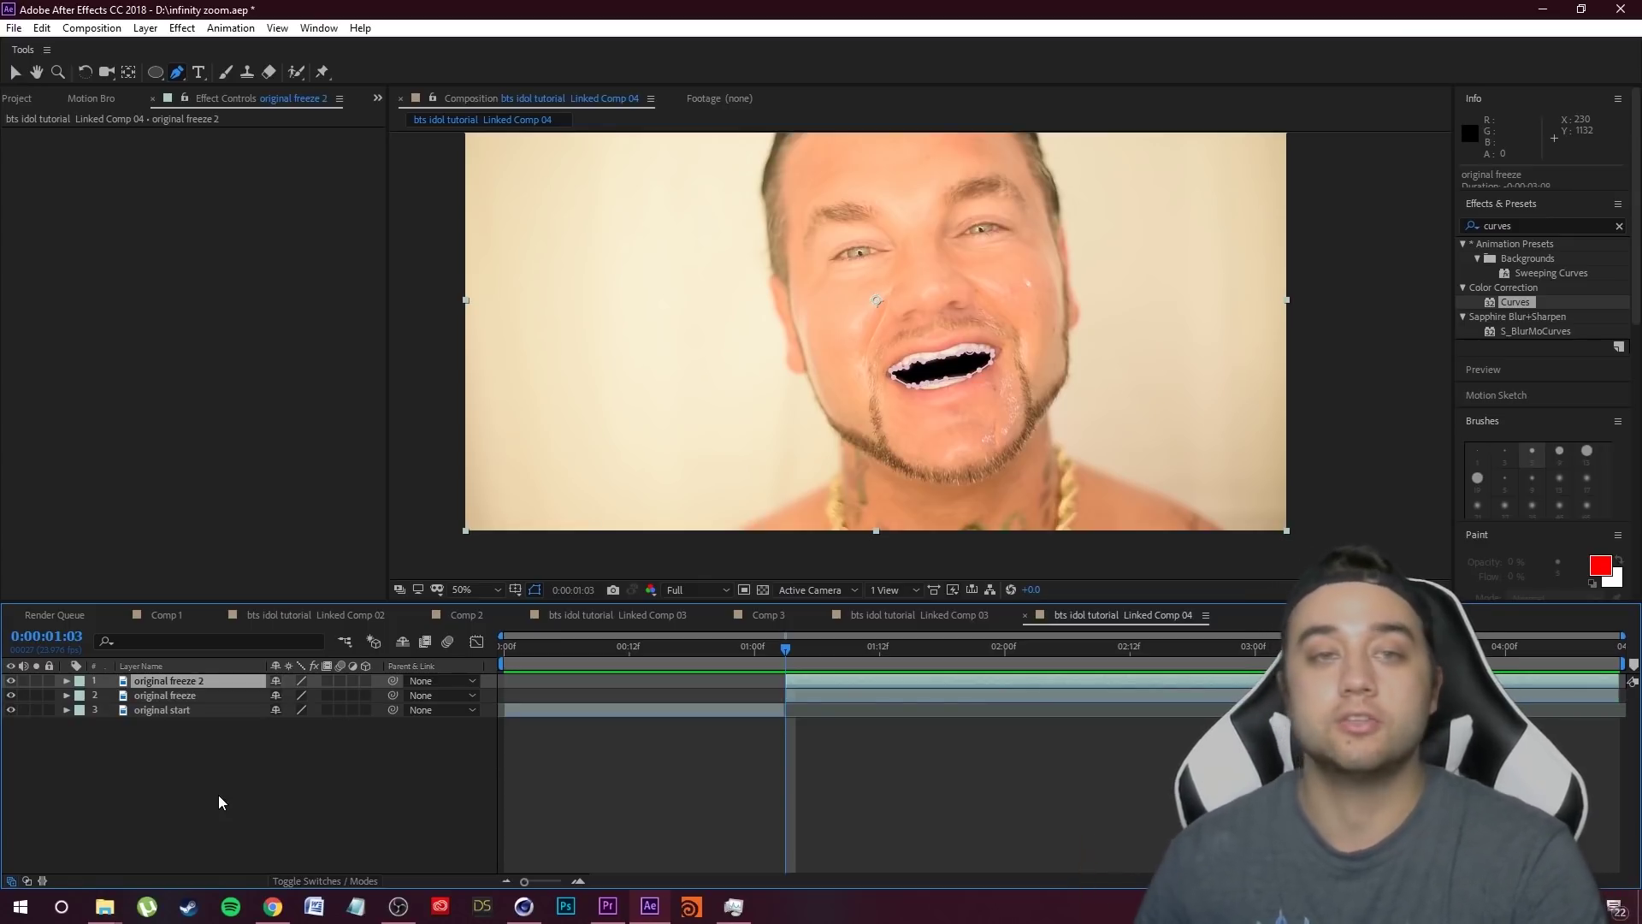
pyautogui.moveTo(188, 680); pyautogui.dragTo(183, 705)
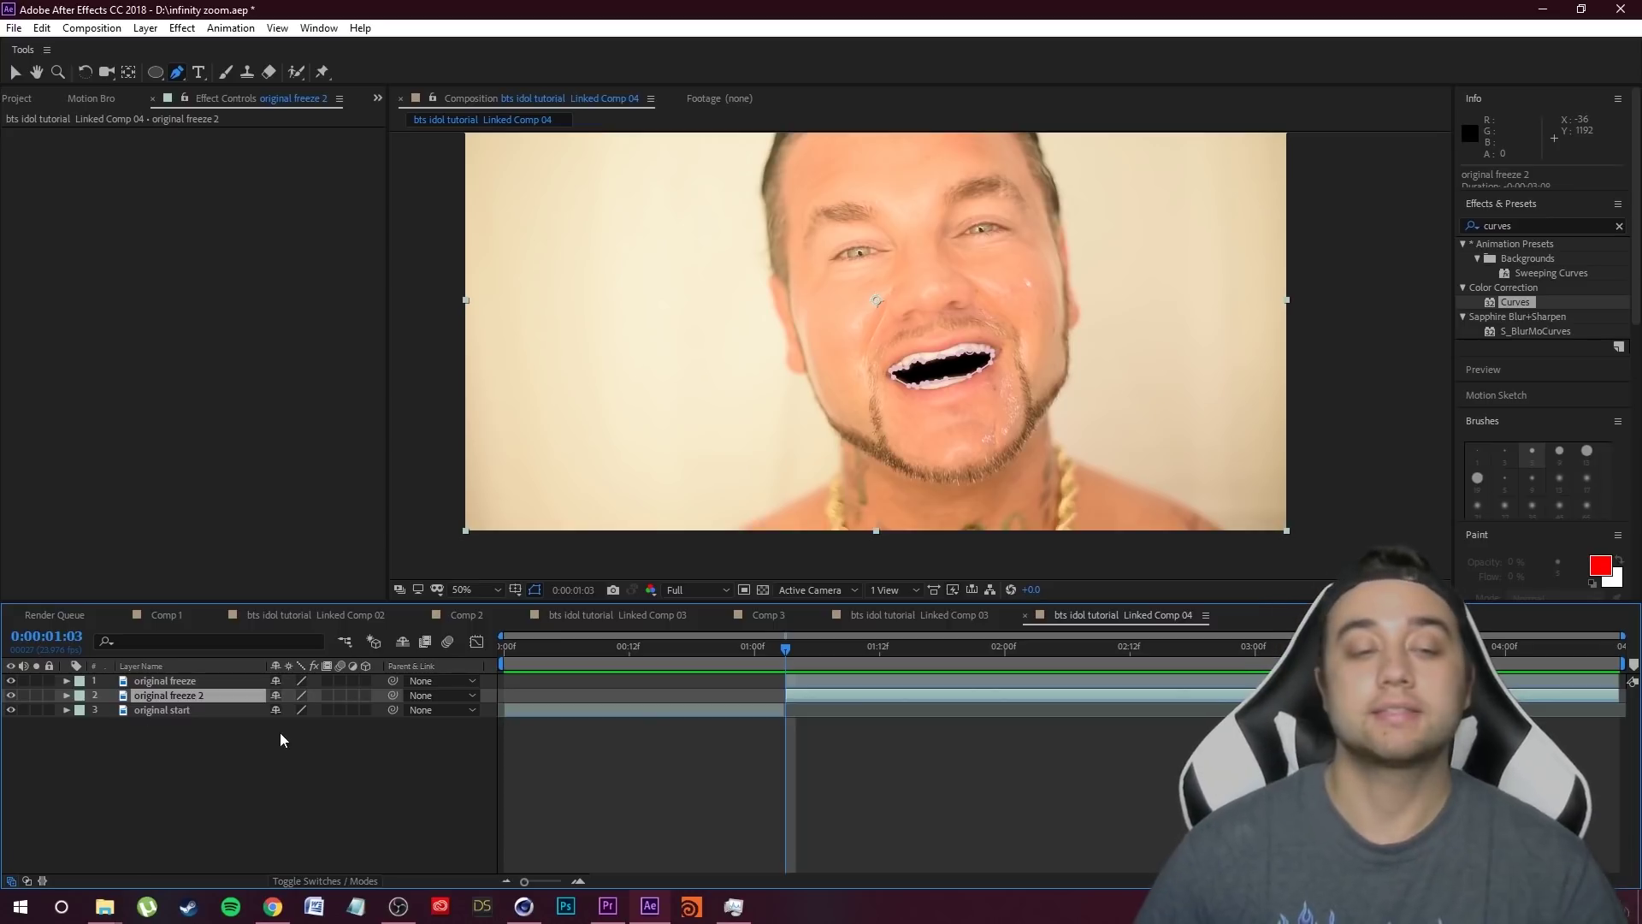
pyautogui.click(181, 682)
pyautogui.click(180, 697)
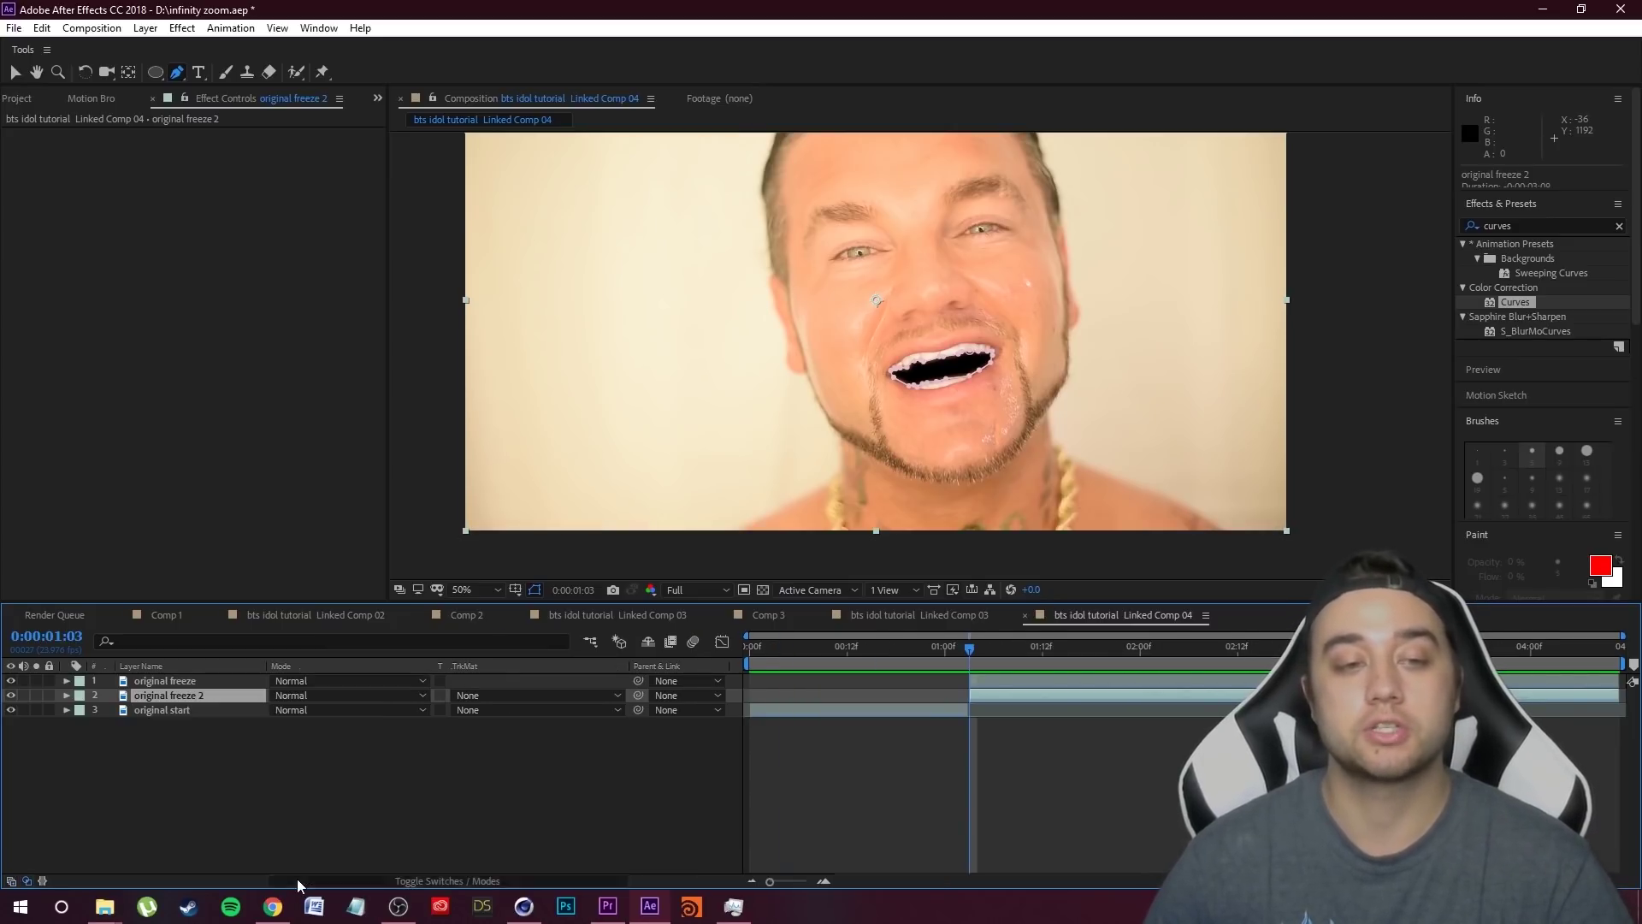
# - Make both freeze layers 3D and rename the lower copy "dup 1"
pyautogui.moveTo(366, 696); pyautogui.dragTo(366, 681)
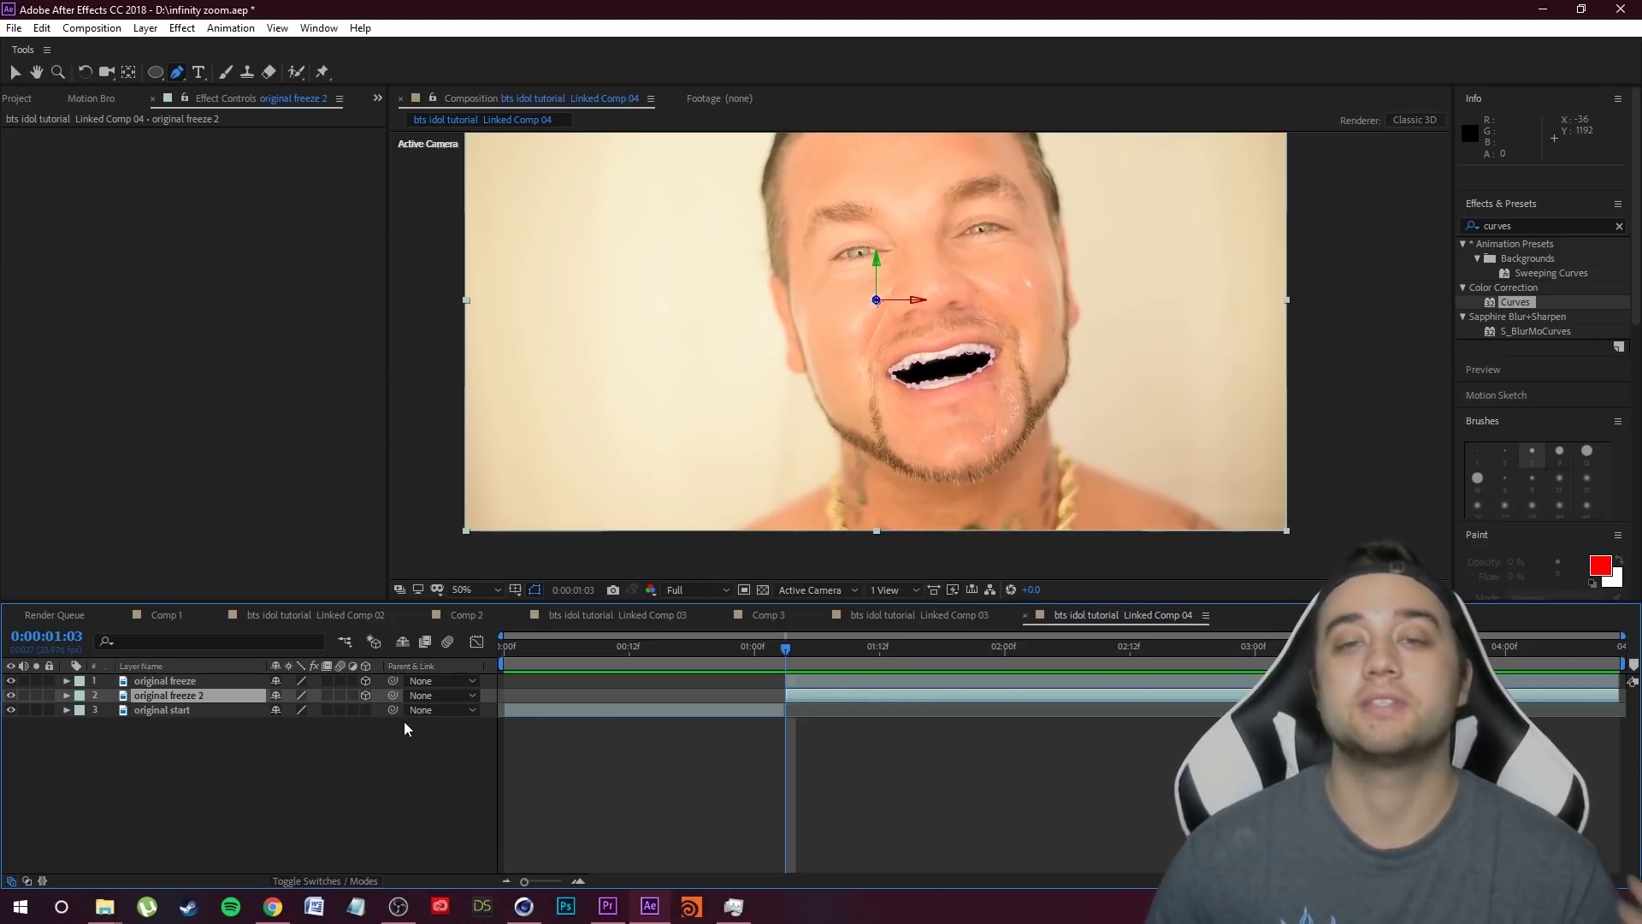
pyautogui.rightClick(144, 701)
pyautogui.click(179, 682)
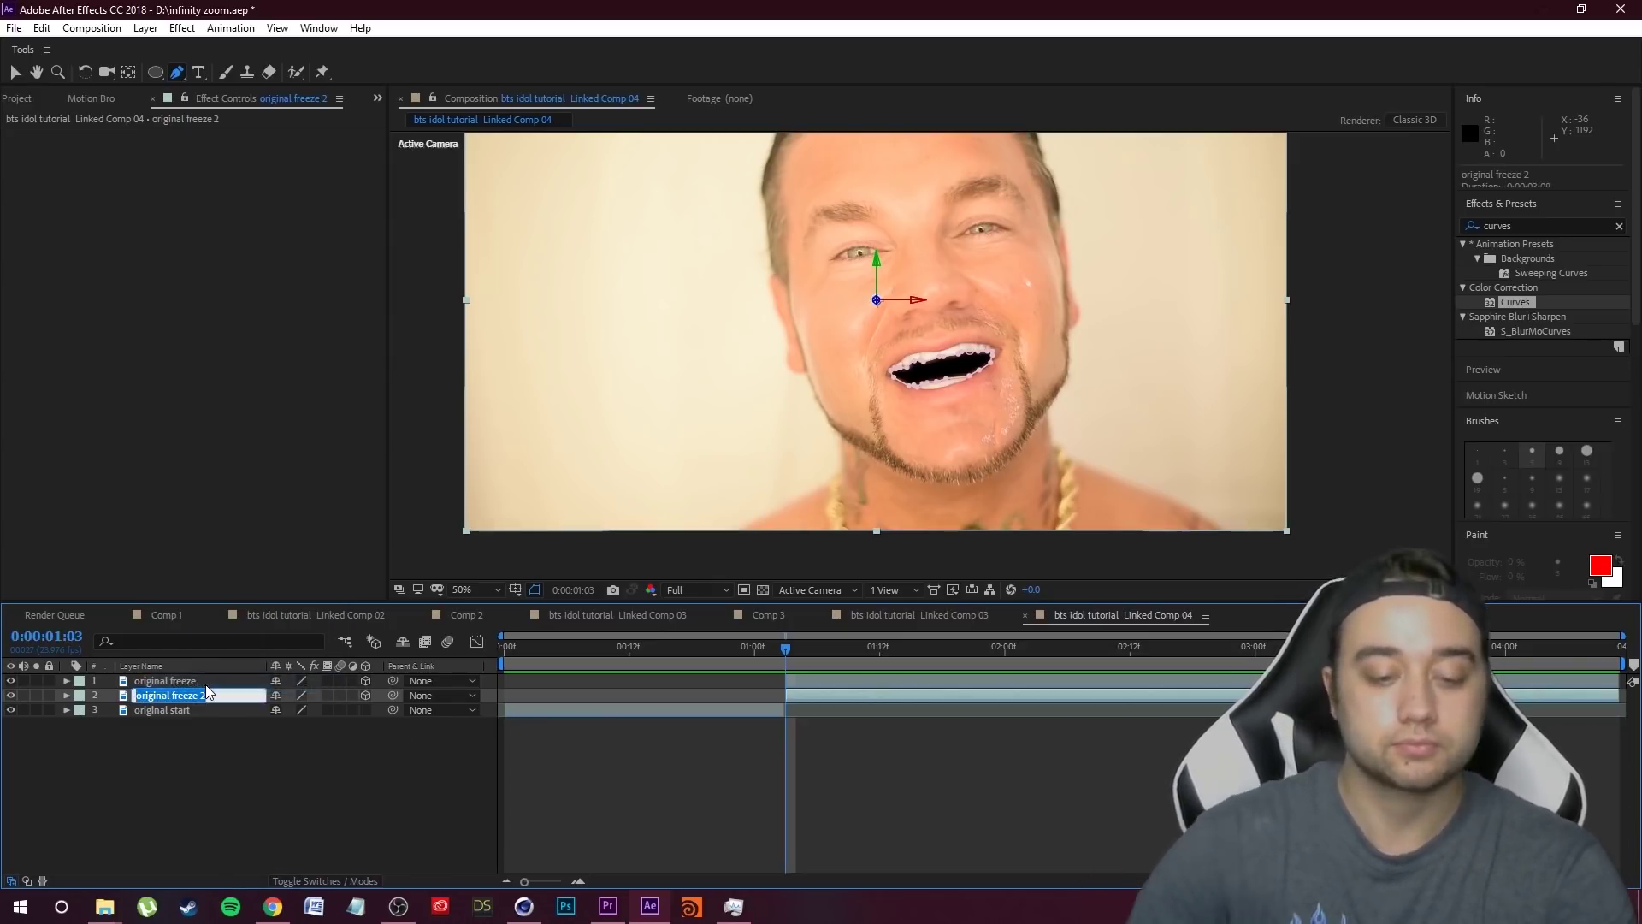
pyautogui.write('dju')
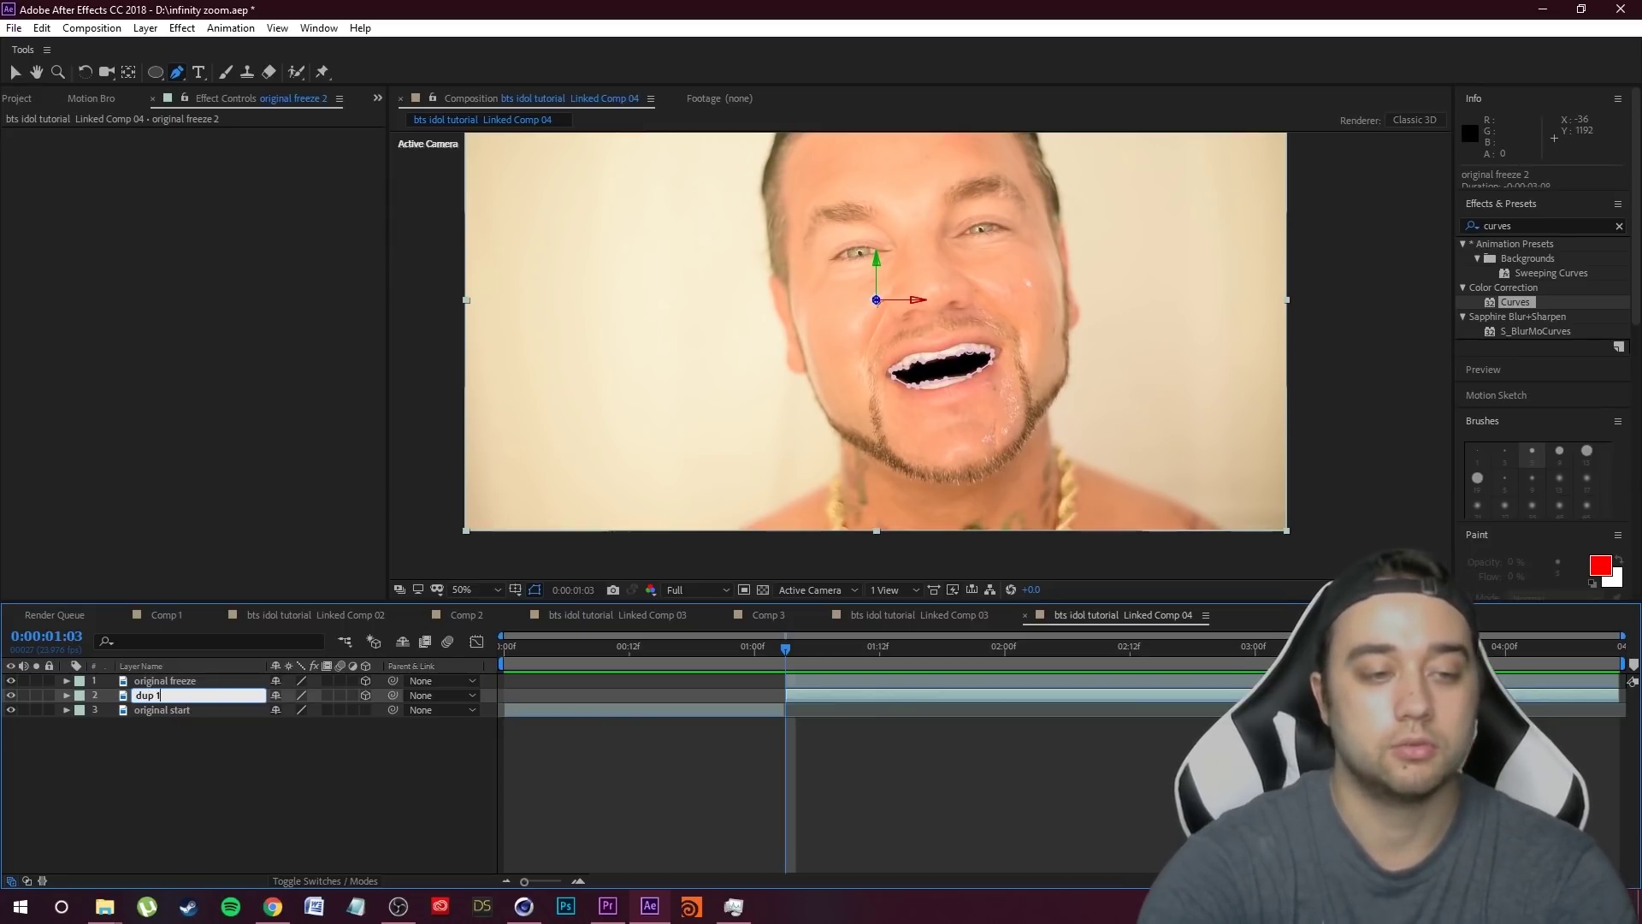
pyautogui.press('Return')
# - Push the dup 1 layer back in depth and realign its teeth inside the mouth, with its position at 993, 590, 634
pyautogui.hotkey('ctrl', 'alt', 't')
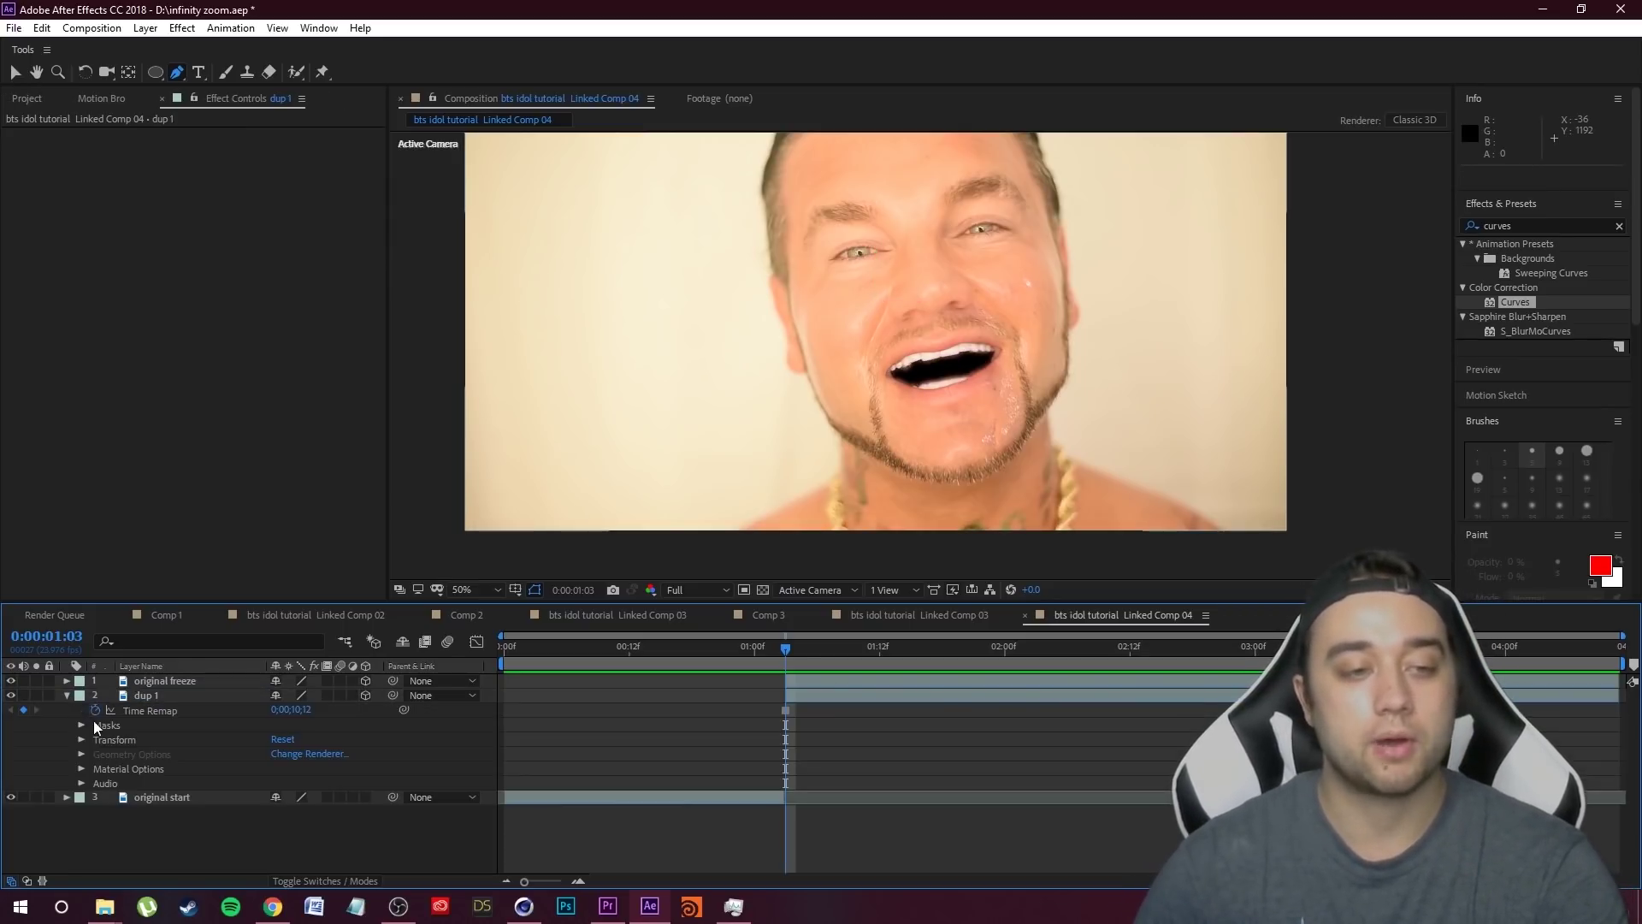
pyautogui.click(85, 740)
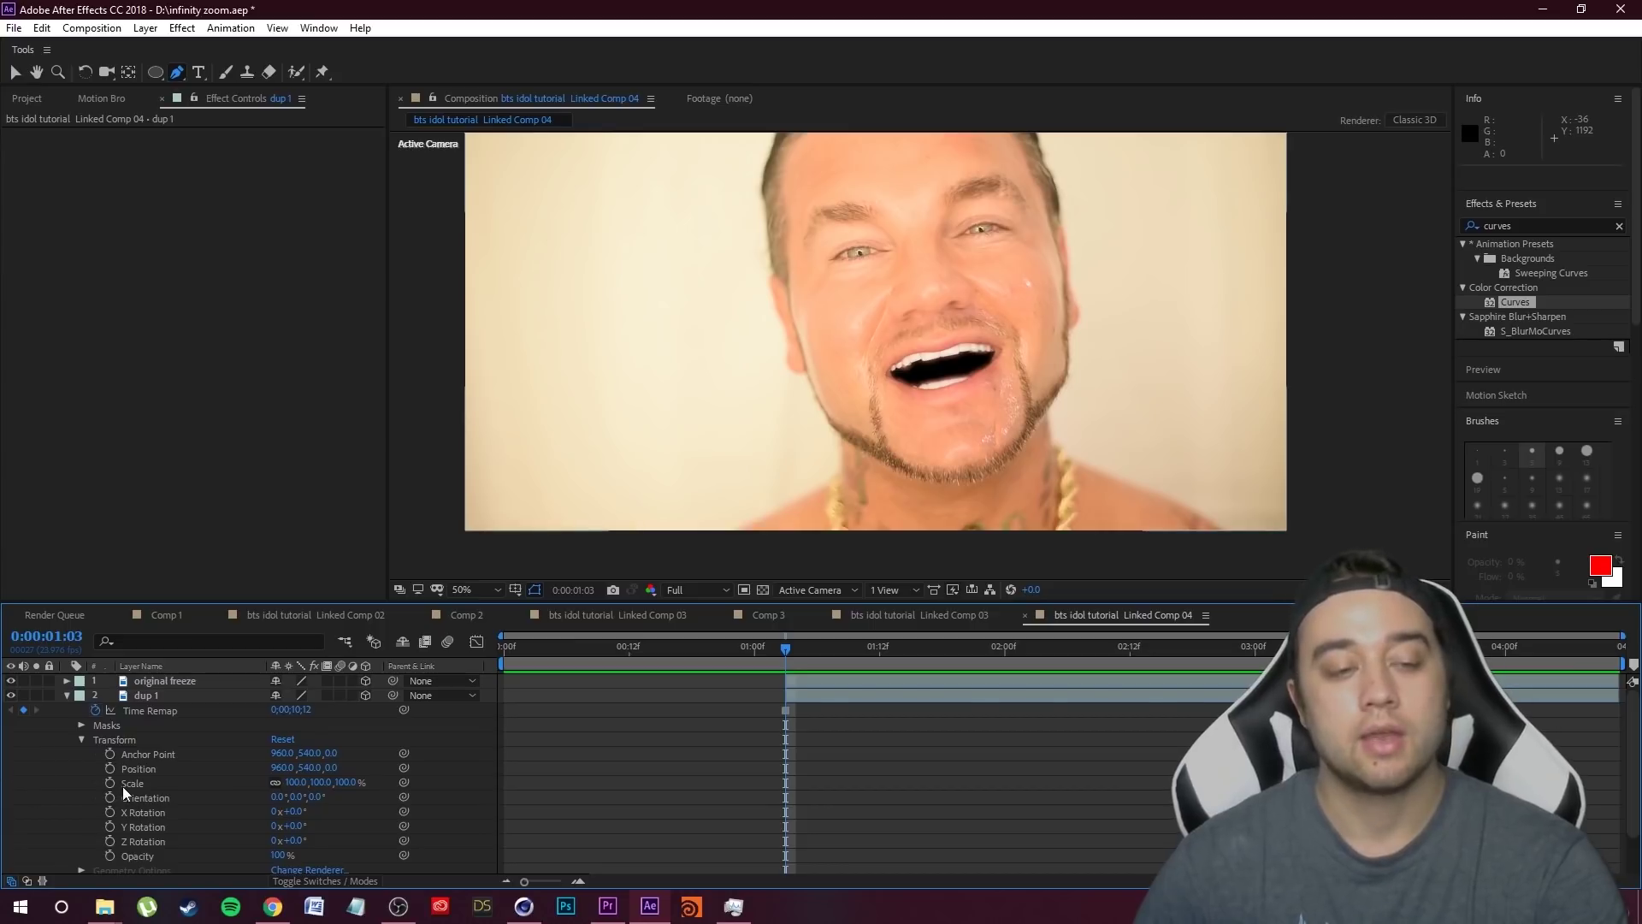
pyautogui.click(332, 768)
pyautogui.press('Return')
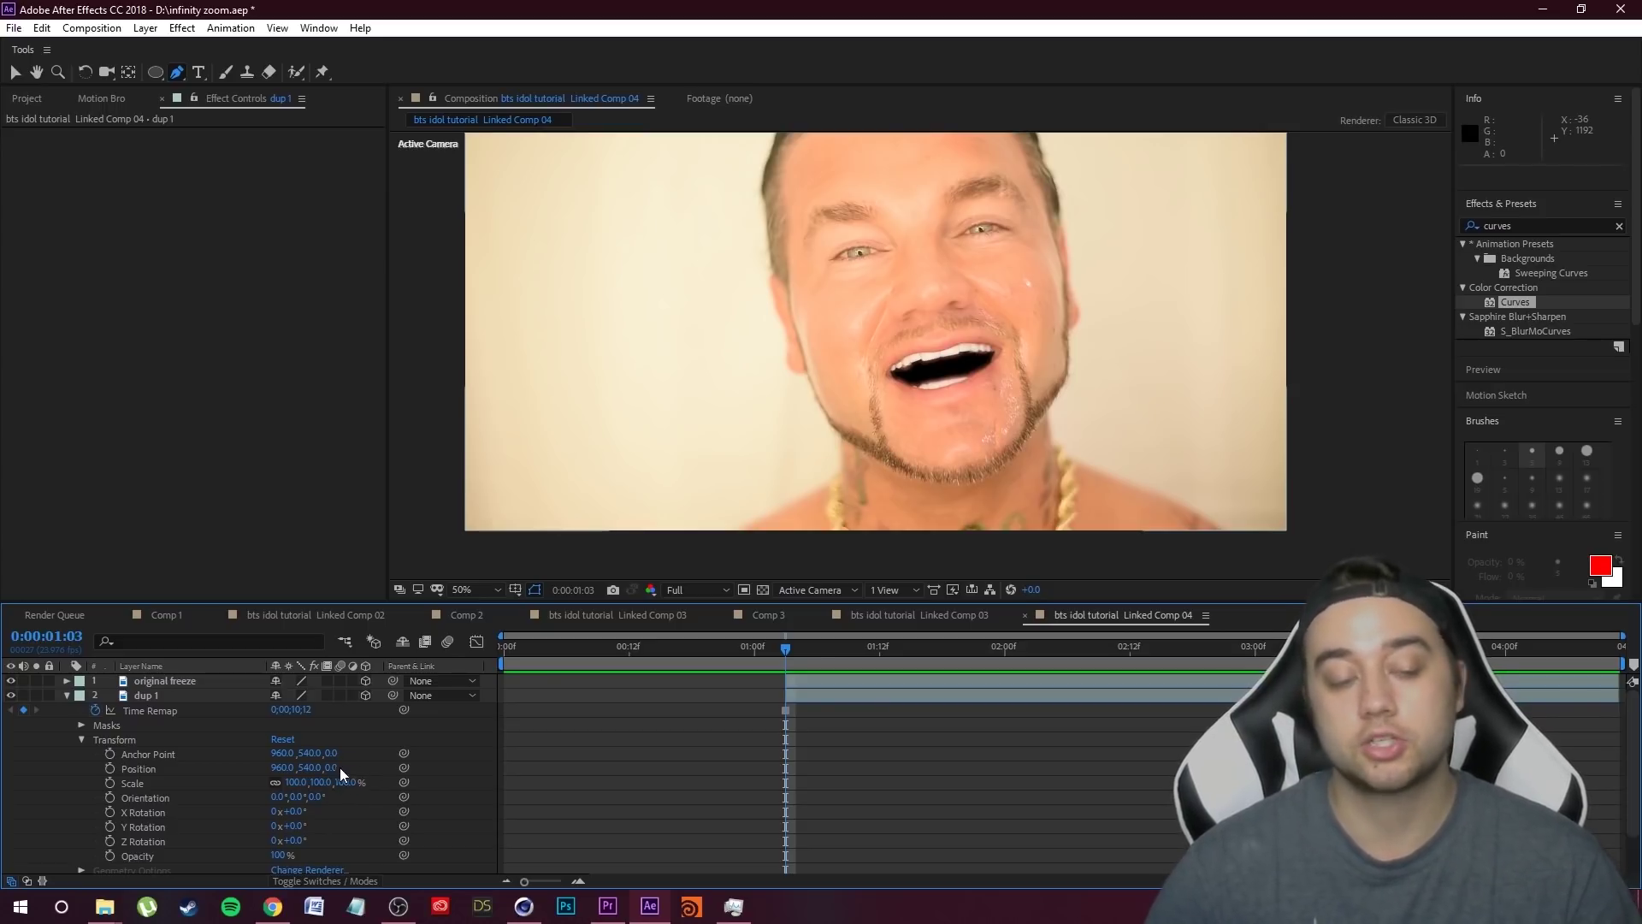
pyautogui.moveTo(332, 768); pyautogui.dragTo(327, 768)
pyautogui.moveTo(307, 768); pyautogui.dragTo(597, 749)
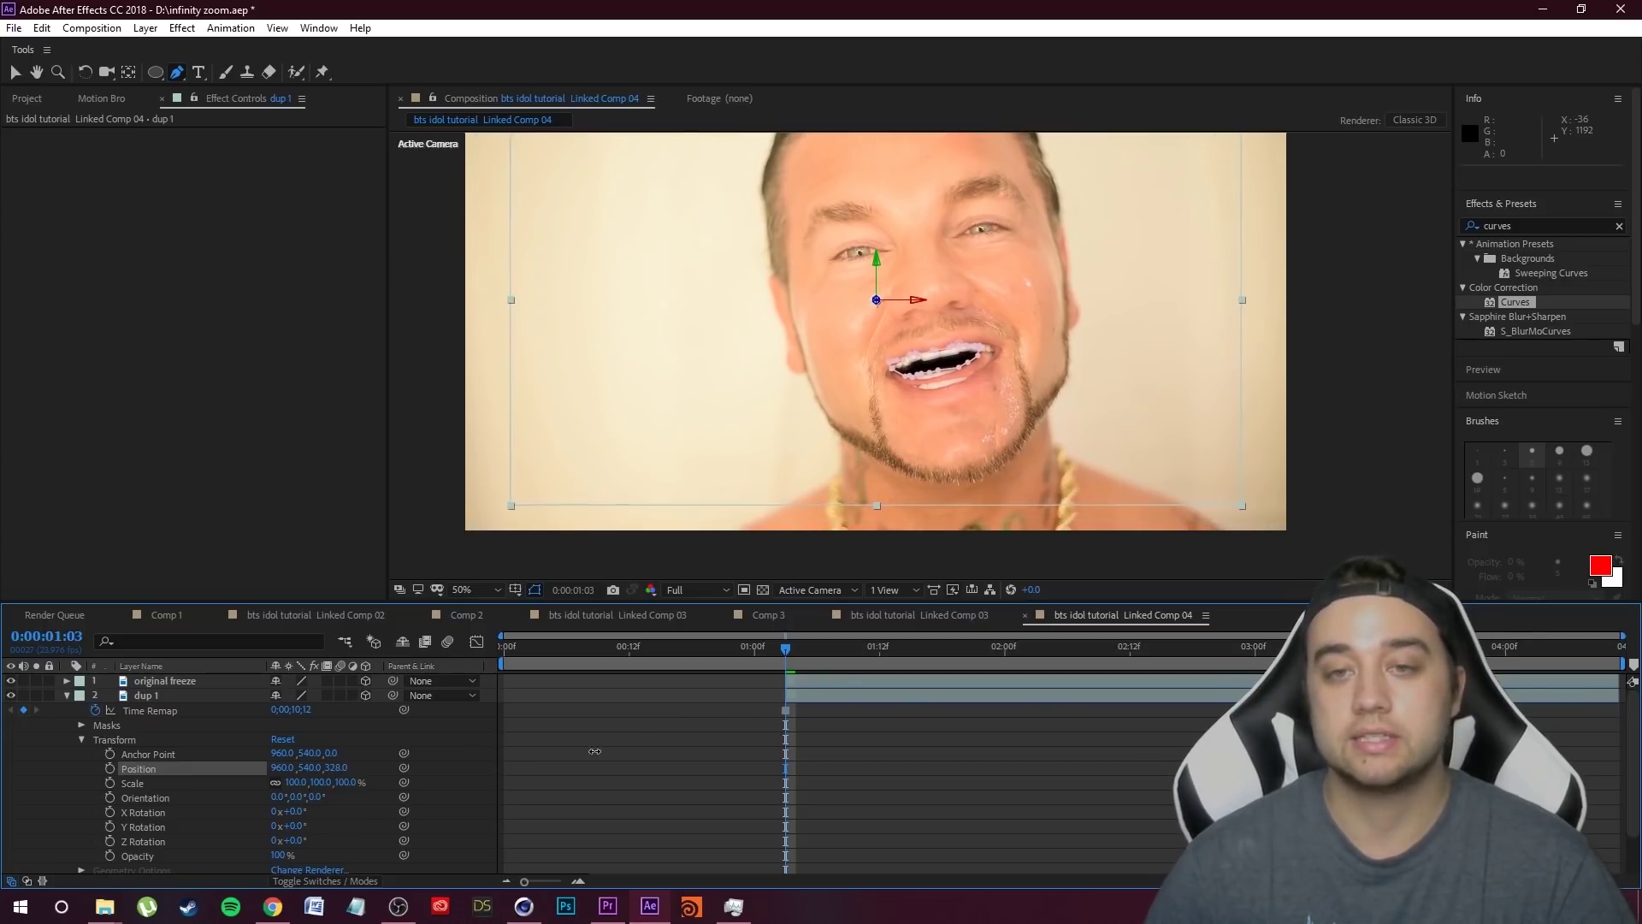
pyautogui.scroll(2, 944, 405)
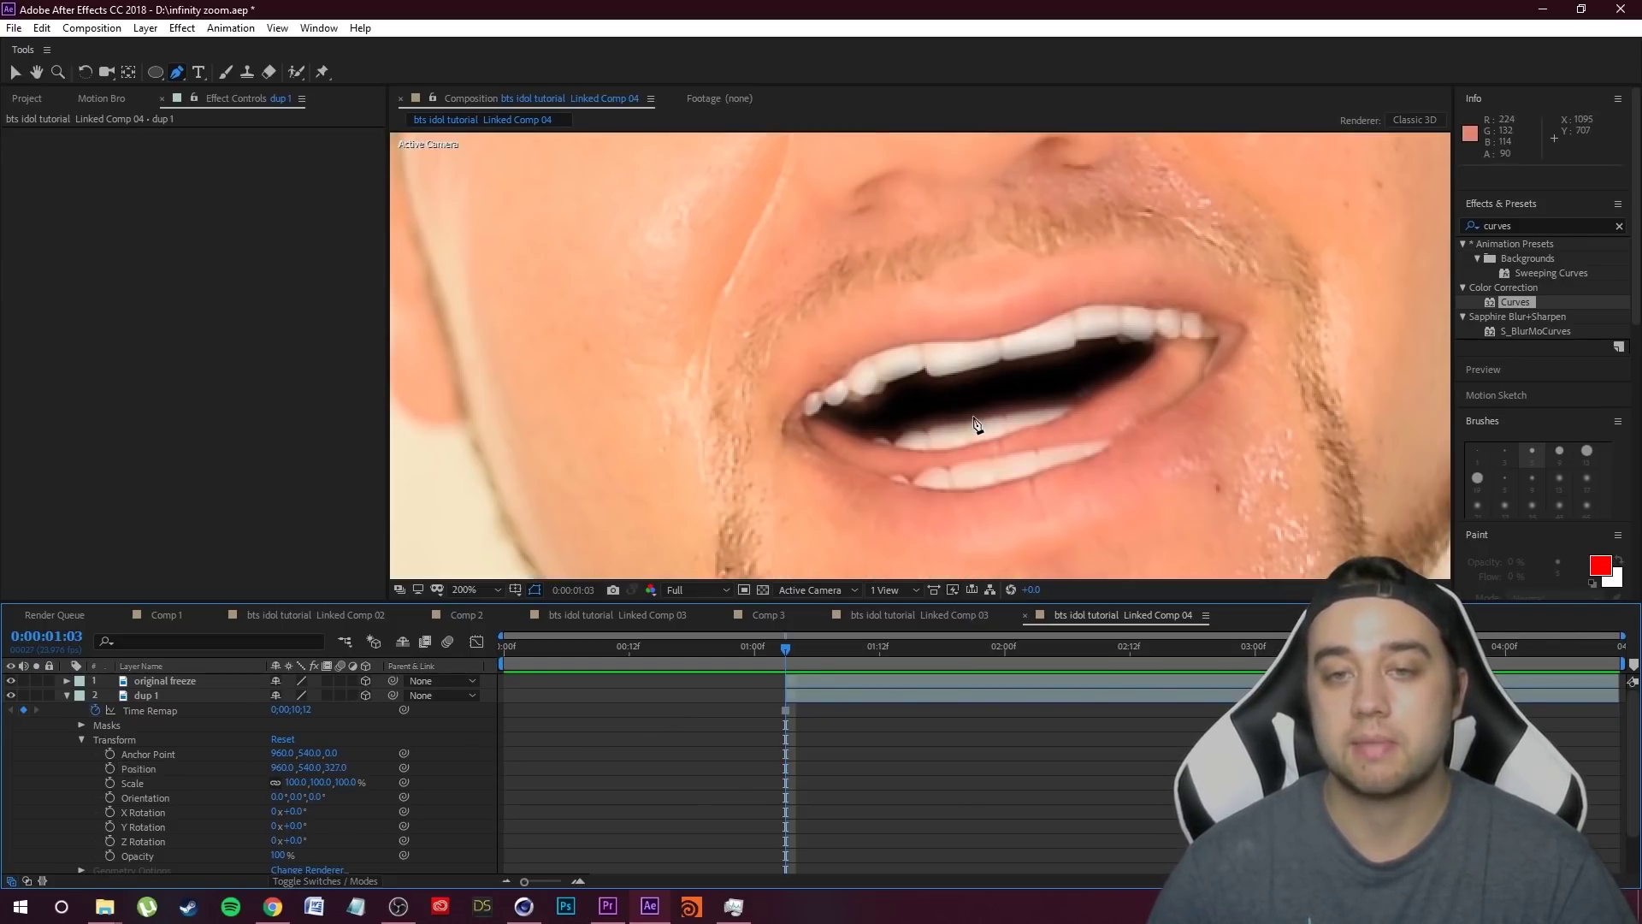
pyautogui.scroll(-2, 944, 405)
pyautogui.moveTo(309, 767)
pyautogui.mouseDown()
pyautogui.moveTo(348, 765)
pyautogui.moveTo(308, 776)
pyautogui.mouseUp()
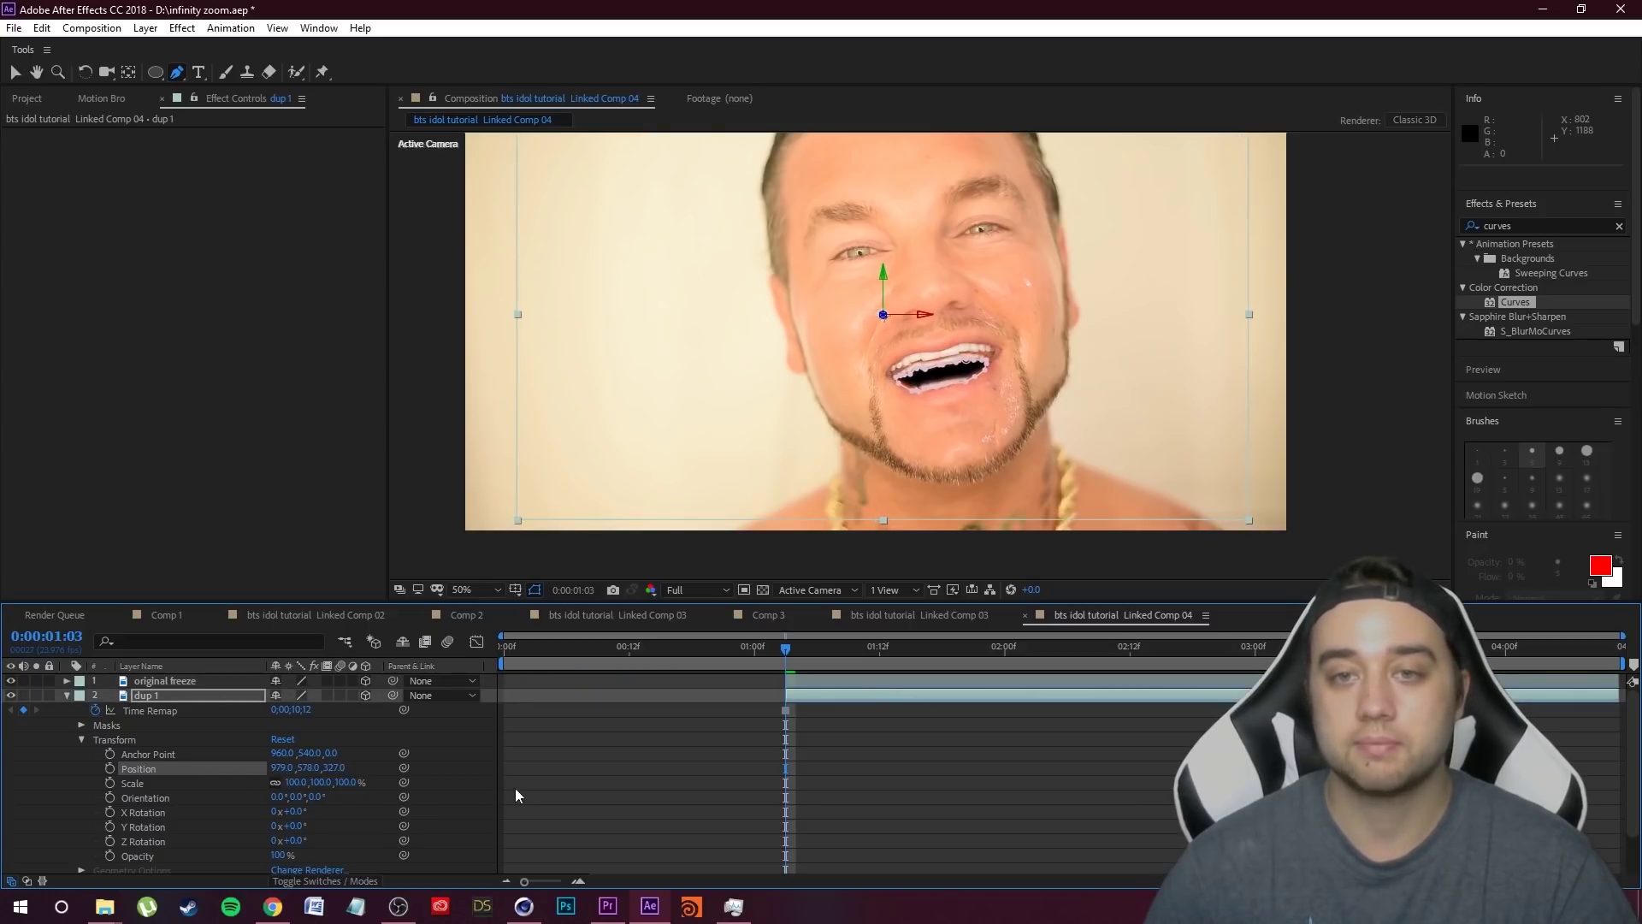
pyautogui.click(675, 778)
pyautogui.scroll(-1, 963, 418)
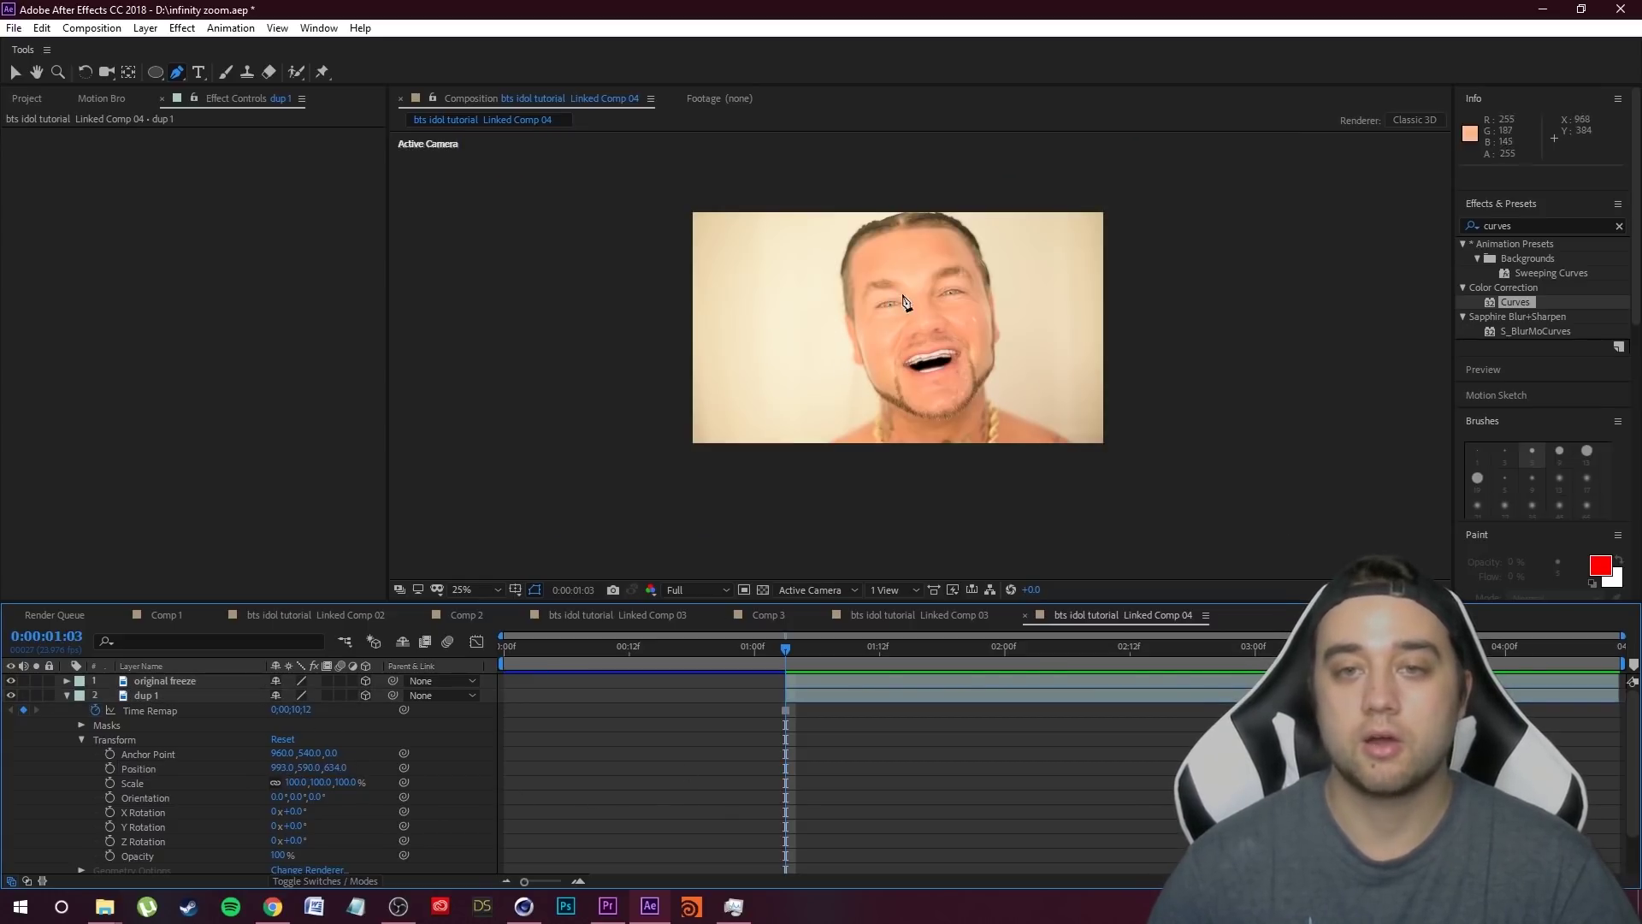
pyautogui.scroll(3, 963, 418)
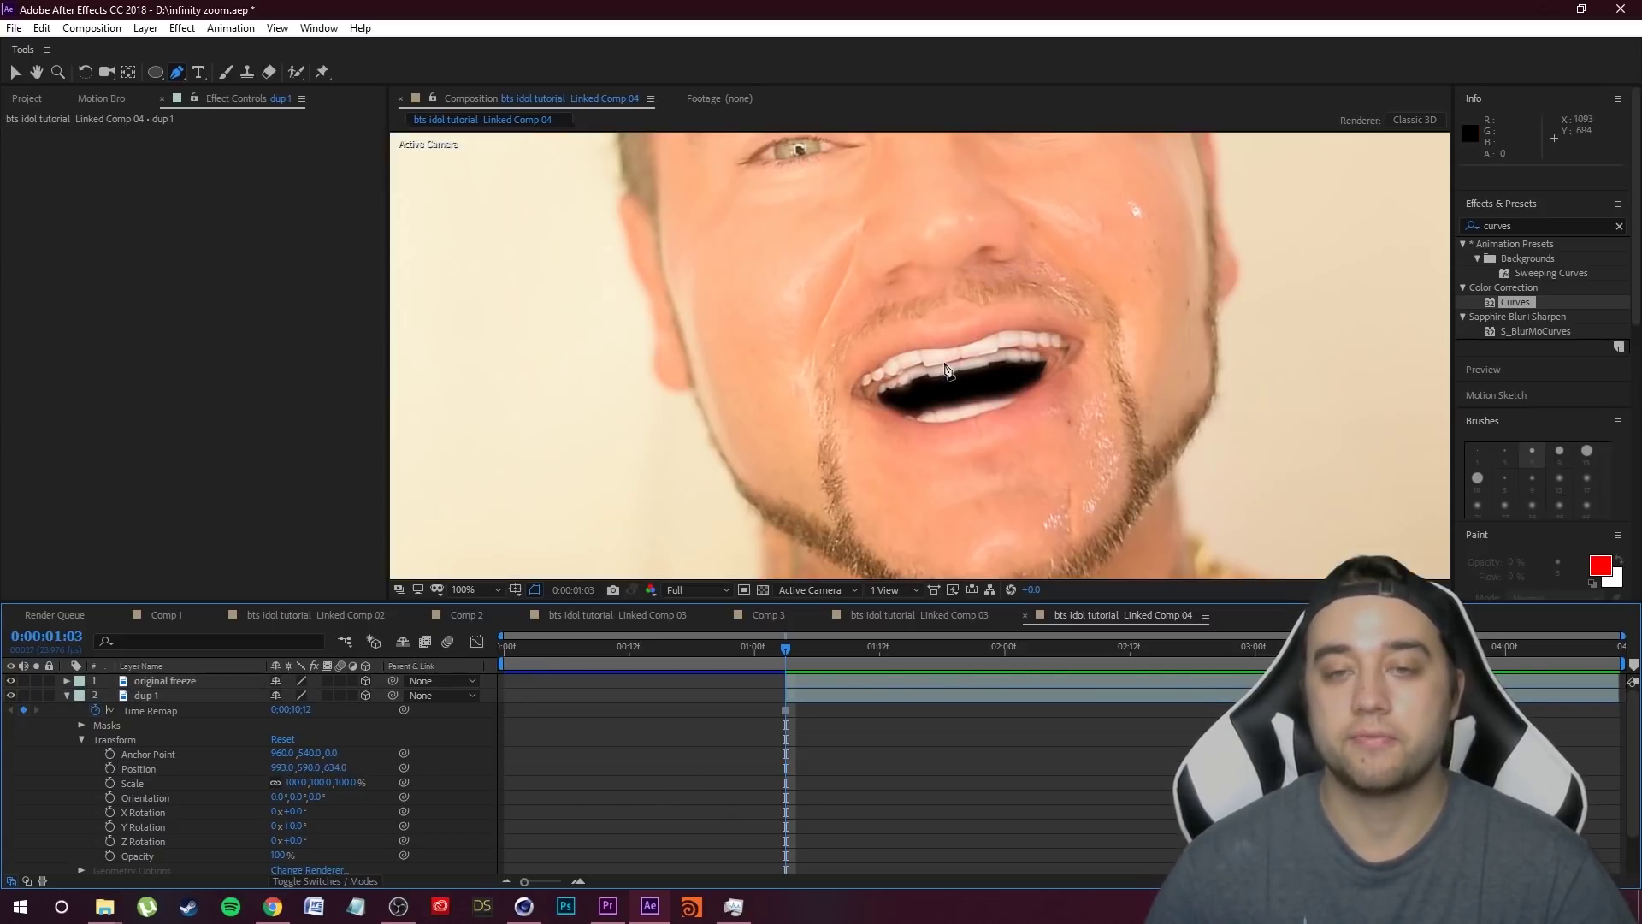
pyautogui.click(68, 697)
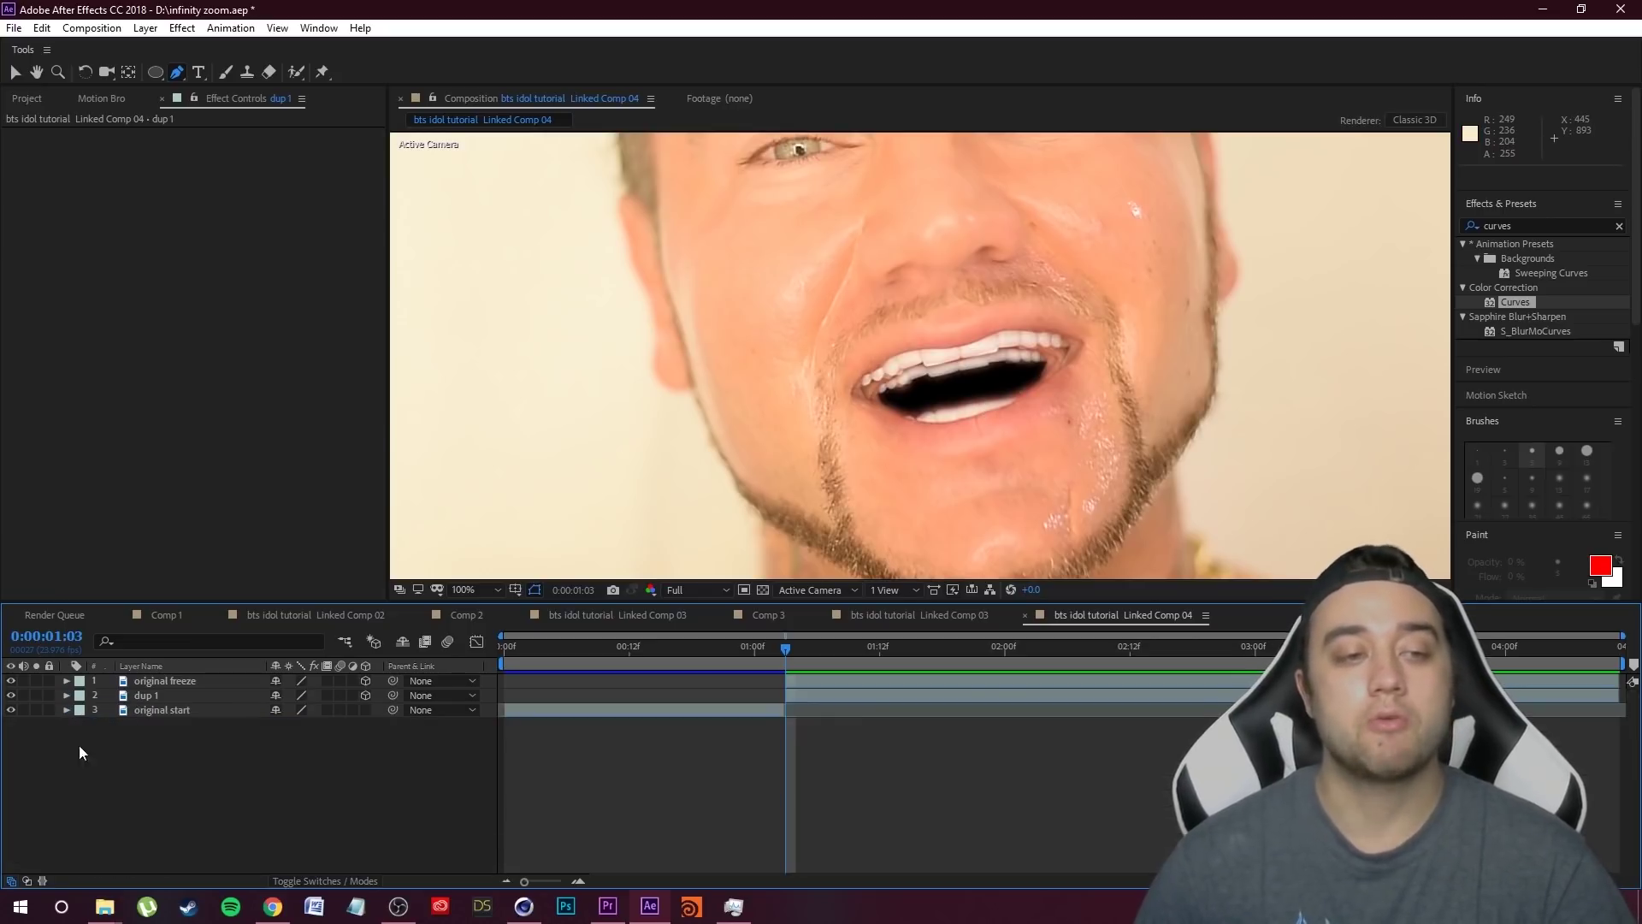
# - Add a new camera layer to the composition
pyautogui.rightClick(186, 790)
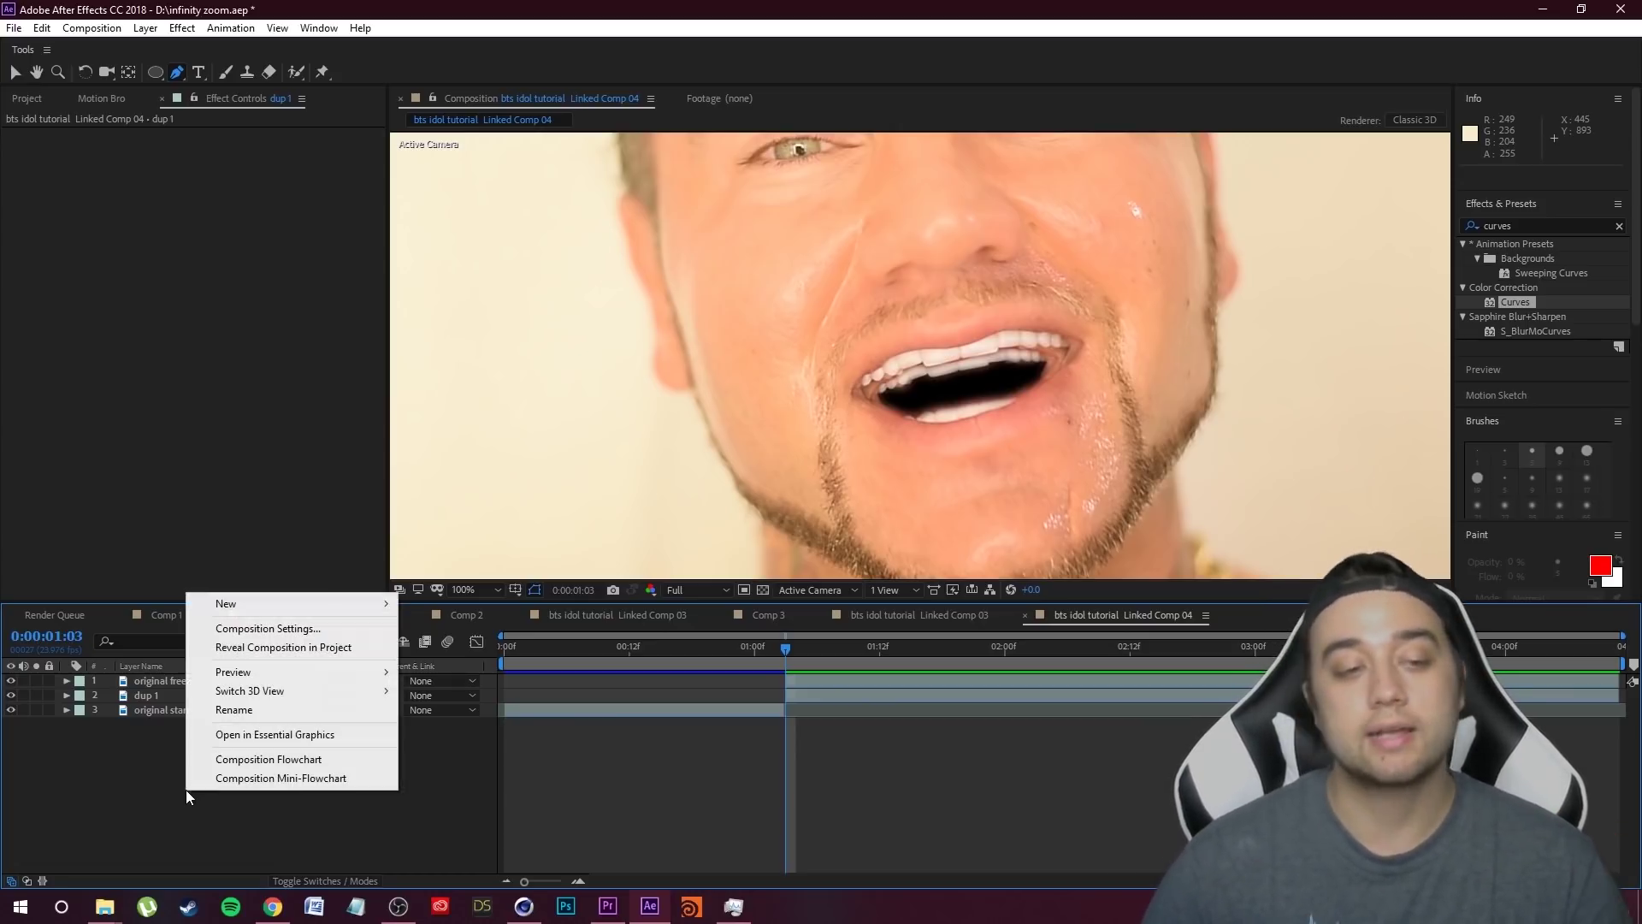
pyautogui.moveTo(301, 607)
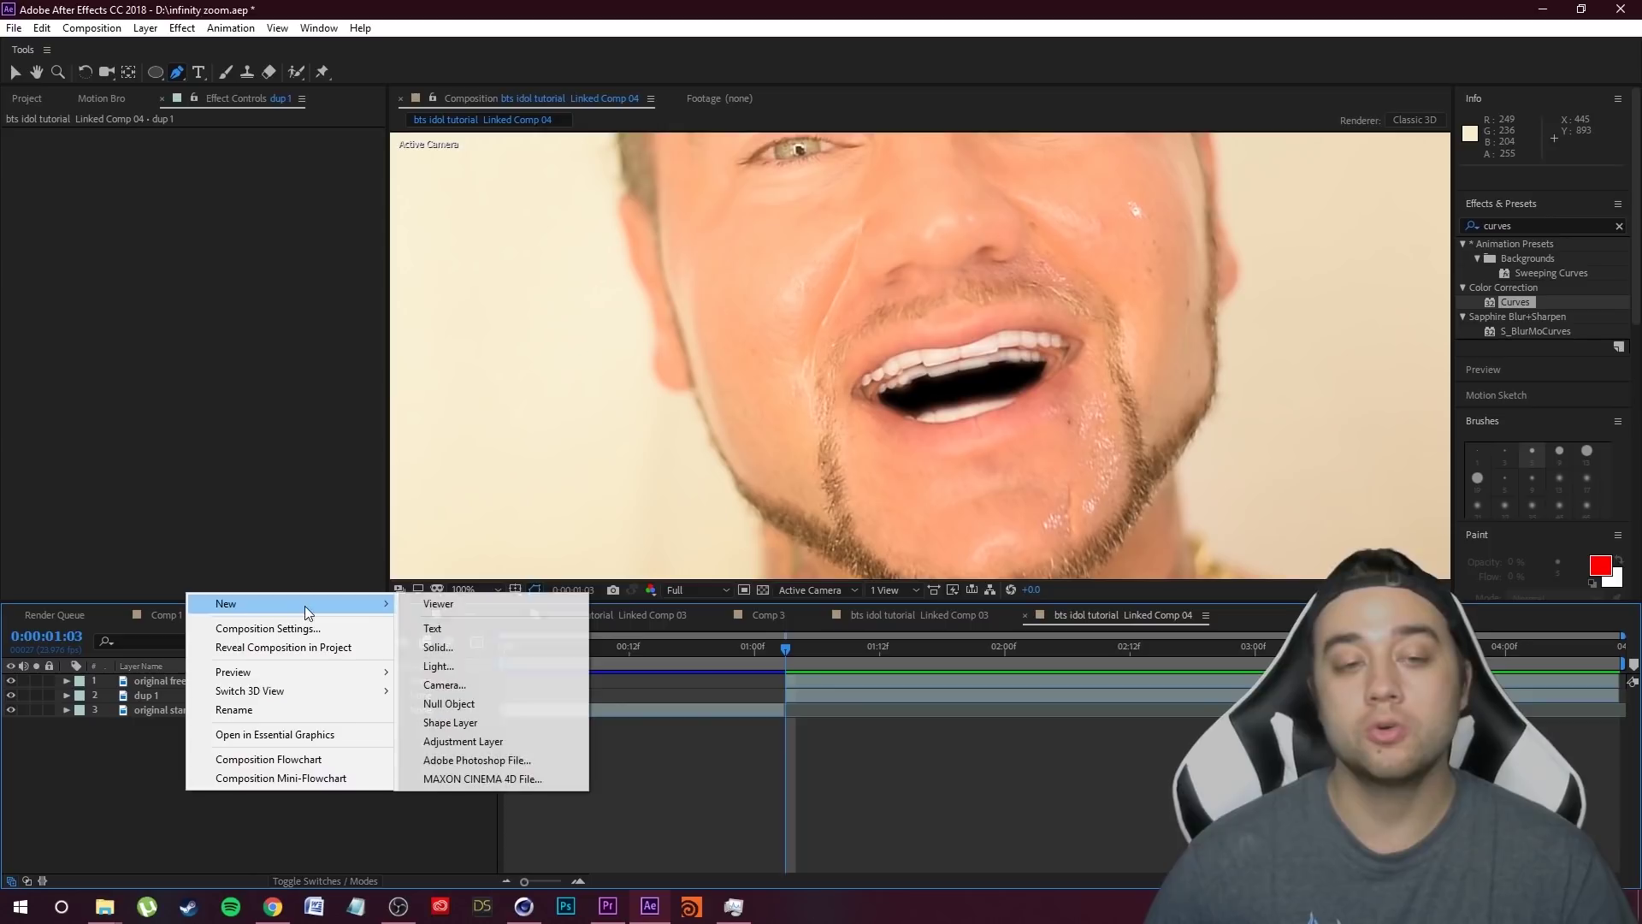
pyautogui.click(476, 685)
pyautogui.click(484, 414)
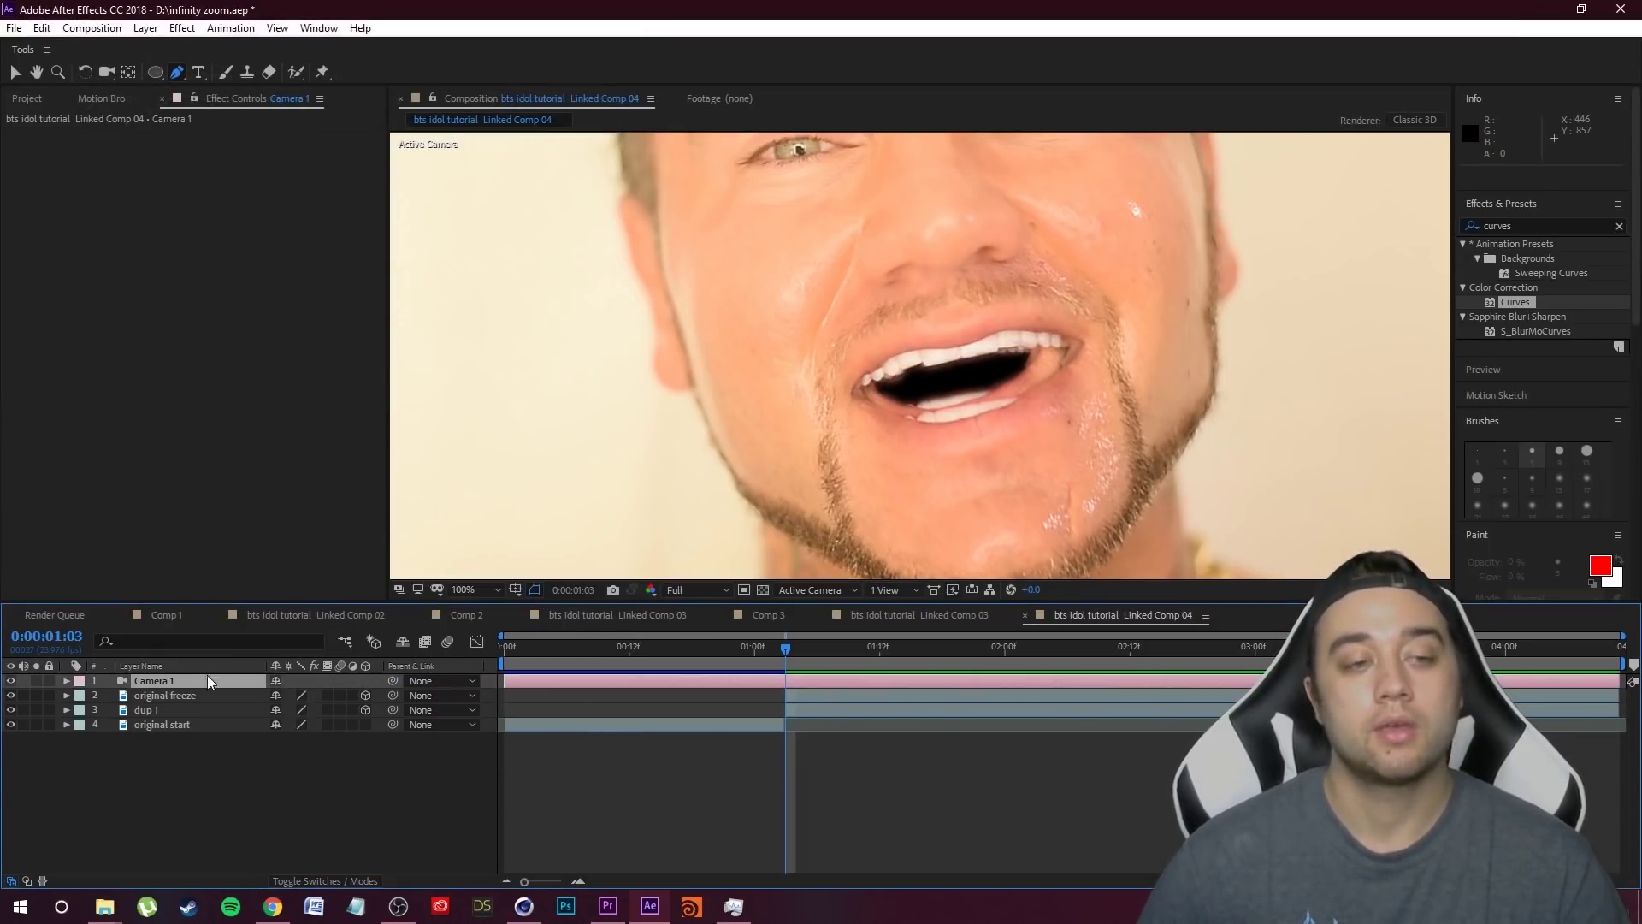
# - Set starting keyframes on all of the camera's transform properties at 0:00:01:03
pyautogui.click(66, 681)
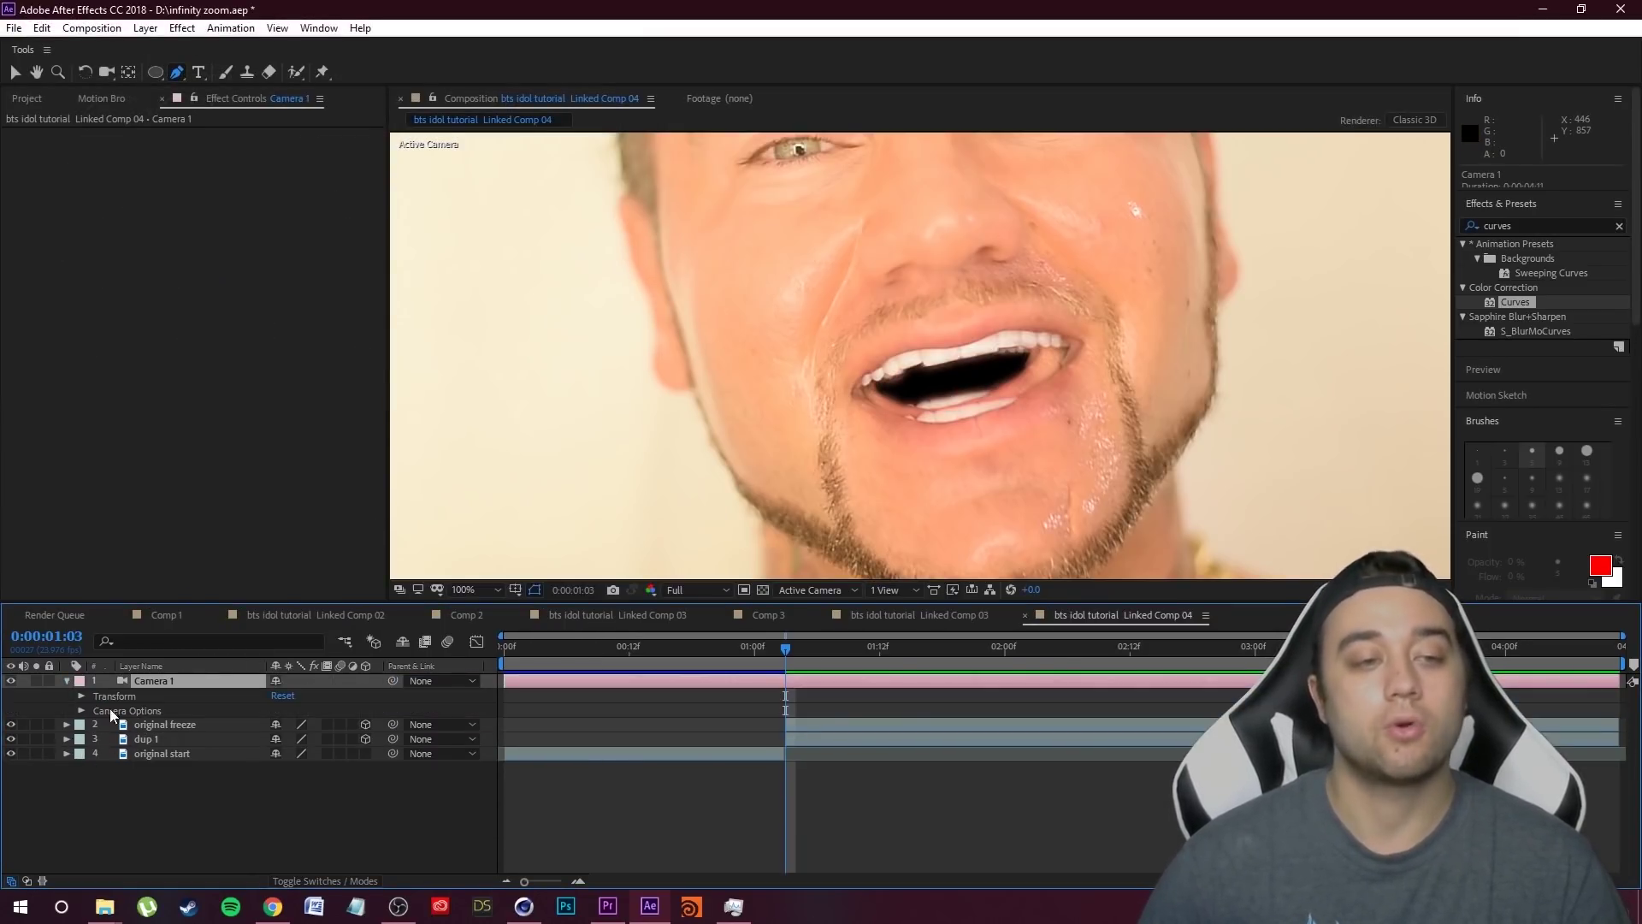
pyautogui.click(81, 696)
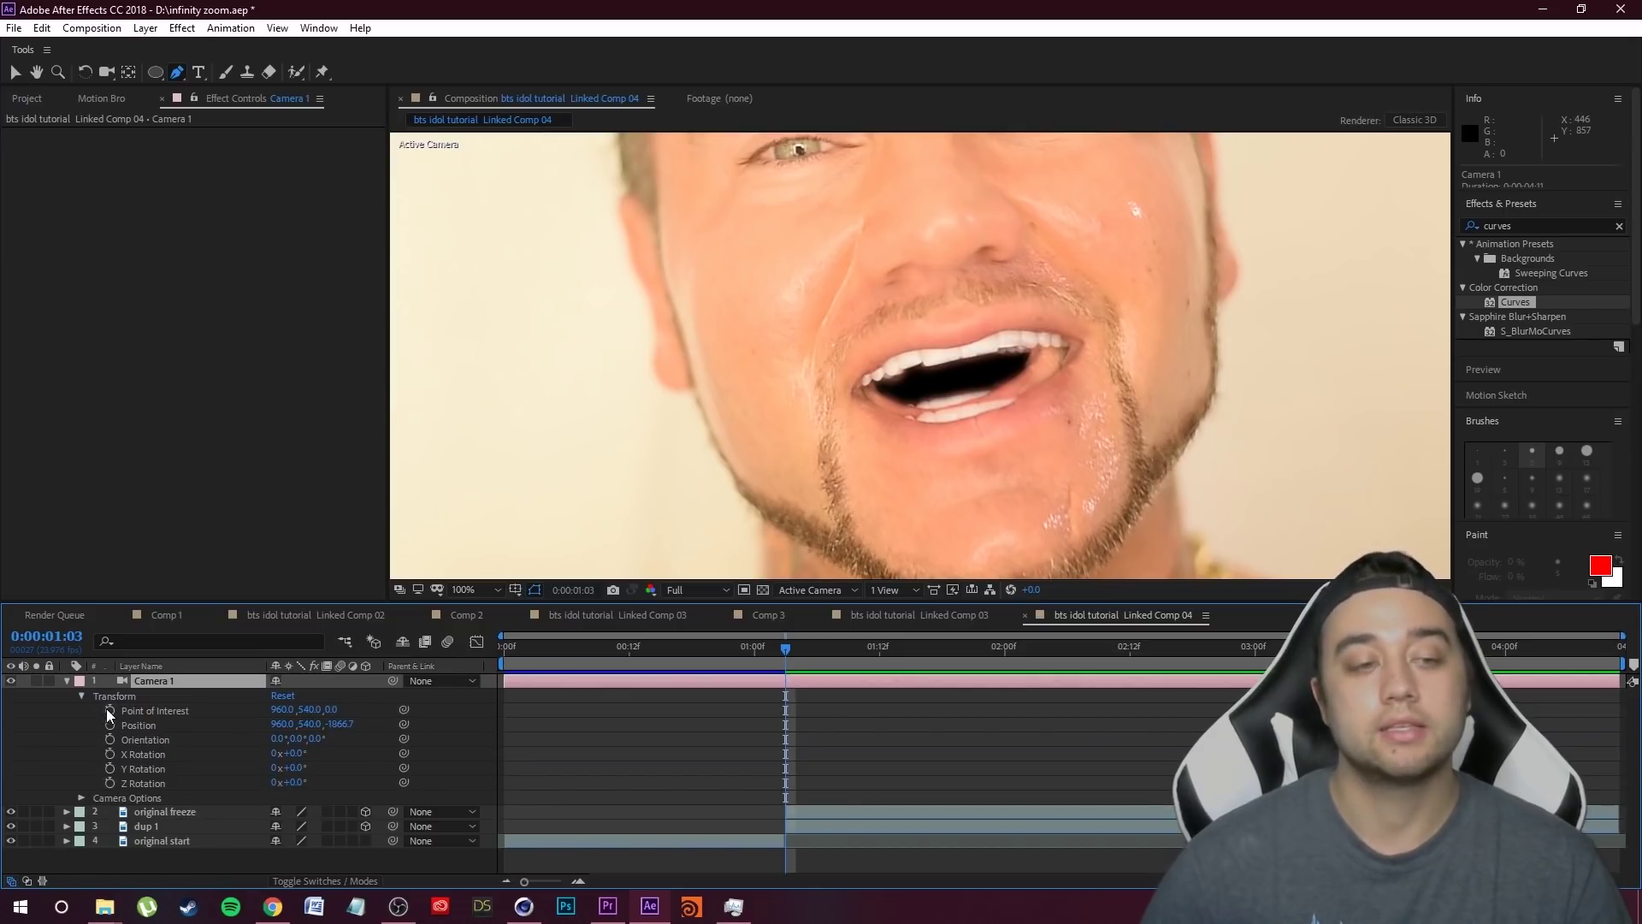
pyautogui.moveTo(106, 709); pyautogui.dragTo(105, 789)
pyautogui.click(109, 782)
# - Move the camera in toward the open mouth at 0:00:01:19, to a position of about 1096, 692, -225, and preview the zoom
pyautogui.moveTo(787, 650); pyautogui.dragTo(954, 656)
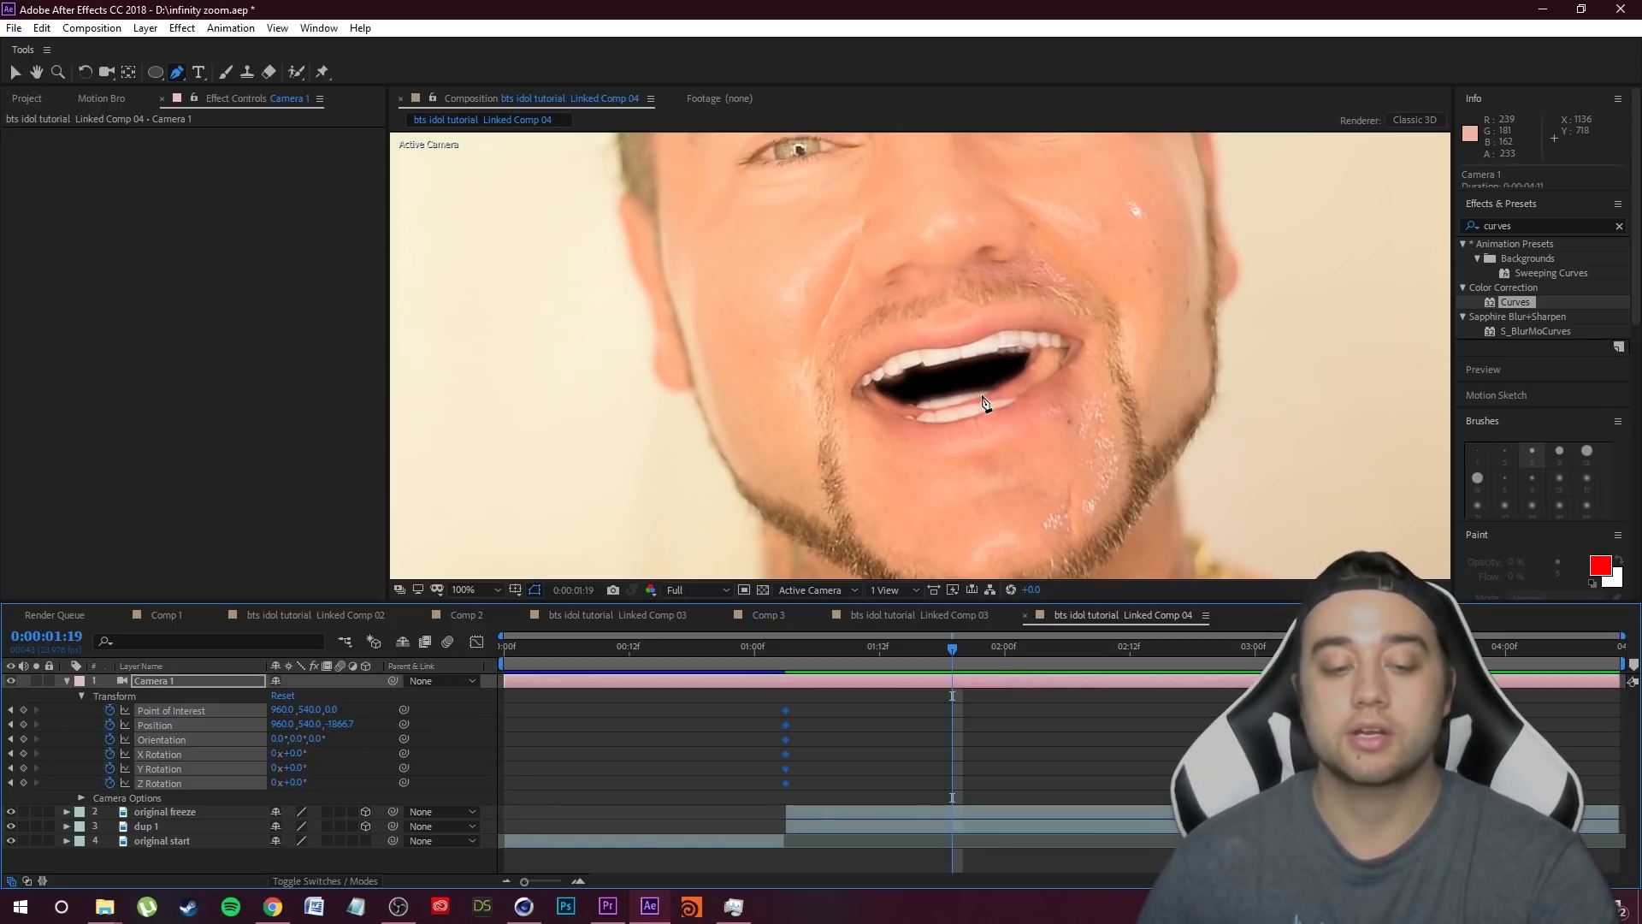
pyautogui.press('c')
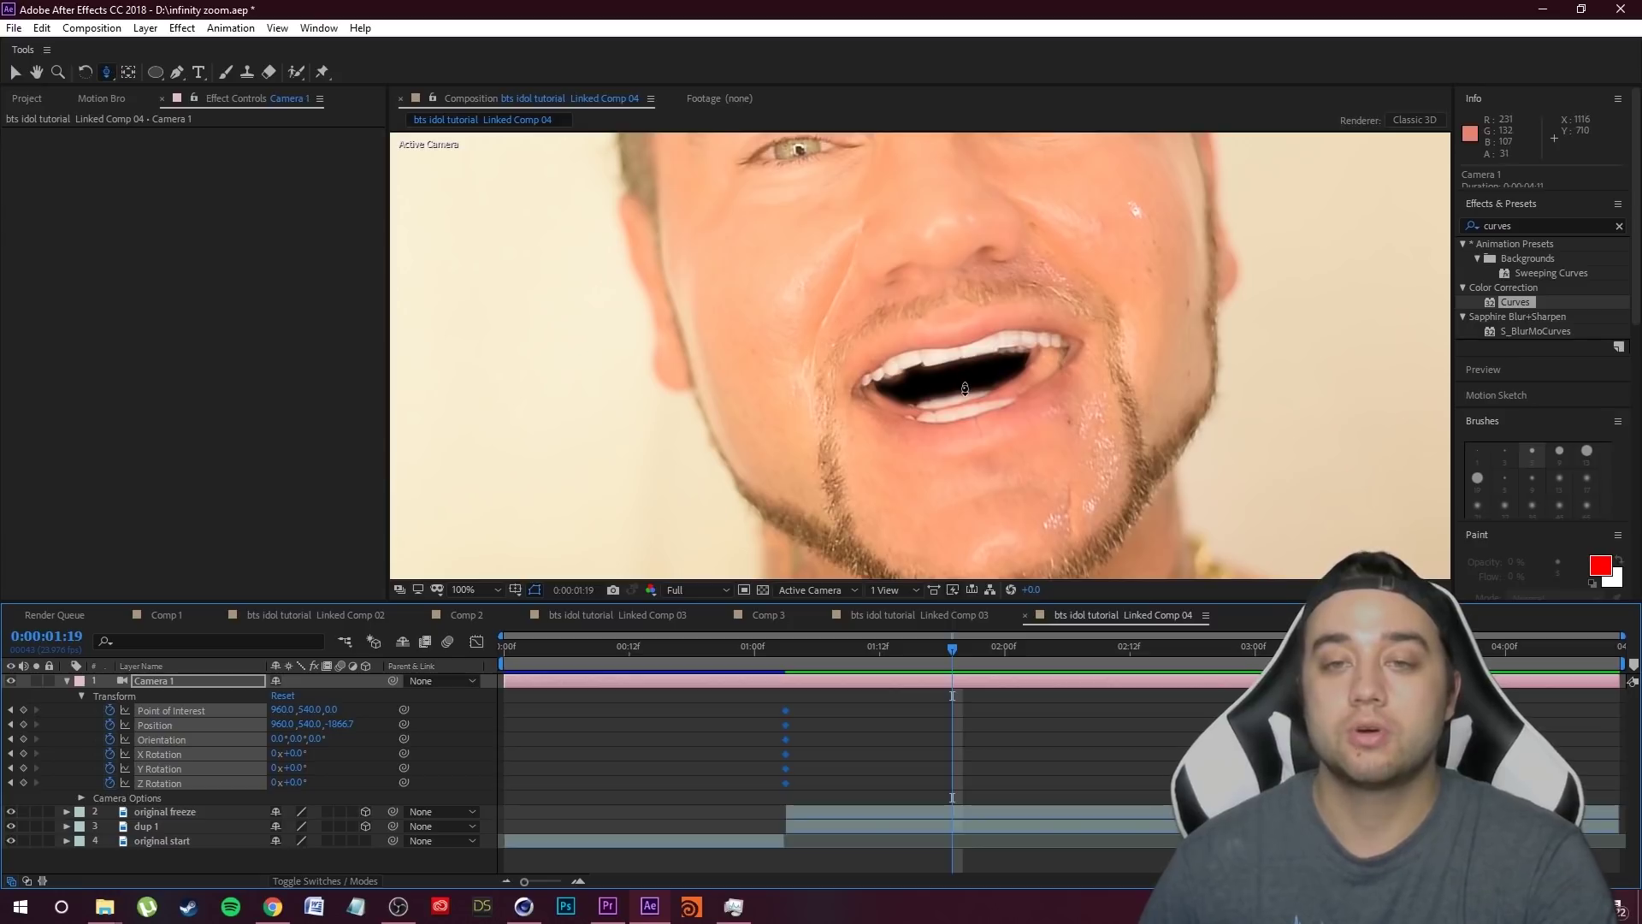
pyautogui.moveTo(965, 377); pyautogui.dragTo(915, 479)
pyautogui.press('c')
pyautogui.press('c')
pyautogui.moveTo(881, 674); pyautogui.dragTo(778, 707)
pyautogui.press('space')
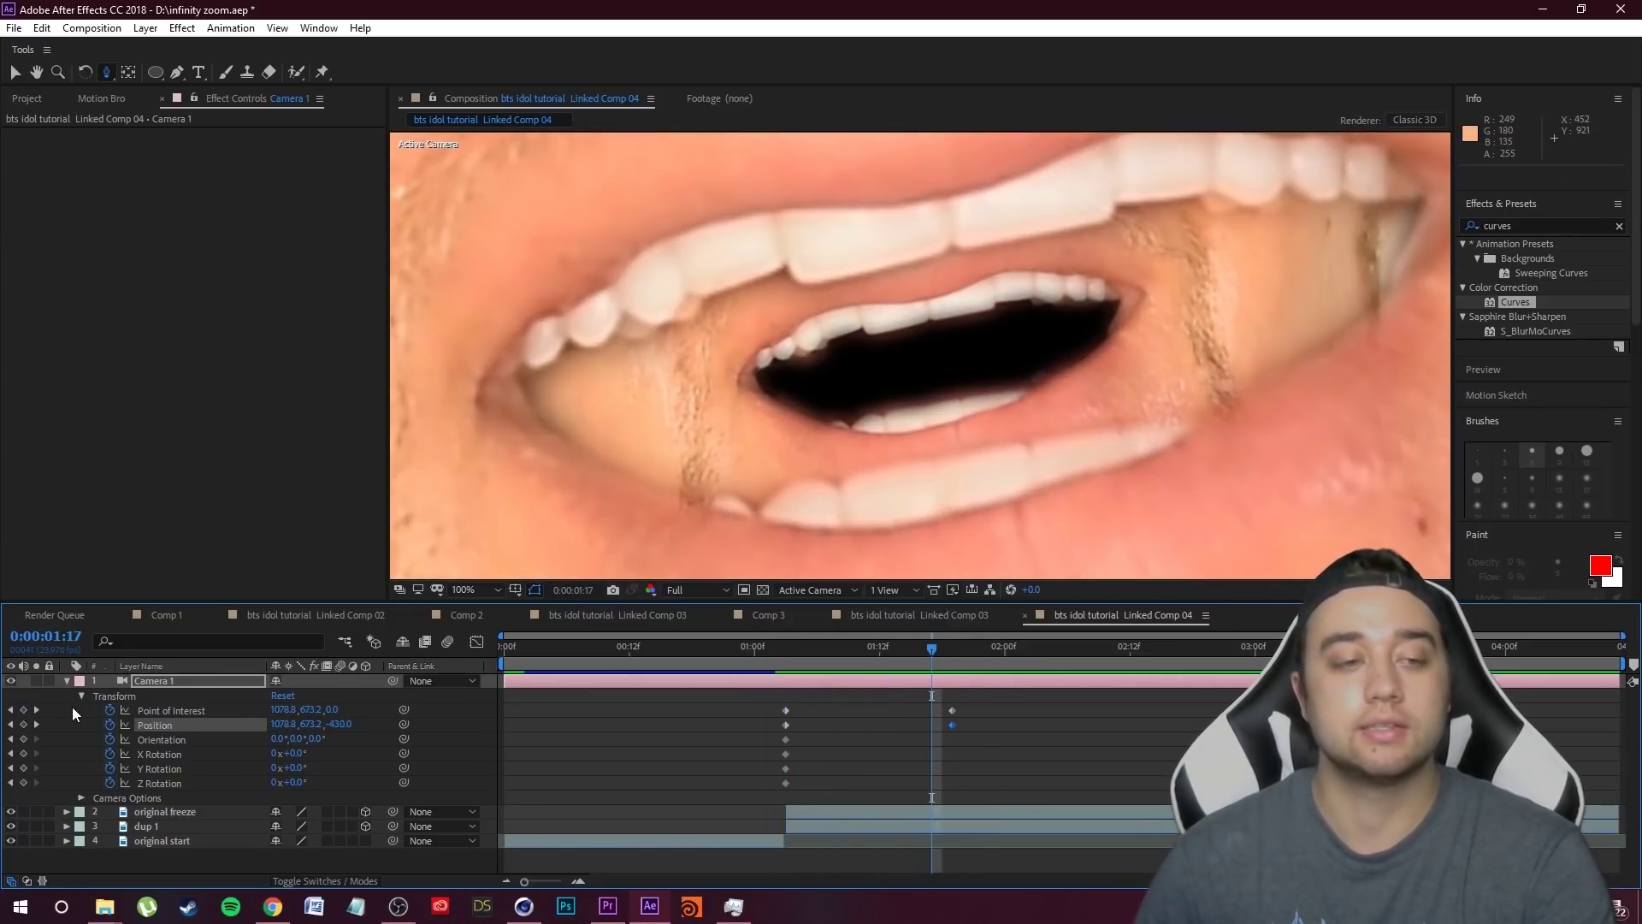
# - Pull dup 1 closer to the original freeze layer and place a deeper copy, dup 2, at 989, 589, 469
pyautogui.click(192, 681)
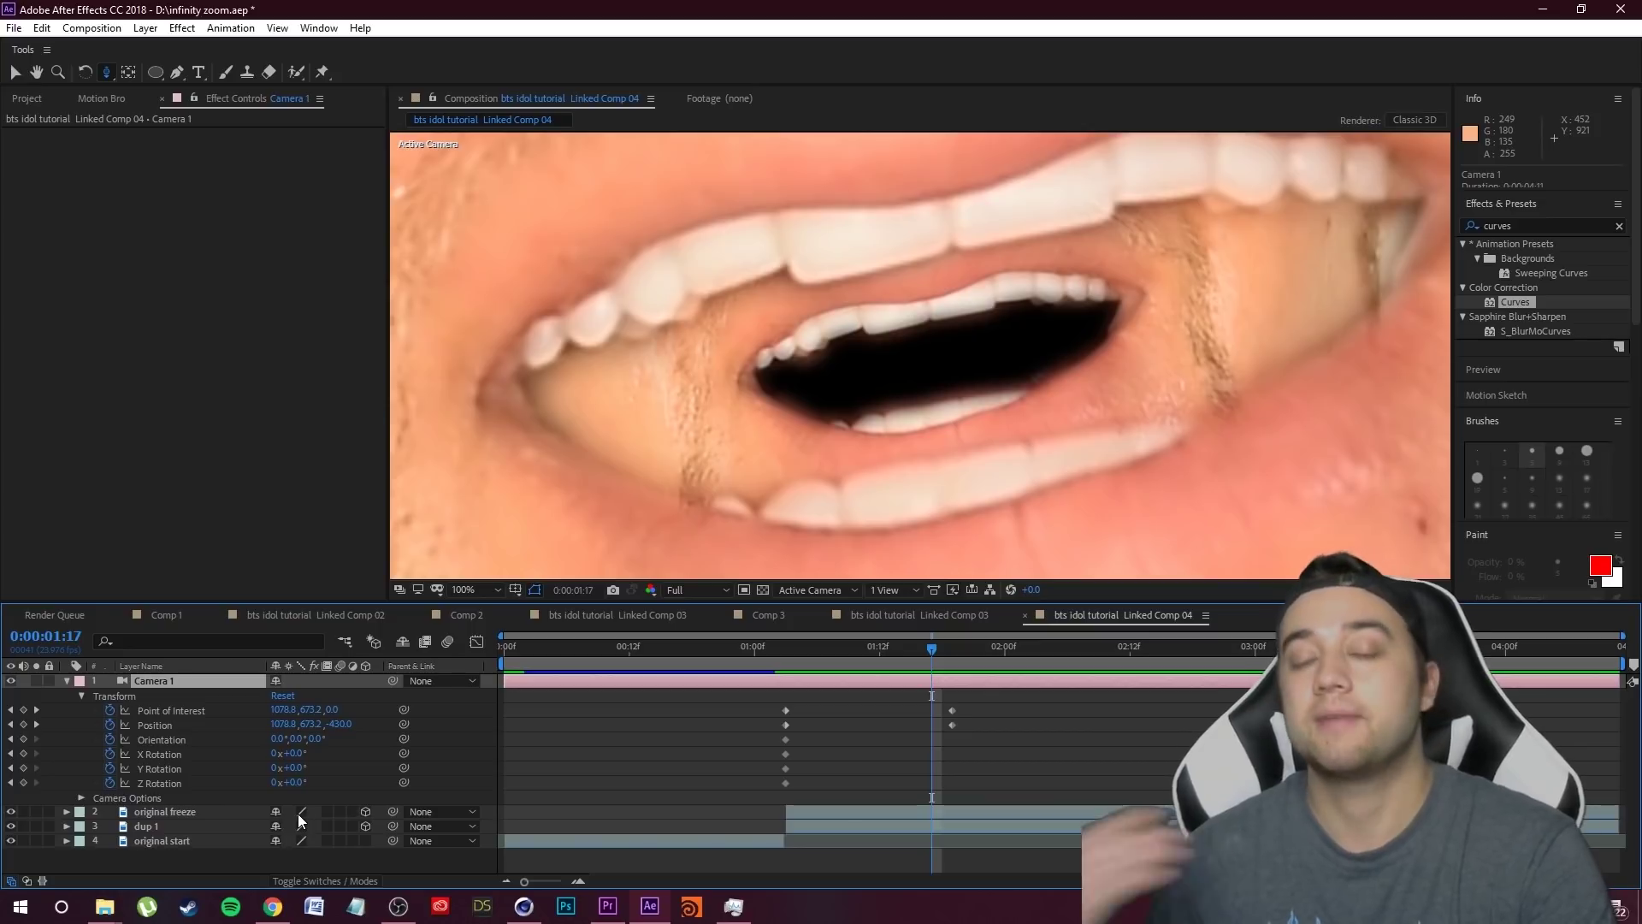
pyautogui.click(178, 811)
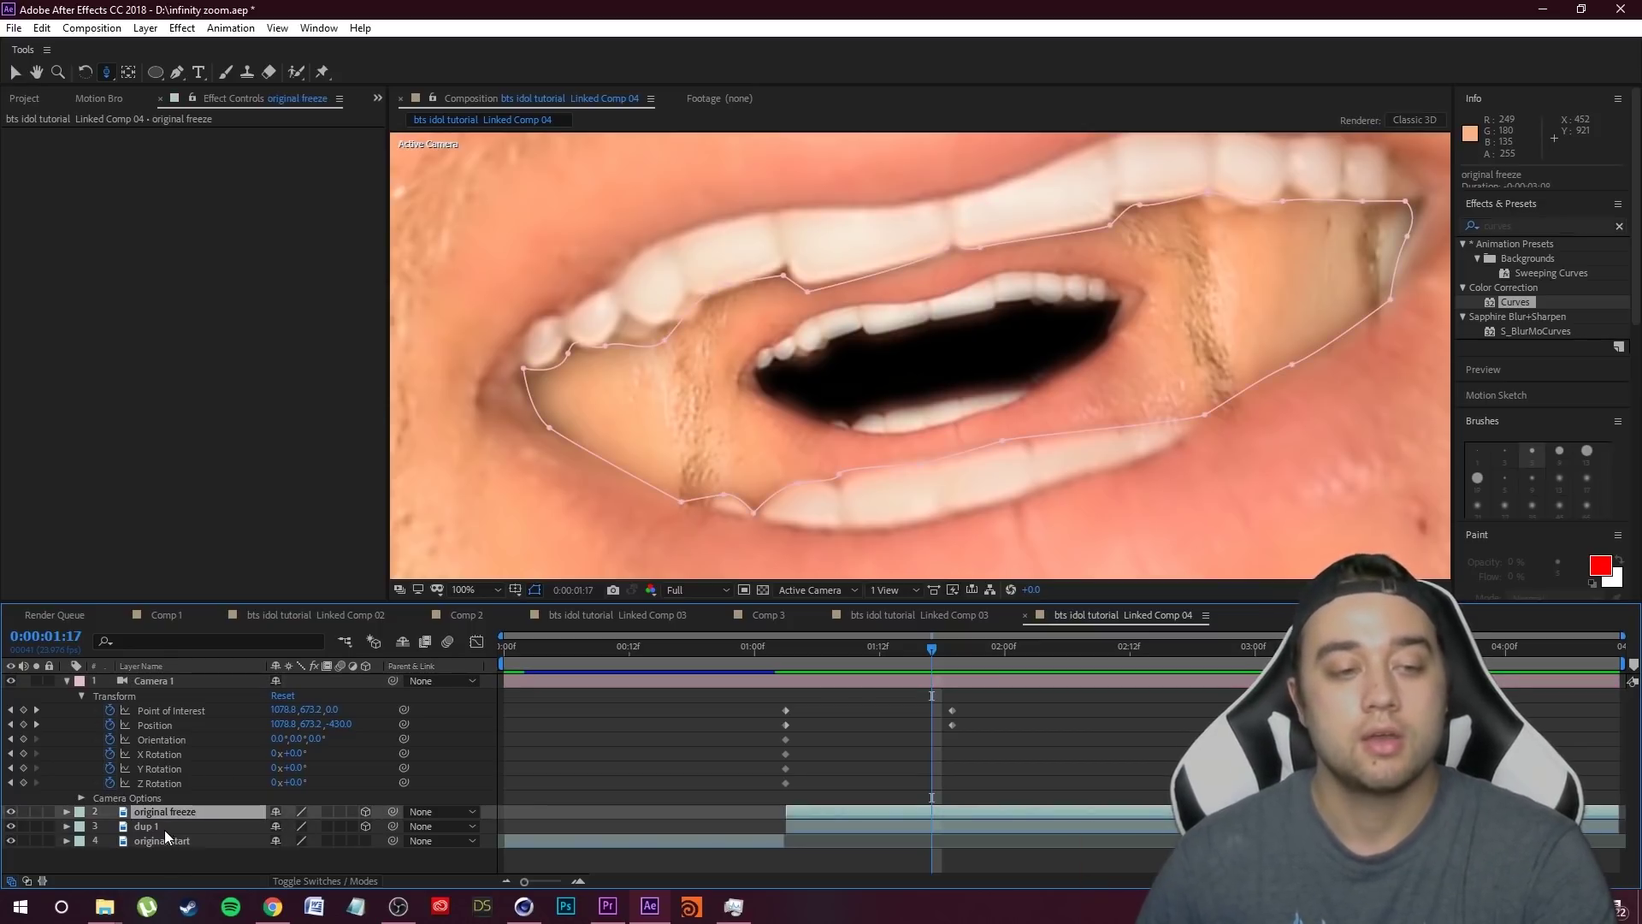
pyautogui.click(162, 826)
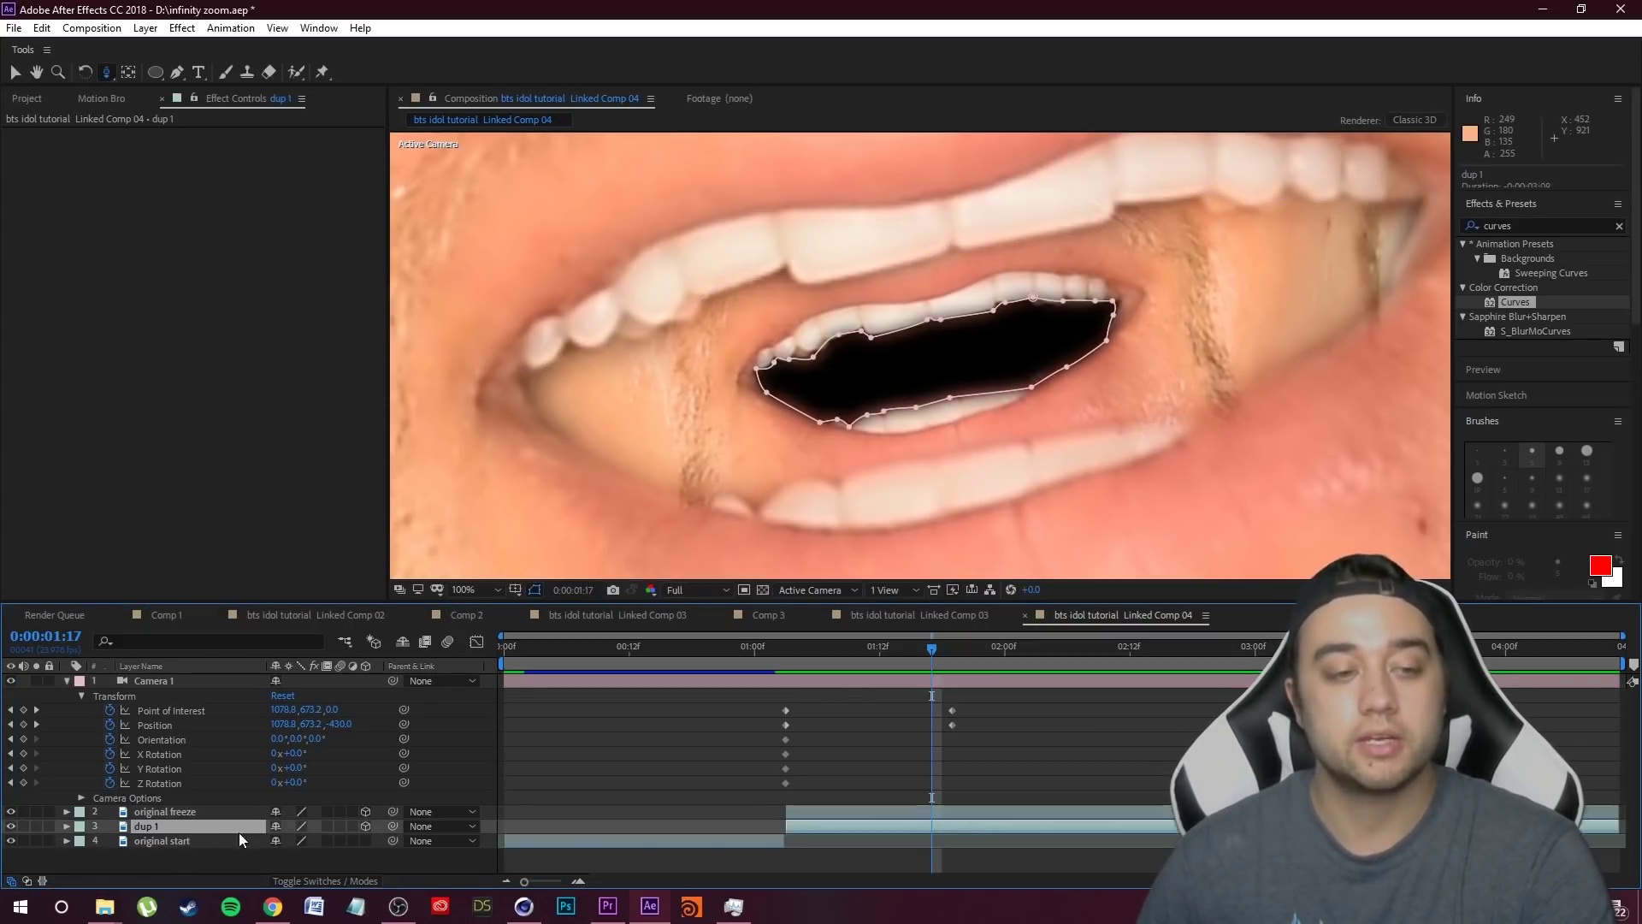
pyautogui.click(65, 826)
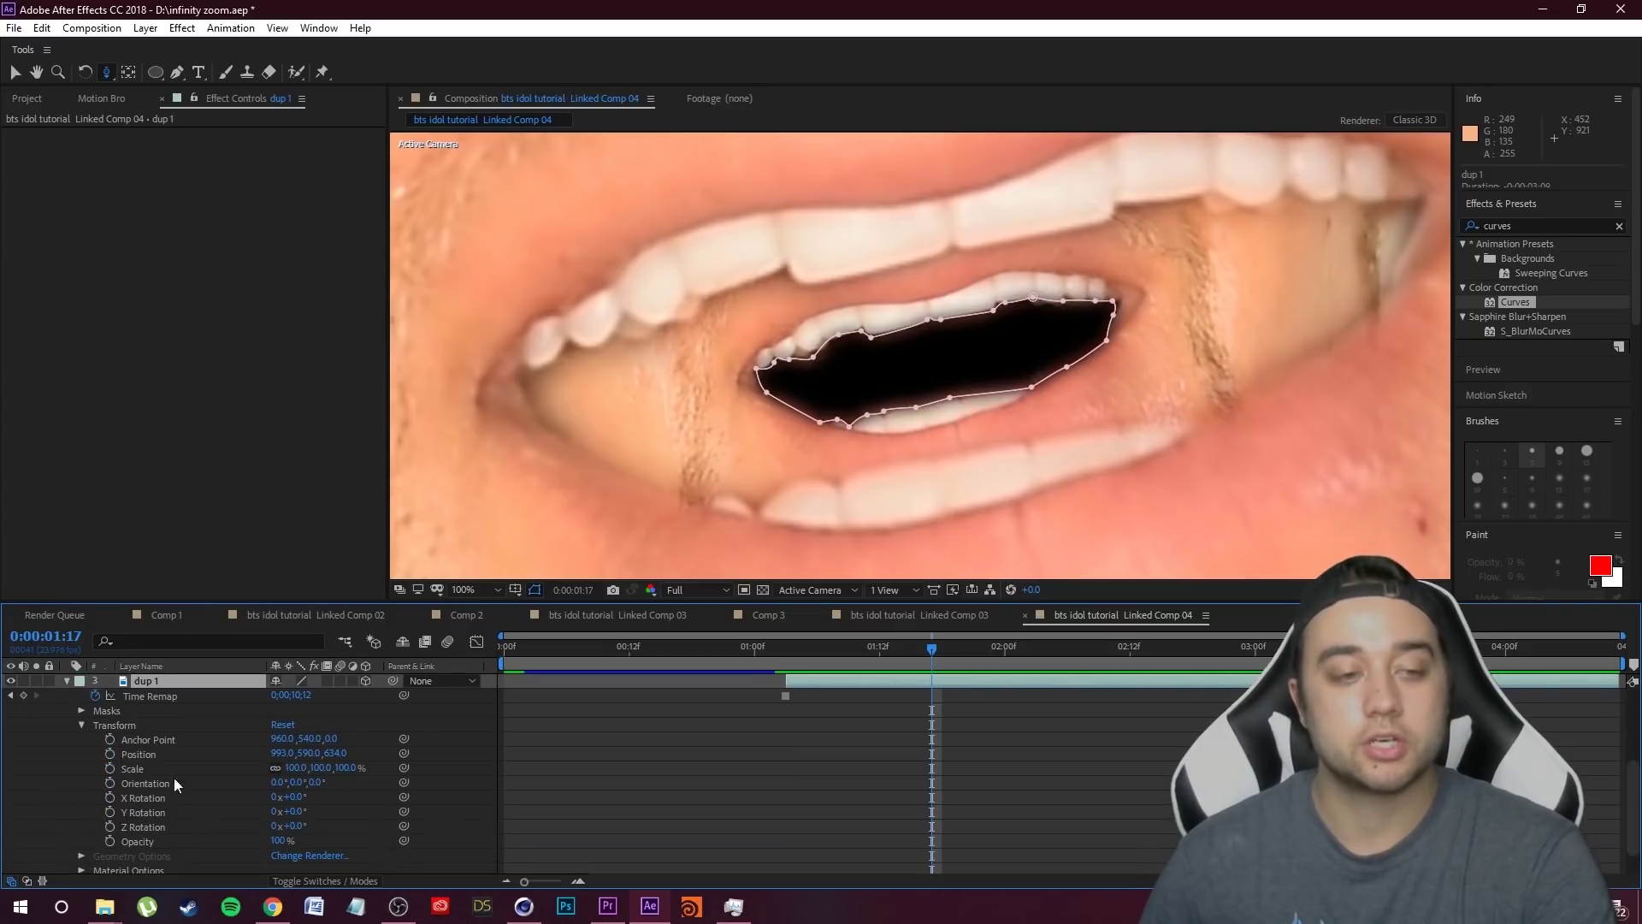
pyautogui.moveTo(345, 757); pyautogui.dragTo(284, 767)
pyautogui.click(992, 749)
pyautogui.moveTo(928, 648); pyautogui.dragTo(919, 679)
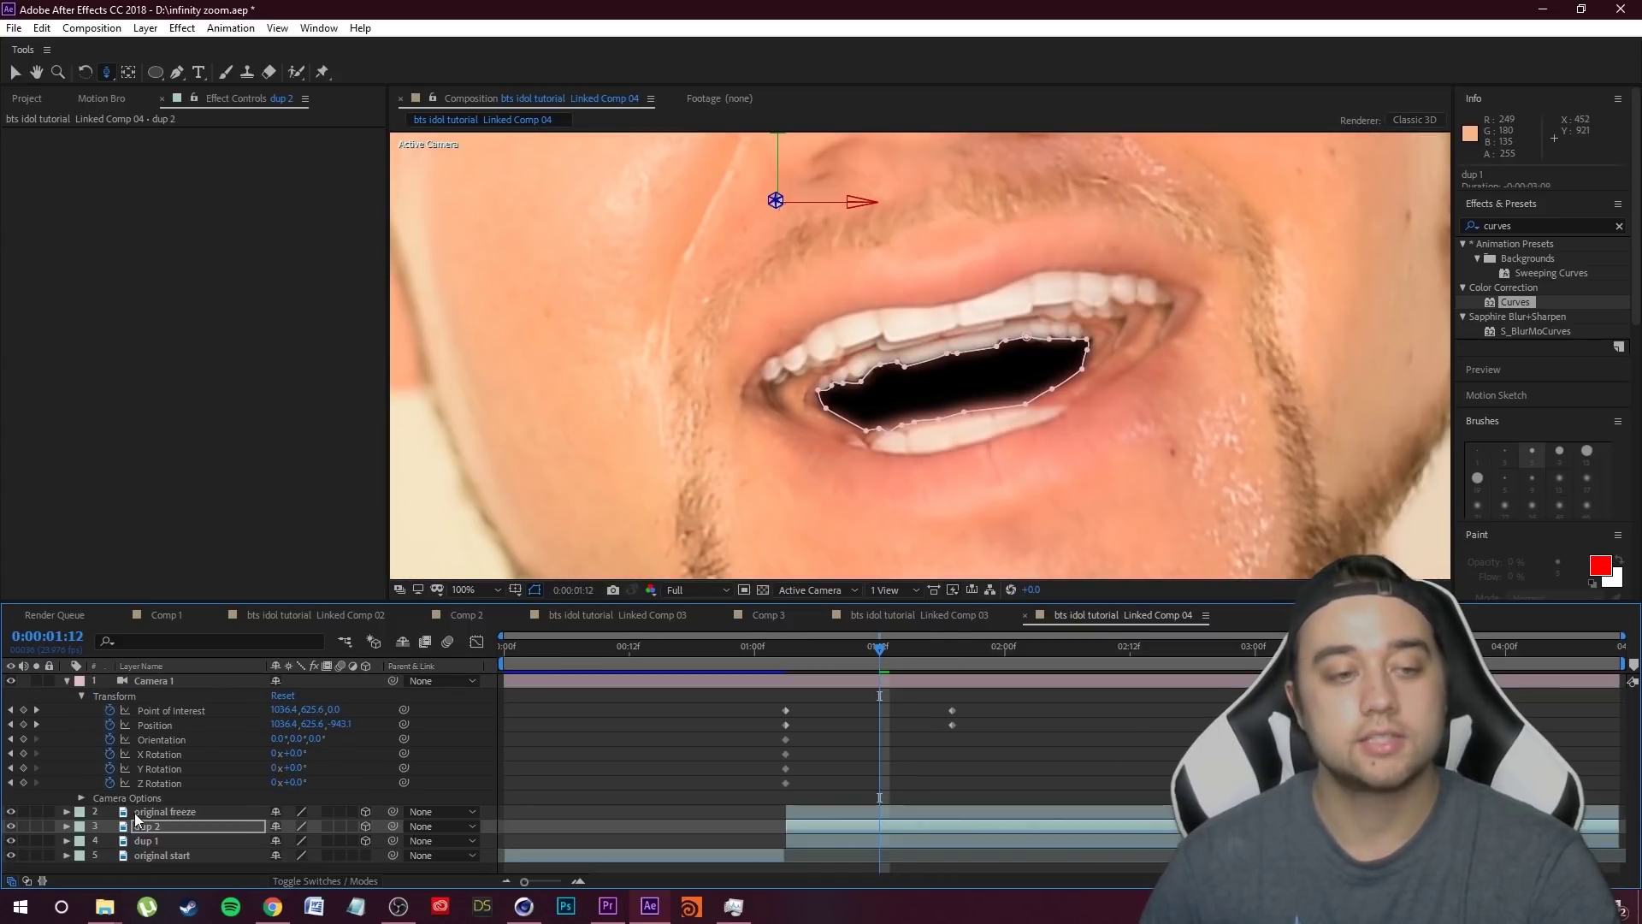
# - Adjust dup 1's position to 960, 562, 150 so its teeth sit just behind the front set, and preview it
pyautogui.click(126, 840)
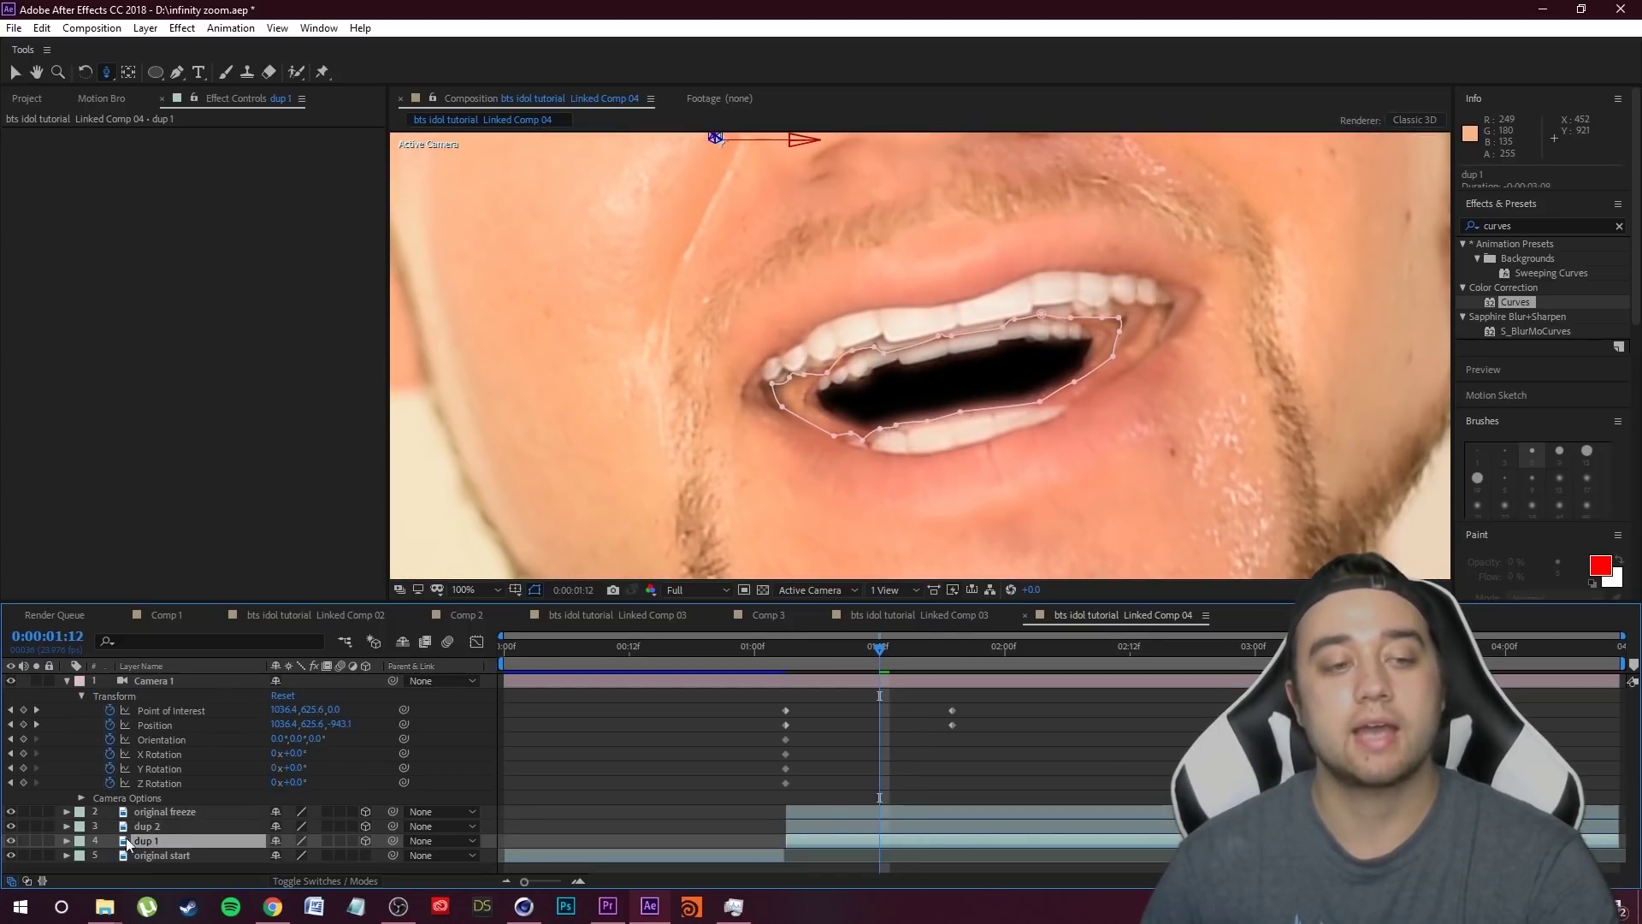
pyautogui.click(66, 841)
pyautogui.moveTo(313, 760); pyautogui.dragTo(316, 756)
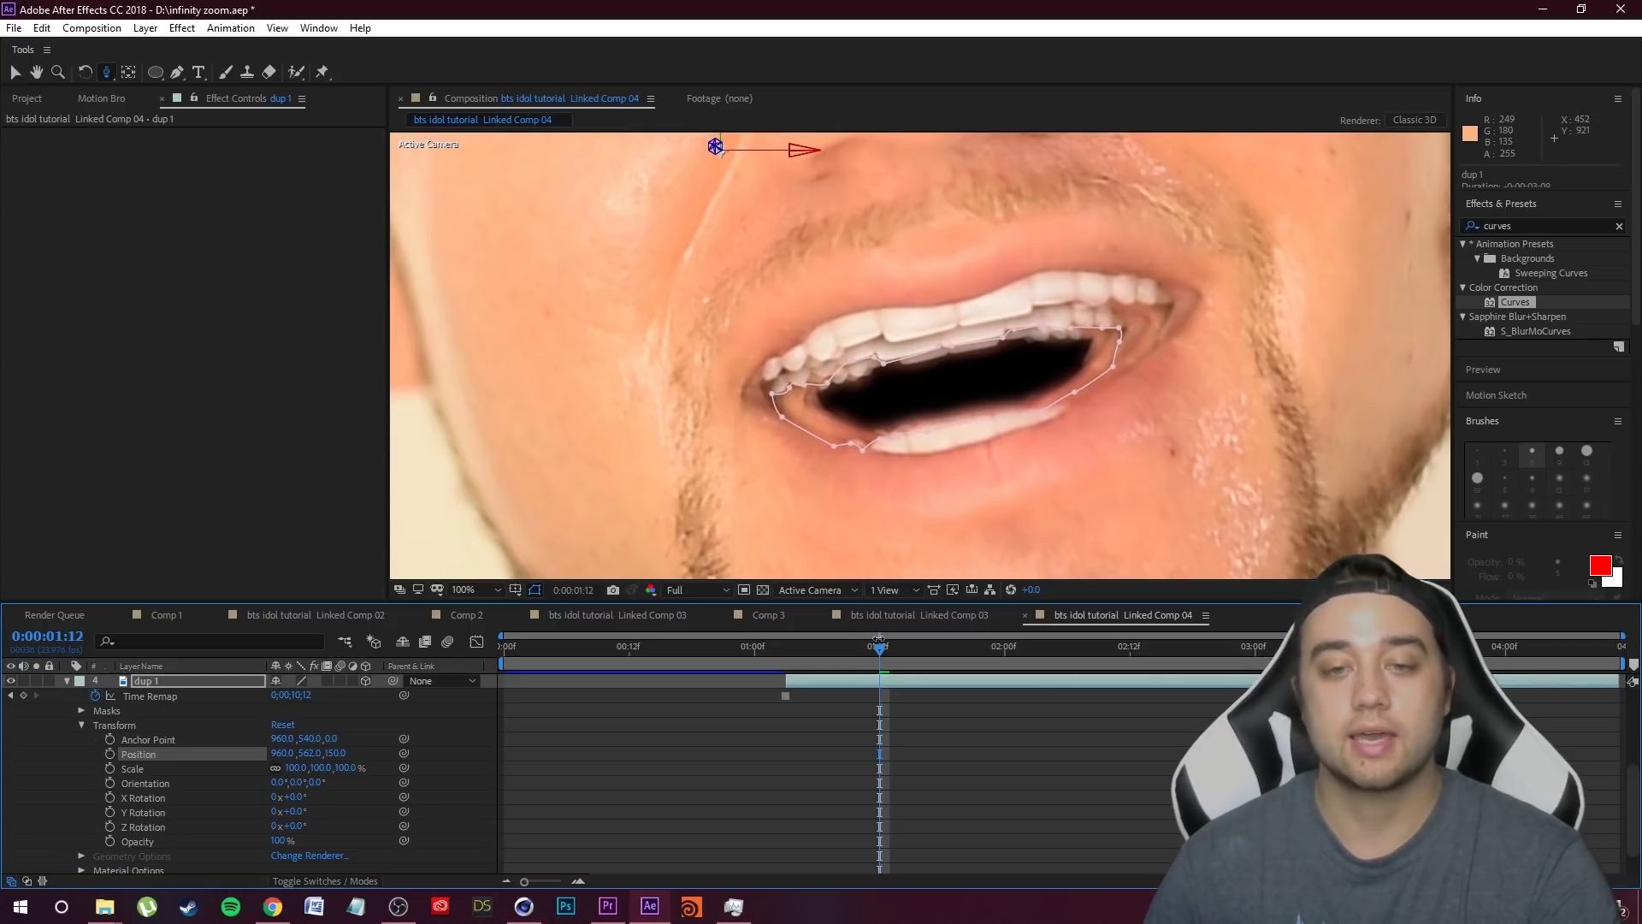
pyautogui.press('space')
pyautogui.moveTo(944, 664); pyautogui.dragTo(876, 680)
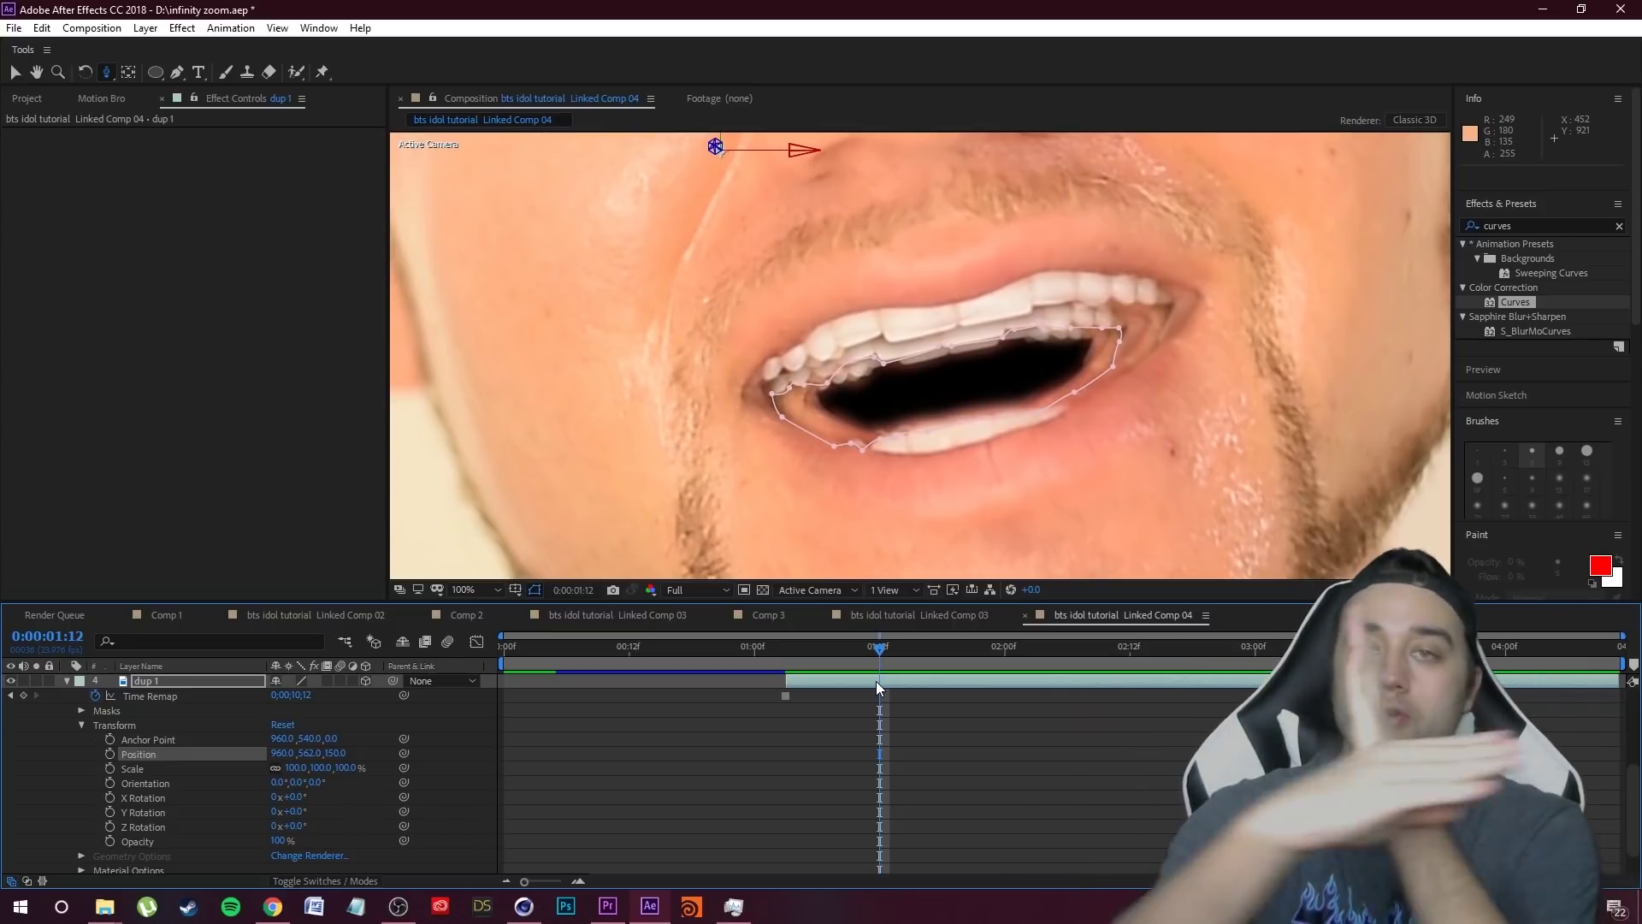
# - Bring dup 2 forward in depth to a position of 989, 589, 405 and play back the zoom
pyautogui.click(67, 680)
pyautogui.click(72, 826)
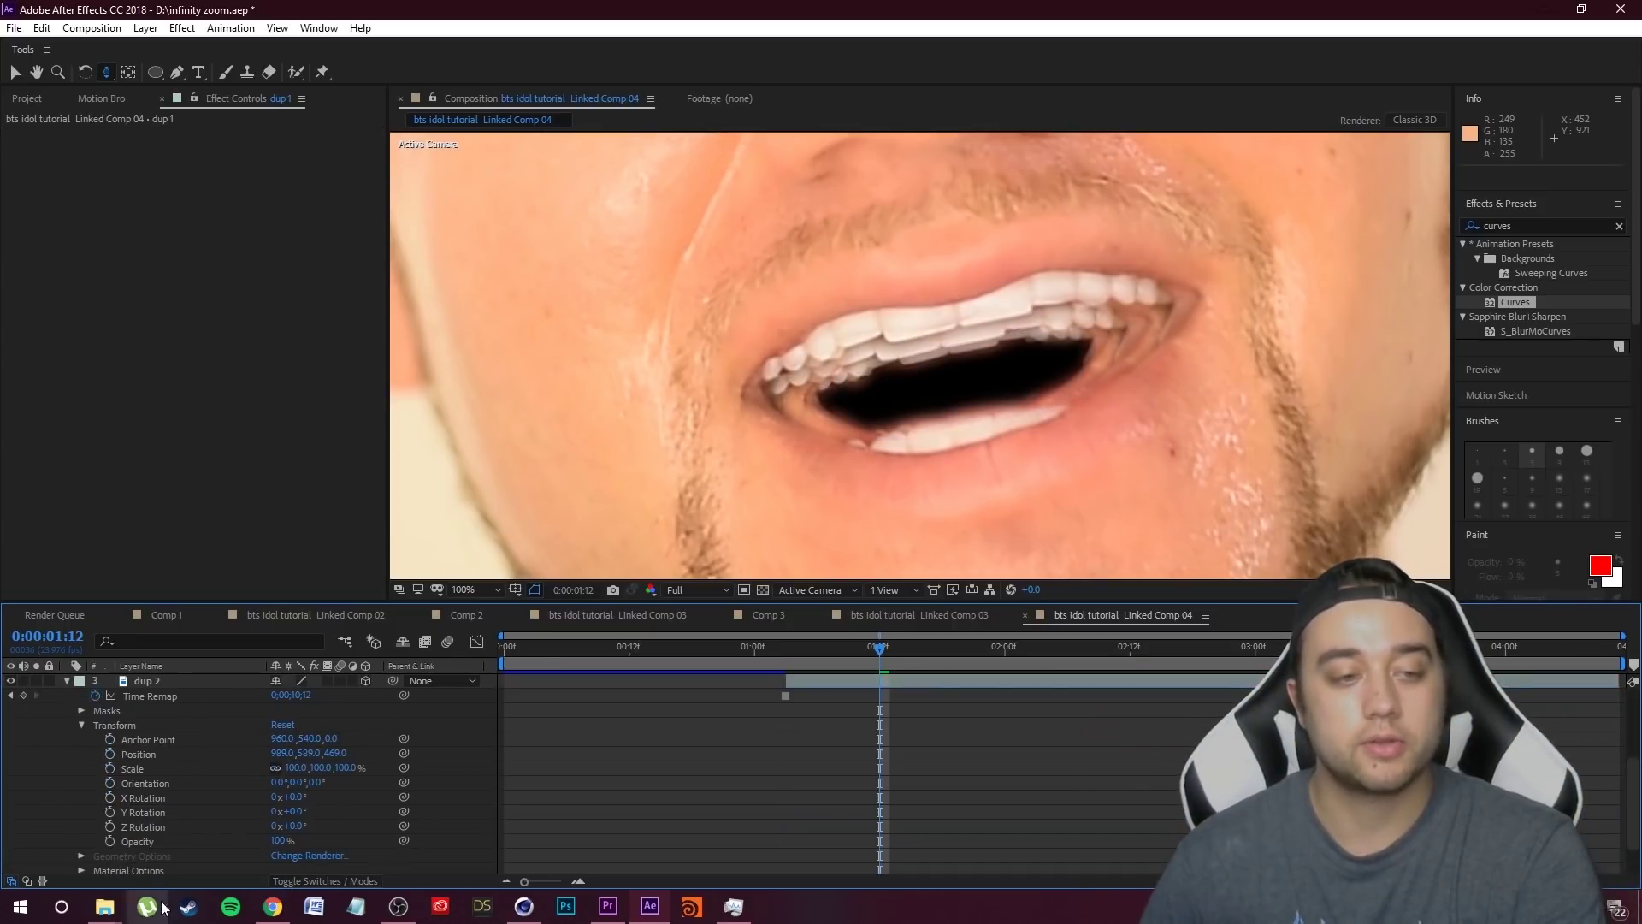
pyautogui.click(138, 754)
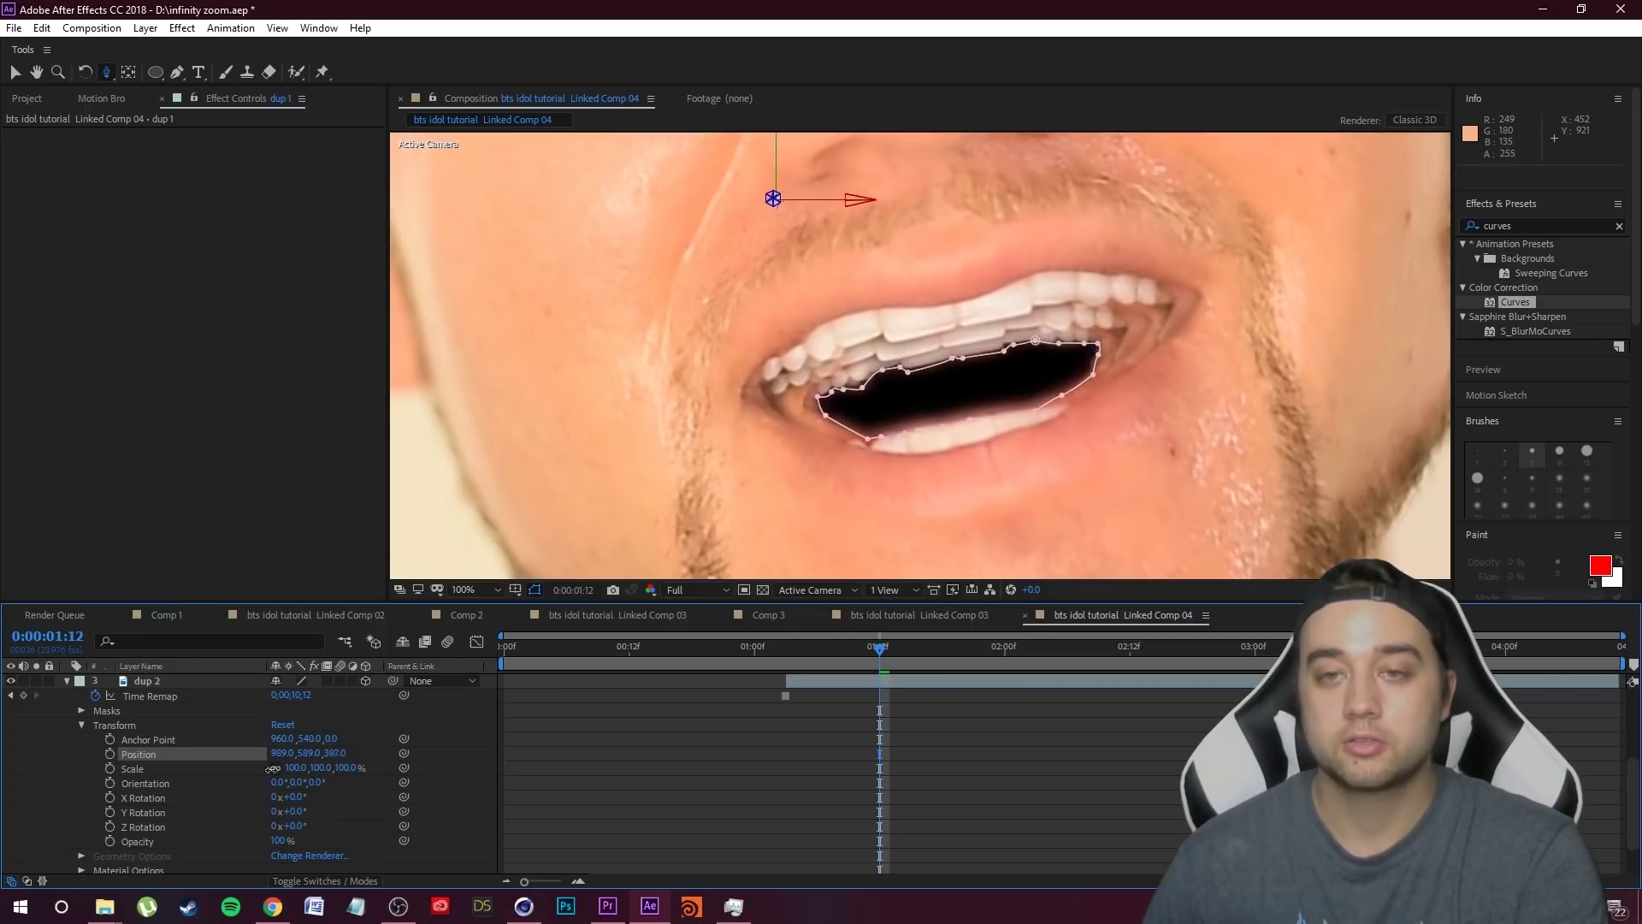
pyautogui.click(66, 680)
pyautogui.press('space')
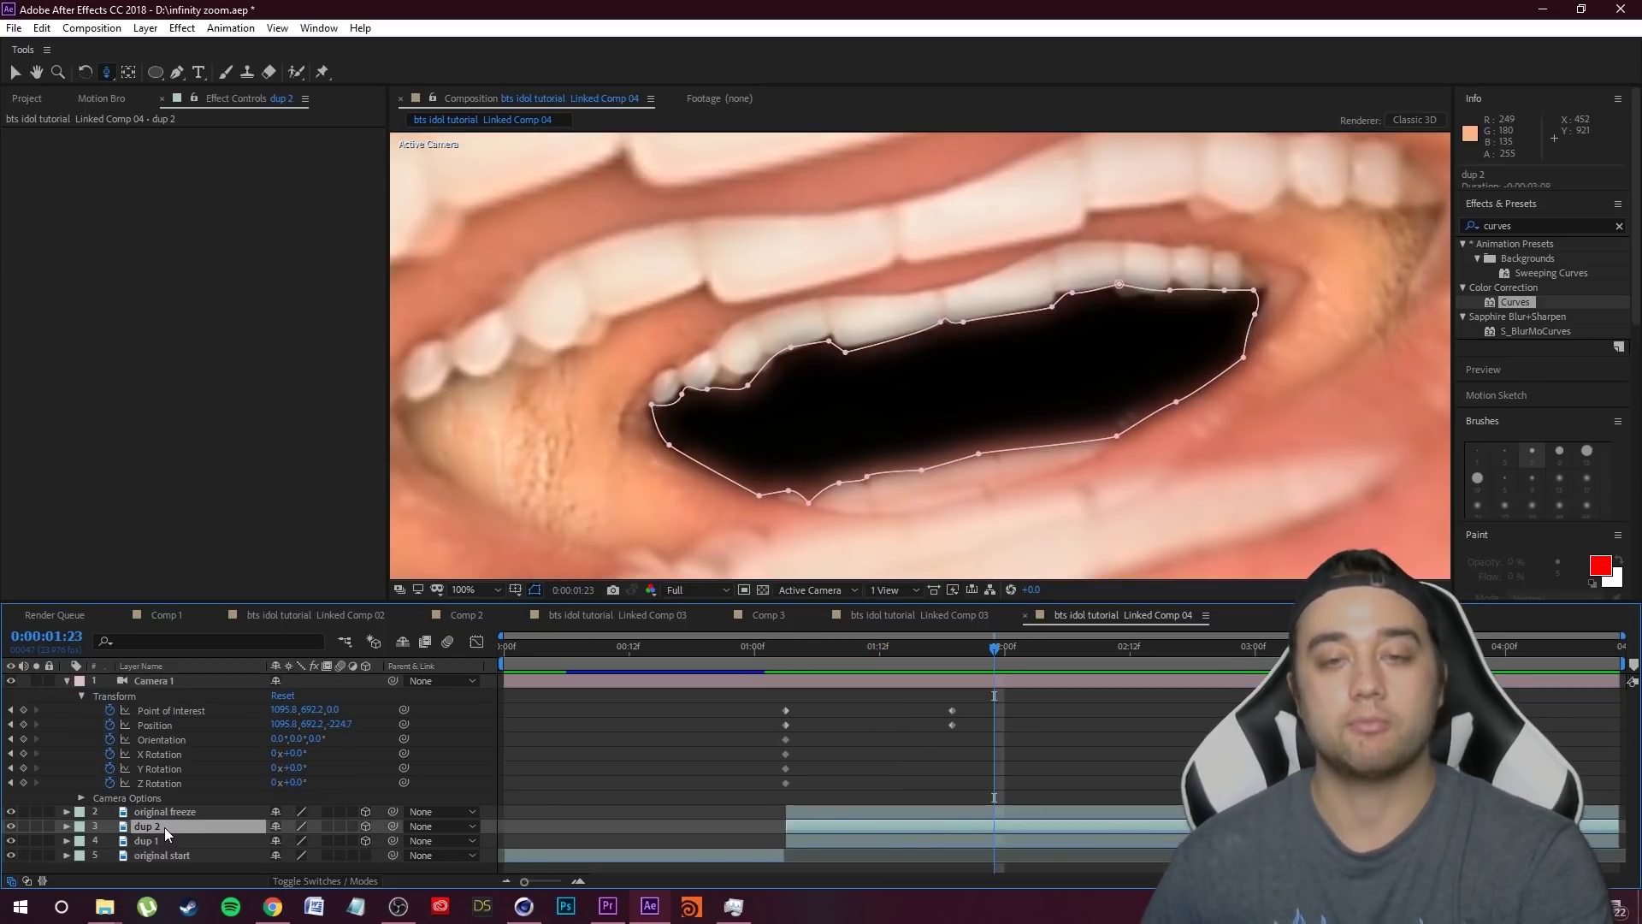
# - Duplicate dup 2 as dup 3, push the copy further back in depth, and preview the layered teeth
pyautogui.hotkey('ctrl', 'd')
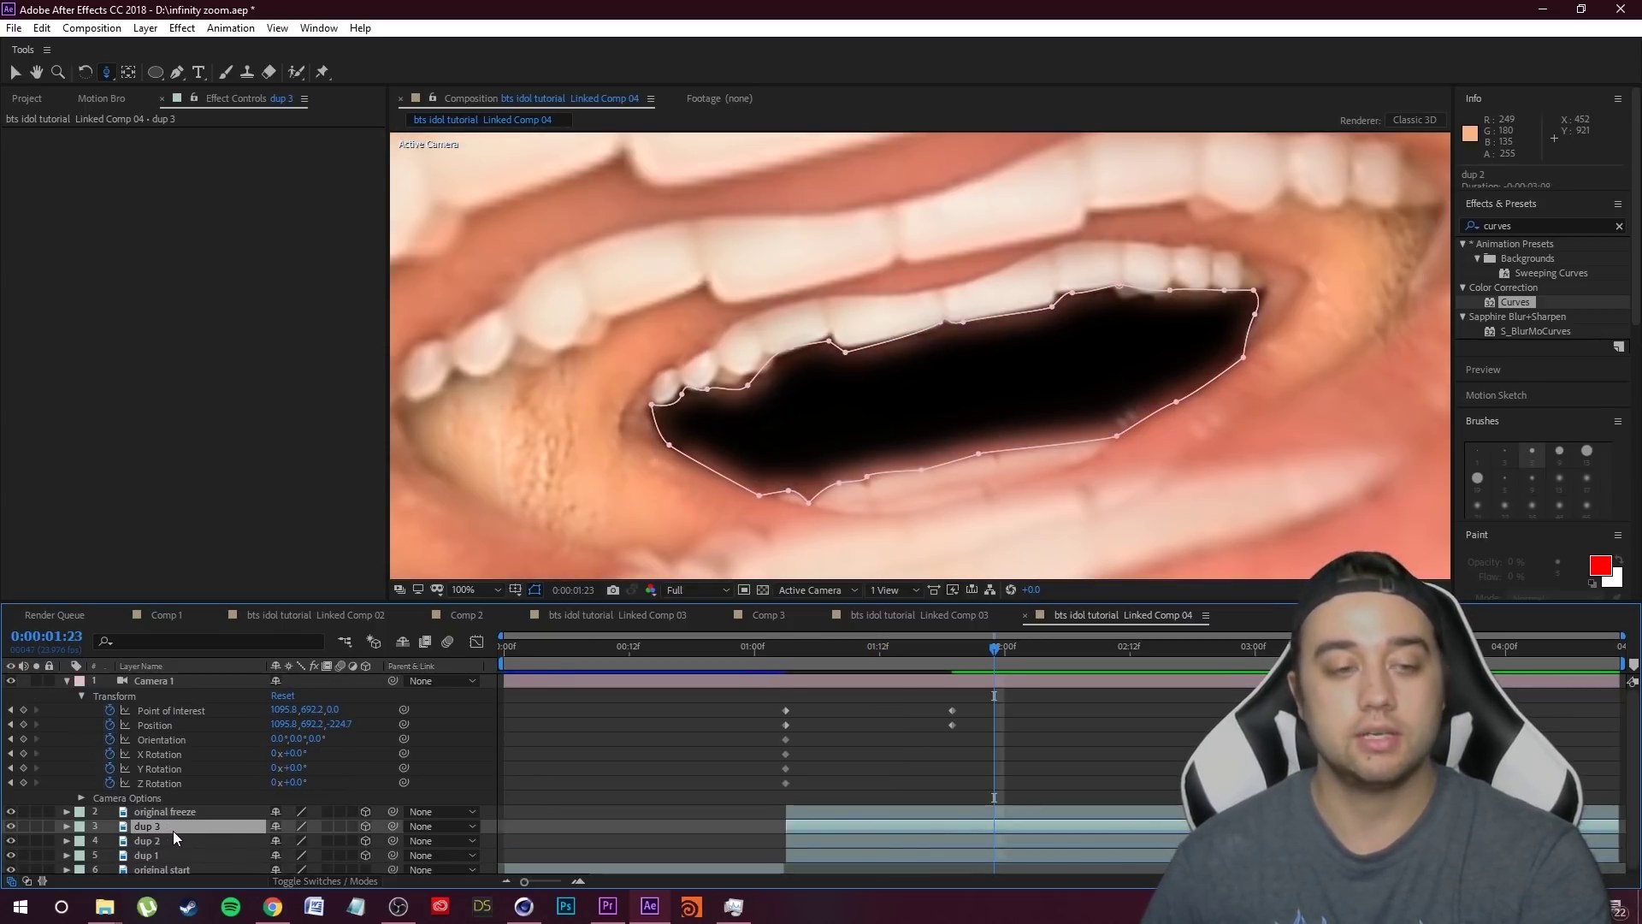
pyautogui.scroll(-1, 82, 847)
pyautogui.click(81, 822)
pyautogui.scroll(-2, 229, 823)
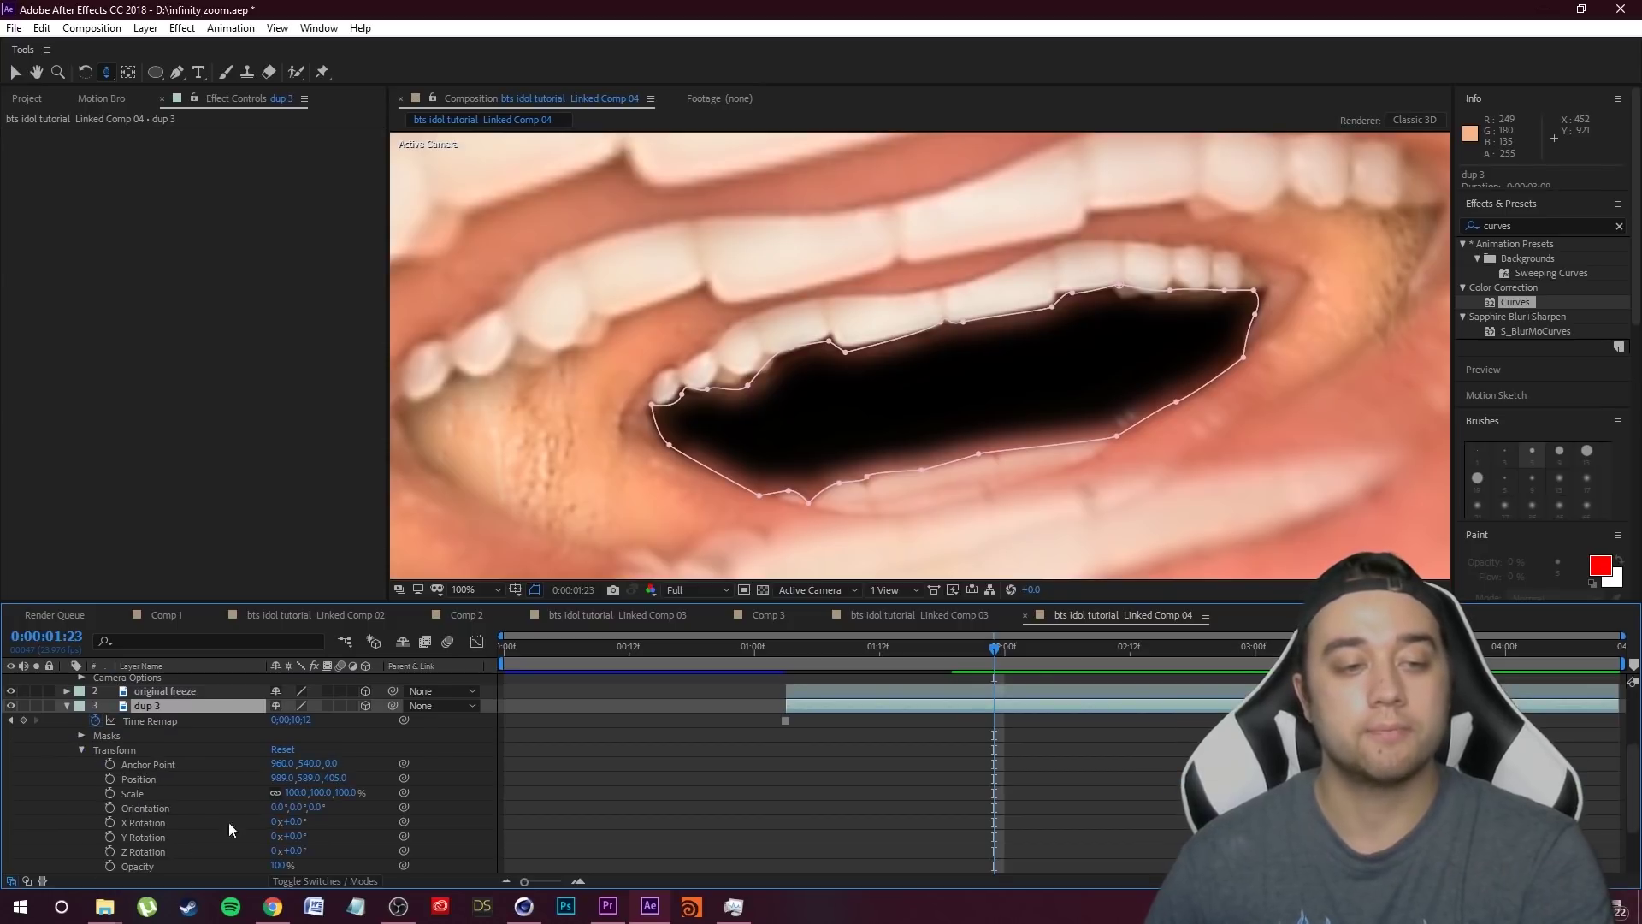
pyautogui.moveTo(335, 777)
pyautogui.mouseDown()
pyautogui.moveTo(355, 778)
pyautogui.moveTo(299, 787)
pyautogui.moveTo(317, 778)
pyautogui.mouseUp()
pyautogui.moveTo(770, 649); pyautogui.dragTo(967, 670)
pyautogui.press('space')
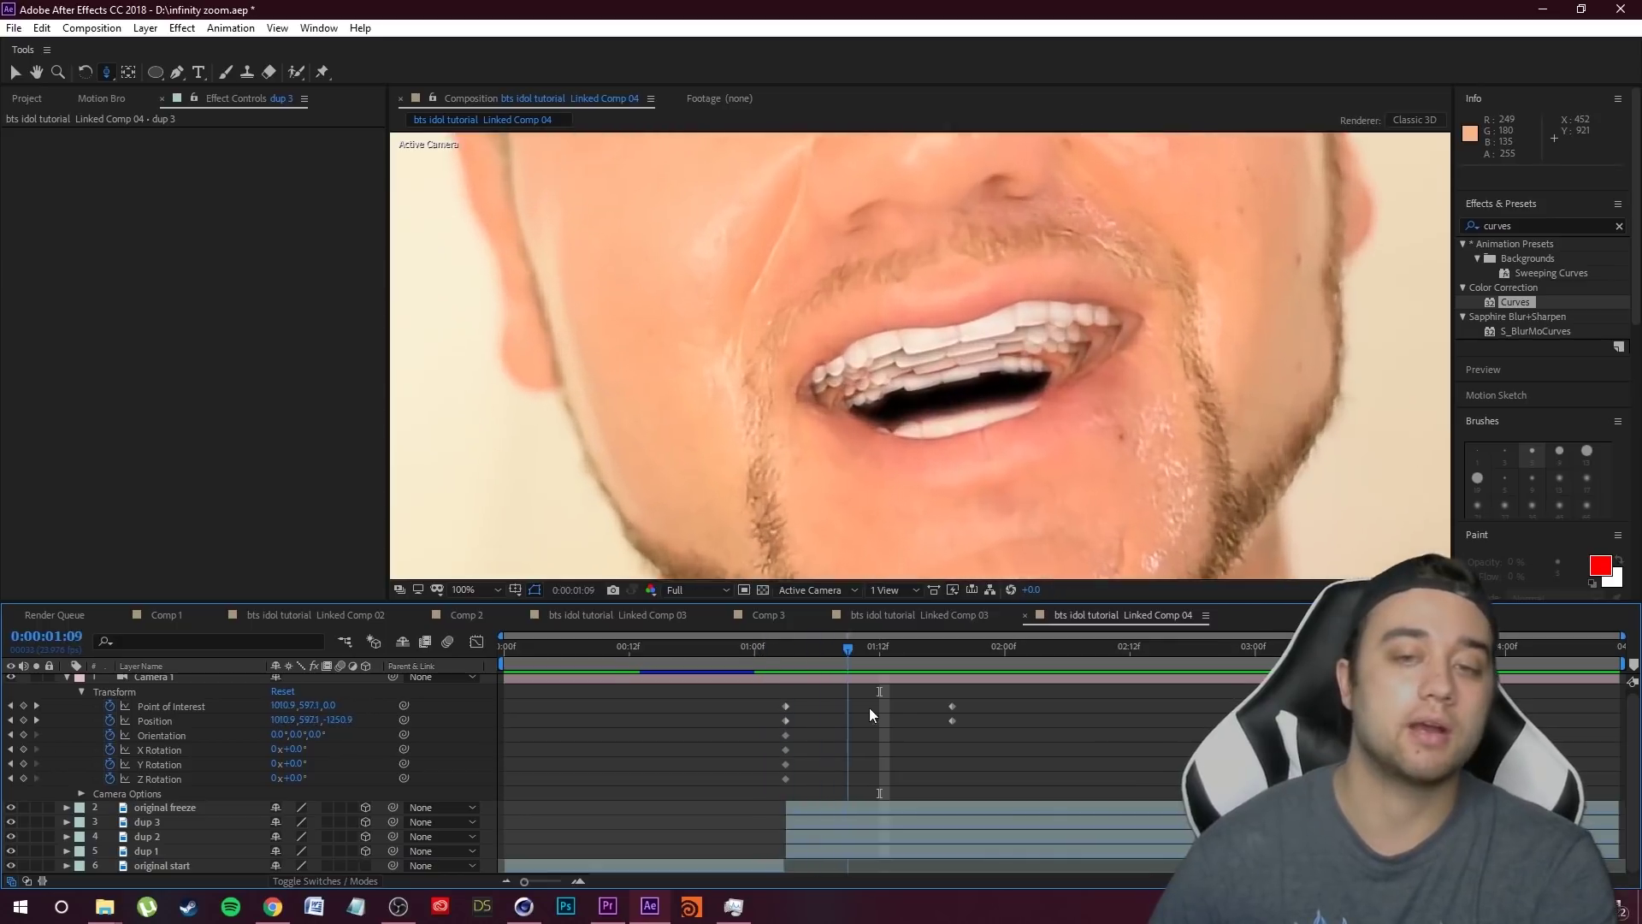
# - Move the camera deeper into the mouth at the 0:00:01:19 keyframe, to a position of about 1107, 714, -2
pyautogui.press('space')
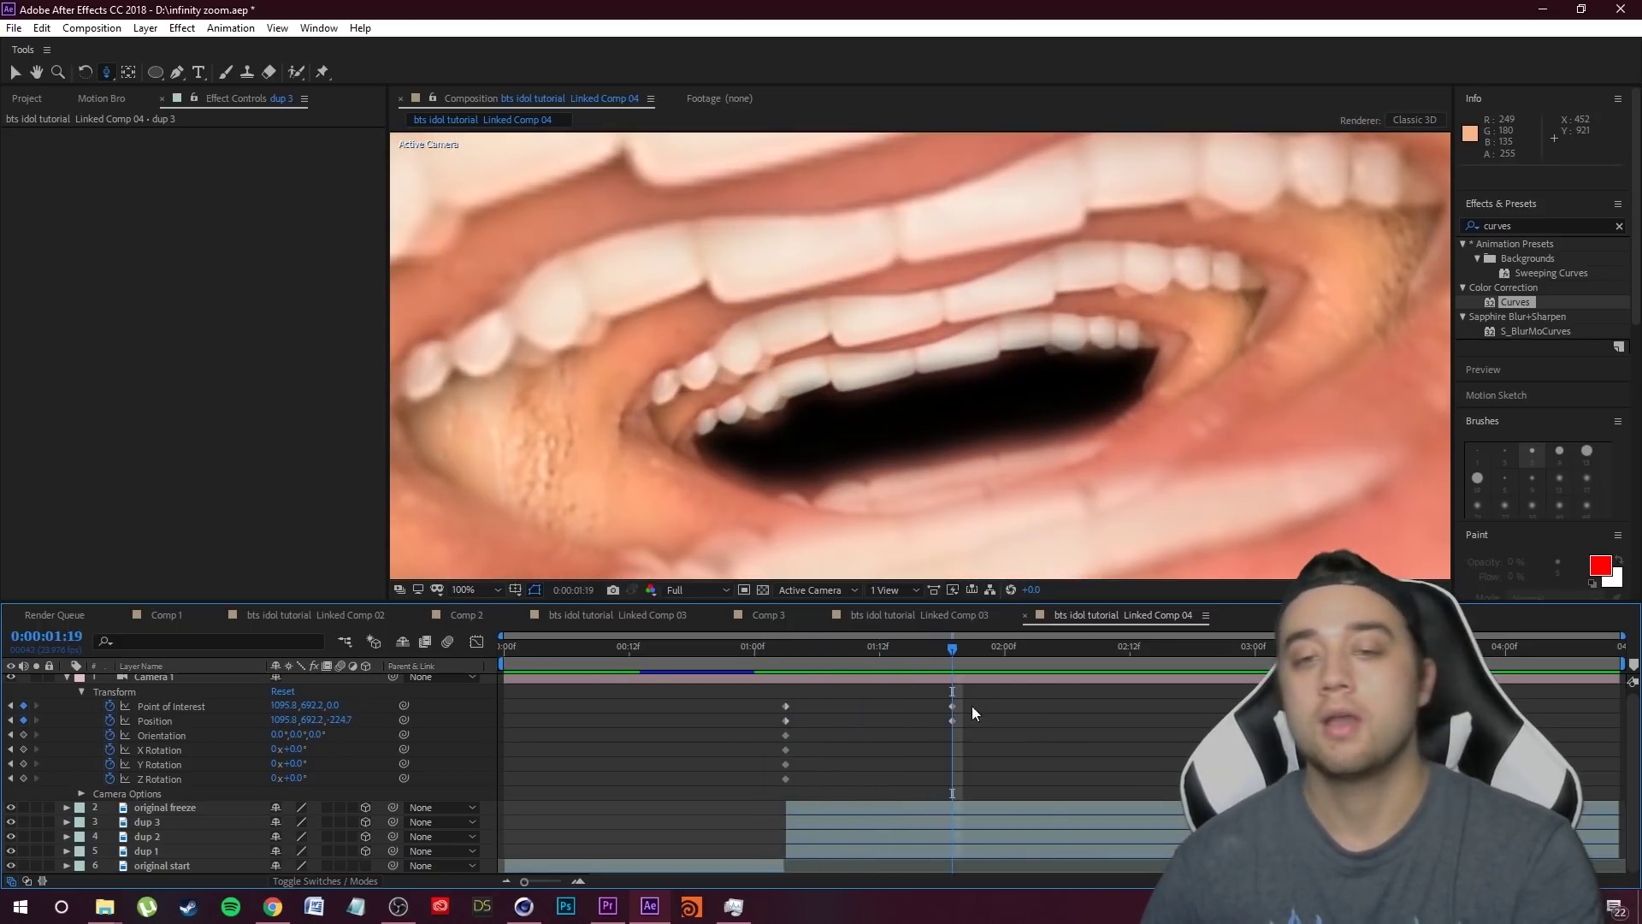
pyautogui.moveTo(937, 432); pyautogui.dragTo(924, 358)
pyautogui.moveTo(946, 300); pyautogui.dragTo(926, 354)
pyautogui.press('c')
pyautogui.press('c')
pyautogui.moveTo(961, 469); pyautogui.dragTo(907, 410)
pyautogui.press('c')
pyautogui.moveTo(952, 649); pyautogui.dragTo(957, 688)
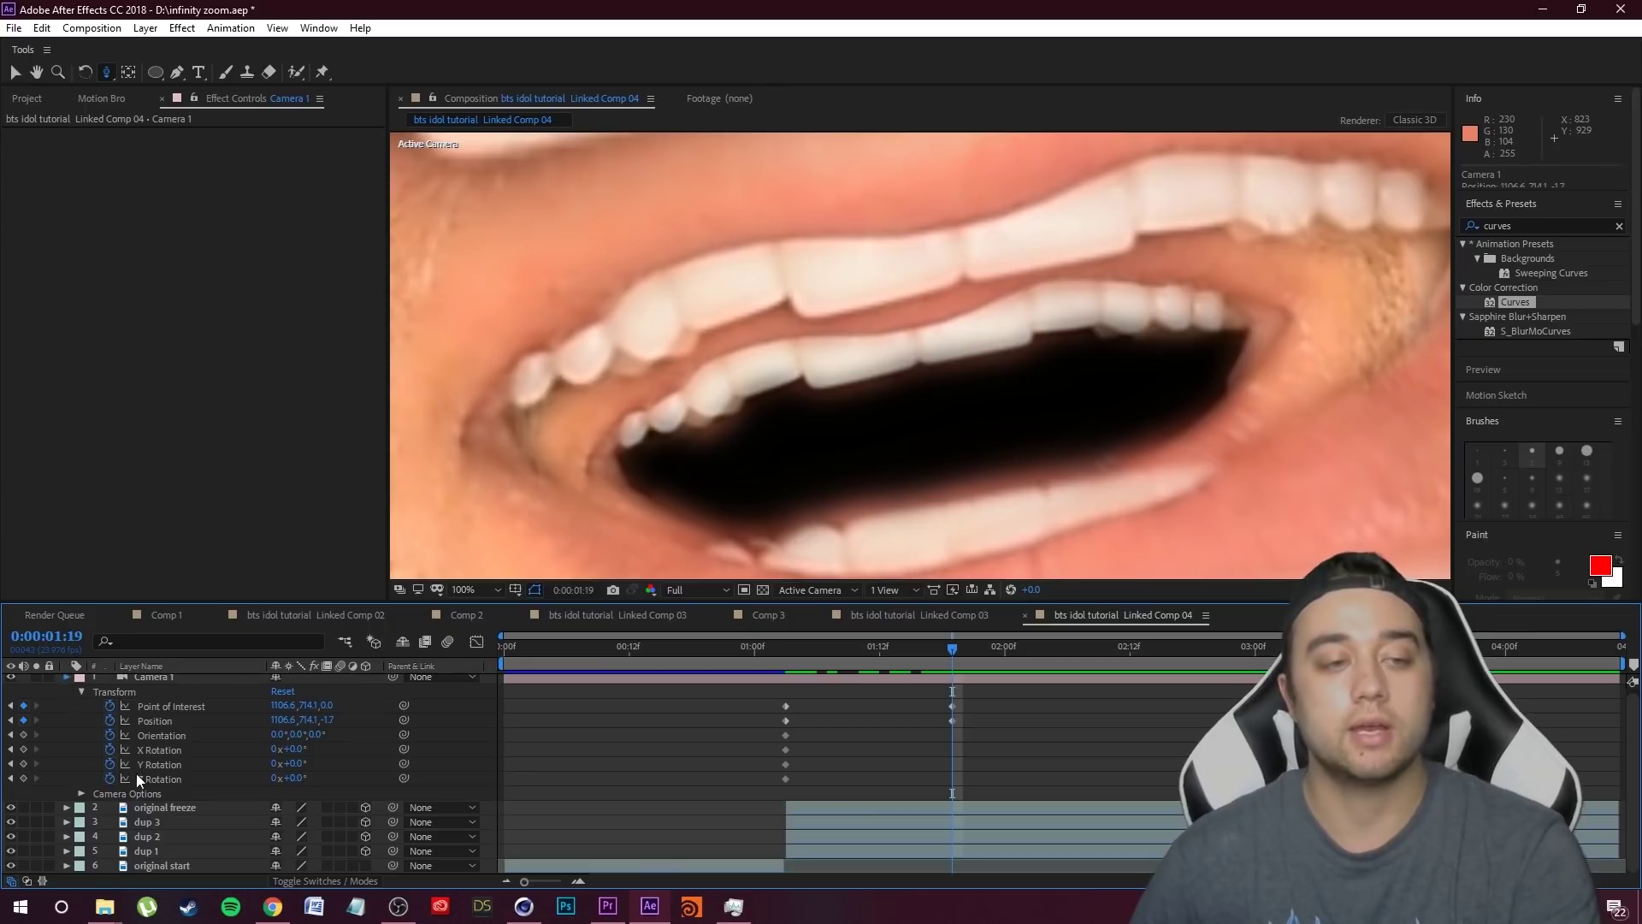
# - Set keyframes on all of dup 2's transform properties at 0:00:01:17
pyautogui.press('u')
pyautogui.click(143, 709)
pyautogui.click(147, 730)
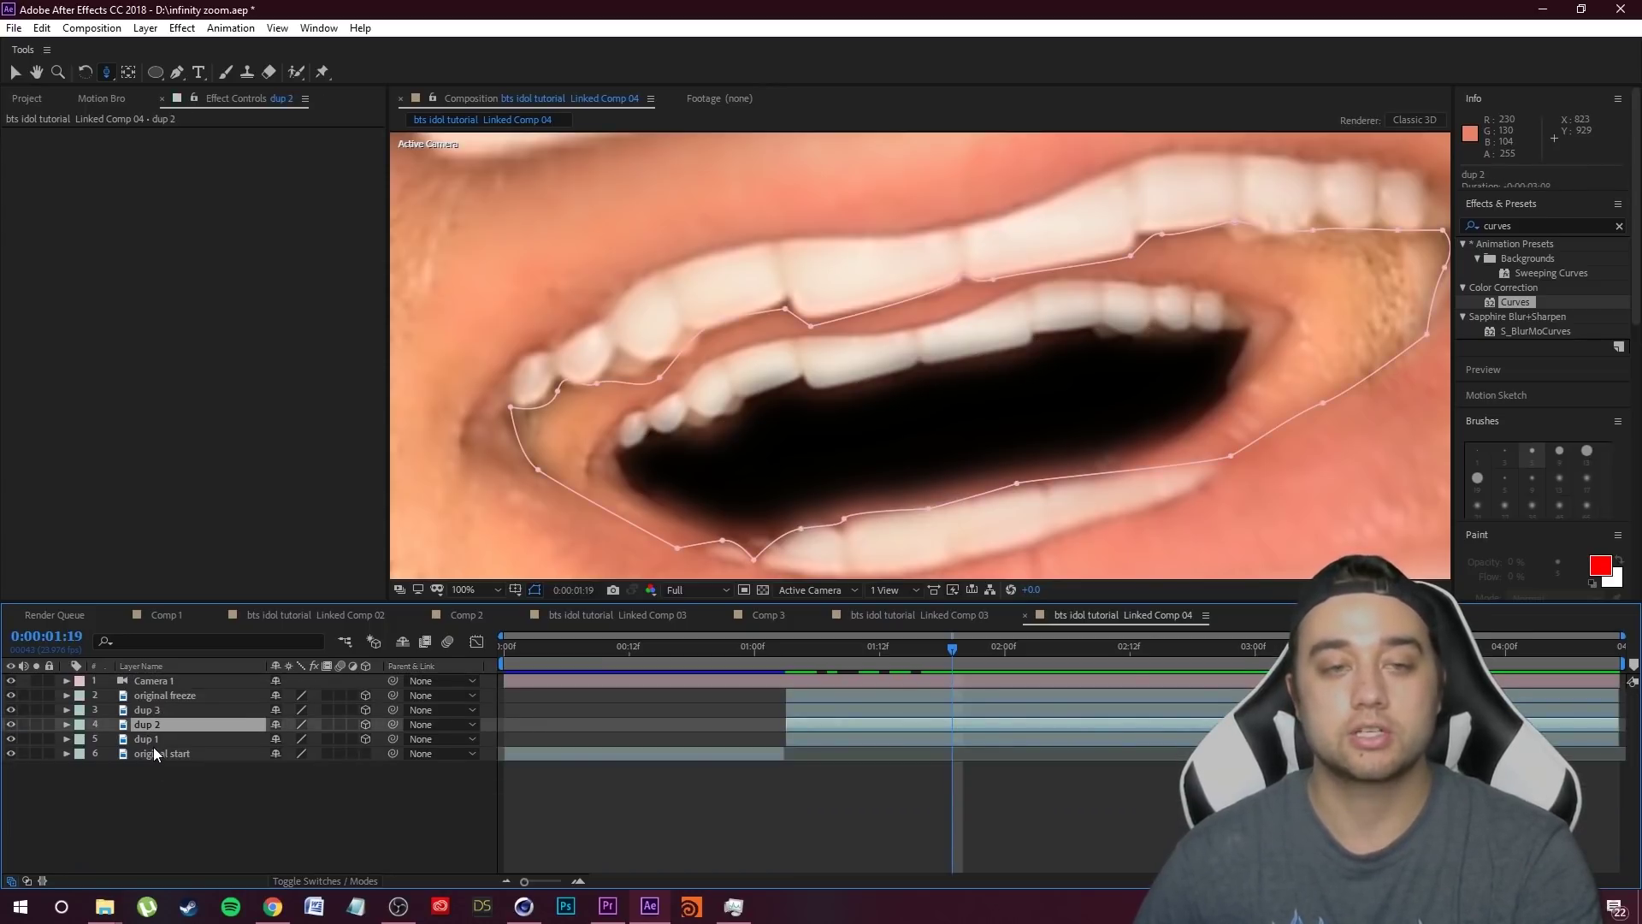
pyautogui.click(66, 680)
pyautogui.click(67, 840)
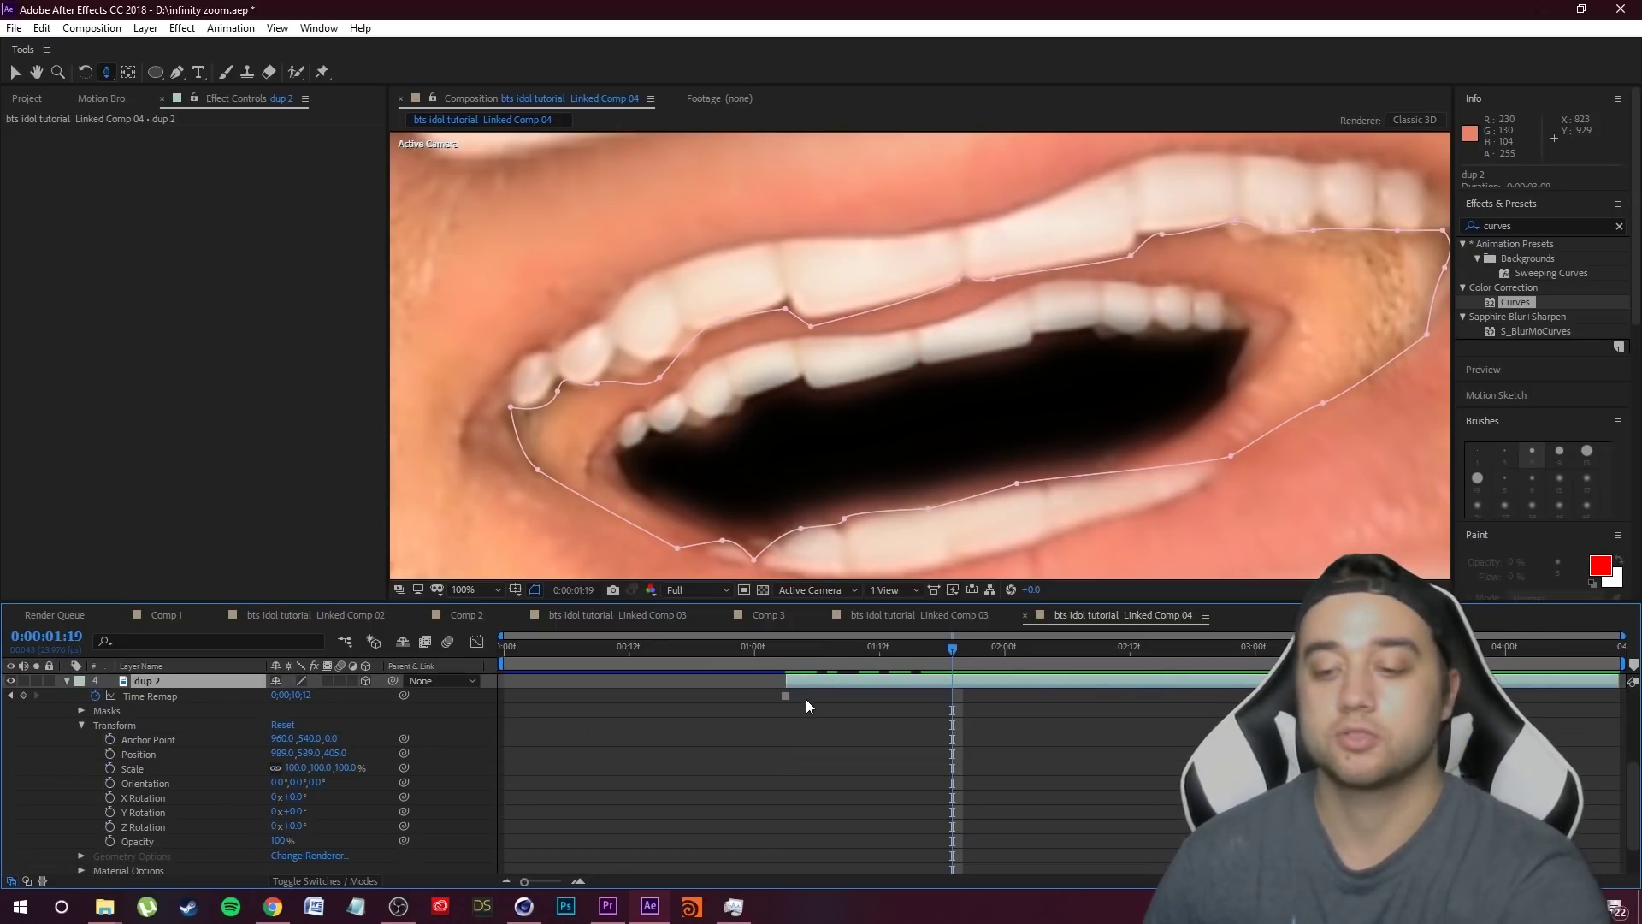
pyautogui.press('pageup')
pyautogui.press('pageup')
pyautogui.moveTo(104, 733); pyautogui.dragTo(113, 854)
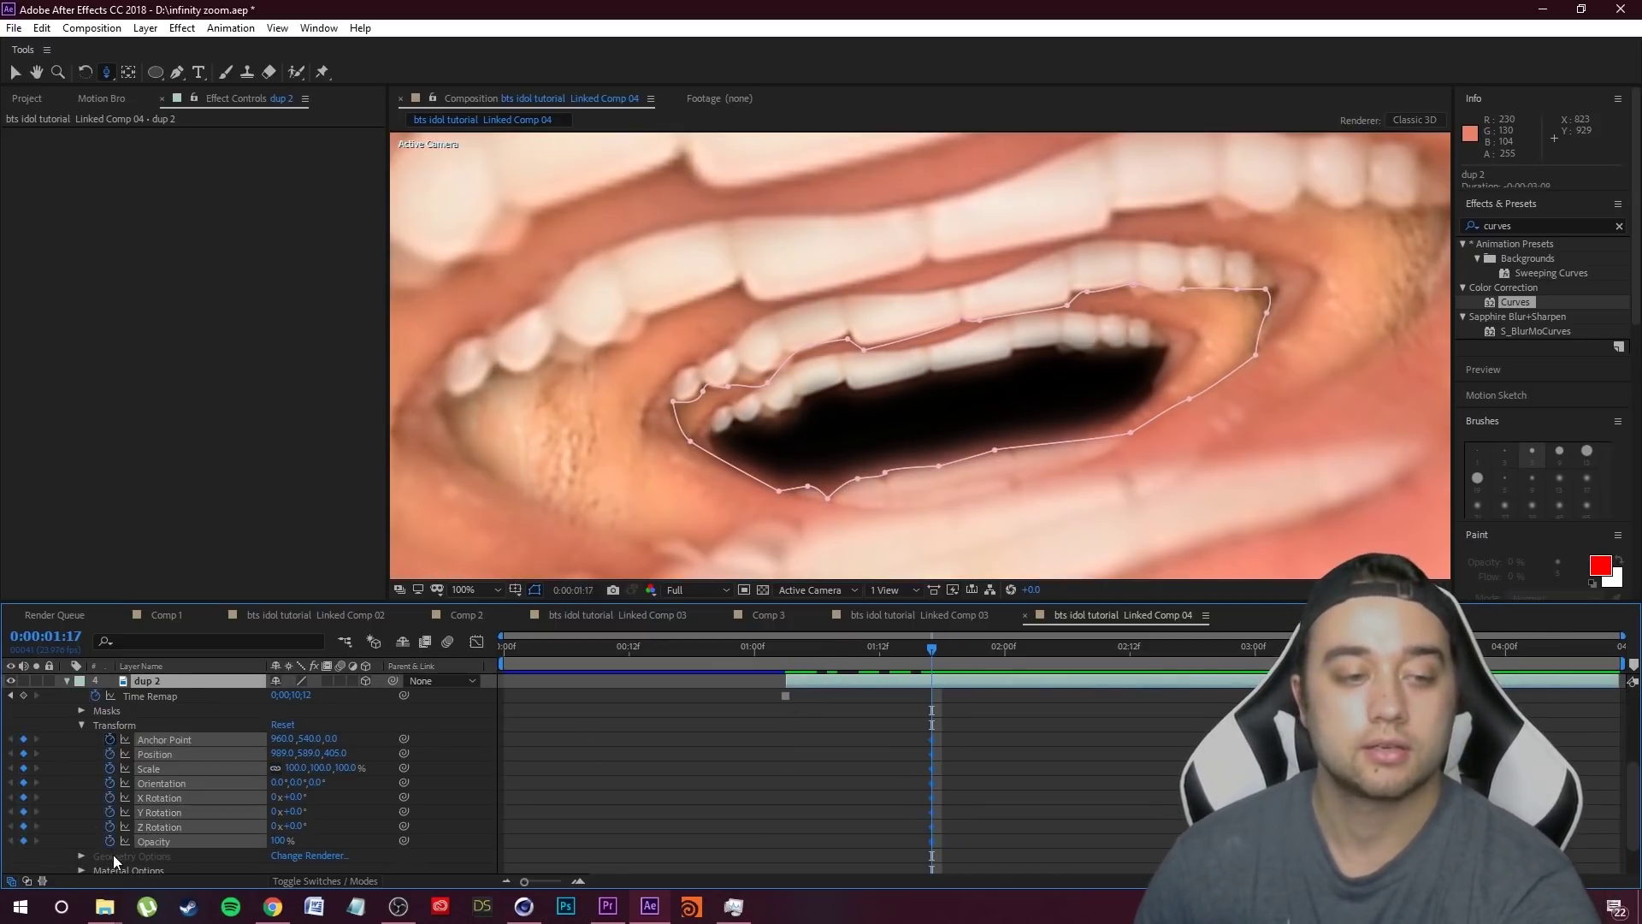
# - Change dup 2's depth position at 0:00:01:20
pyautogui.press('pagedown')
pyautogui.press('pagedown')
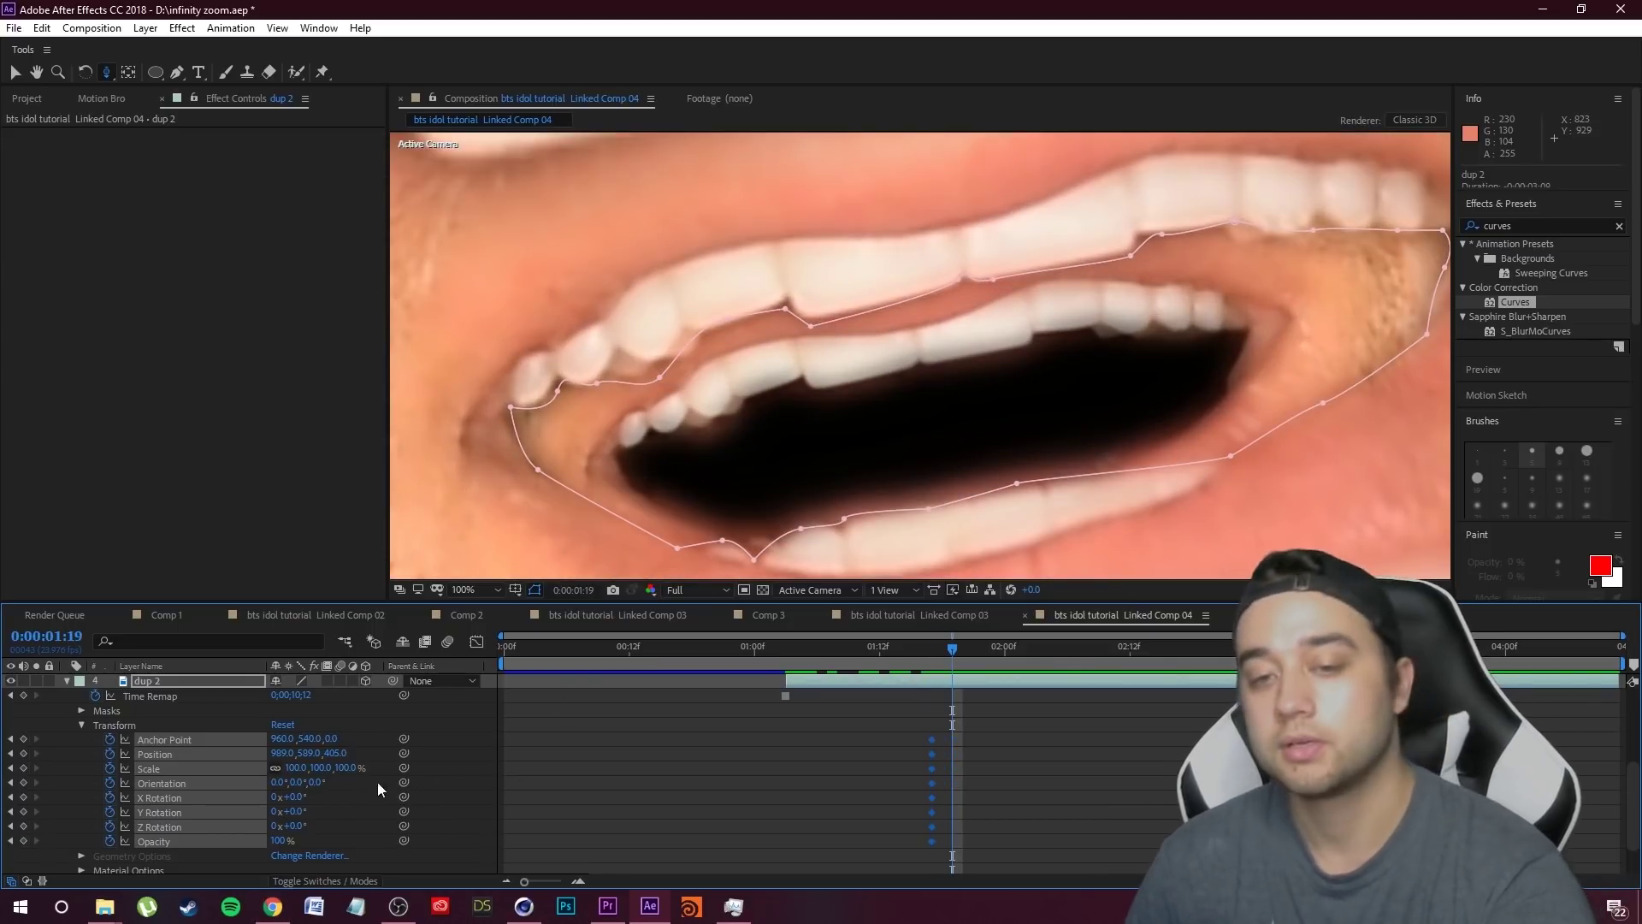
pyautogui.press('pagedown')
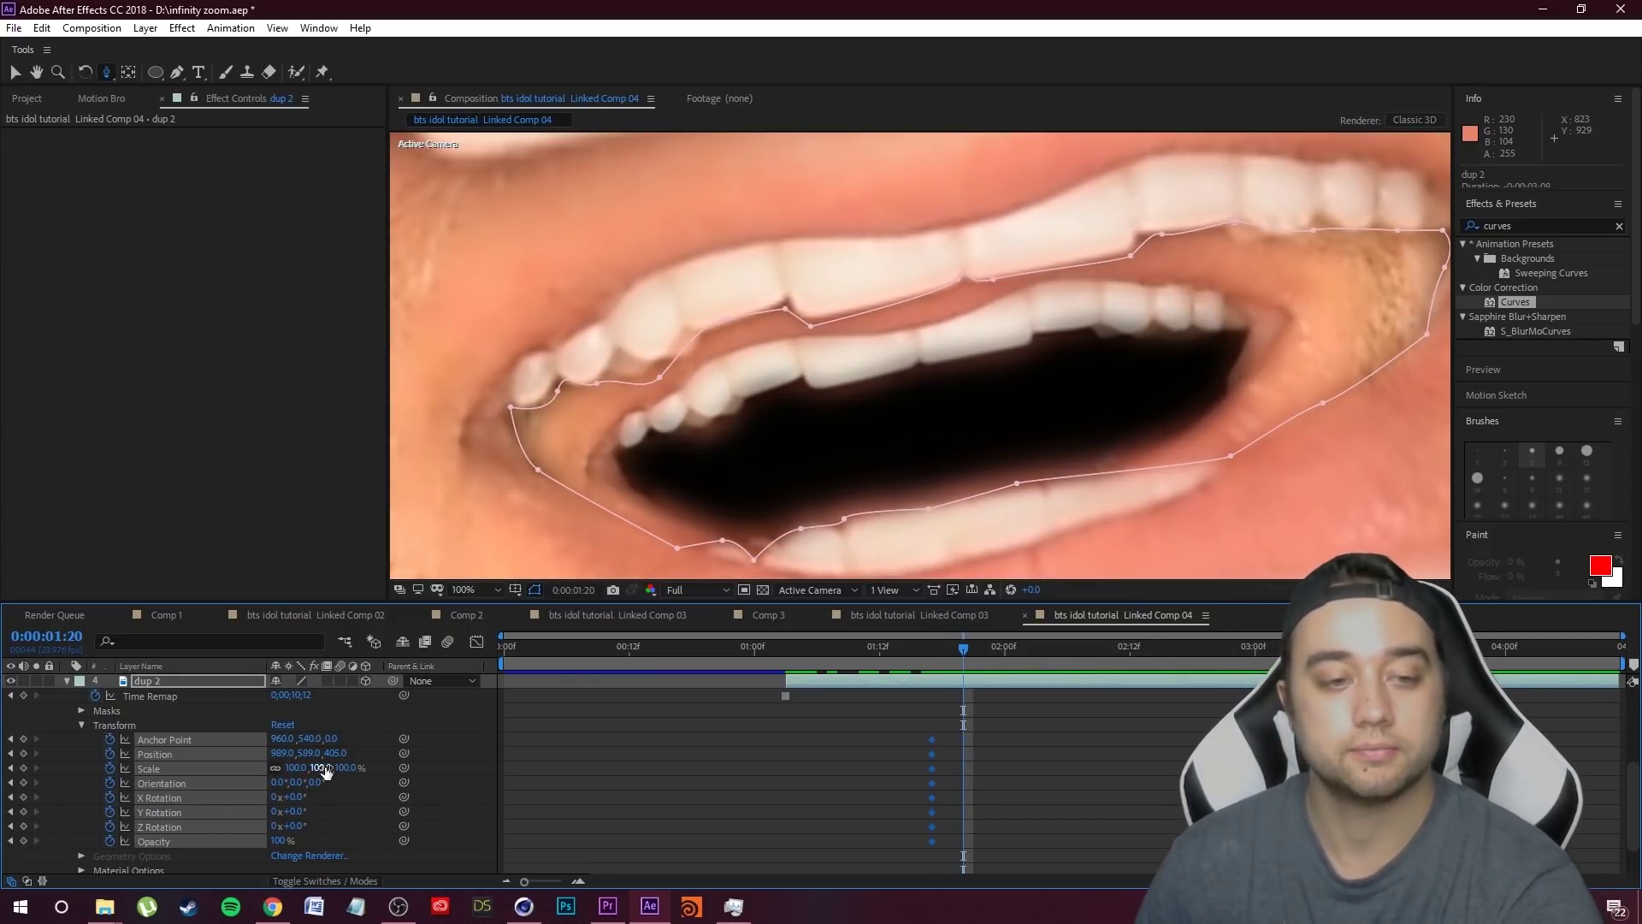
pyautogui.moveTo(336, 752); pyautogui.dragTo(51, 855)
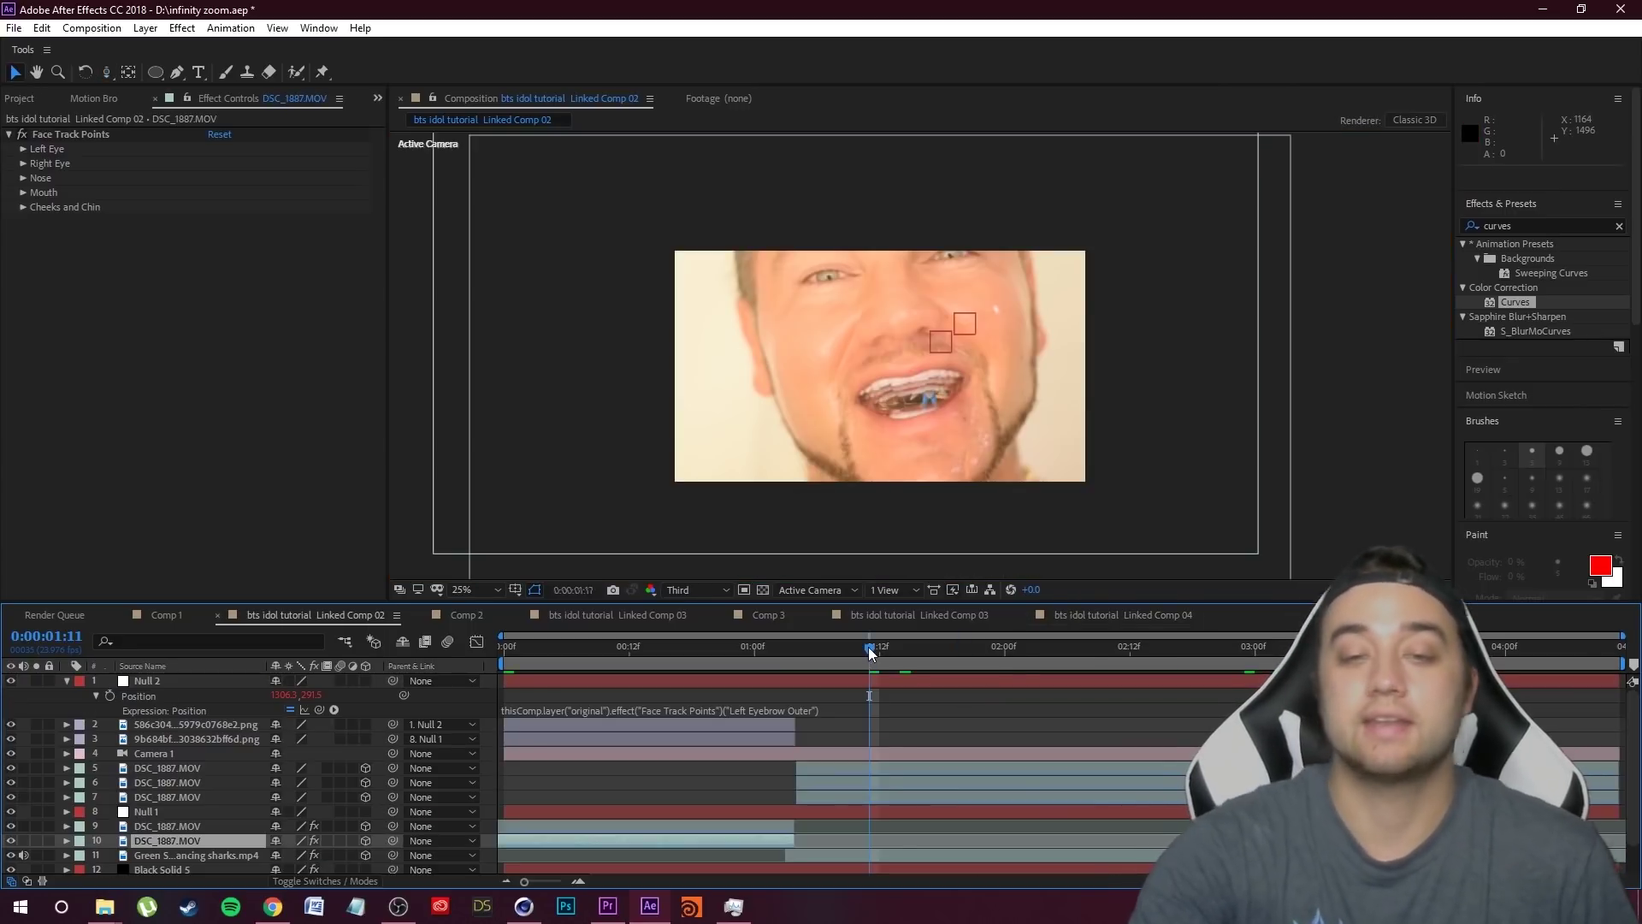
# - Examine the finished mouth zoom frame by frame in bts idol tutorial Linked Comp 02, from 0:00:01:11 to 0:00:02:01
pyautogui.press('pagedown')
pyautogui.press('pagedown')
pyautogui.press('pagedown')
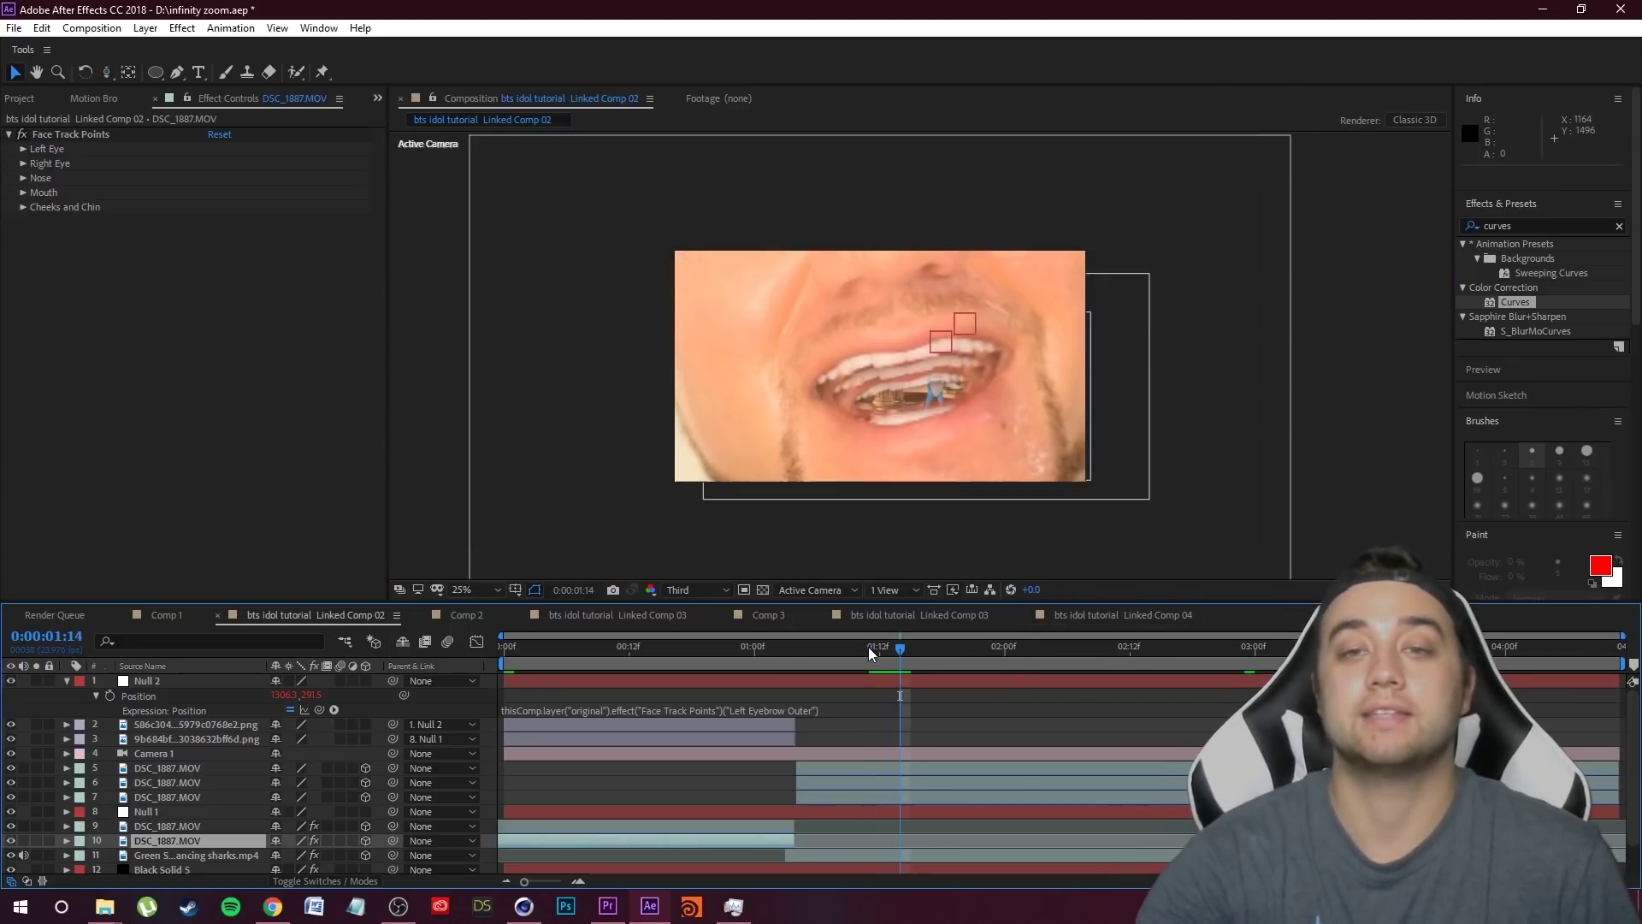
pyautogui.press('pagedown')
pyautogui.press('pagedown')
pyautogui.press('pagedown')
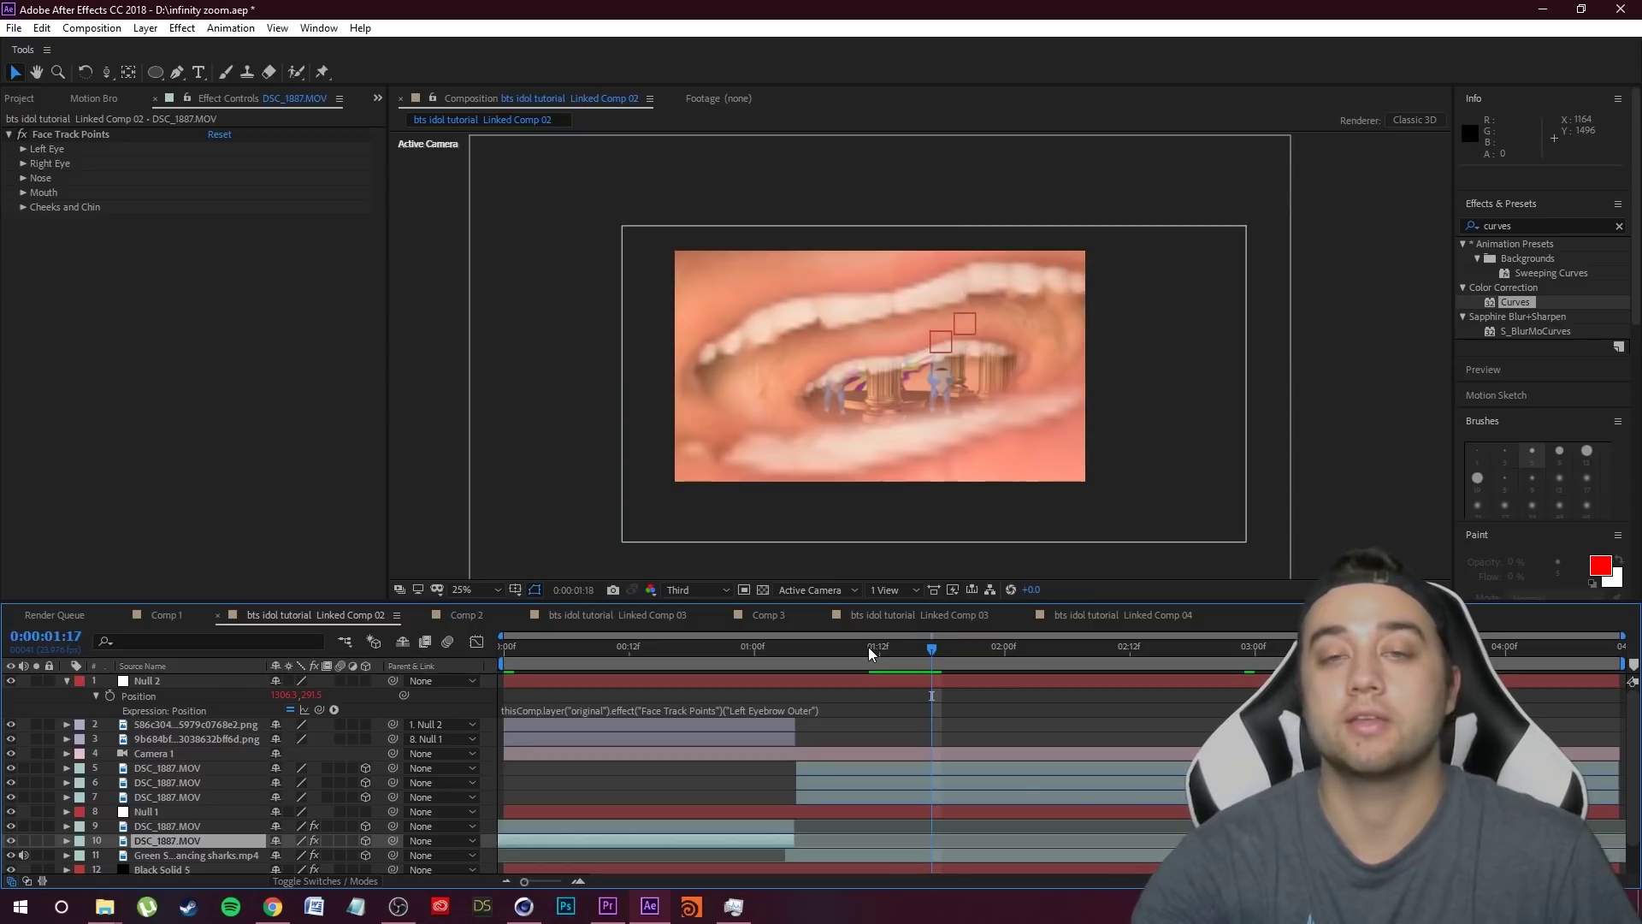
pyautogui.press('pagedown')
pyautogui.press('pagedown')
pyautogui.press('pagedown')
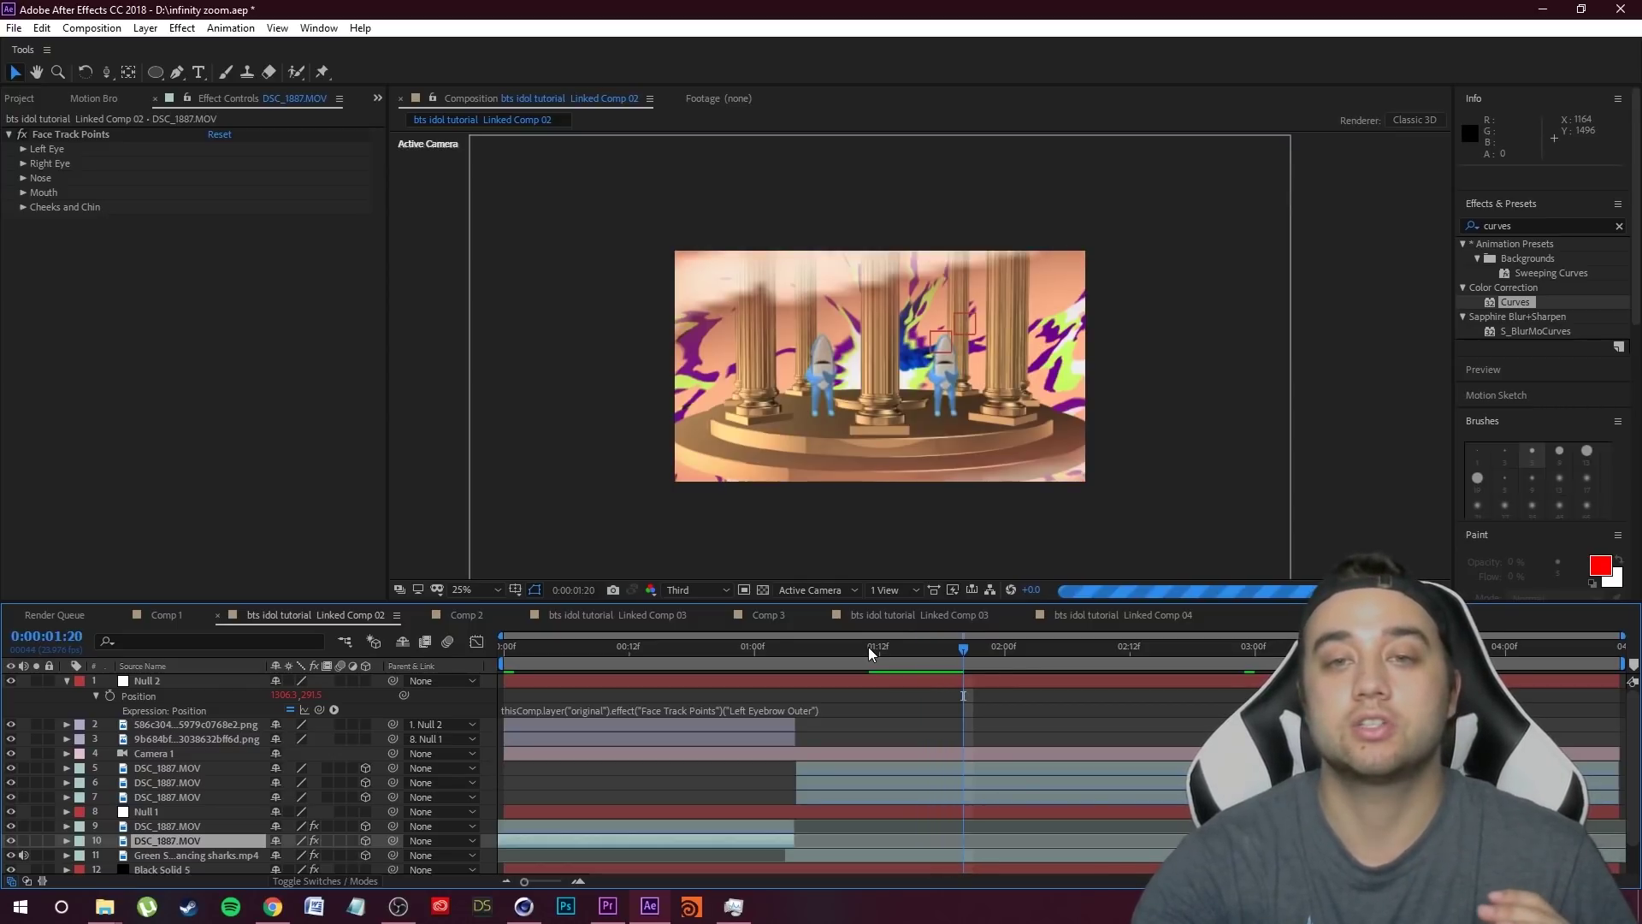
pyautogui.press('pagedown')
pyautogui.press('pagedown')
pyautogui.press('pagedown')
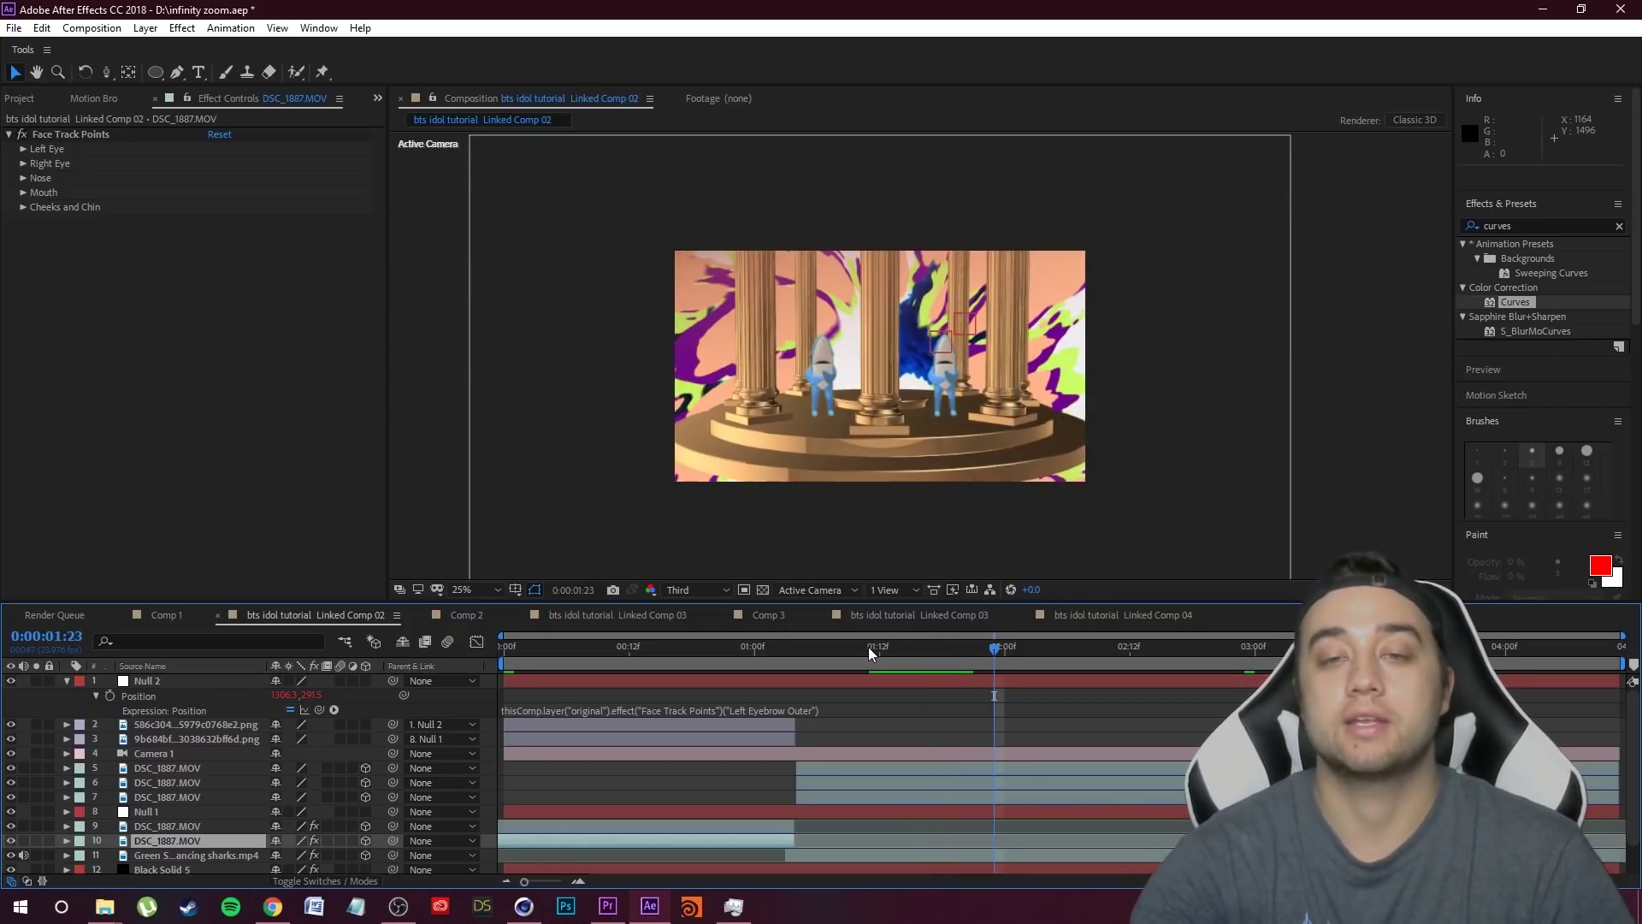
pyautogui.press('pagedown')
pyautogui.press('pagedown')
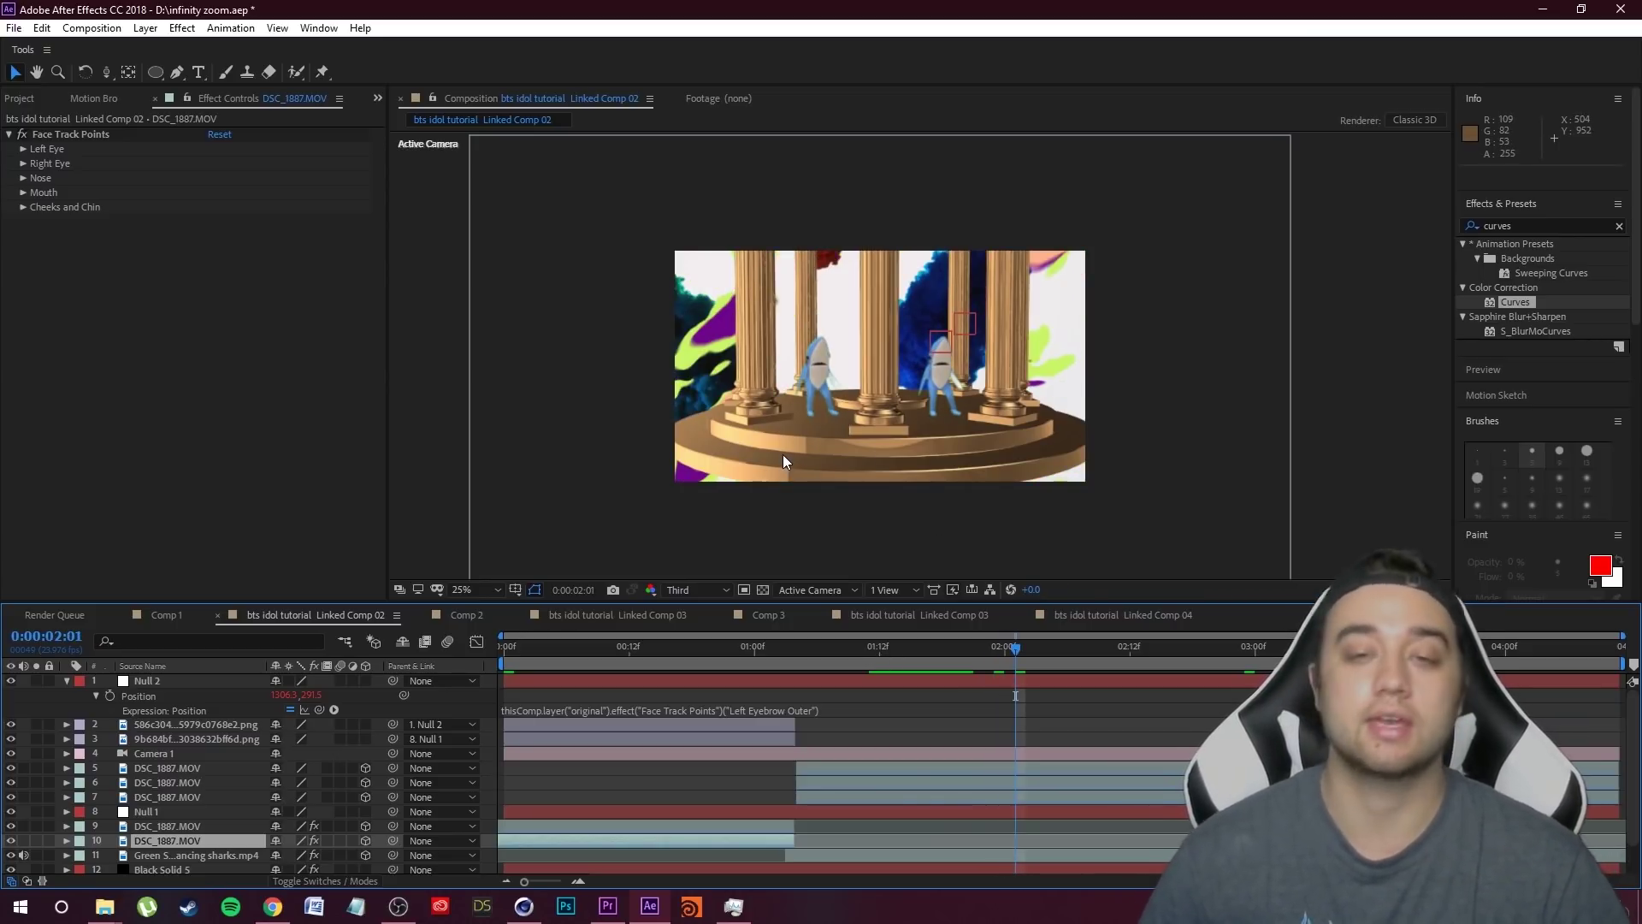
pyautogui.click(66, 682)
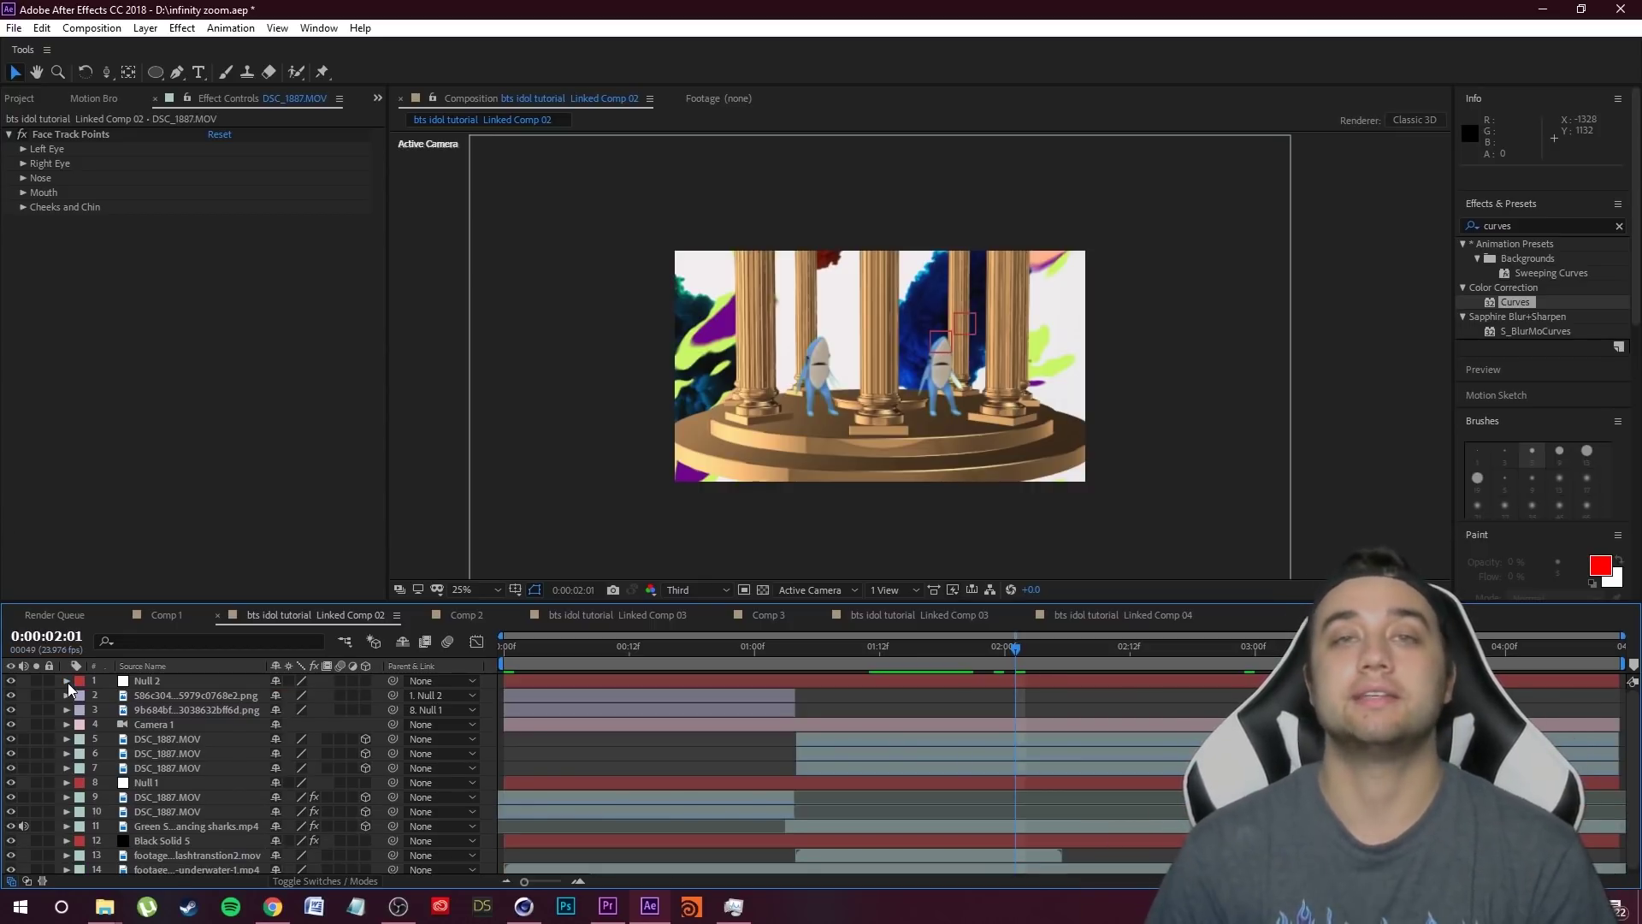